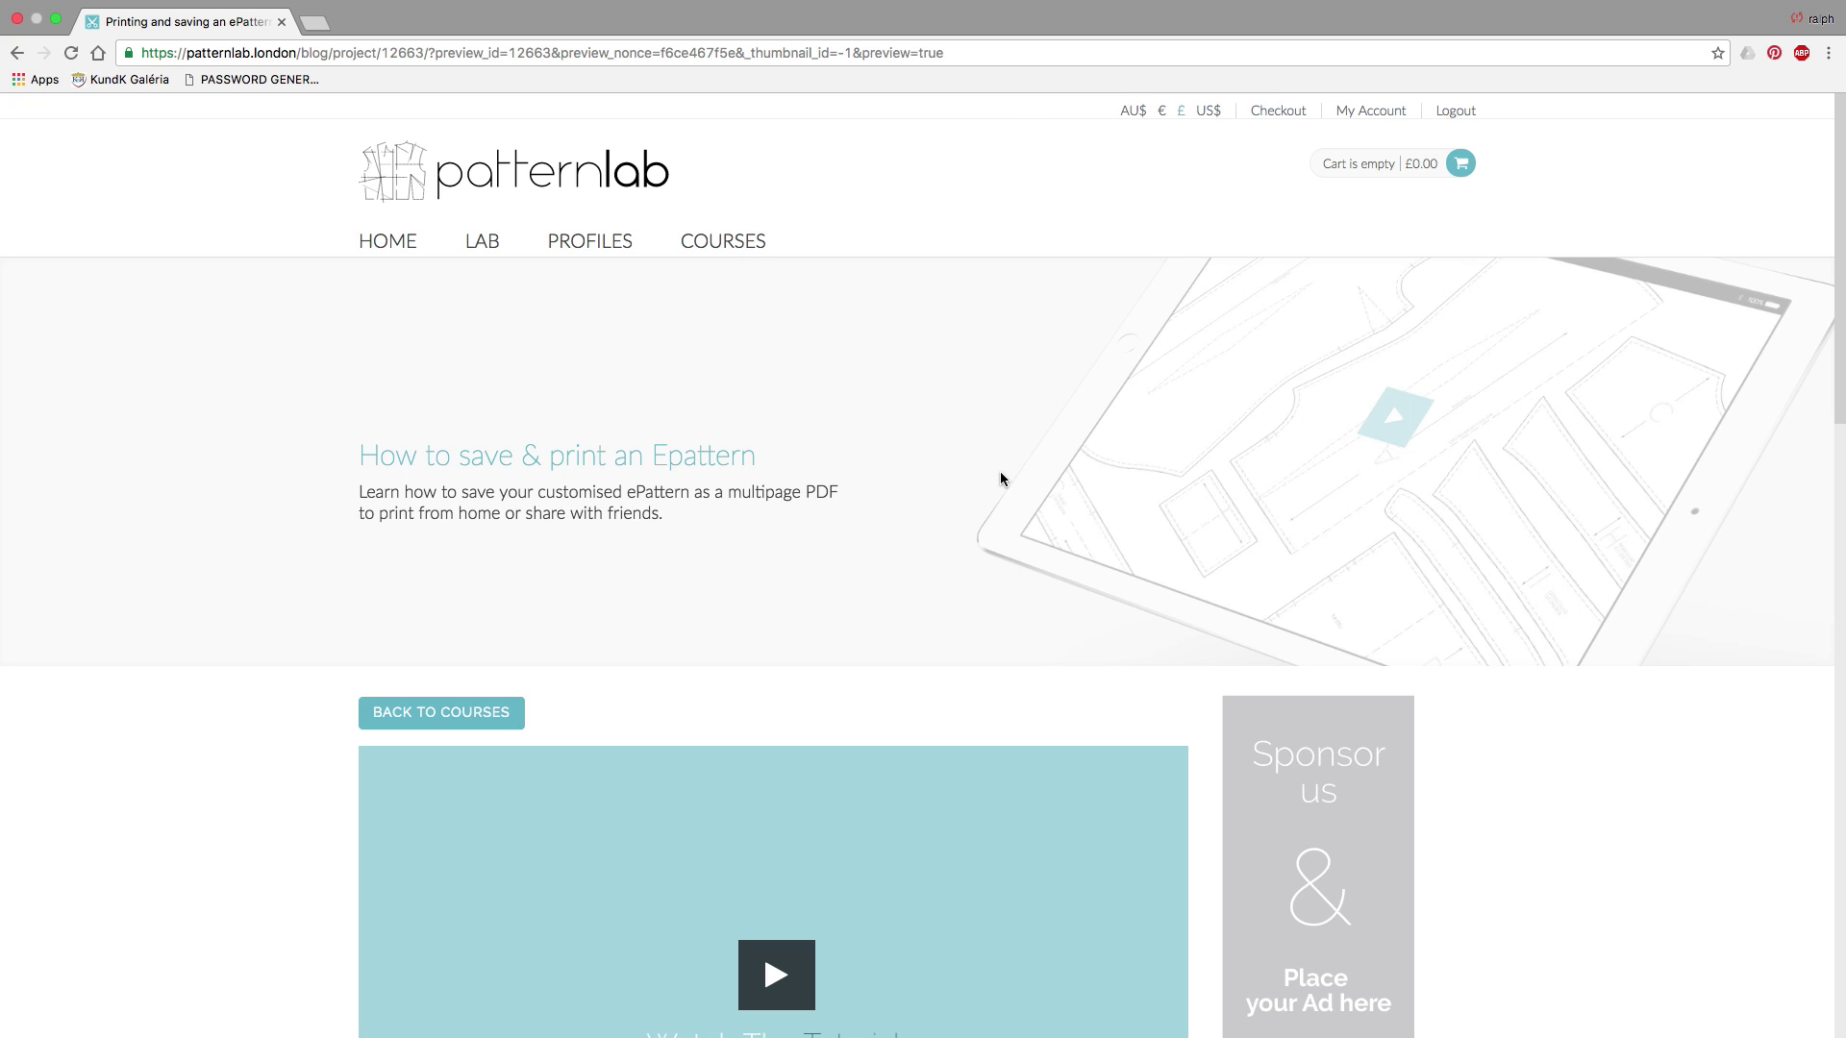
Step: Download PRINT-TEMPLATES.zip from the ePattern tutorial page to the Desktop
scroll(1000, 477, down, 5)
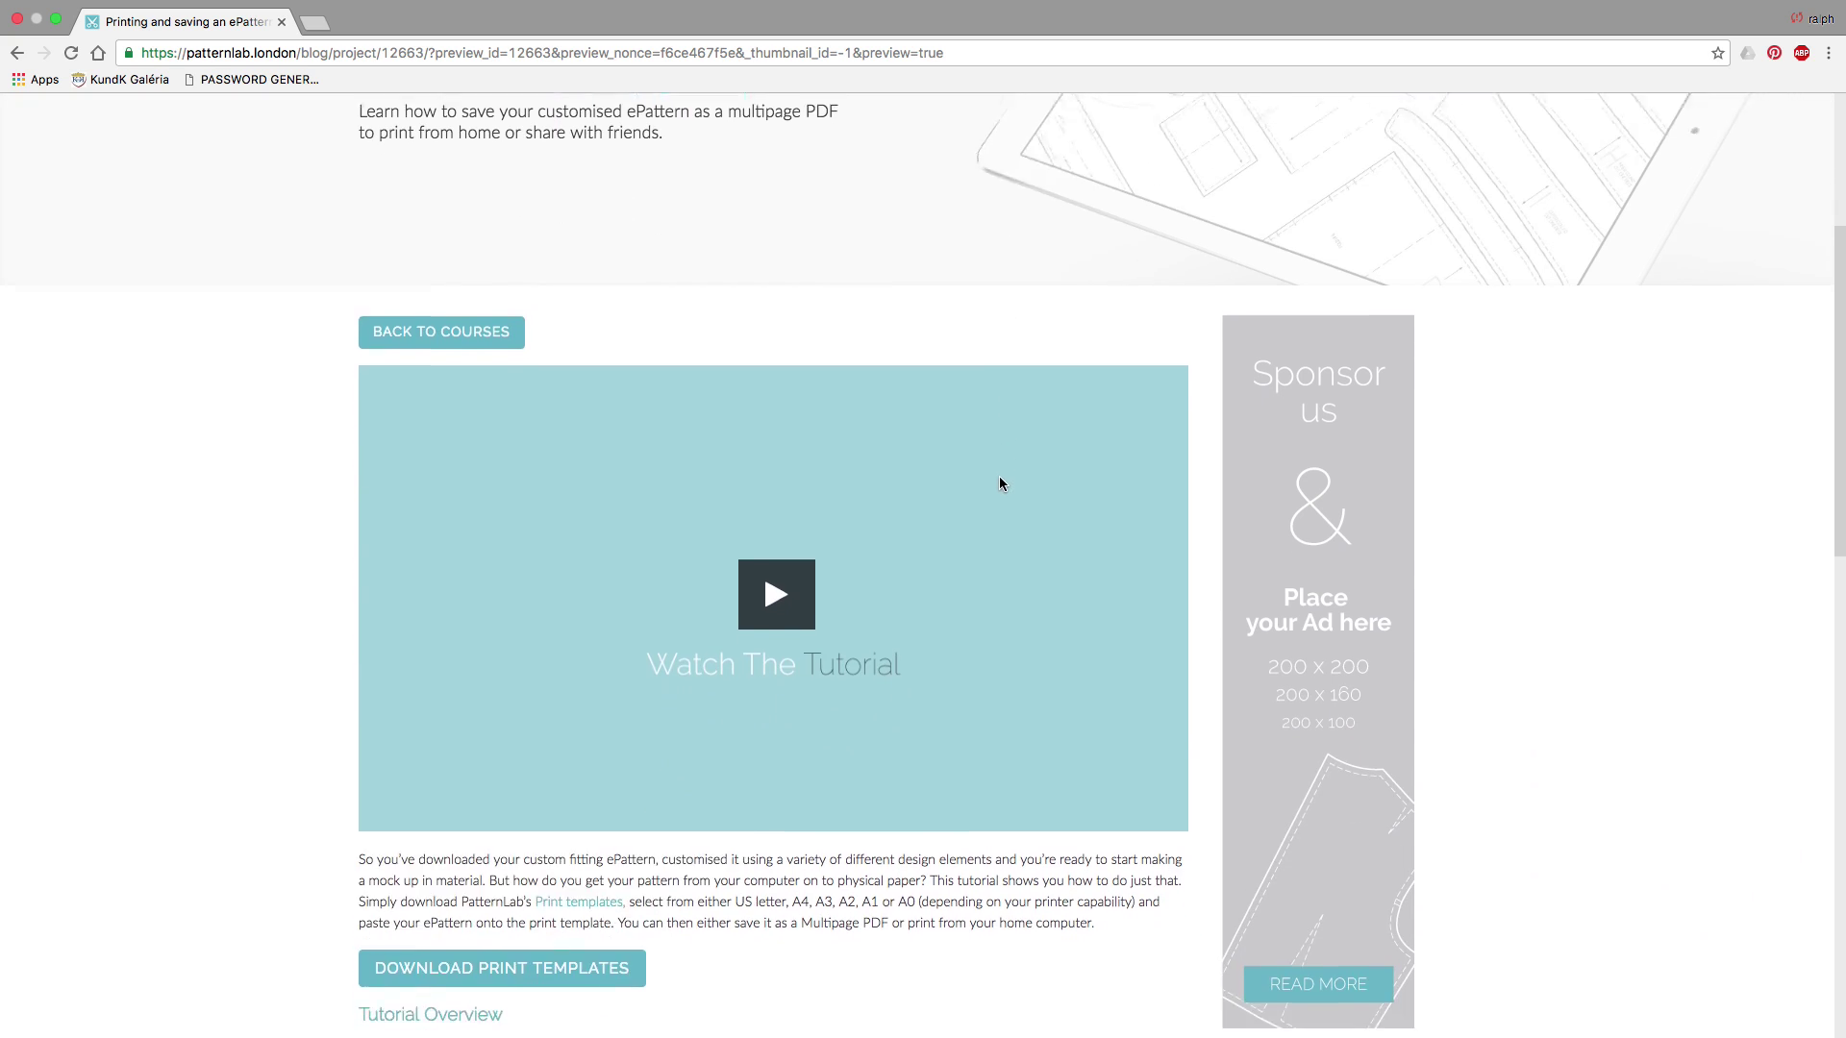
scroll(1000, 478, down, 3)
click(463, 729)
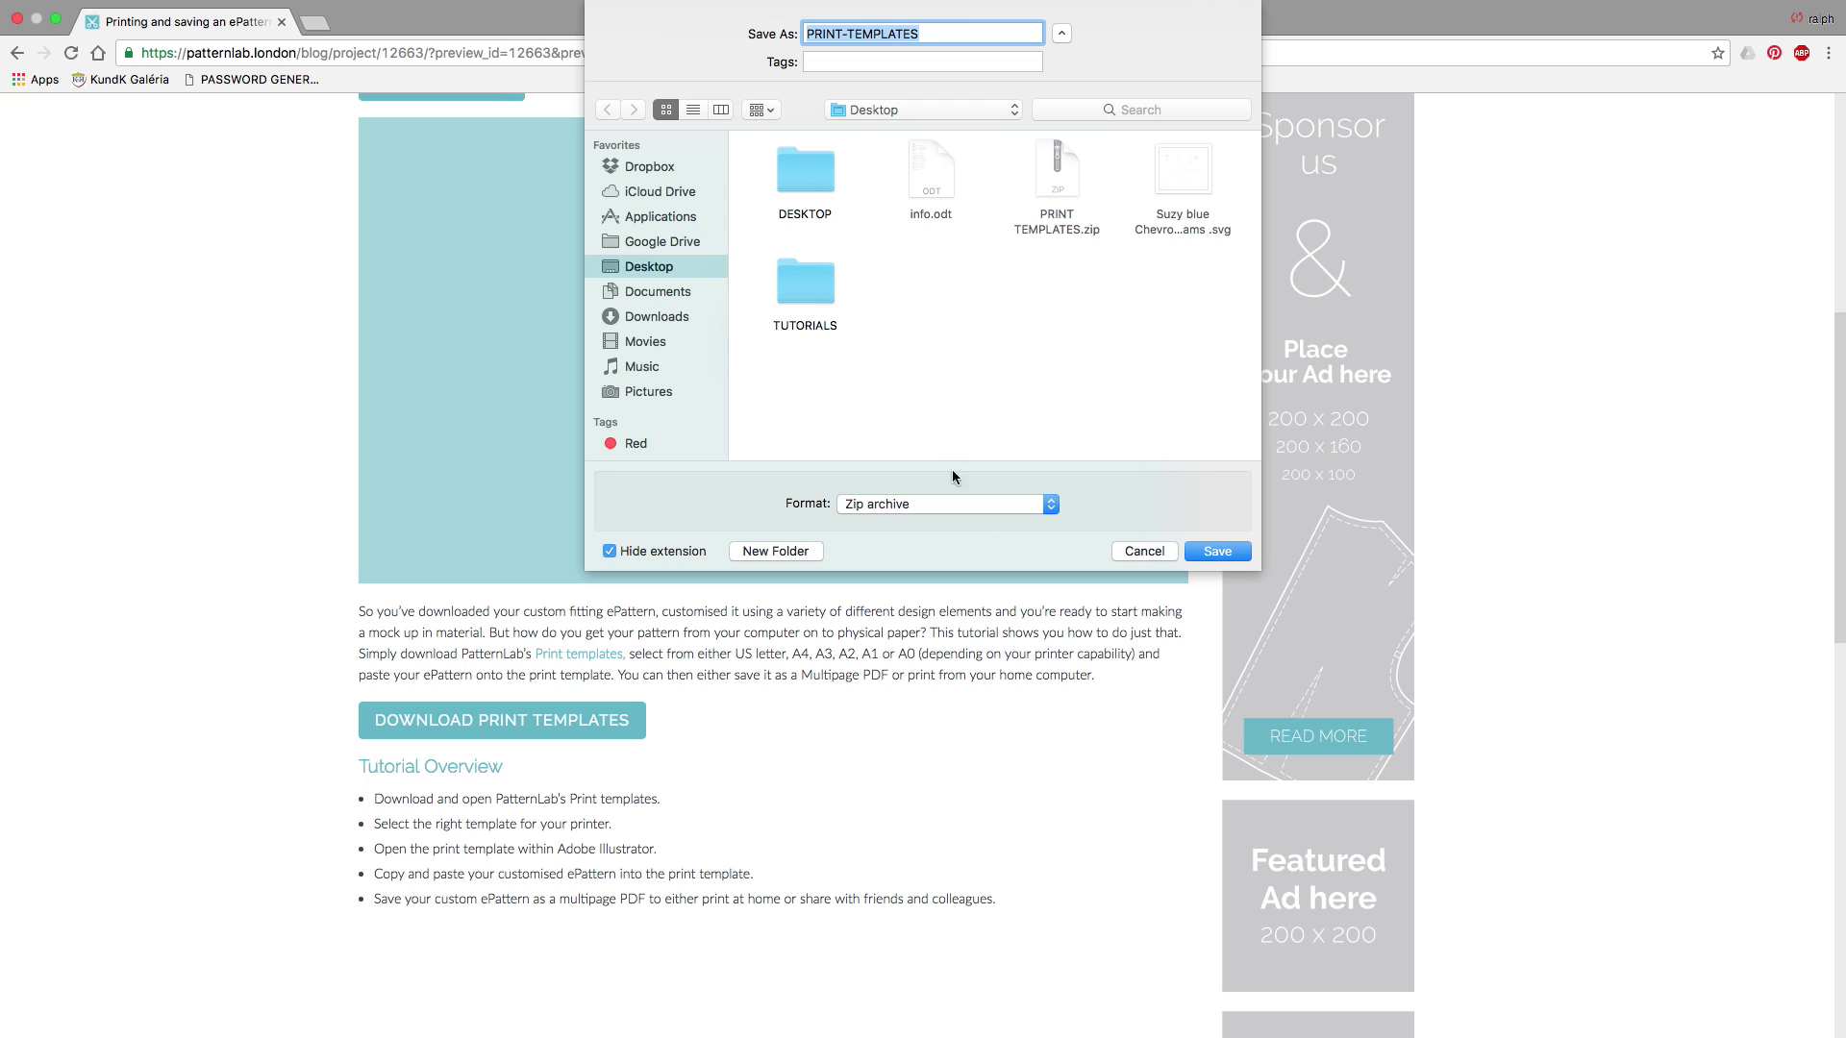
click(1217, 551)
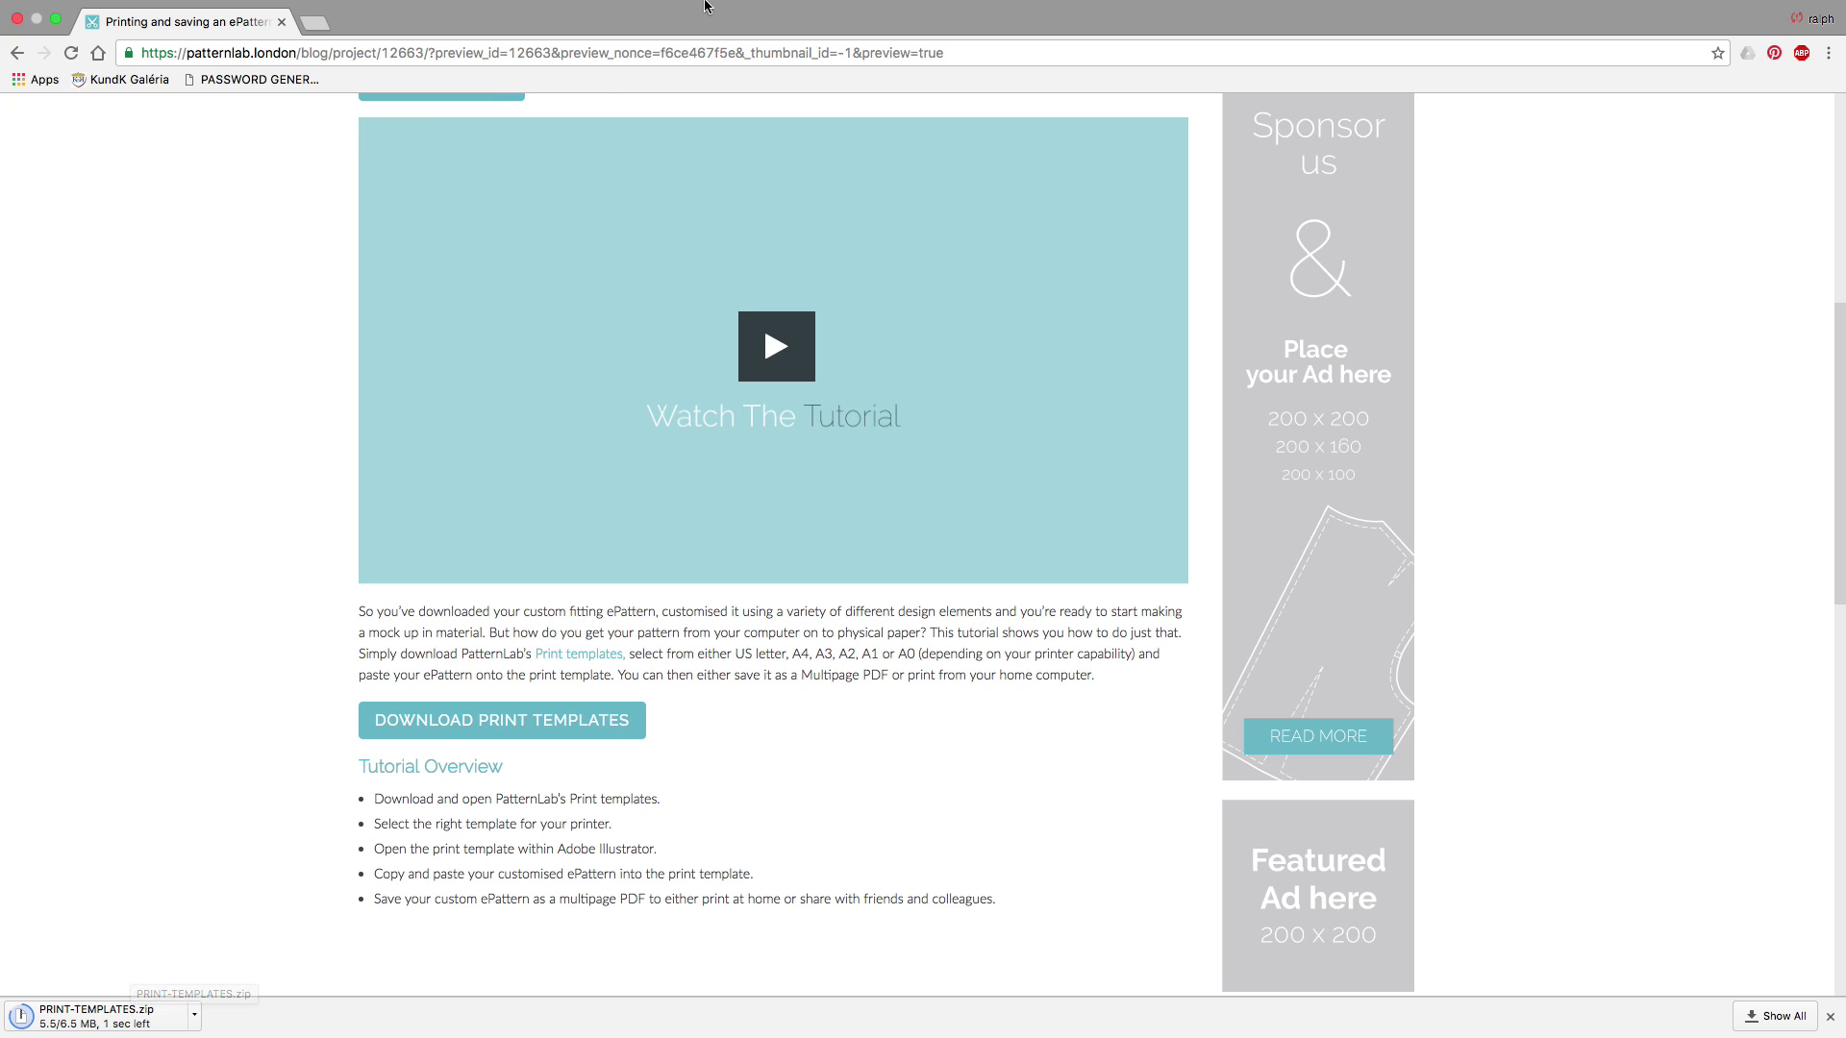
click(317, 45)
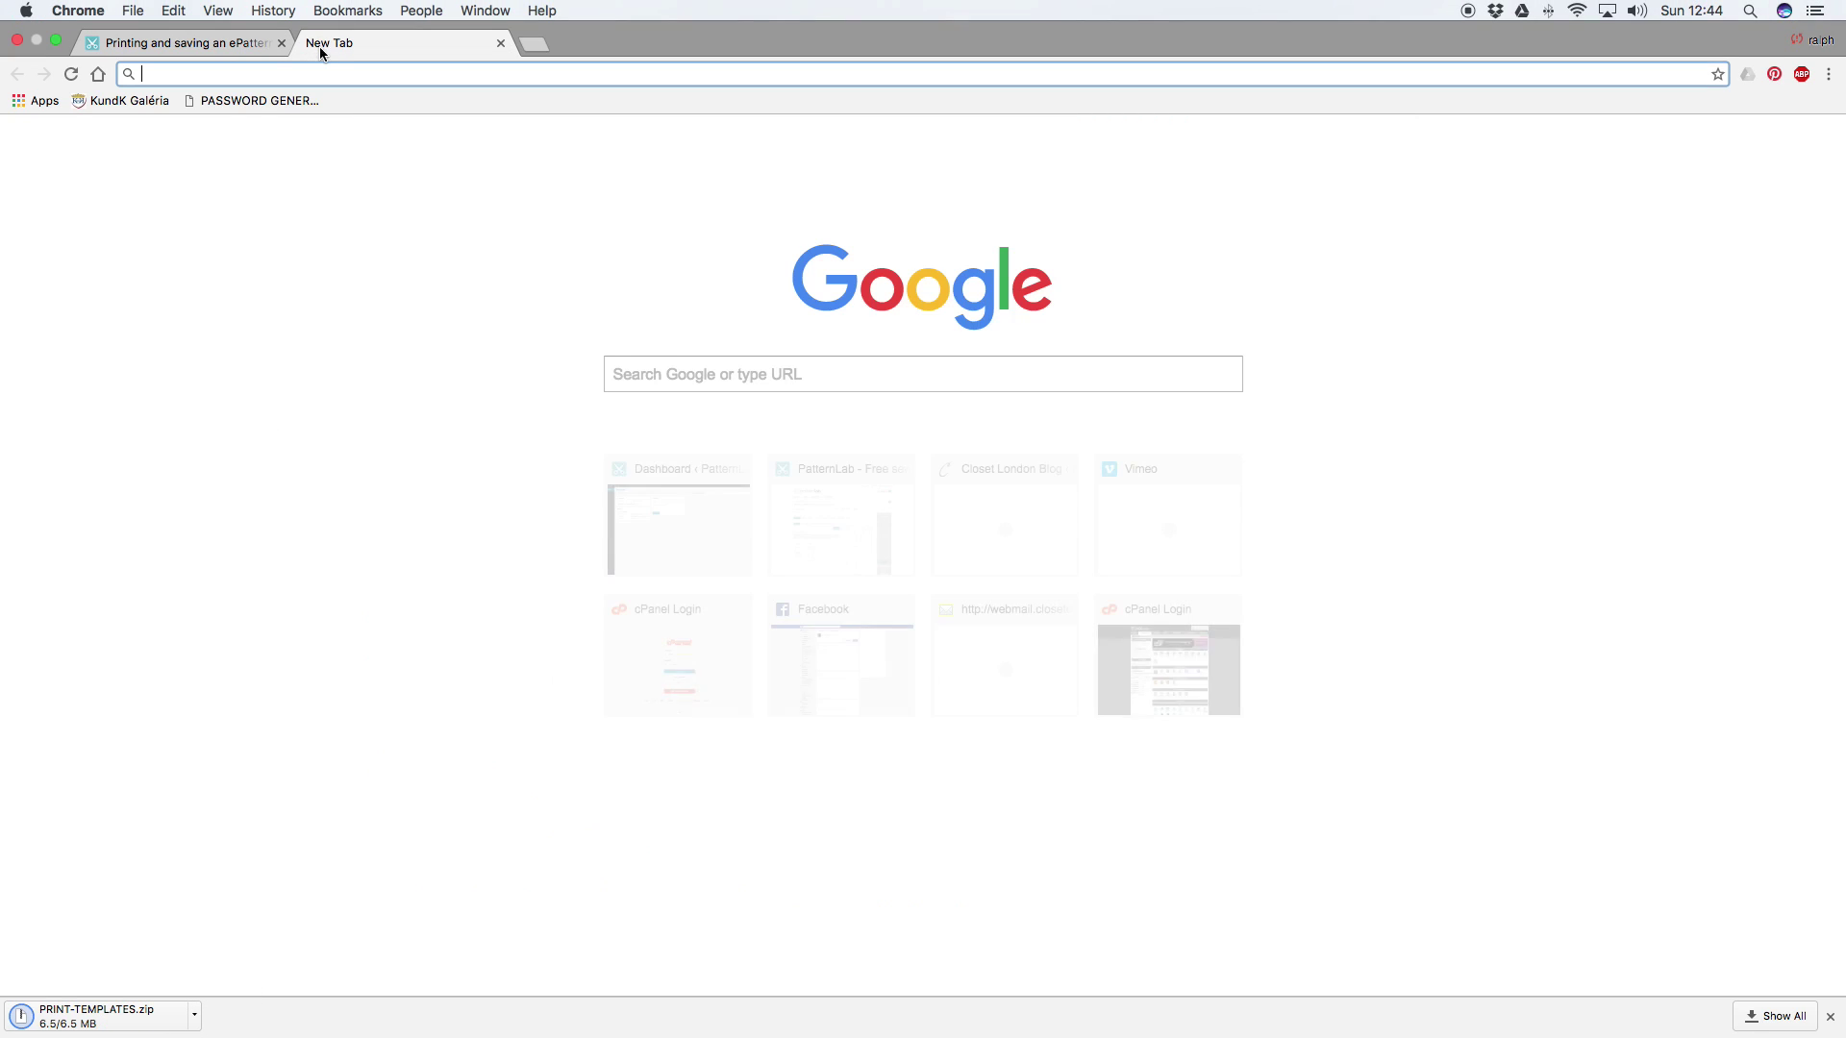
click(199, 24)
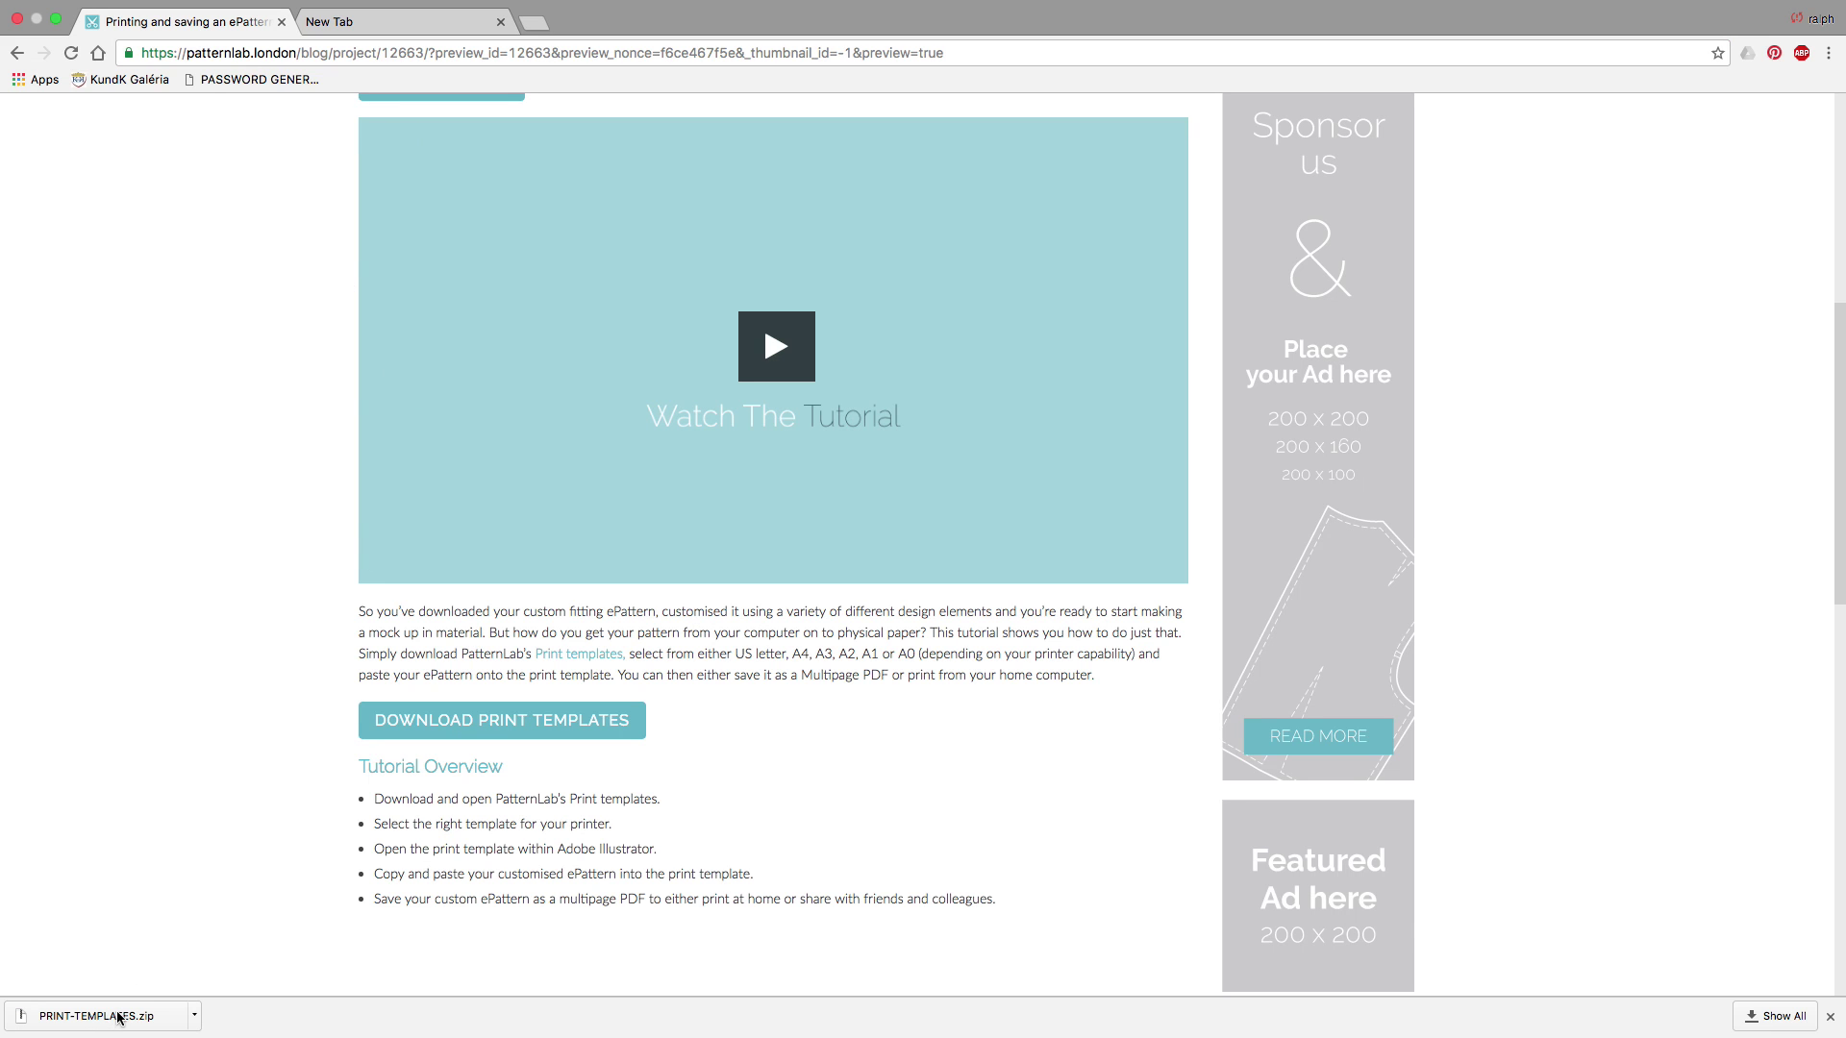
Step: Leave full screen, minimise Chrome and extract the templates zip into a PRINT TEMPLATES folder
click(57, 18)
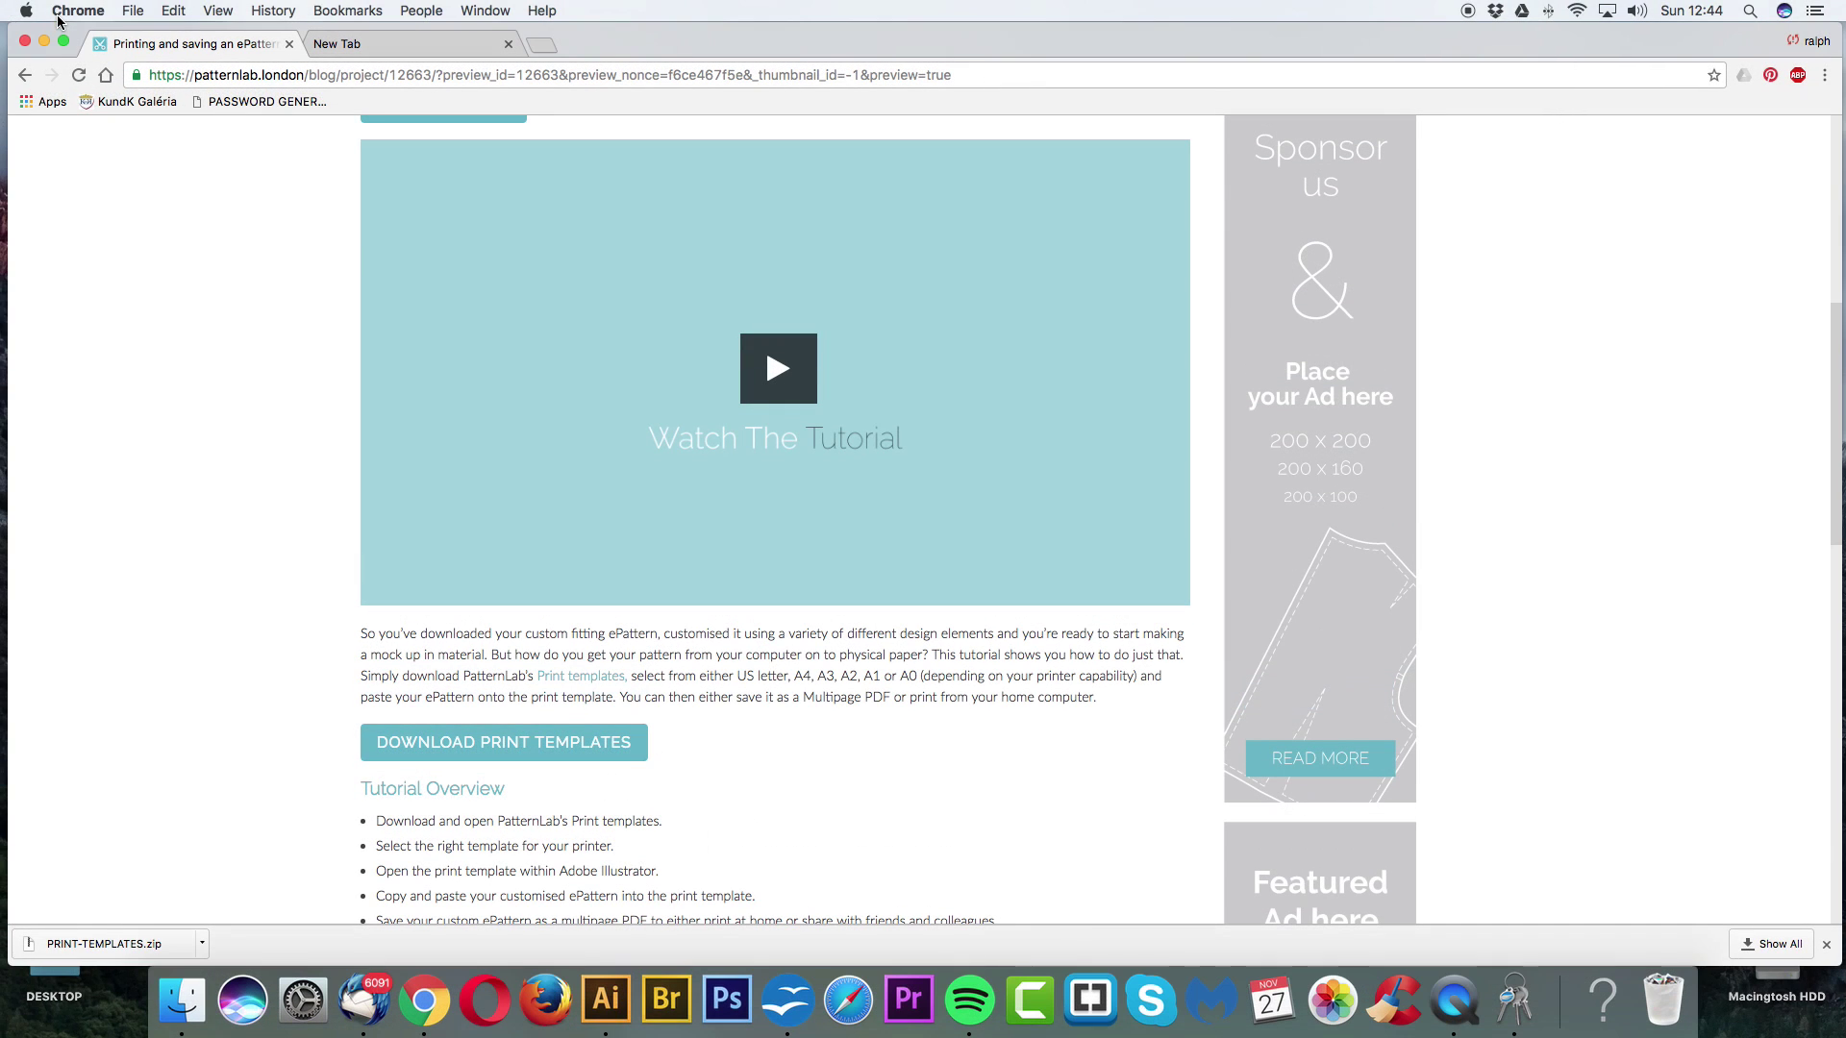
click(44, 40)
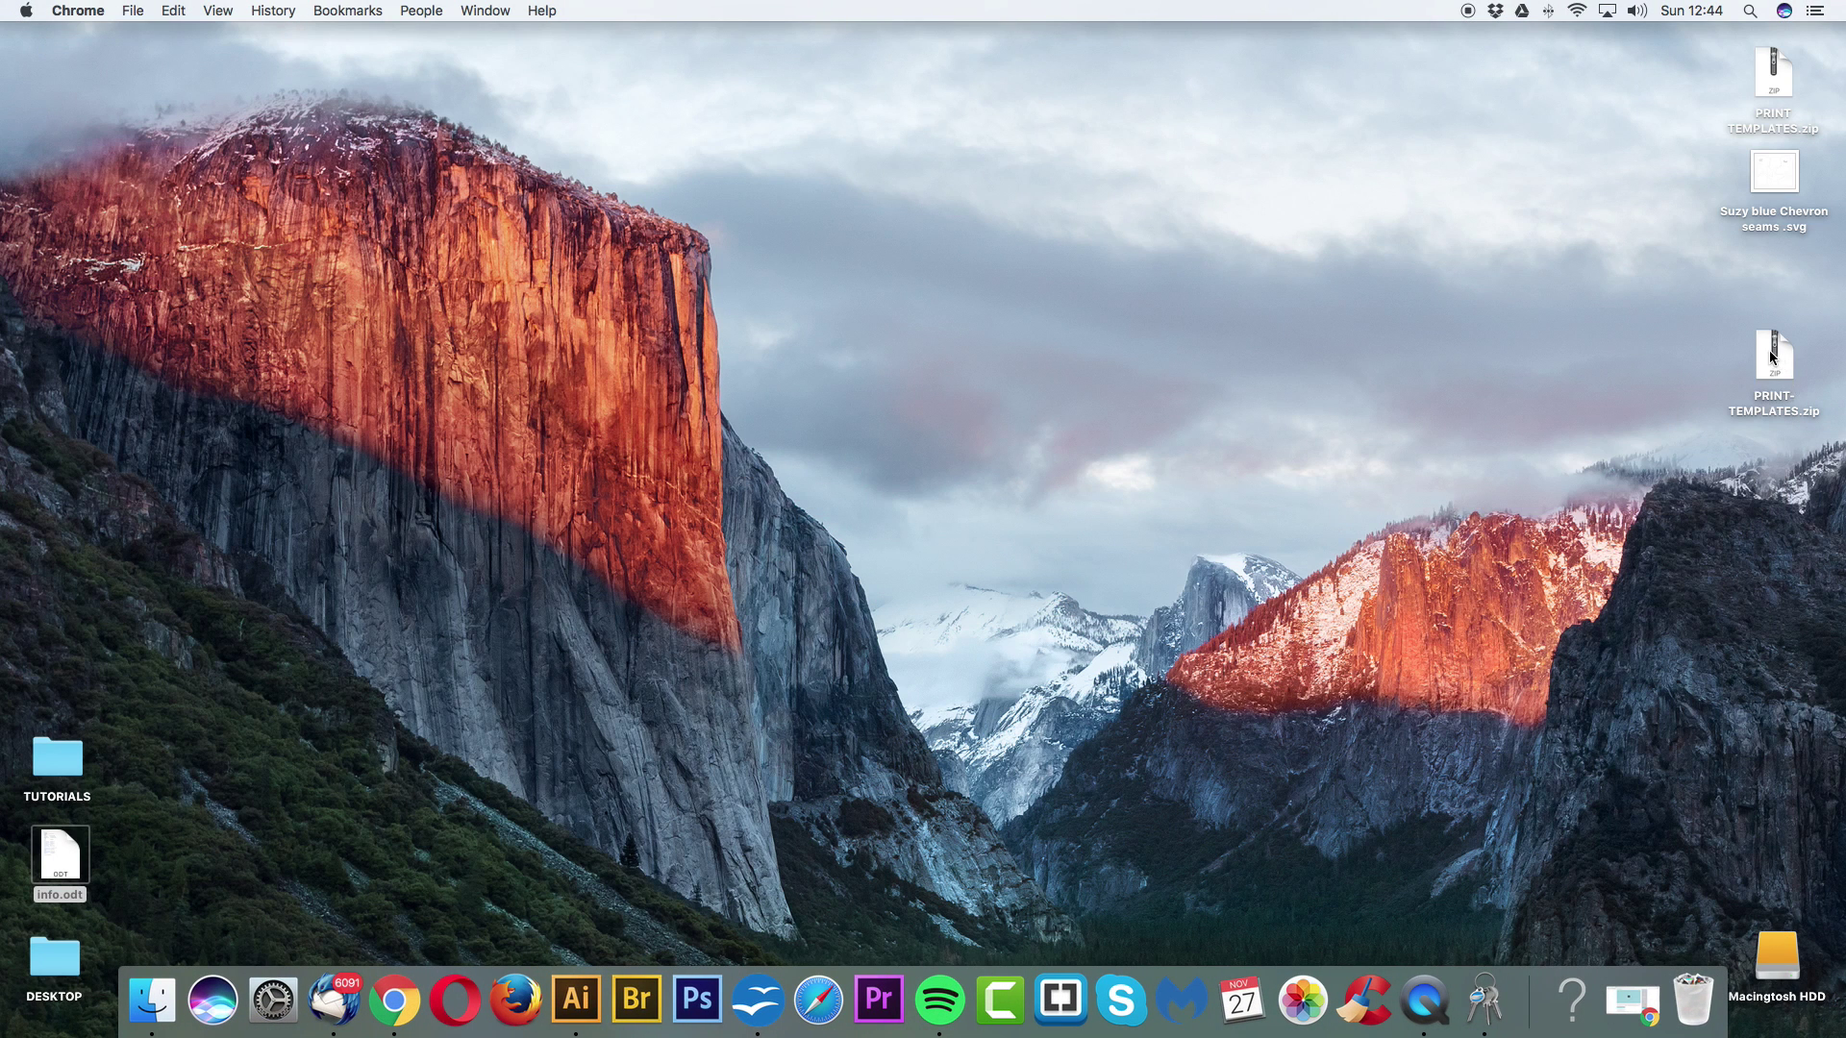
drag(1770, 356, 1046, 352)
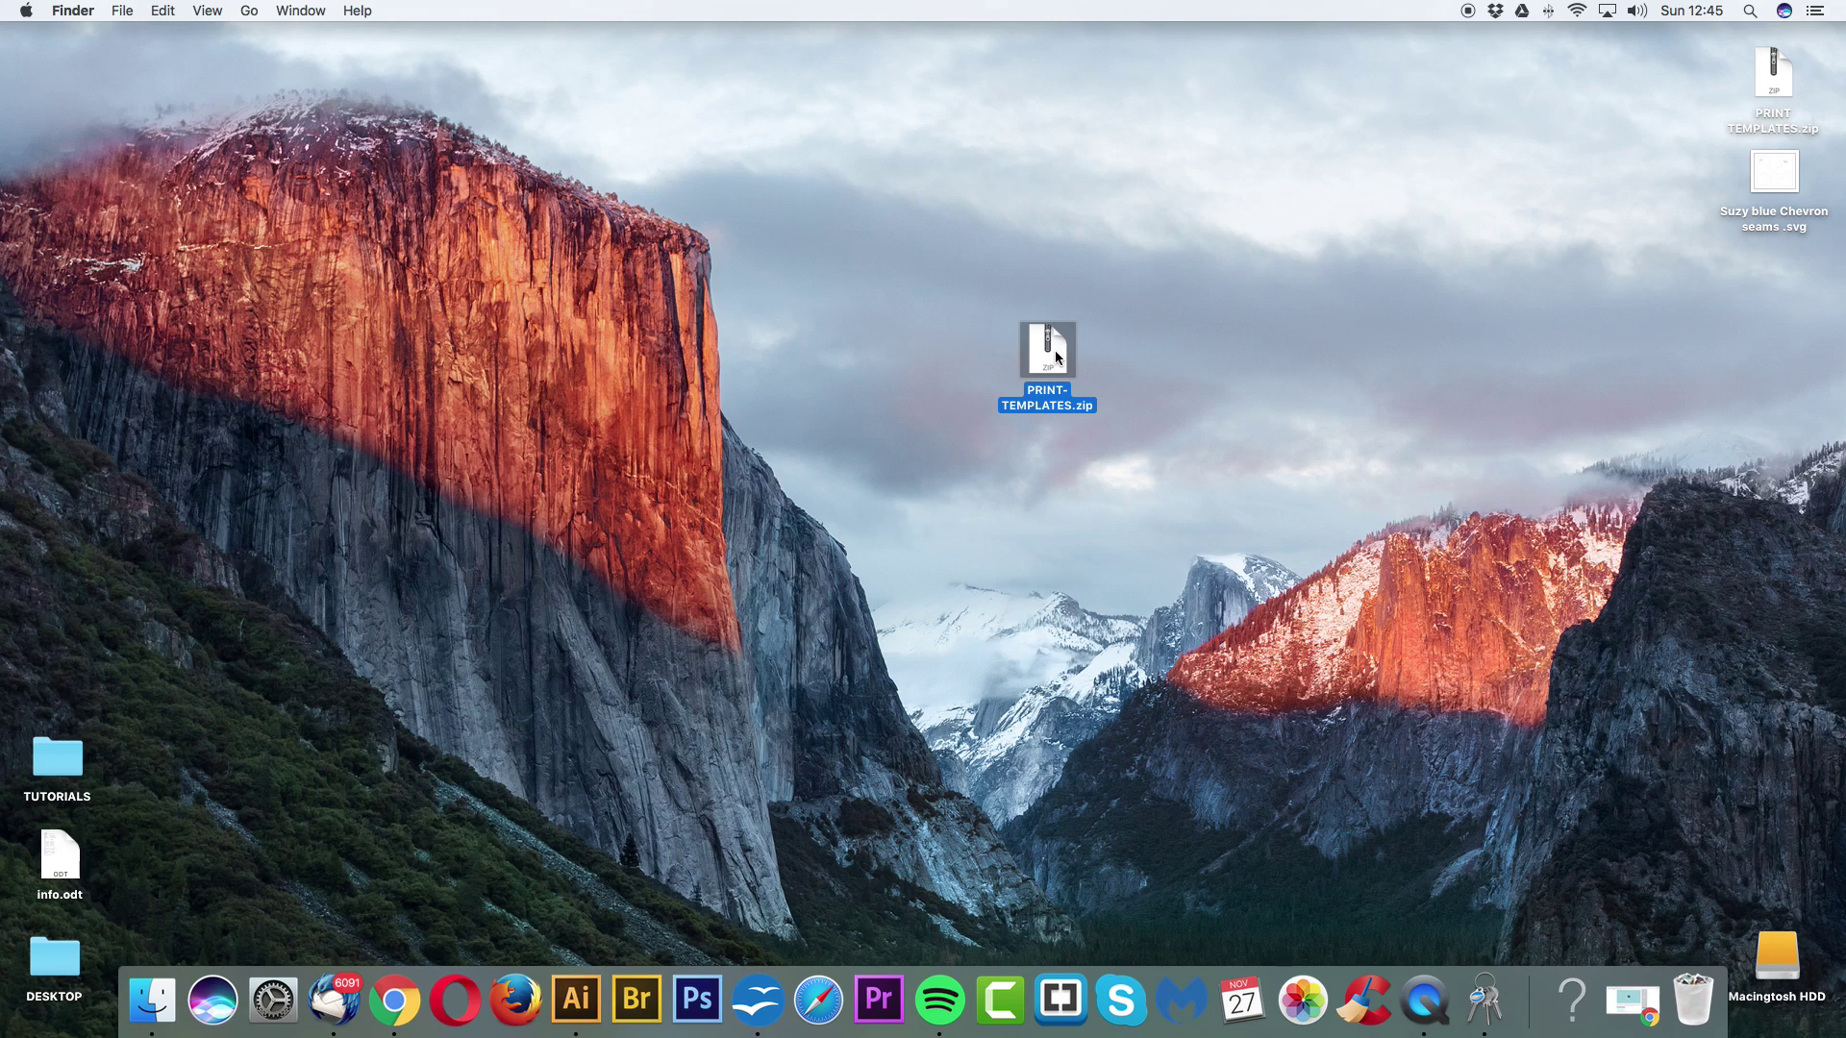
double_click(1055, 356)
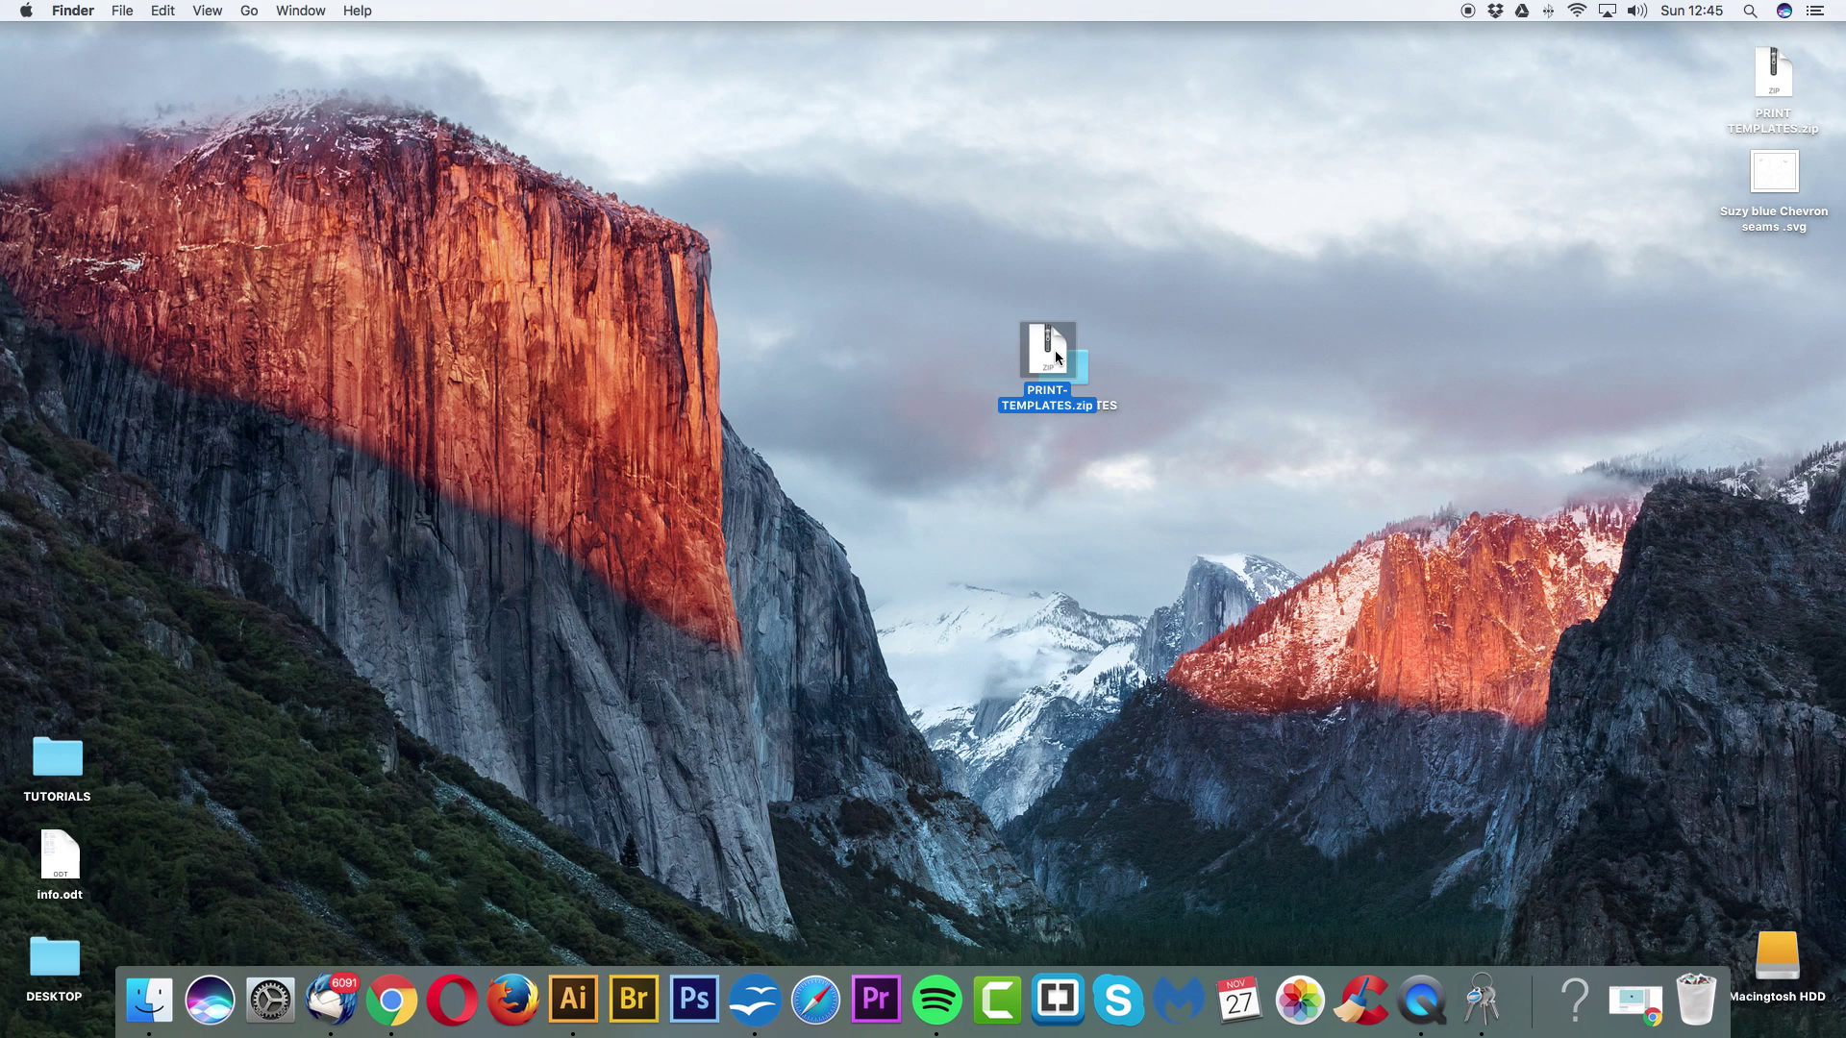
double_click(1065, 367)
Step: Trash the templates zip, close the folder and open the bodice pattern svg in Illustrator
drag(781, 167, 1344, 277)
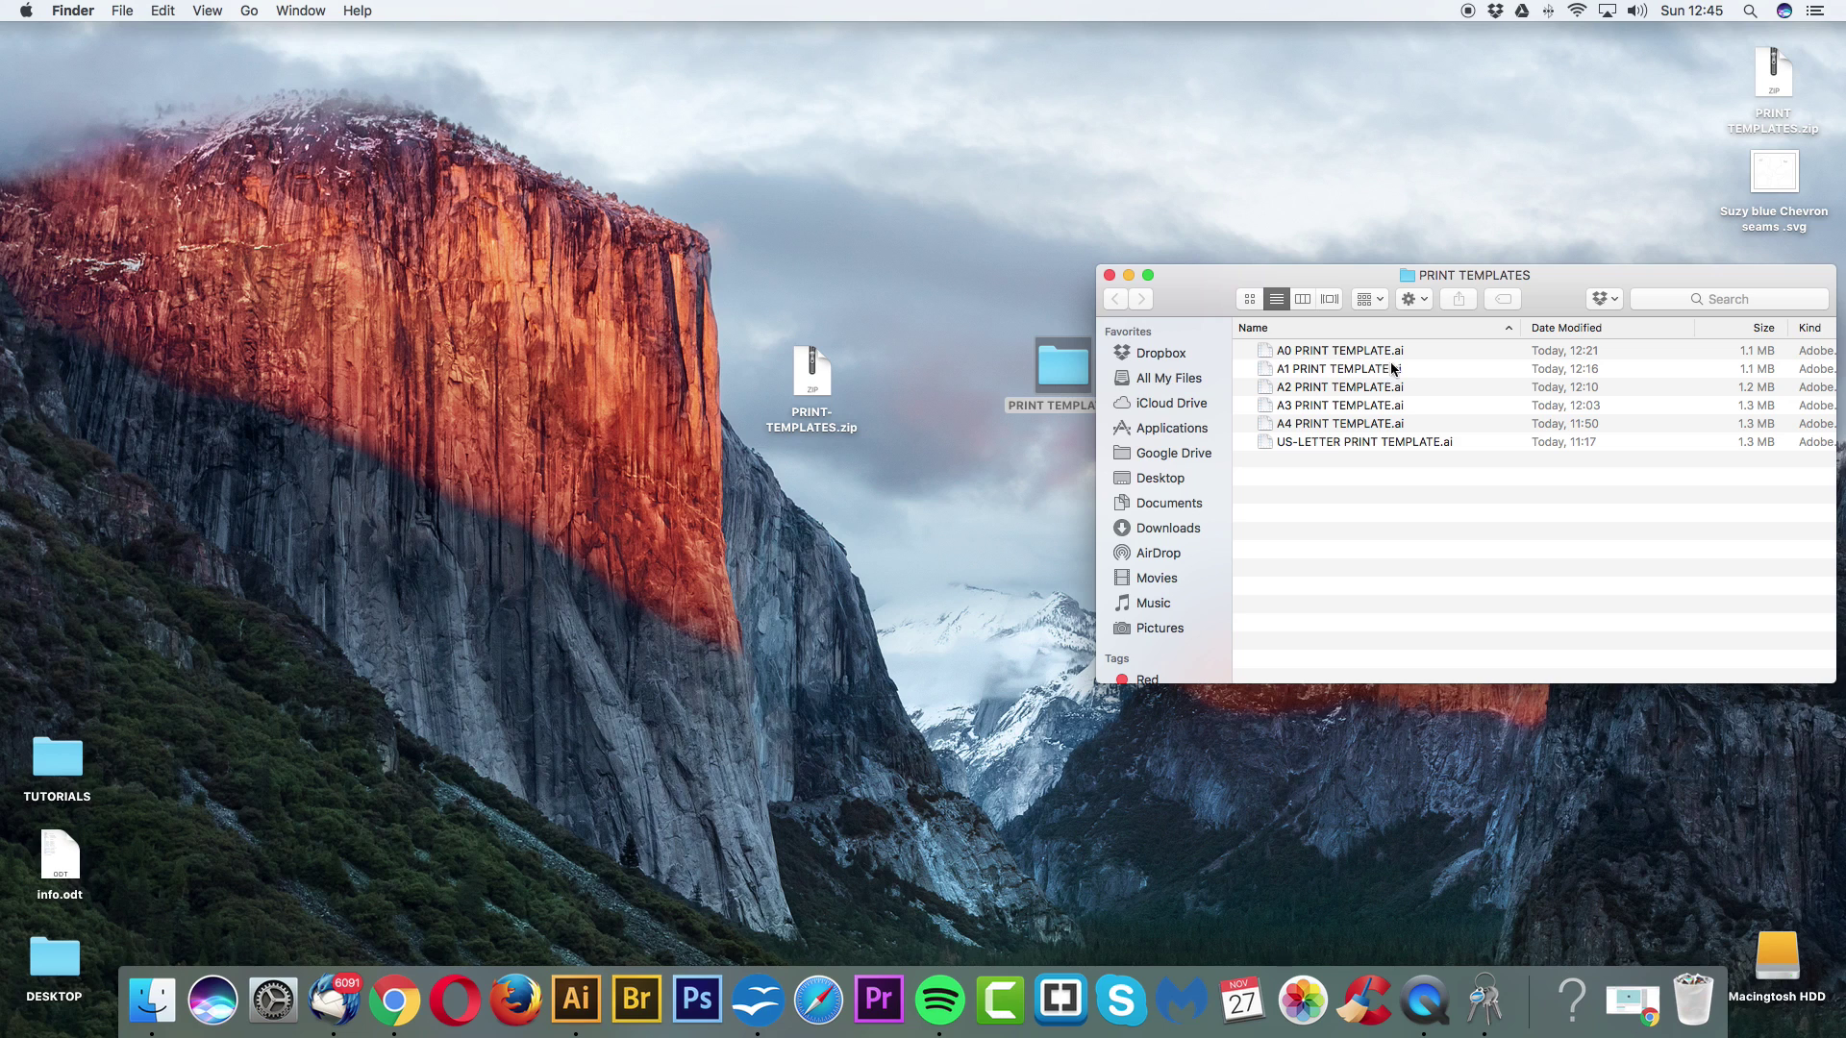
drag(1550, 270, 1522, 297)
drag(812, 375, 1707, 961)
drag(1515, 304, 1514, 517)
click(1080, 515)
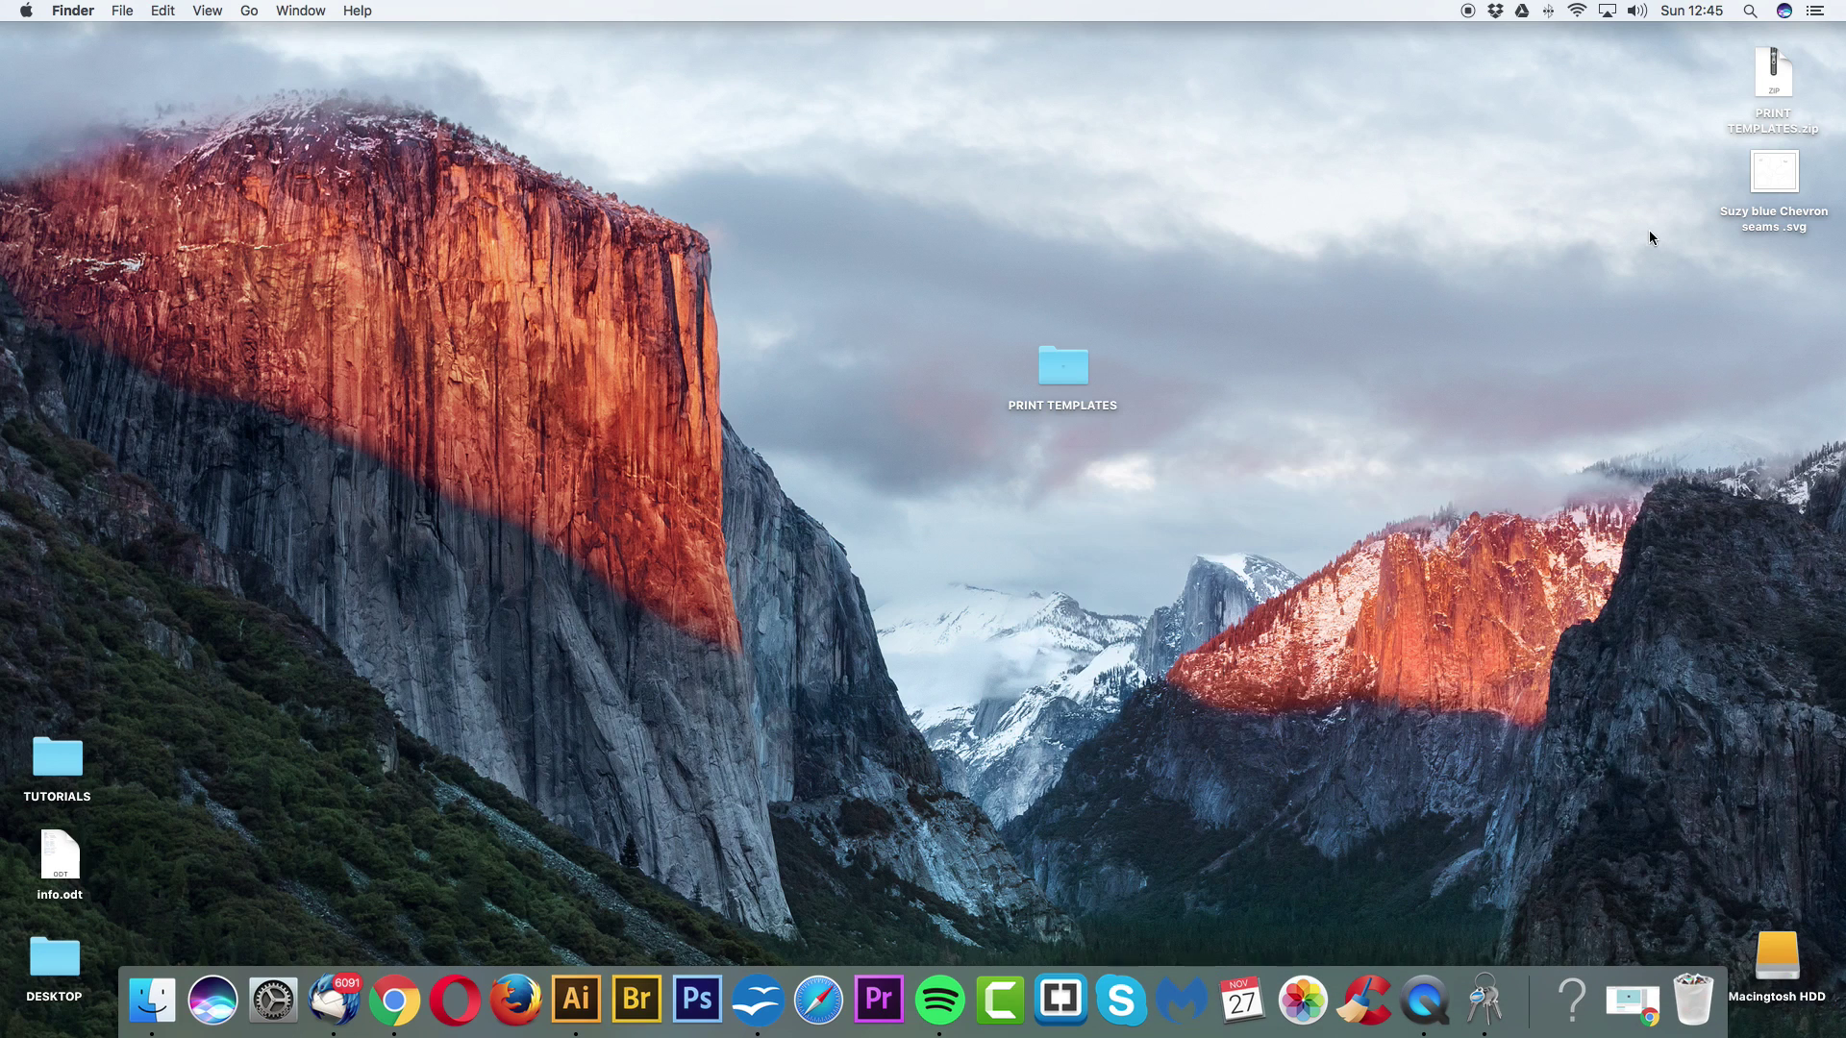
drag(1777, 173, 781, 364)
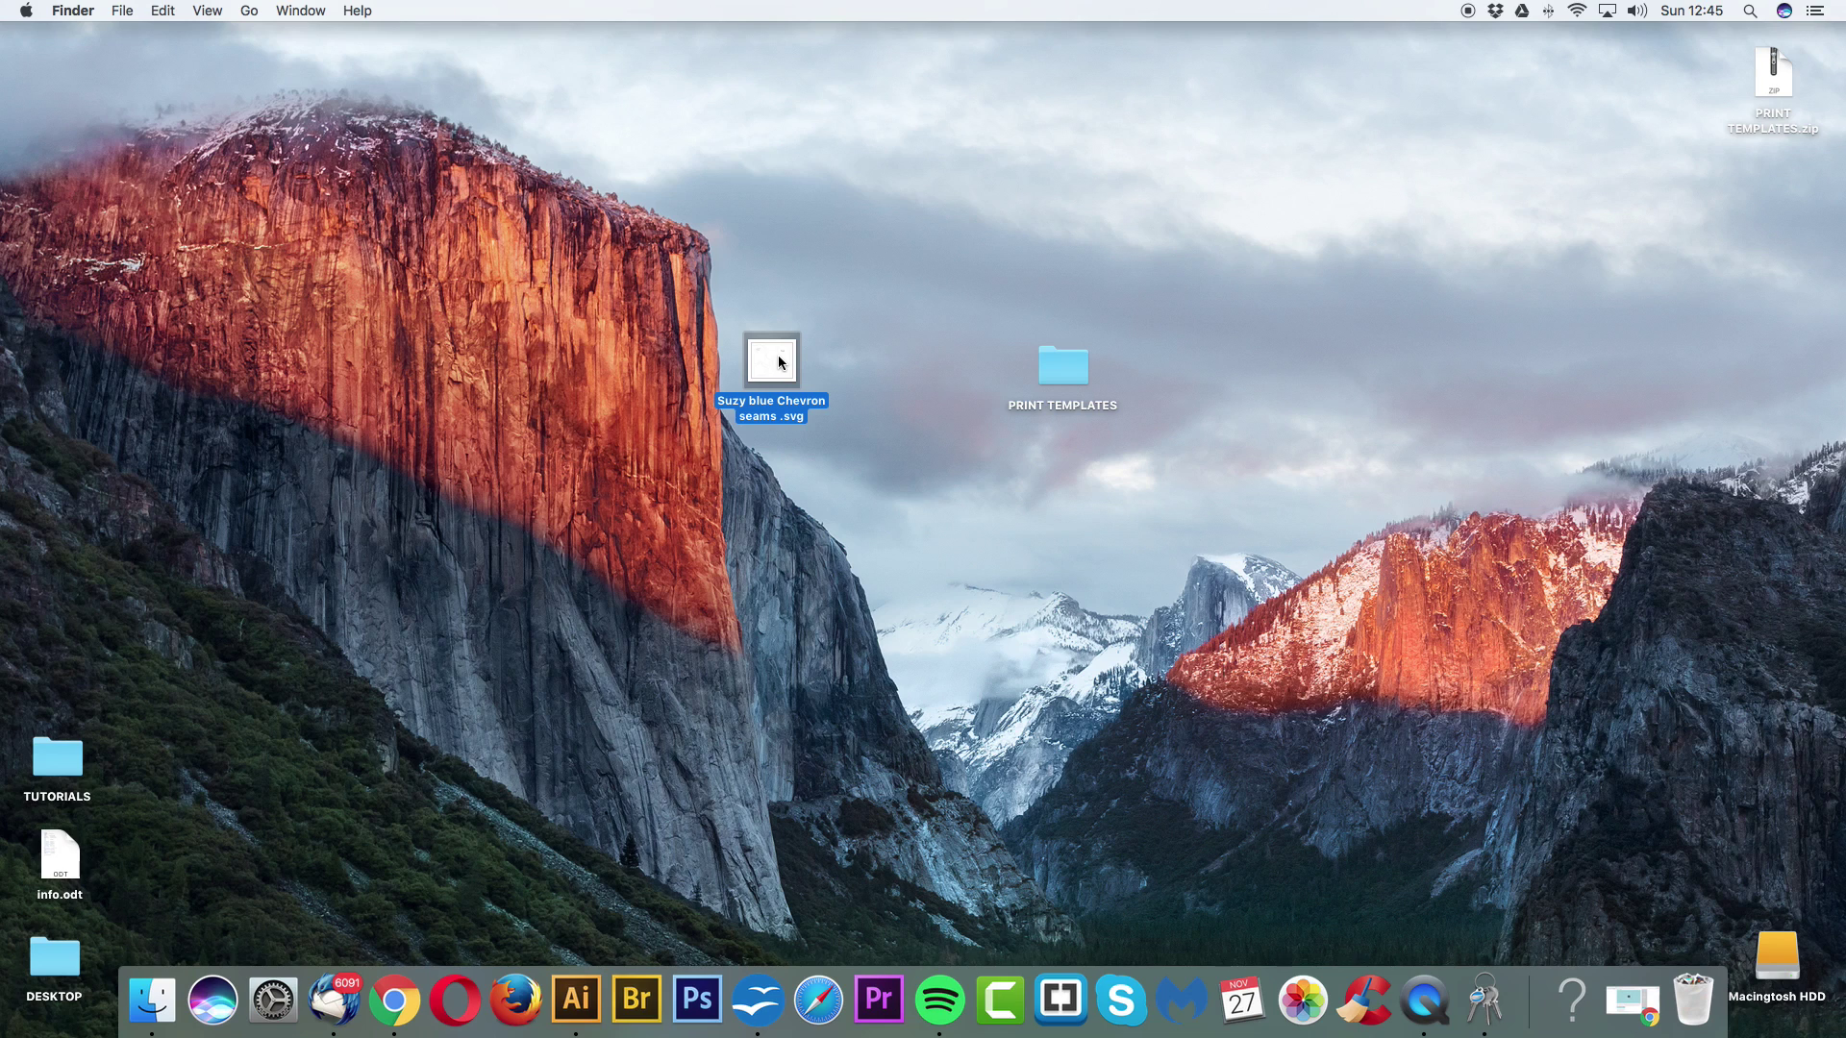
double_click(777, 354)
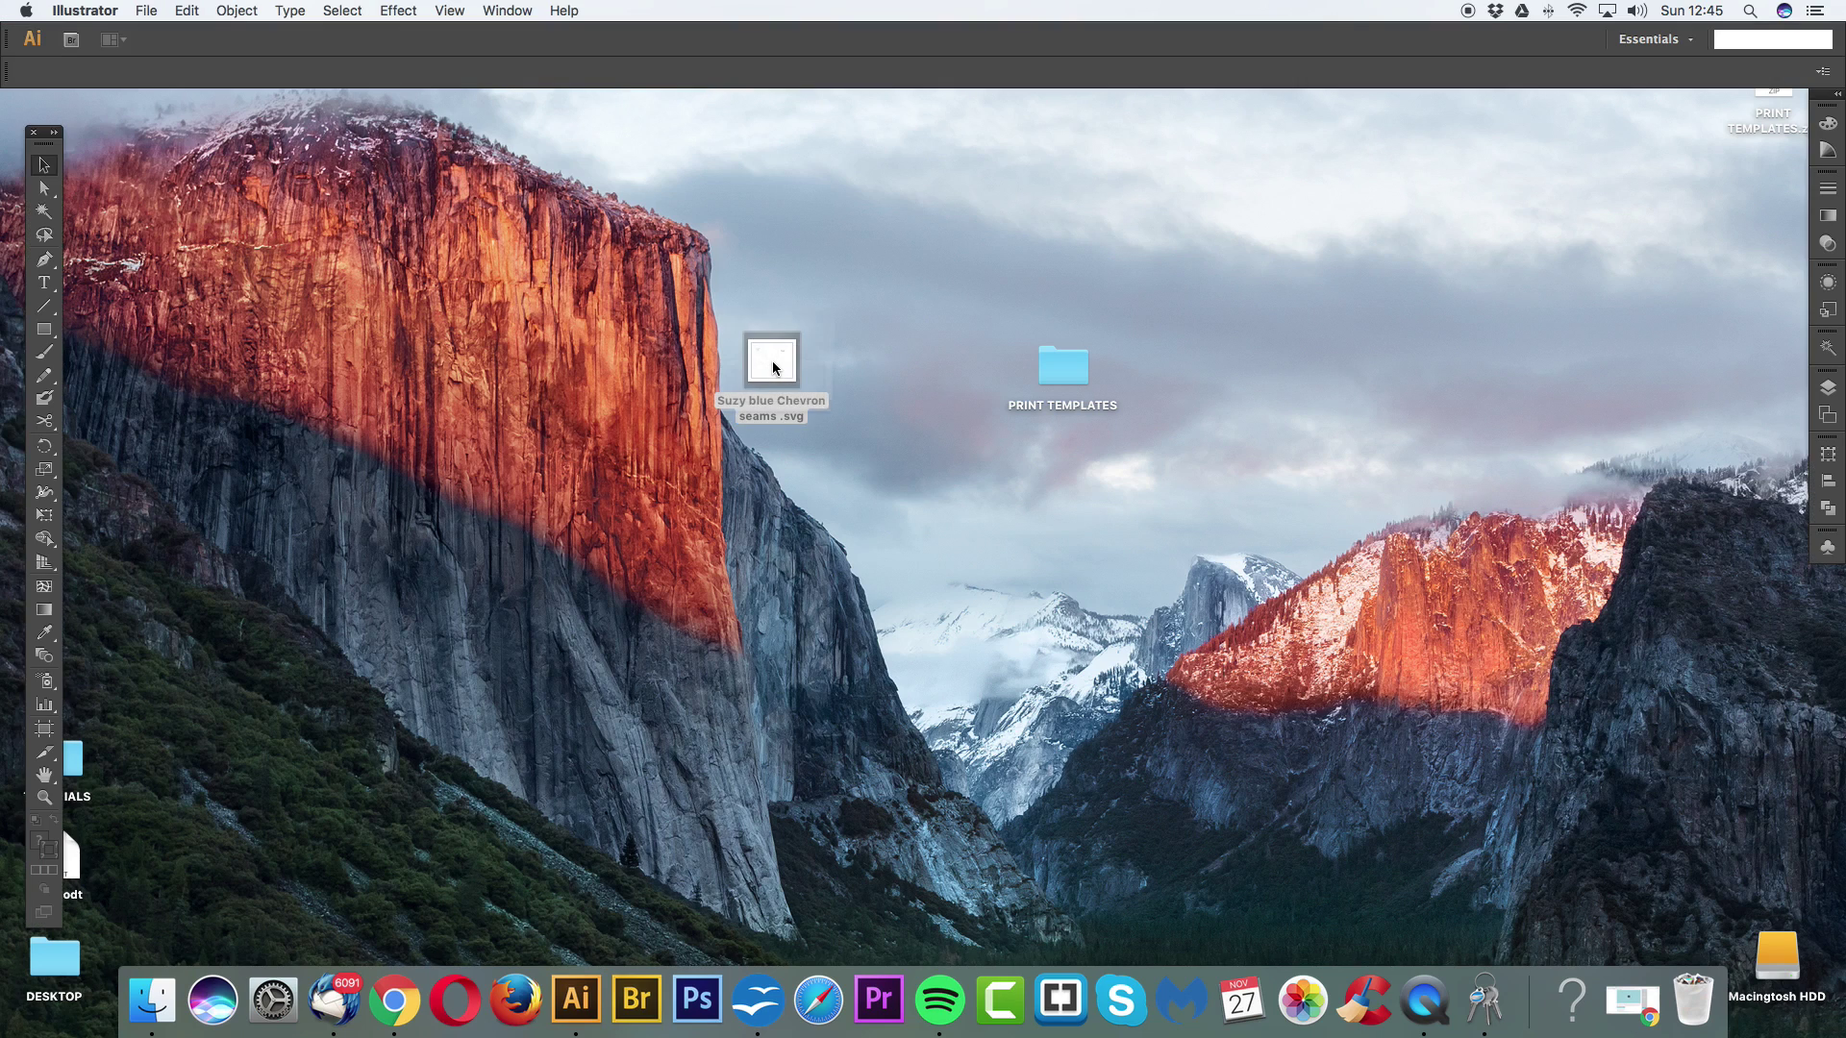
Step: Zoom out on the bodice pattern and open A4 PRINT TEMPLATE.ai from the Desktop PRINT TEMPLATES folder
key(super+minus)
key(super+minus)
key(super+minus)
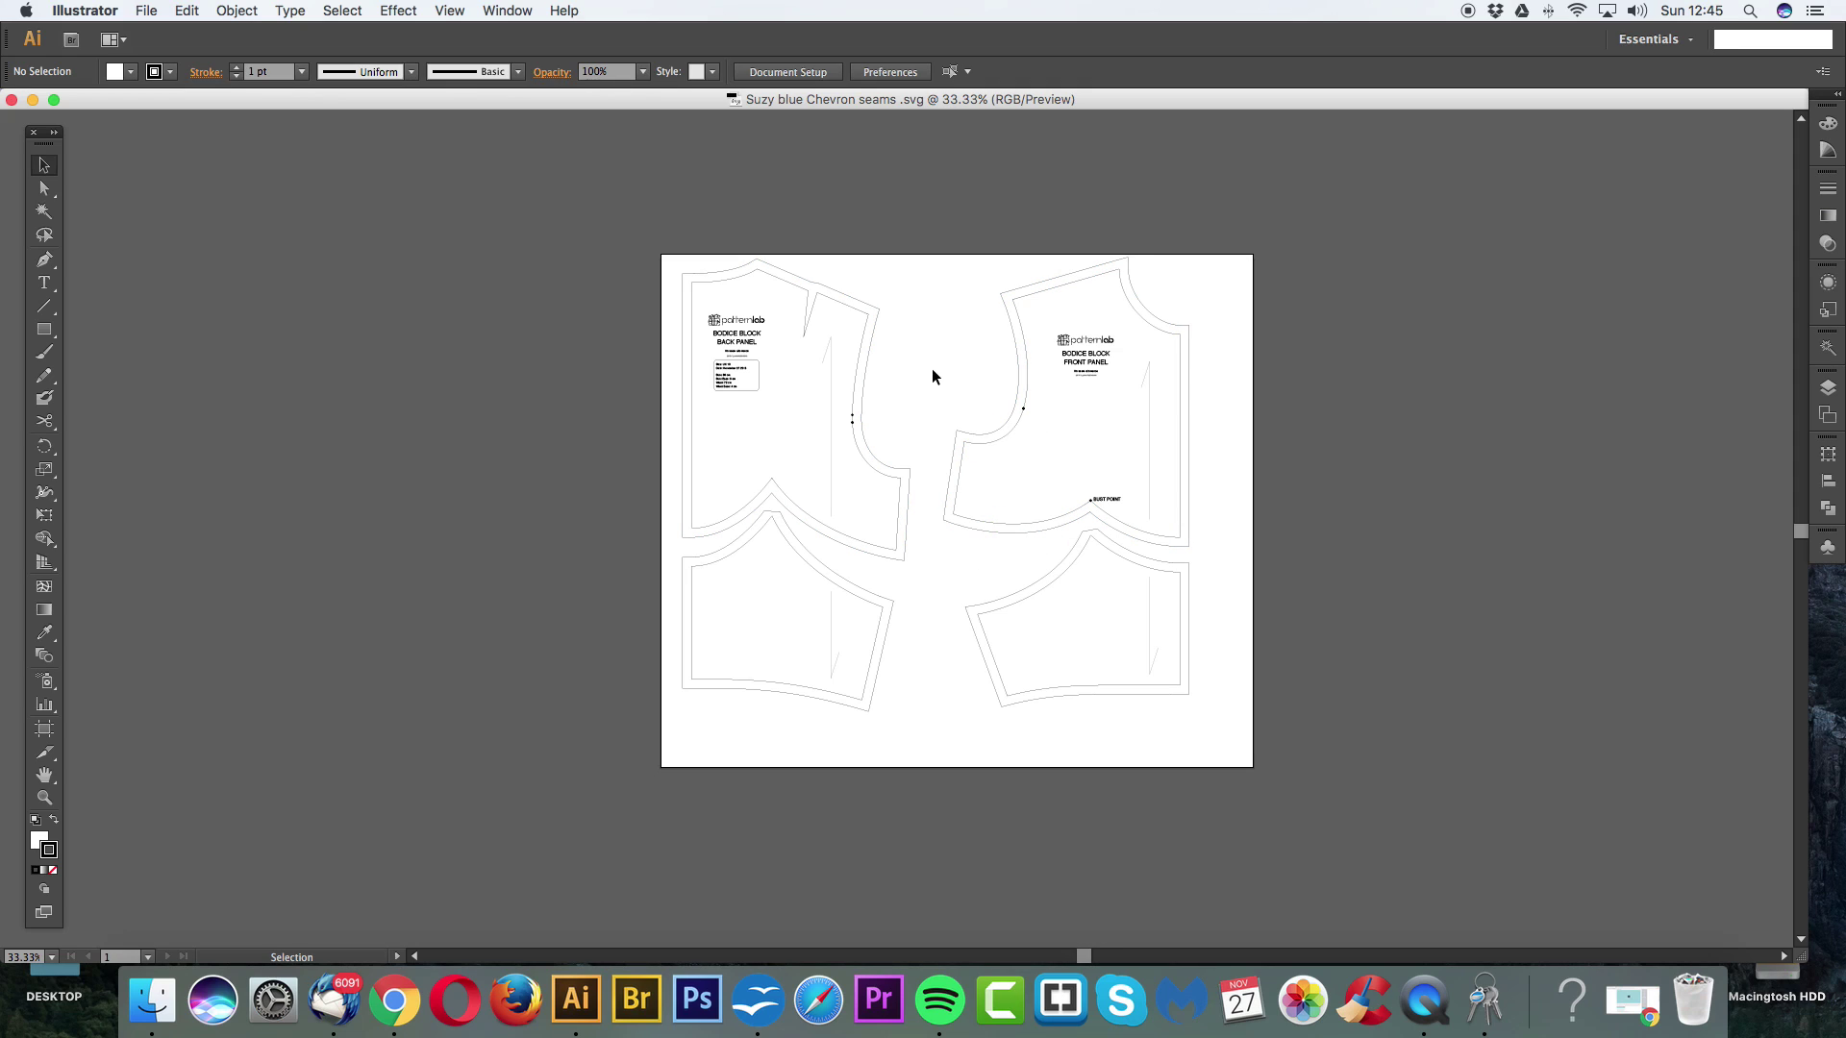
click(140, 10)
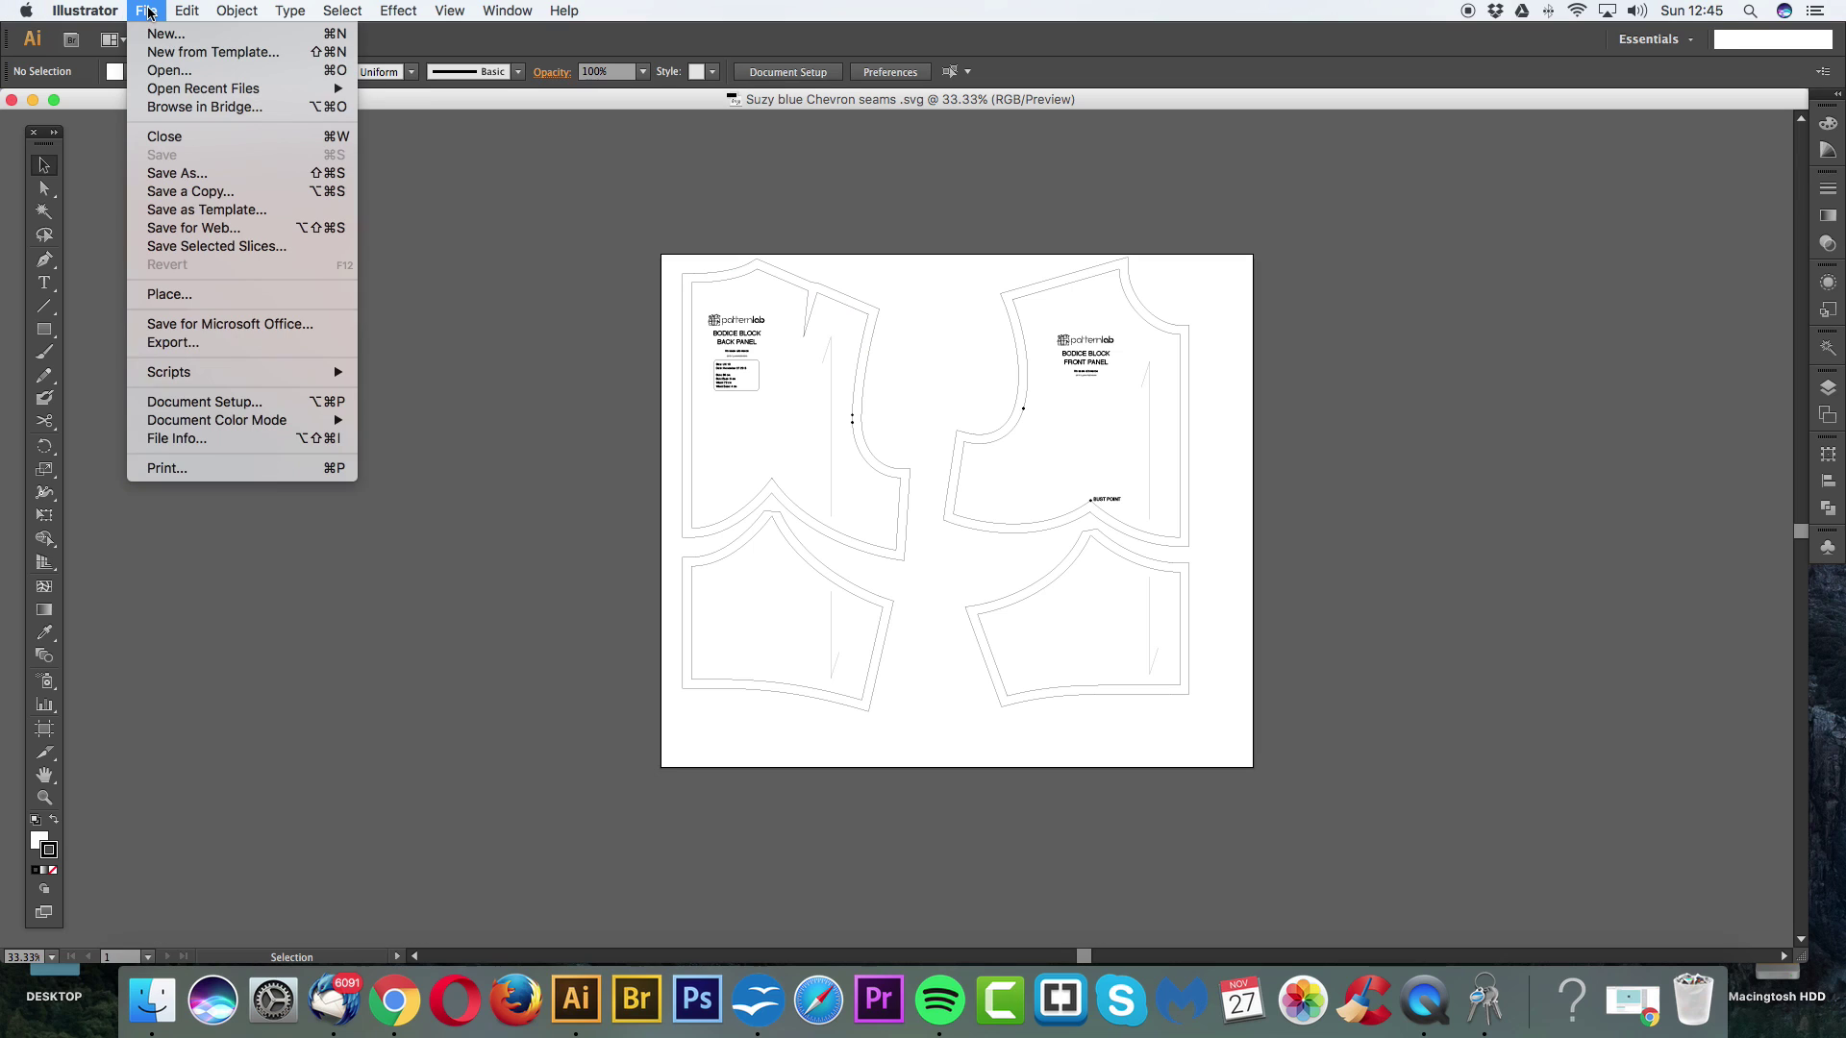
click(155, 72)
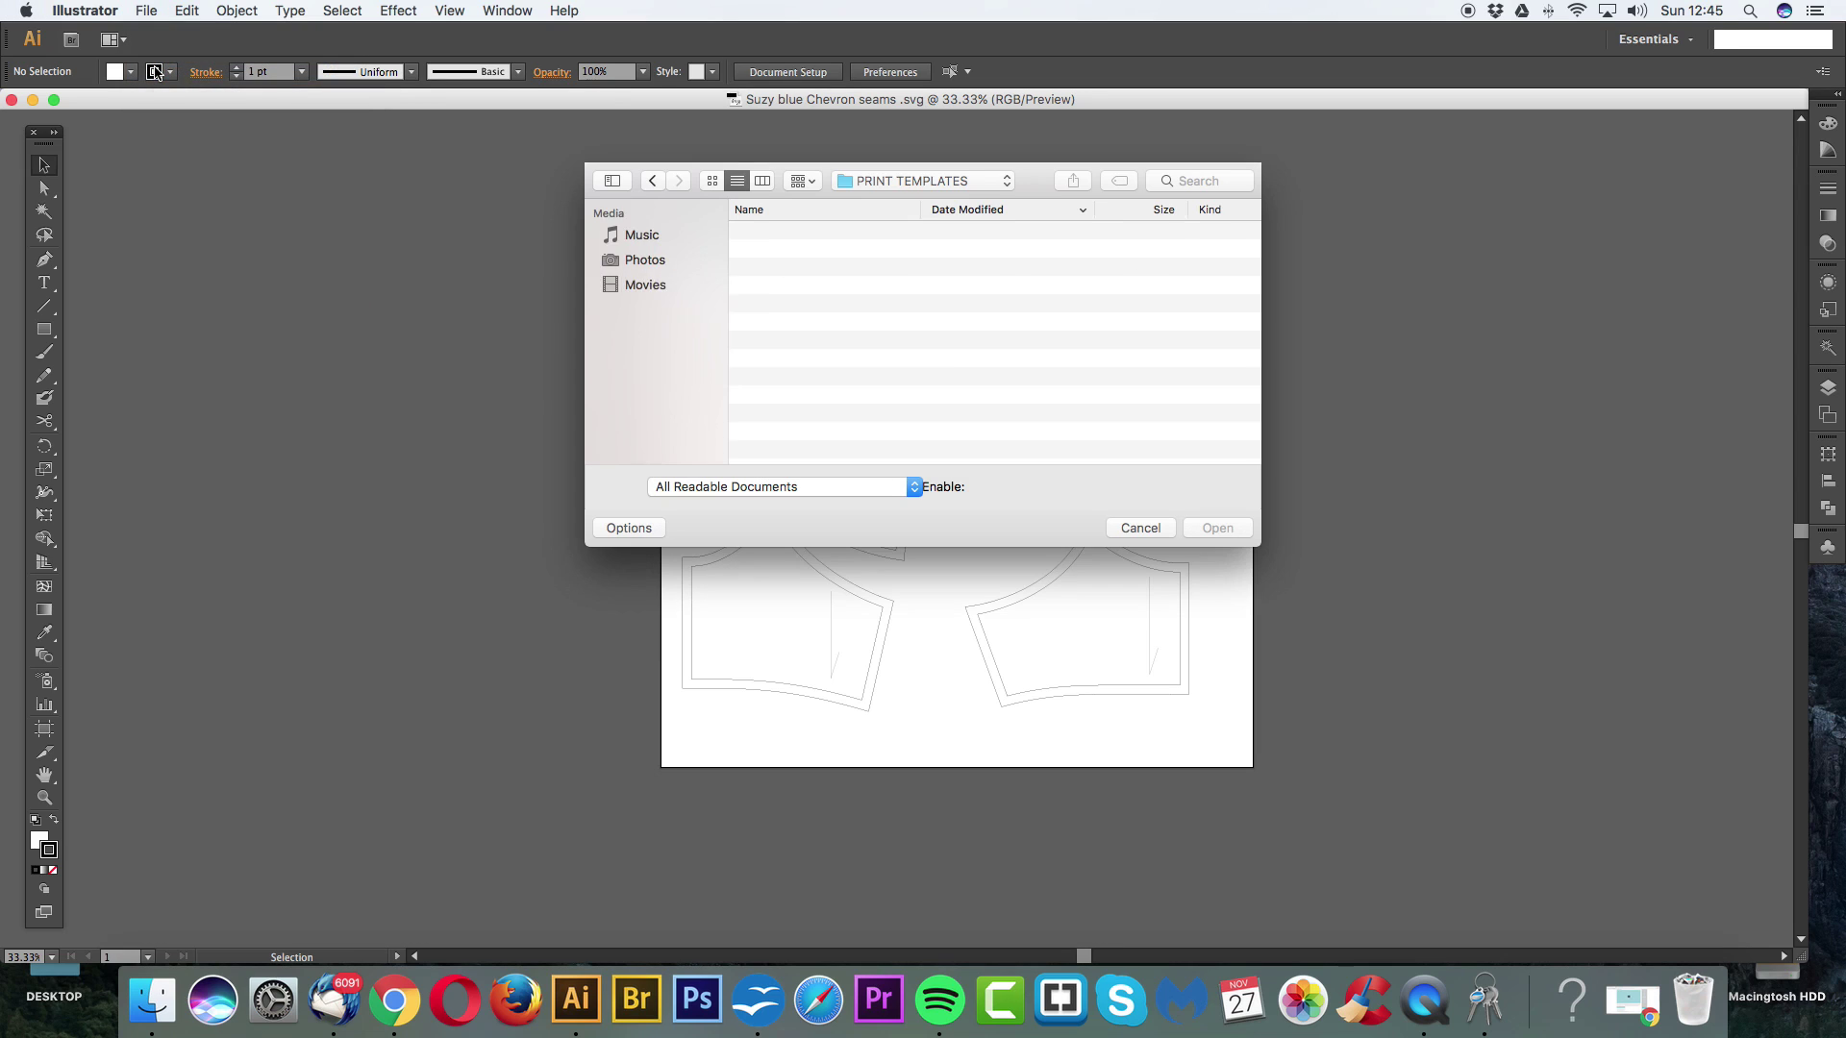
click(641, 363)
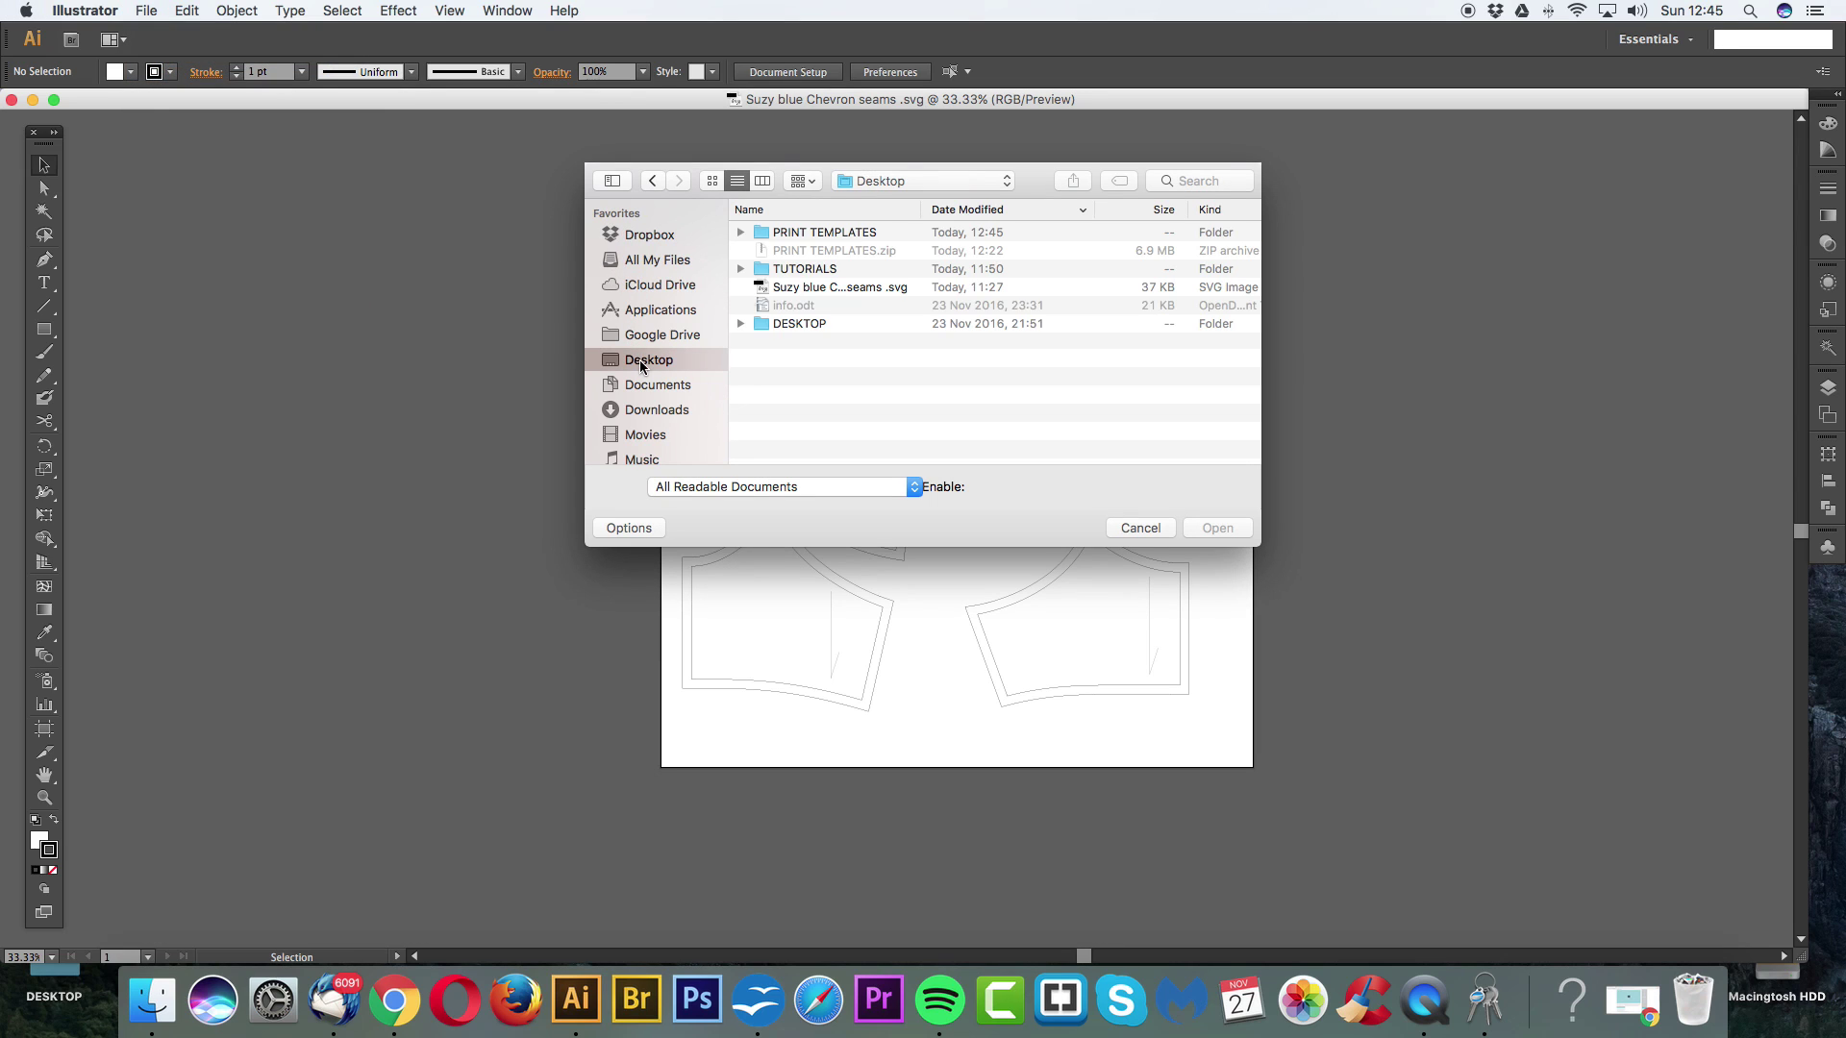
double_click(824, 233)
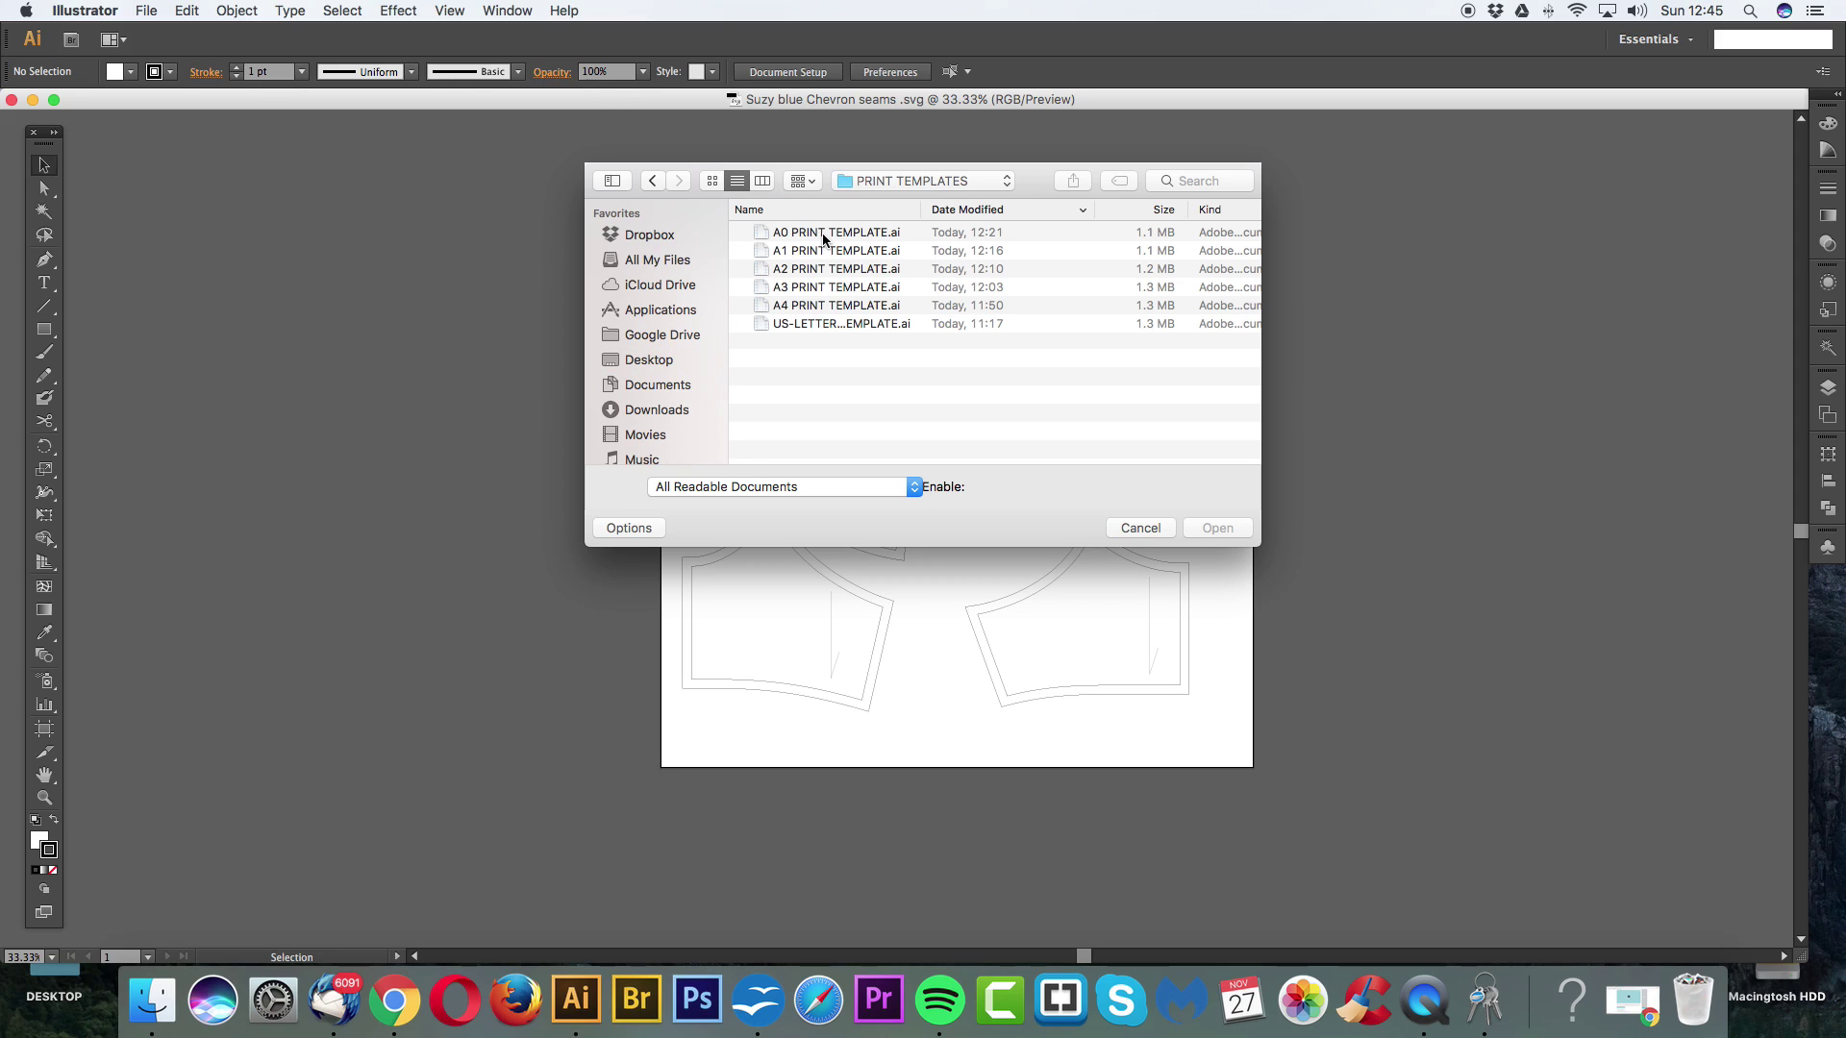
click(799, 304)
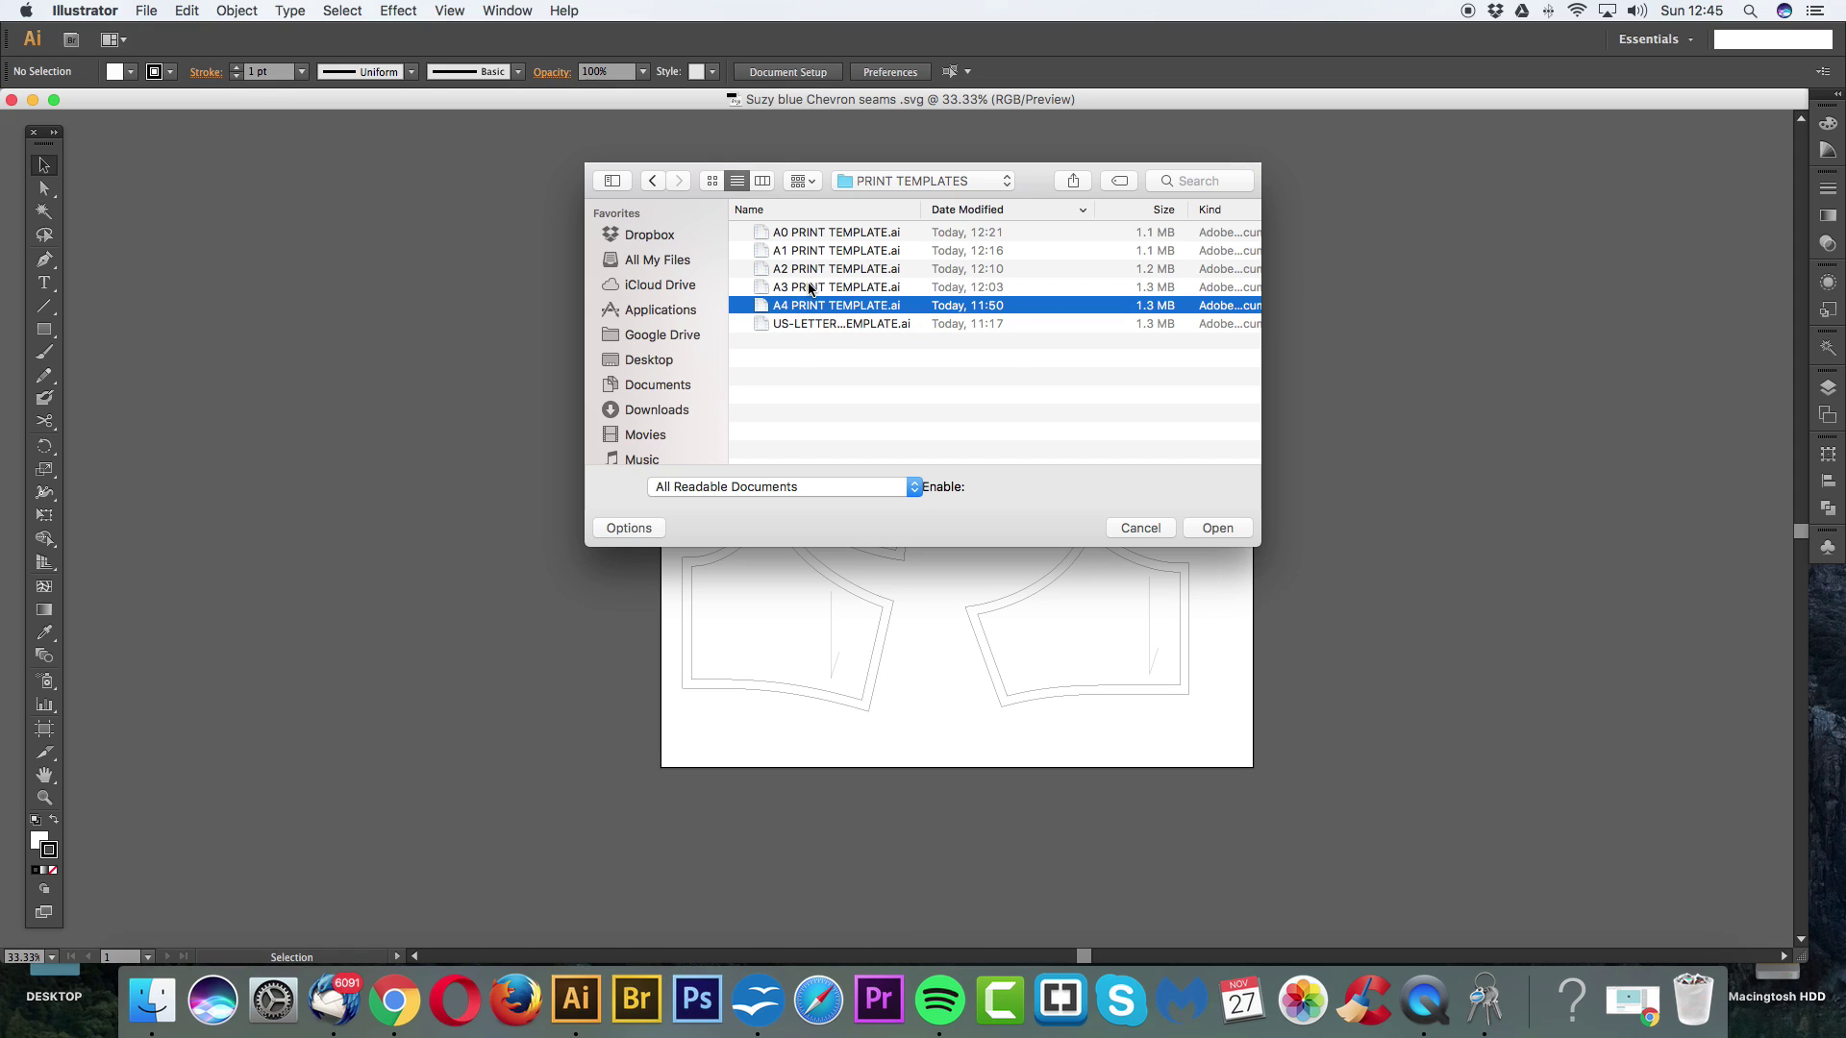
click(809, 288)
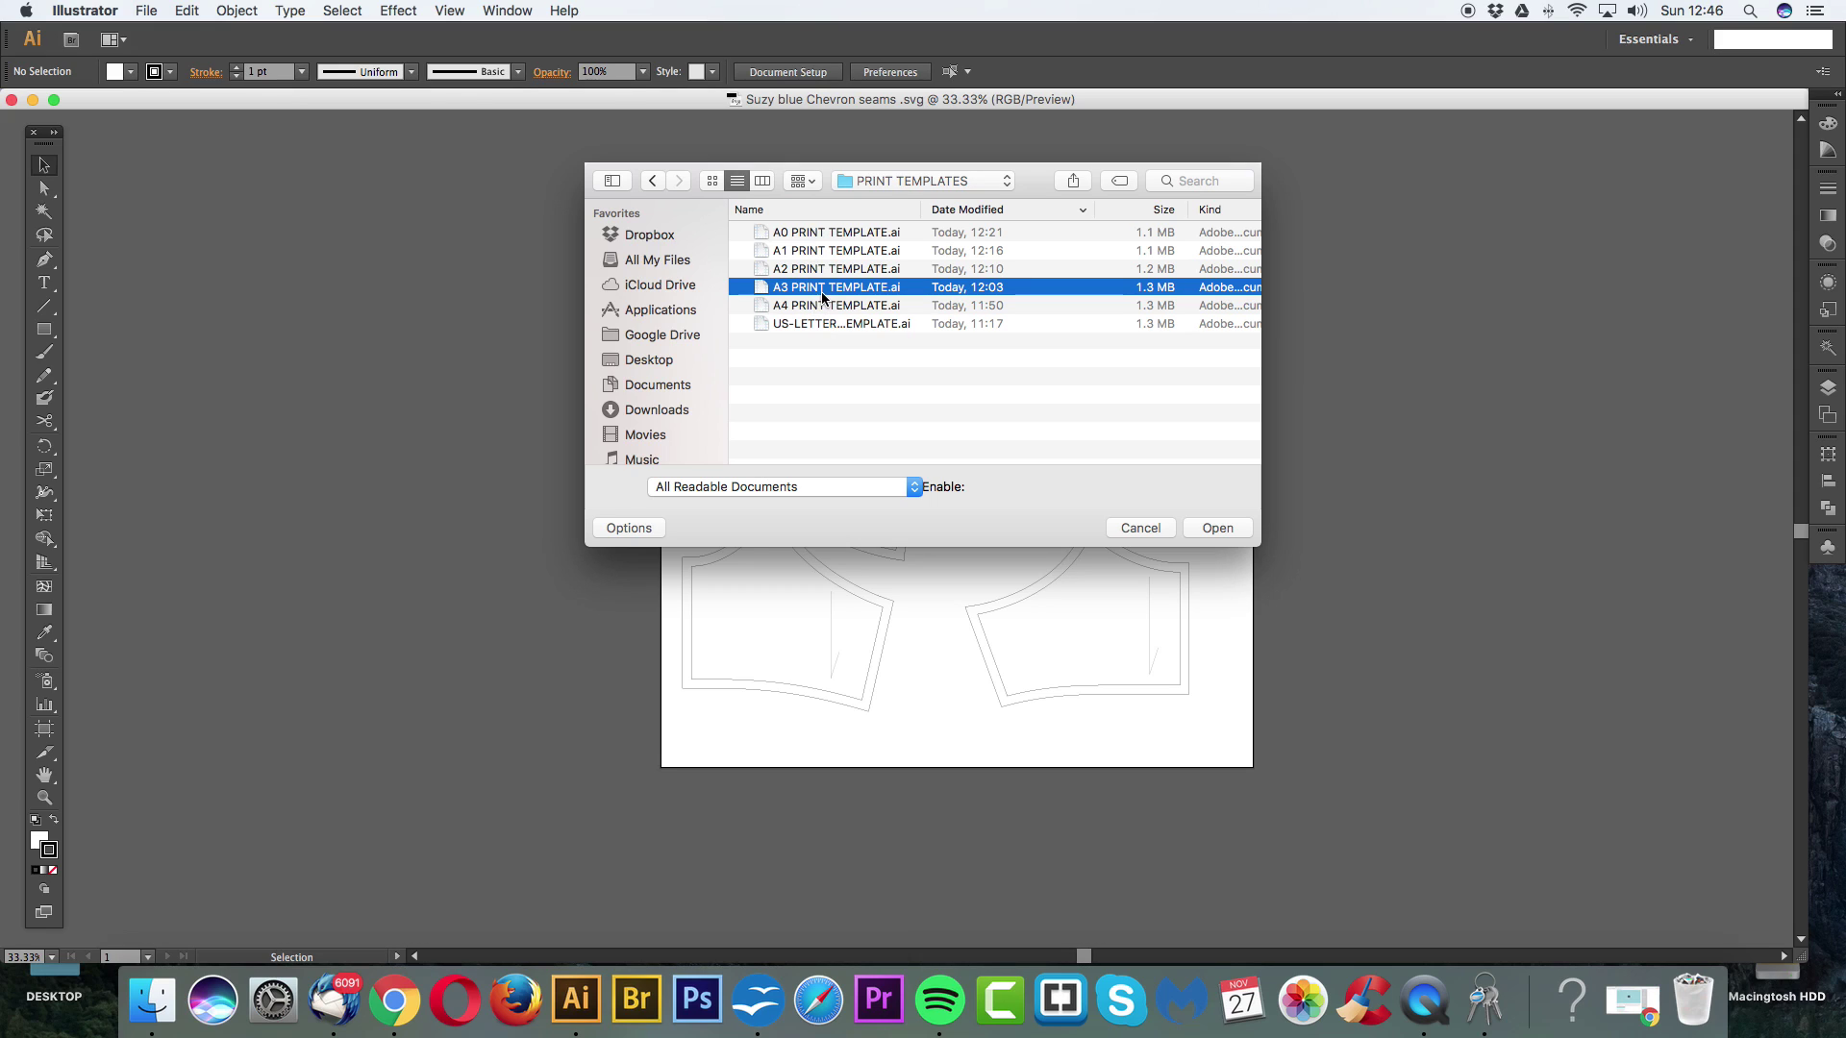
click(808, 235)
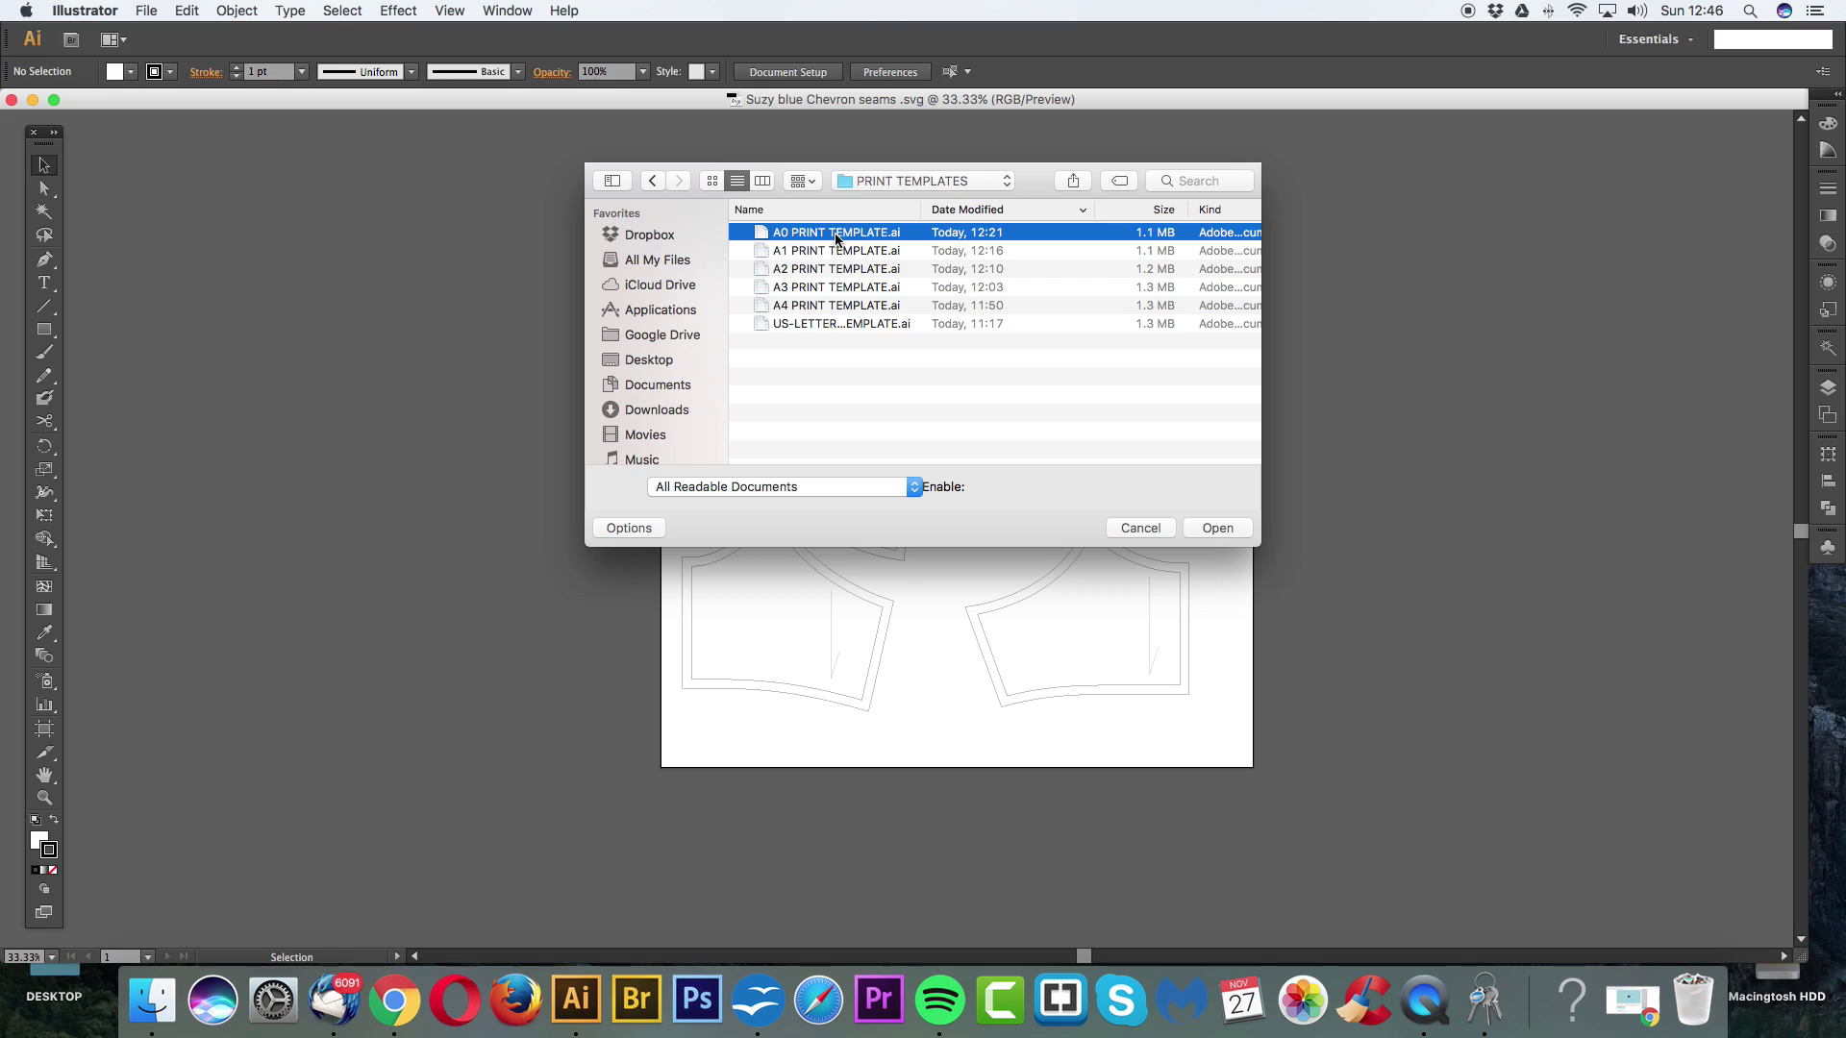
click(828, 306)
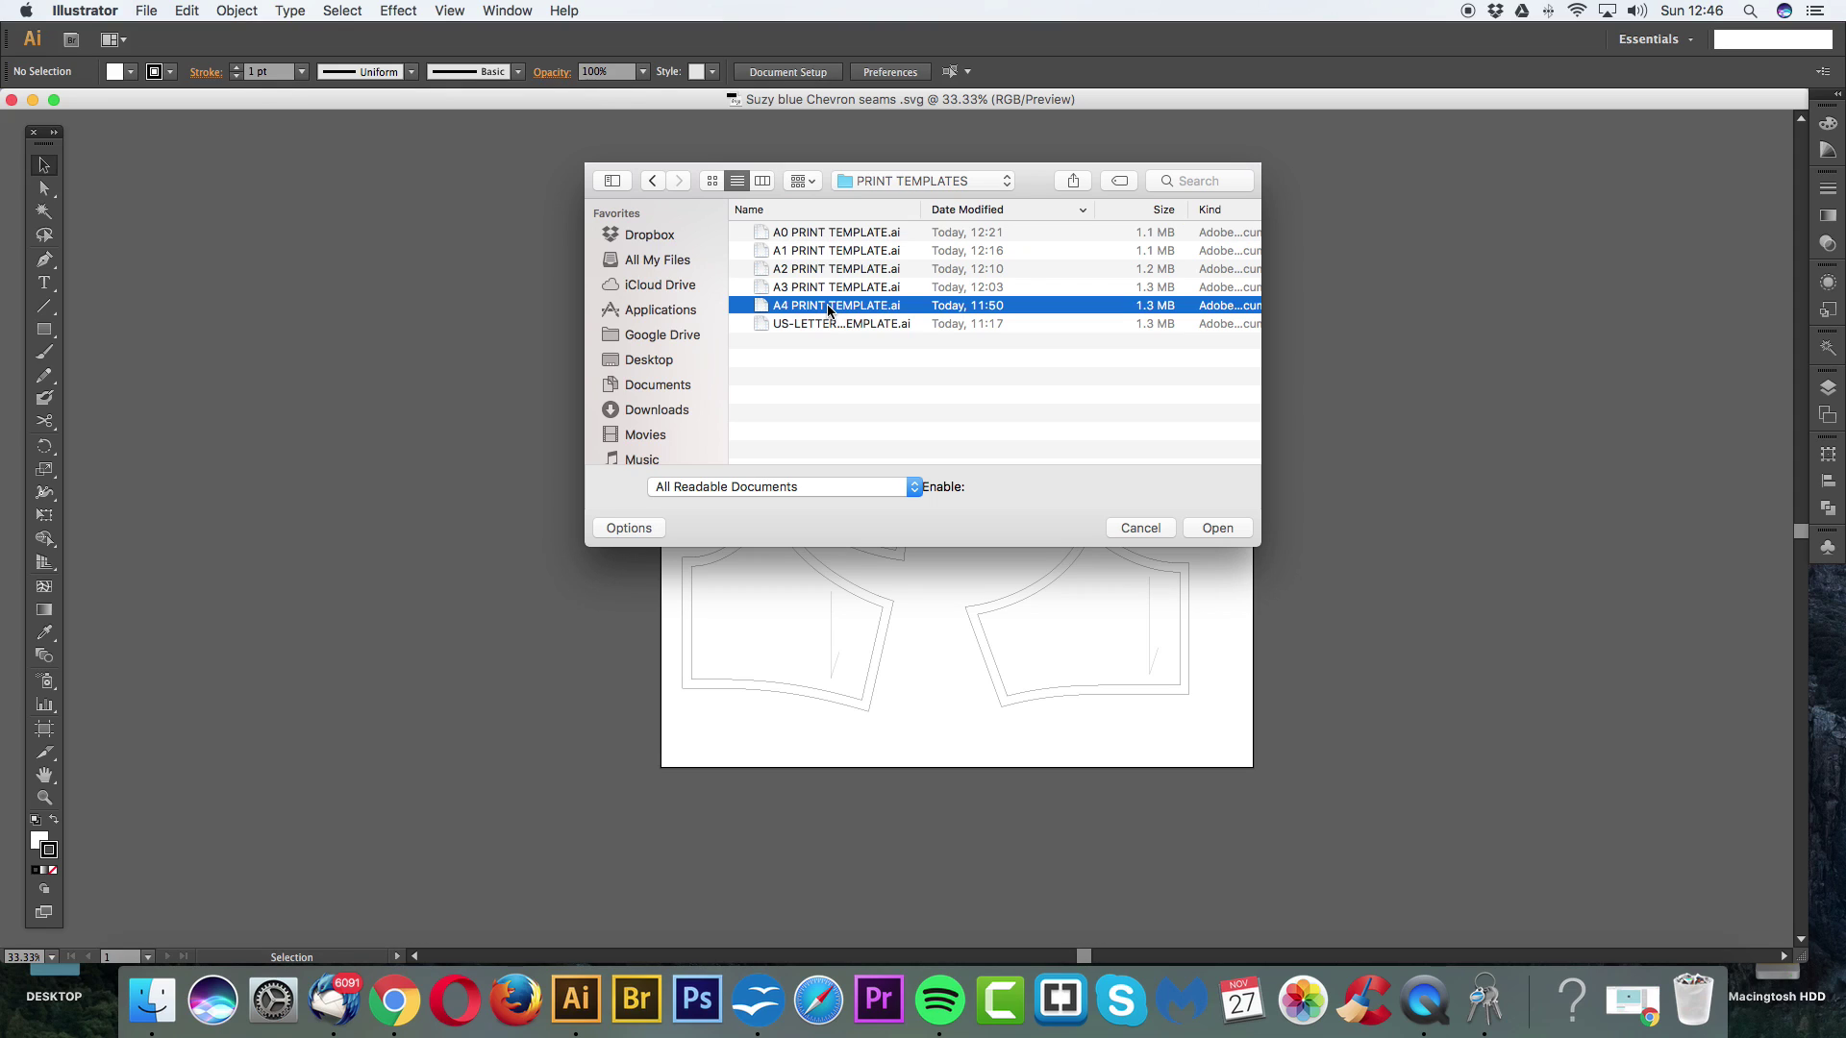
click(1217, 529)
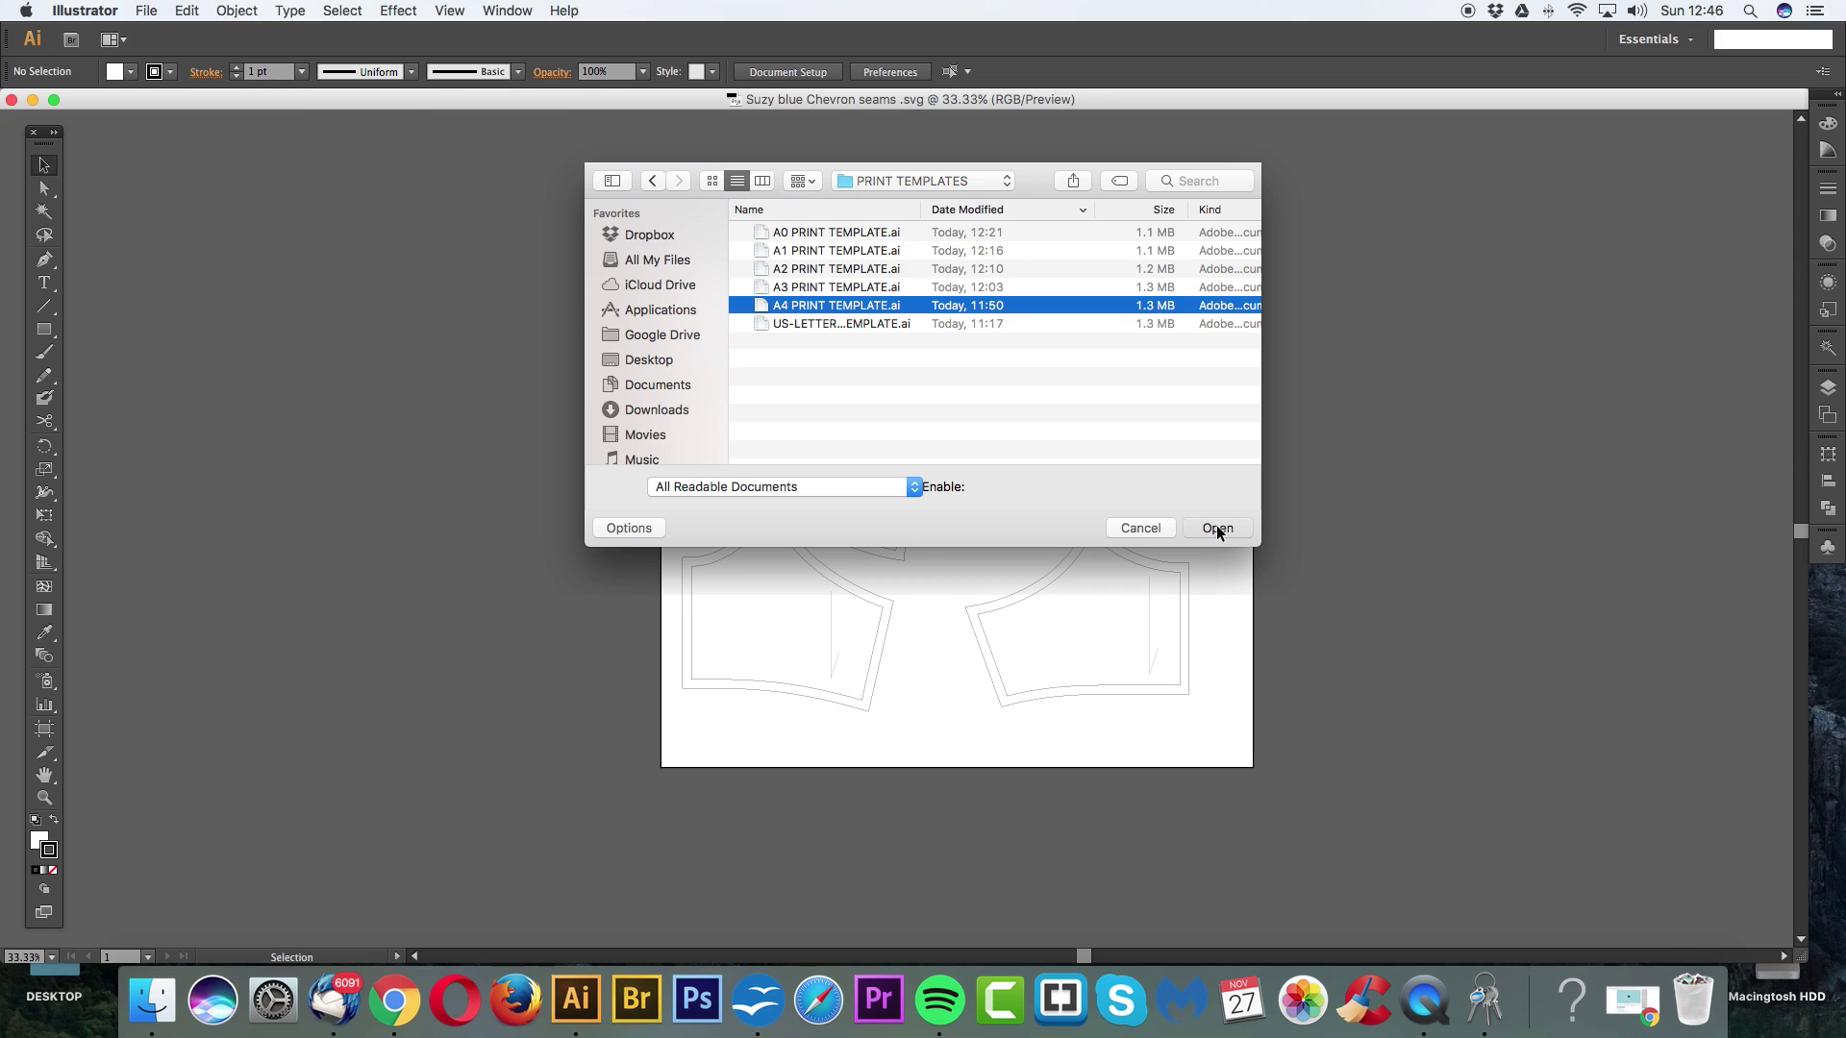
Step: Pan around the A4 template's page grid, then return to the Suzy blue Chevron seams document
drag(1269, 515, 932, 433)
drag(864, 508, 890, 247)
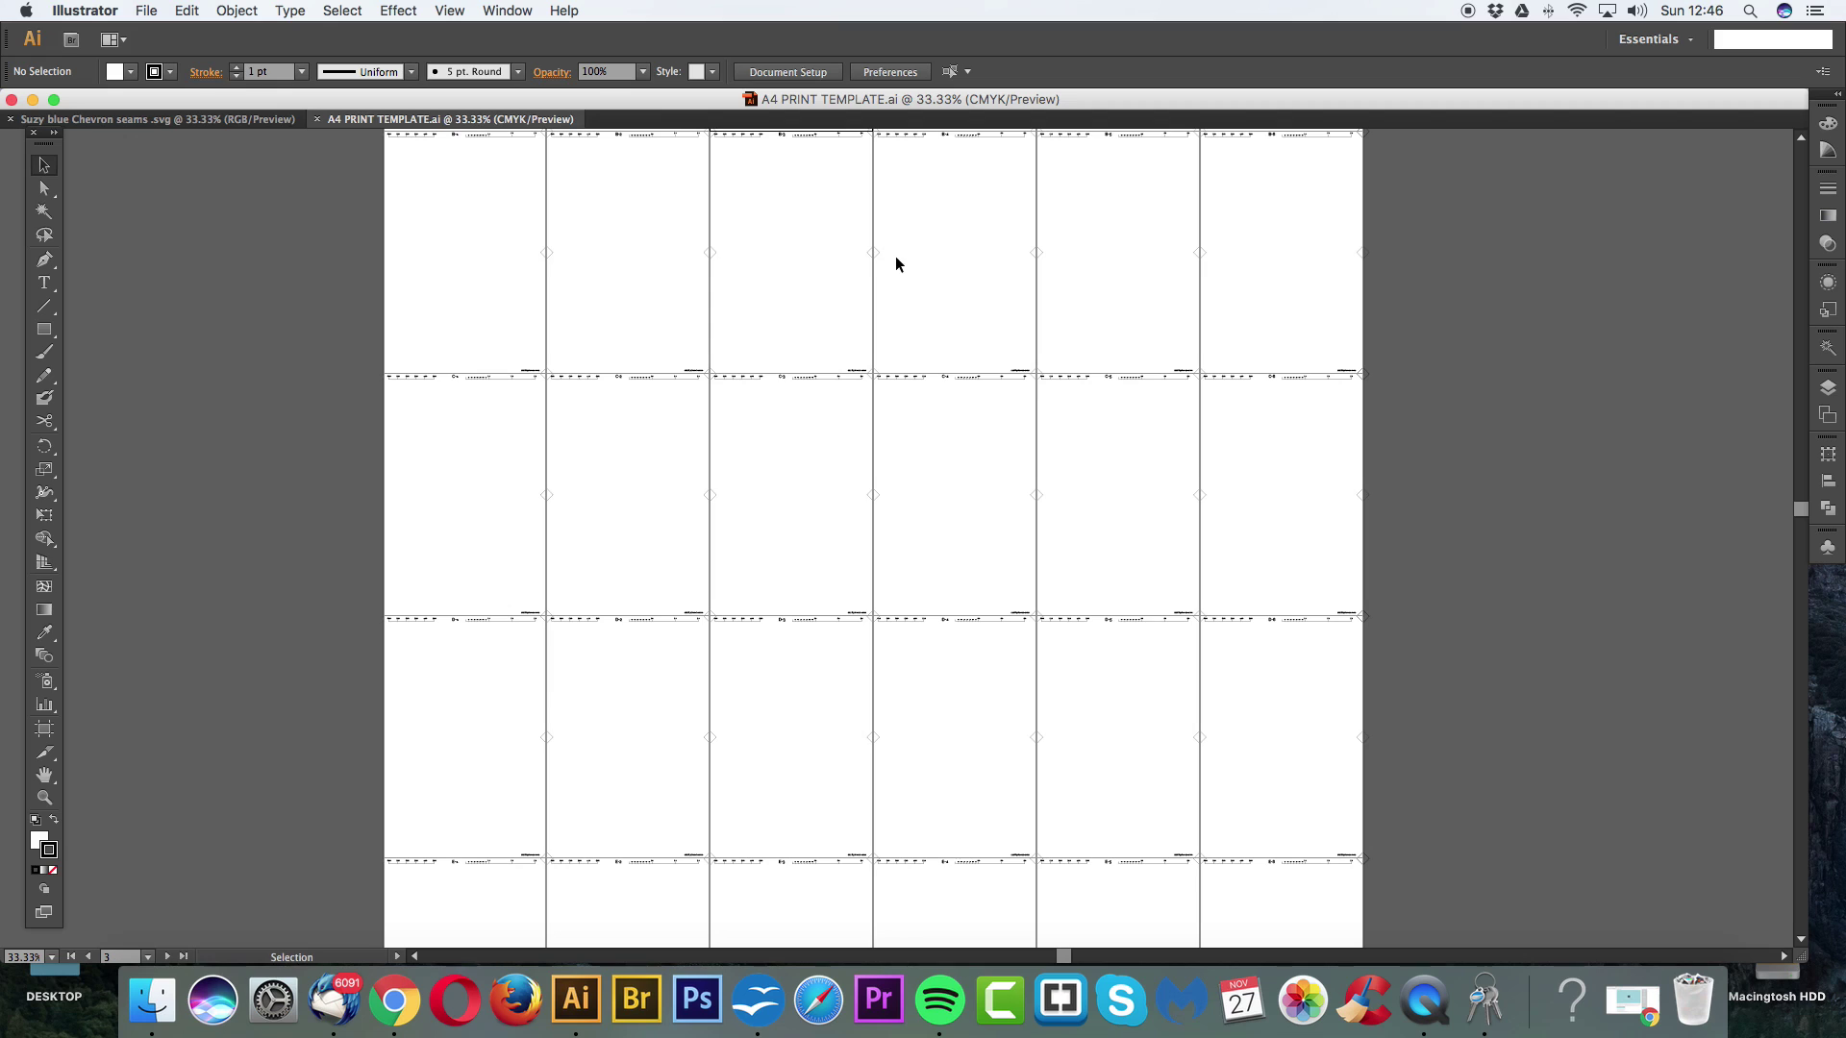
scroll(894, 288, down, 1)
scroll(1050, 240, down, 2)
scroll(1054, 432, up, 5)
scroll(1058, 577, down, 1)
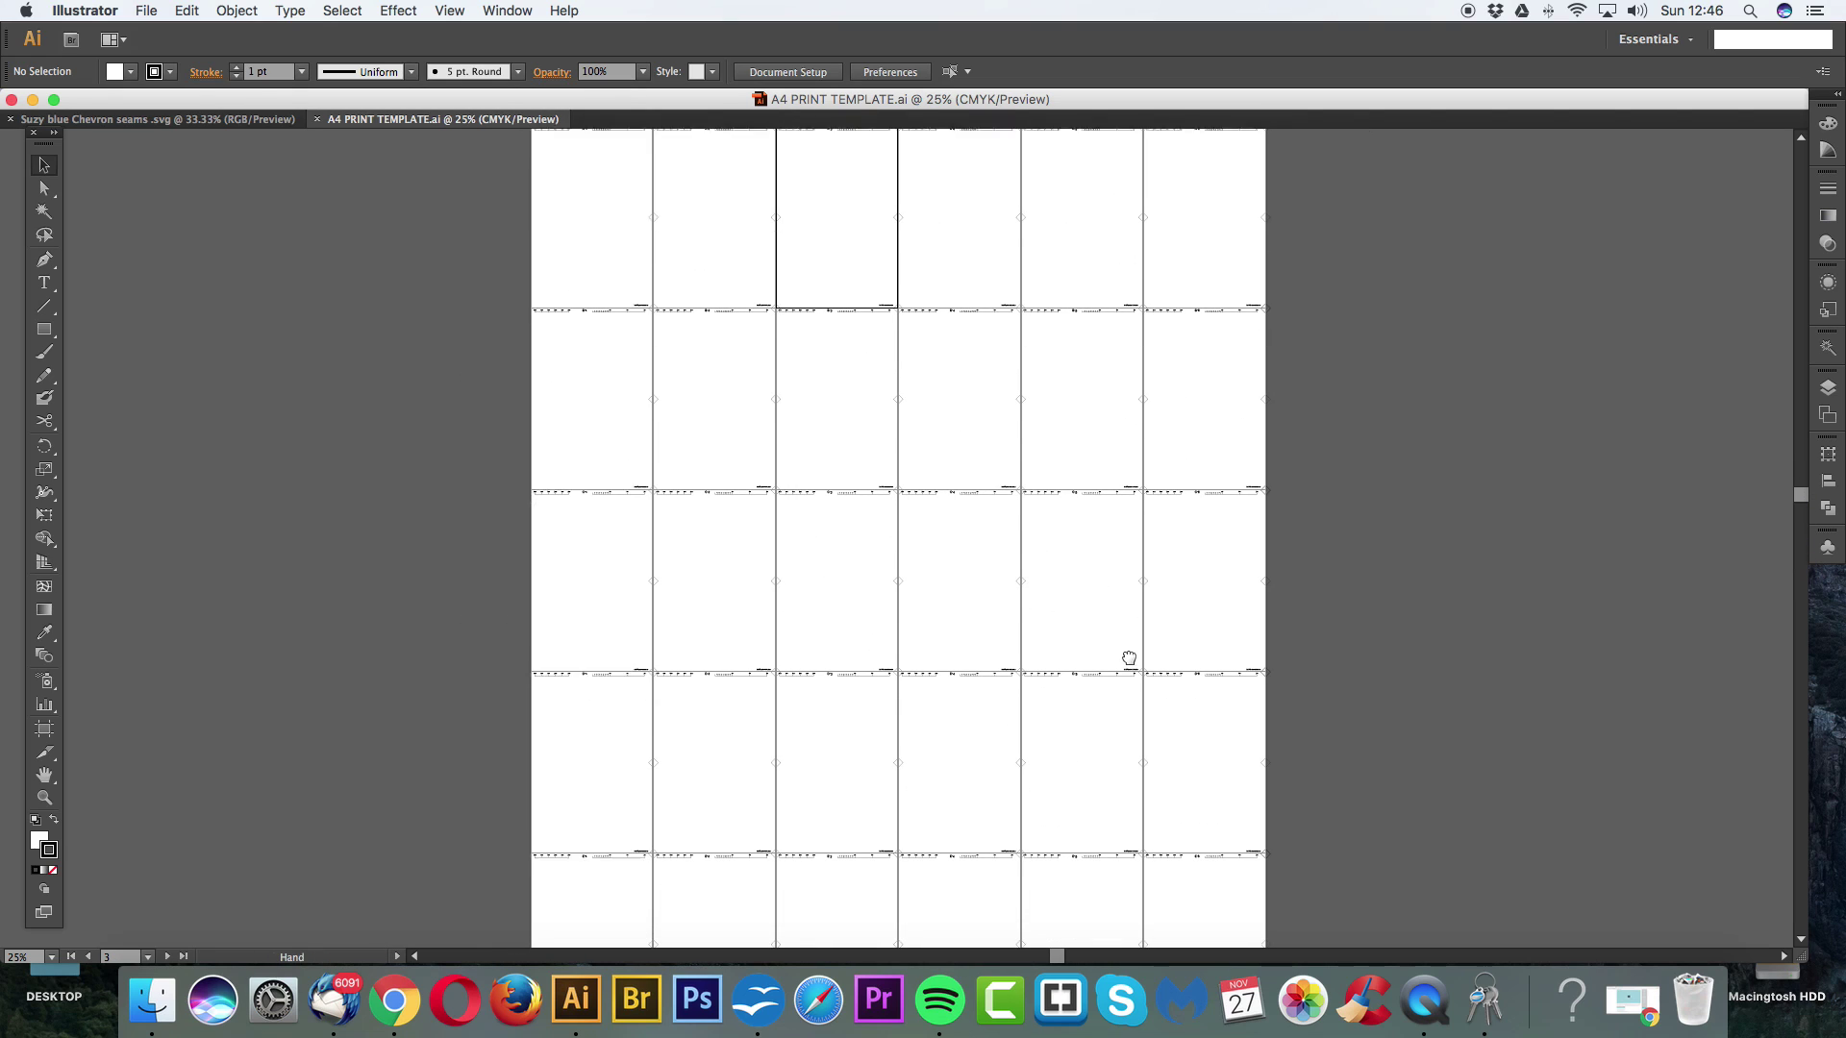
scroll(1124, 651, down, 1)
scroll(1132, 658, up, 2)
scroll(1132, 658, left, 1)
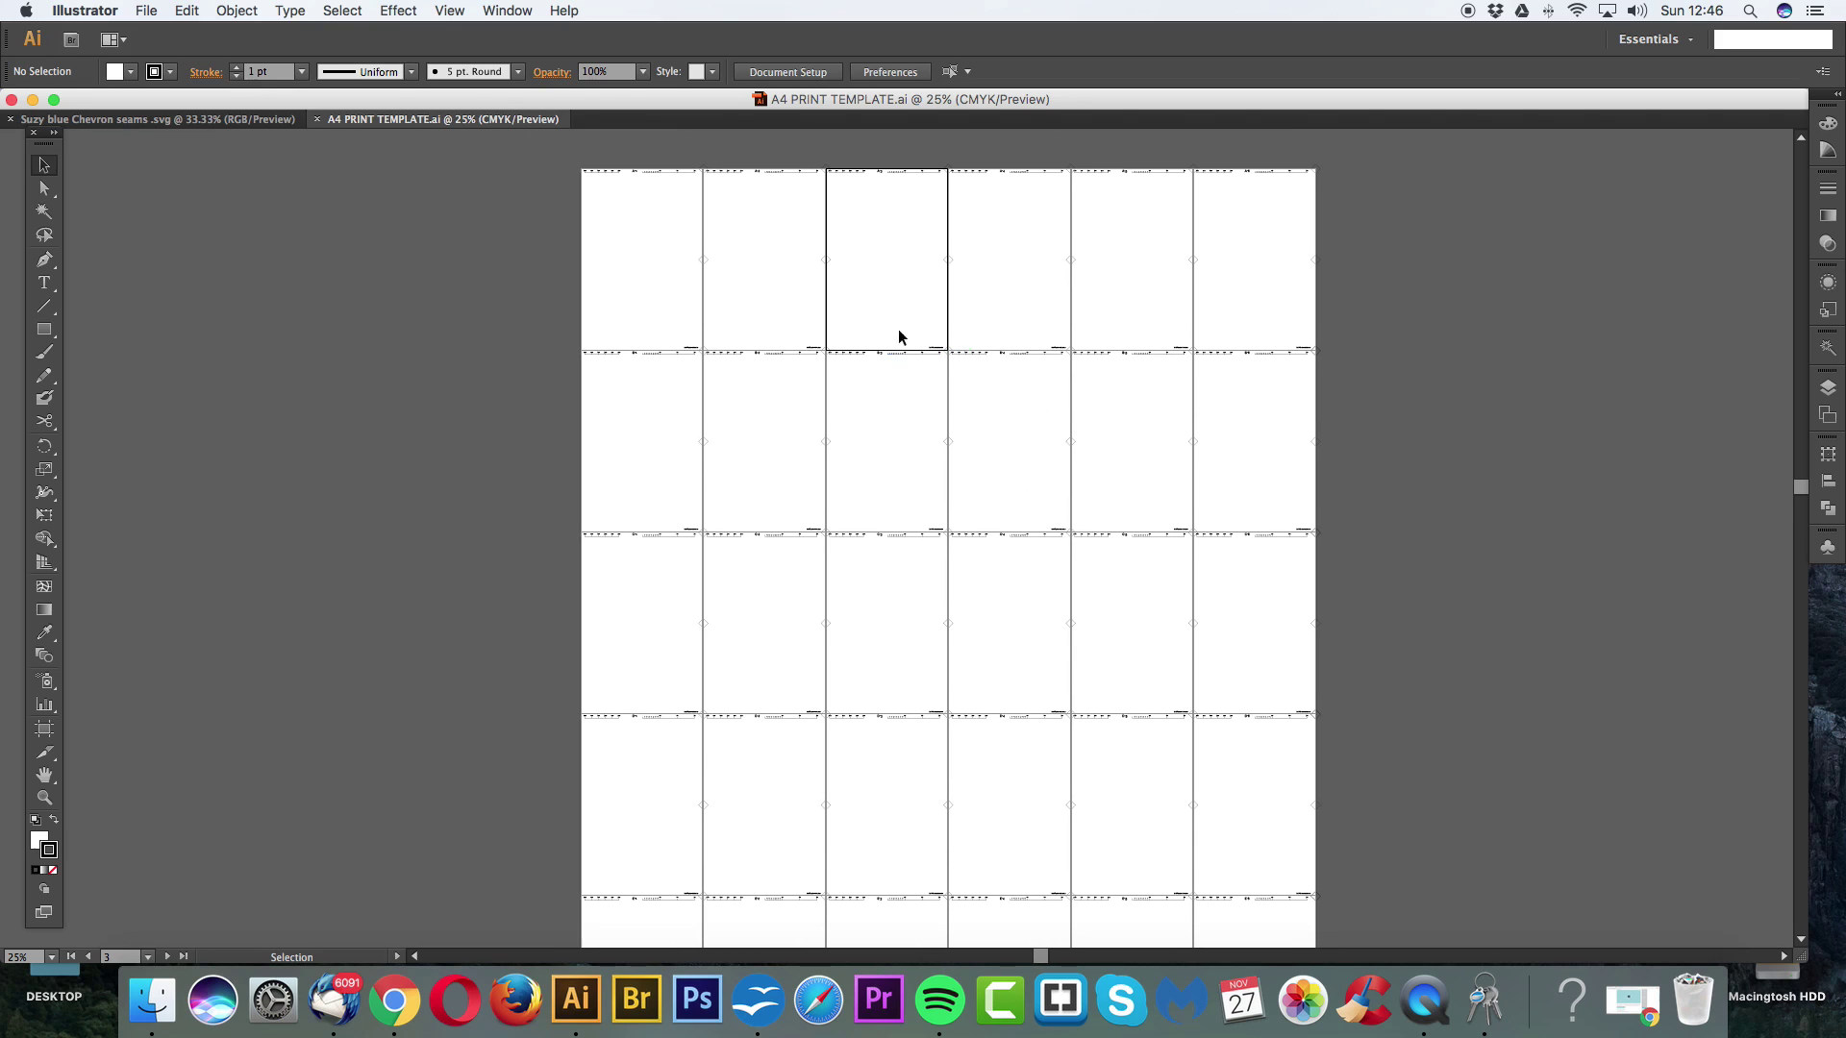
click(131, 120)
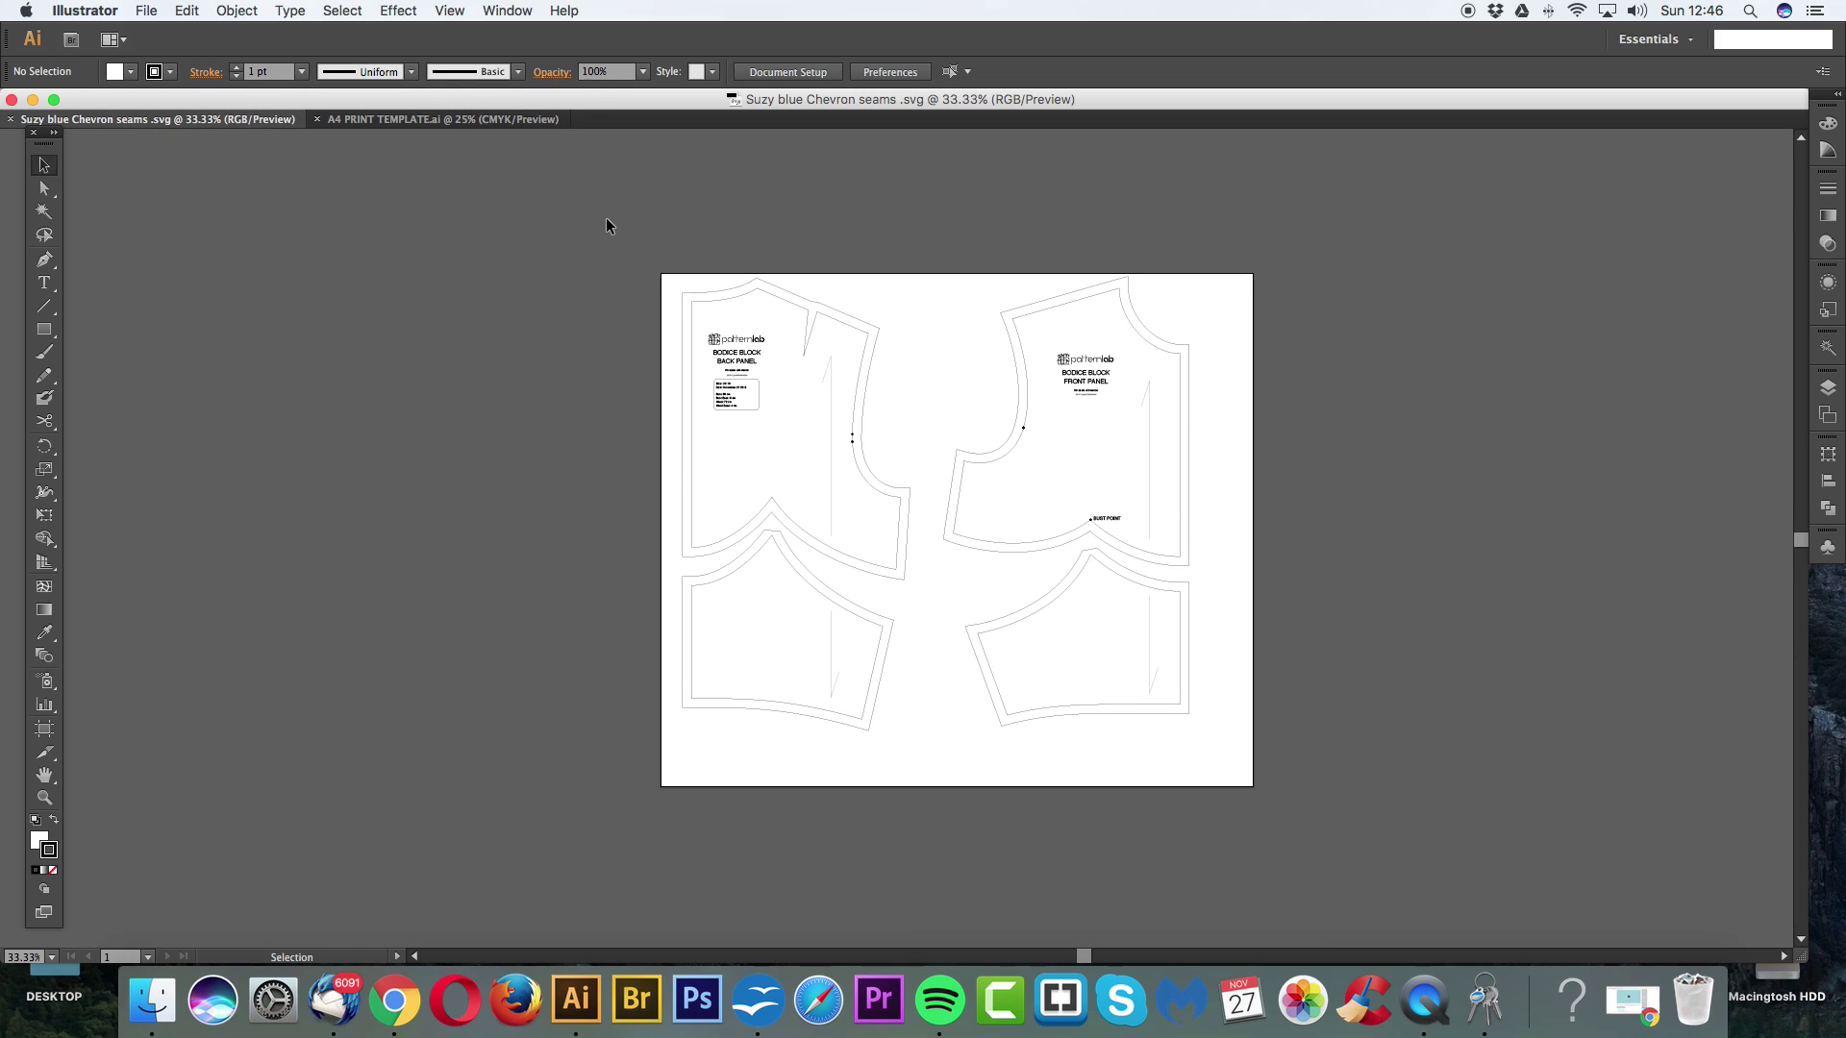
Step: Marquee-select every bodice pattern piece and copy them, after undoing an accidental cut
drag(617, 217, 1273, 845)
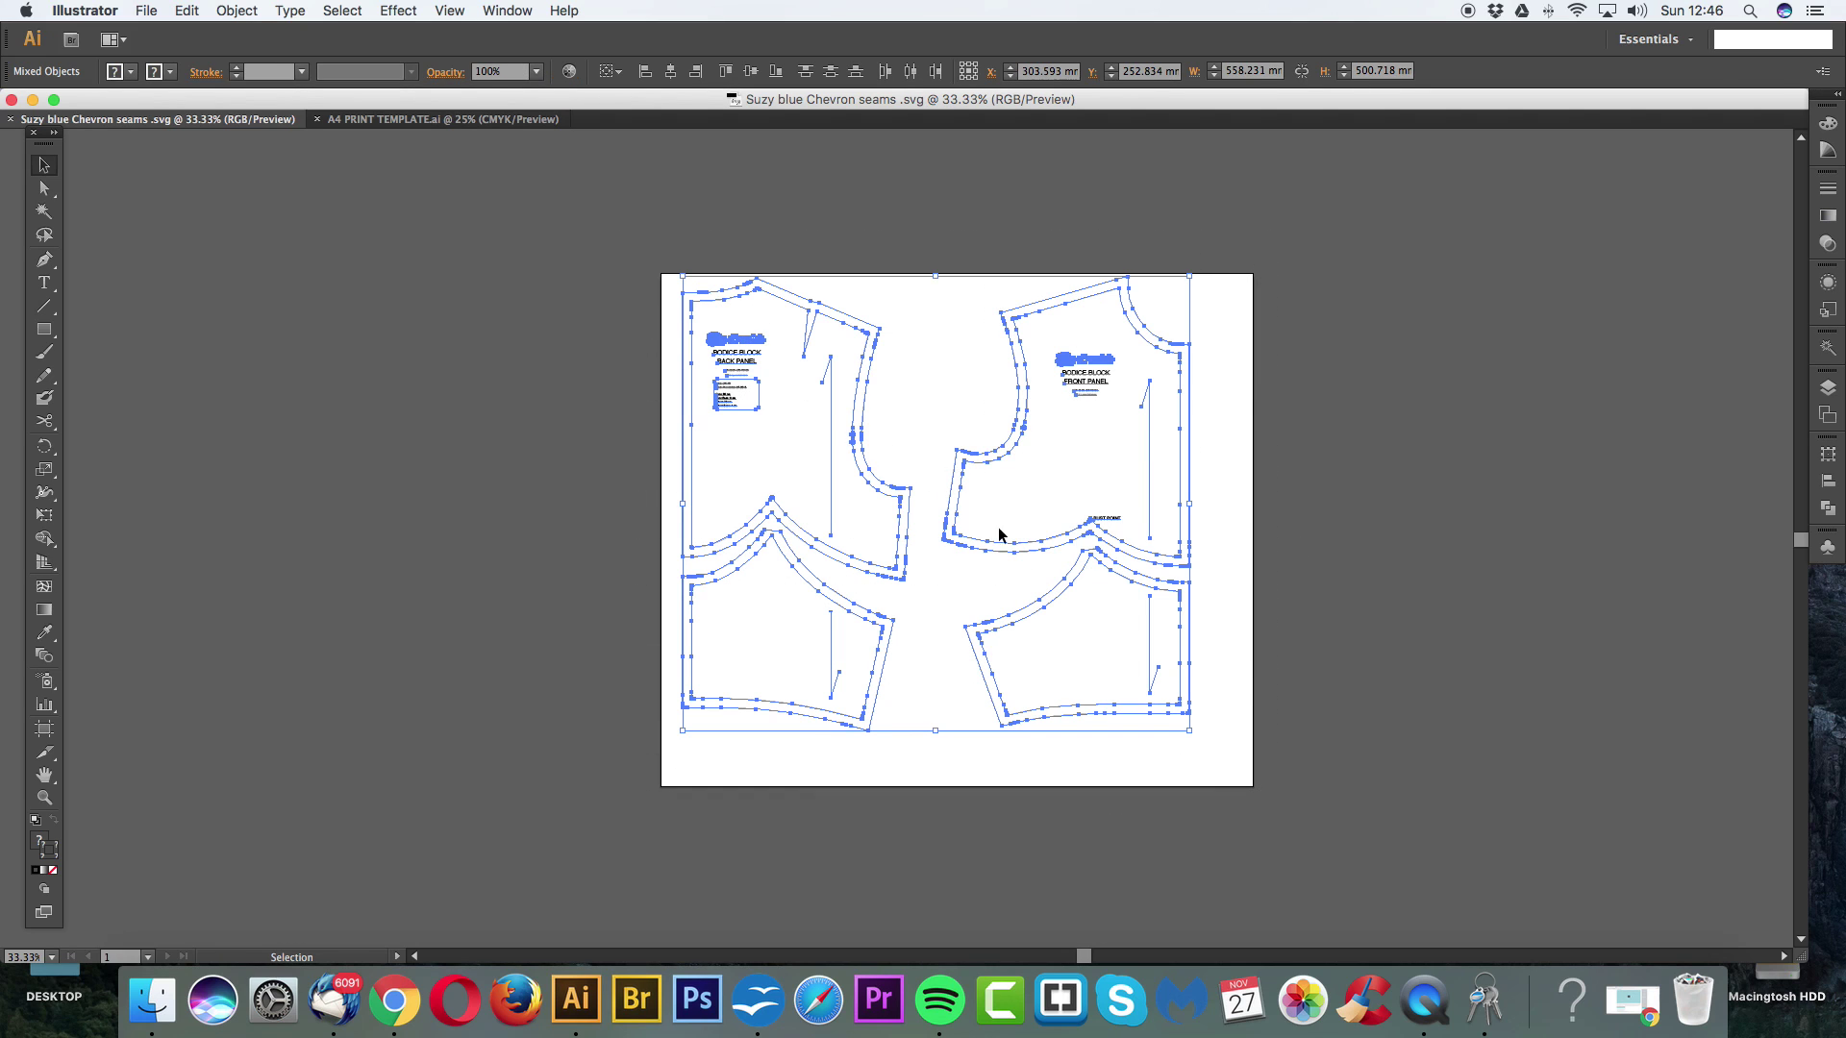
click(187, 11)
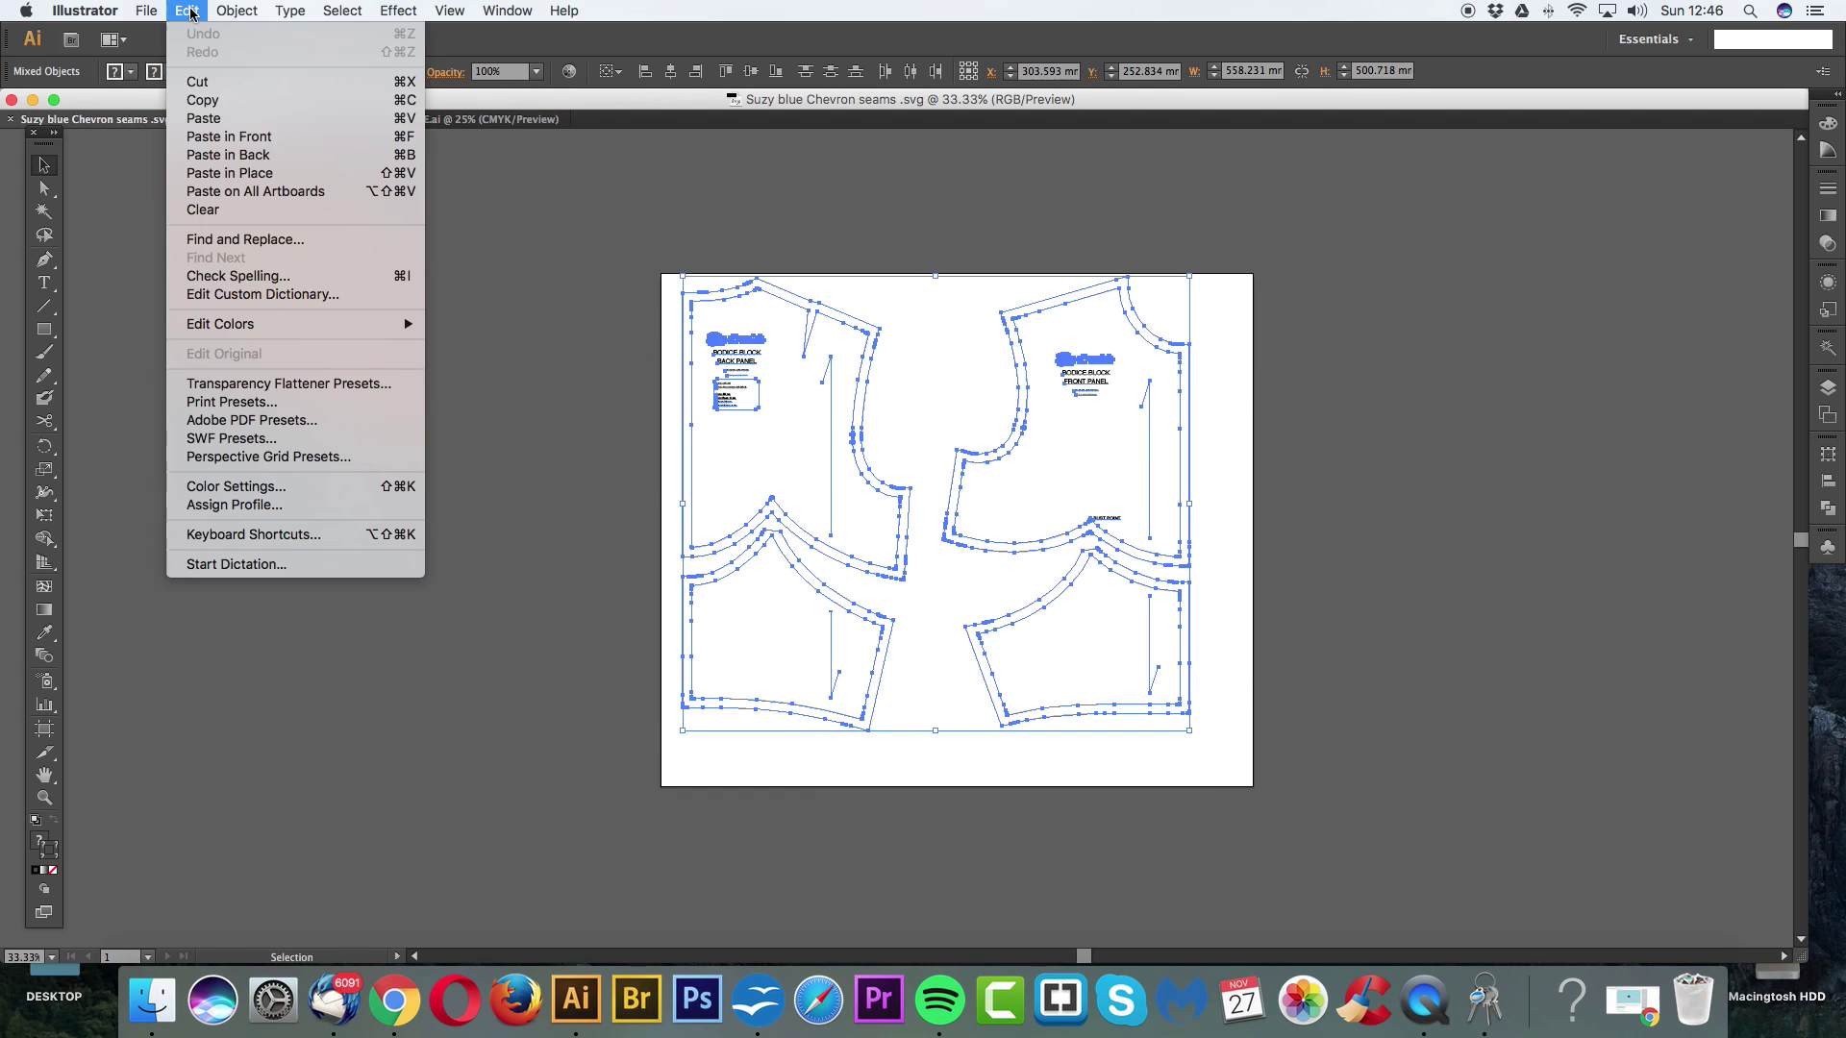
click(216, 88)
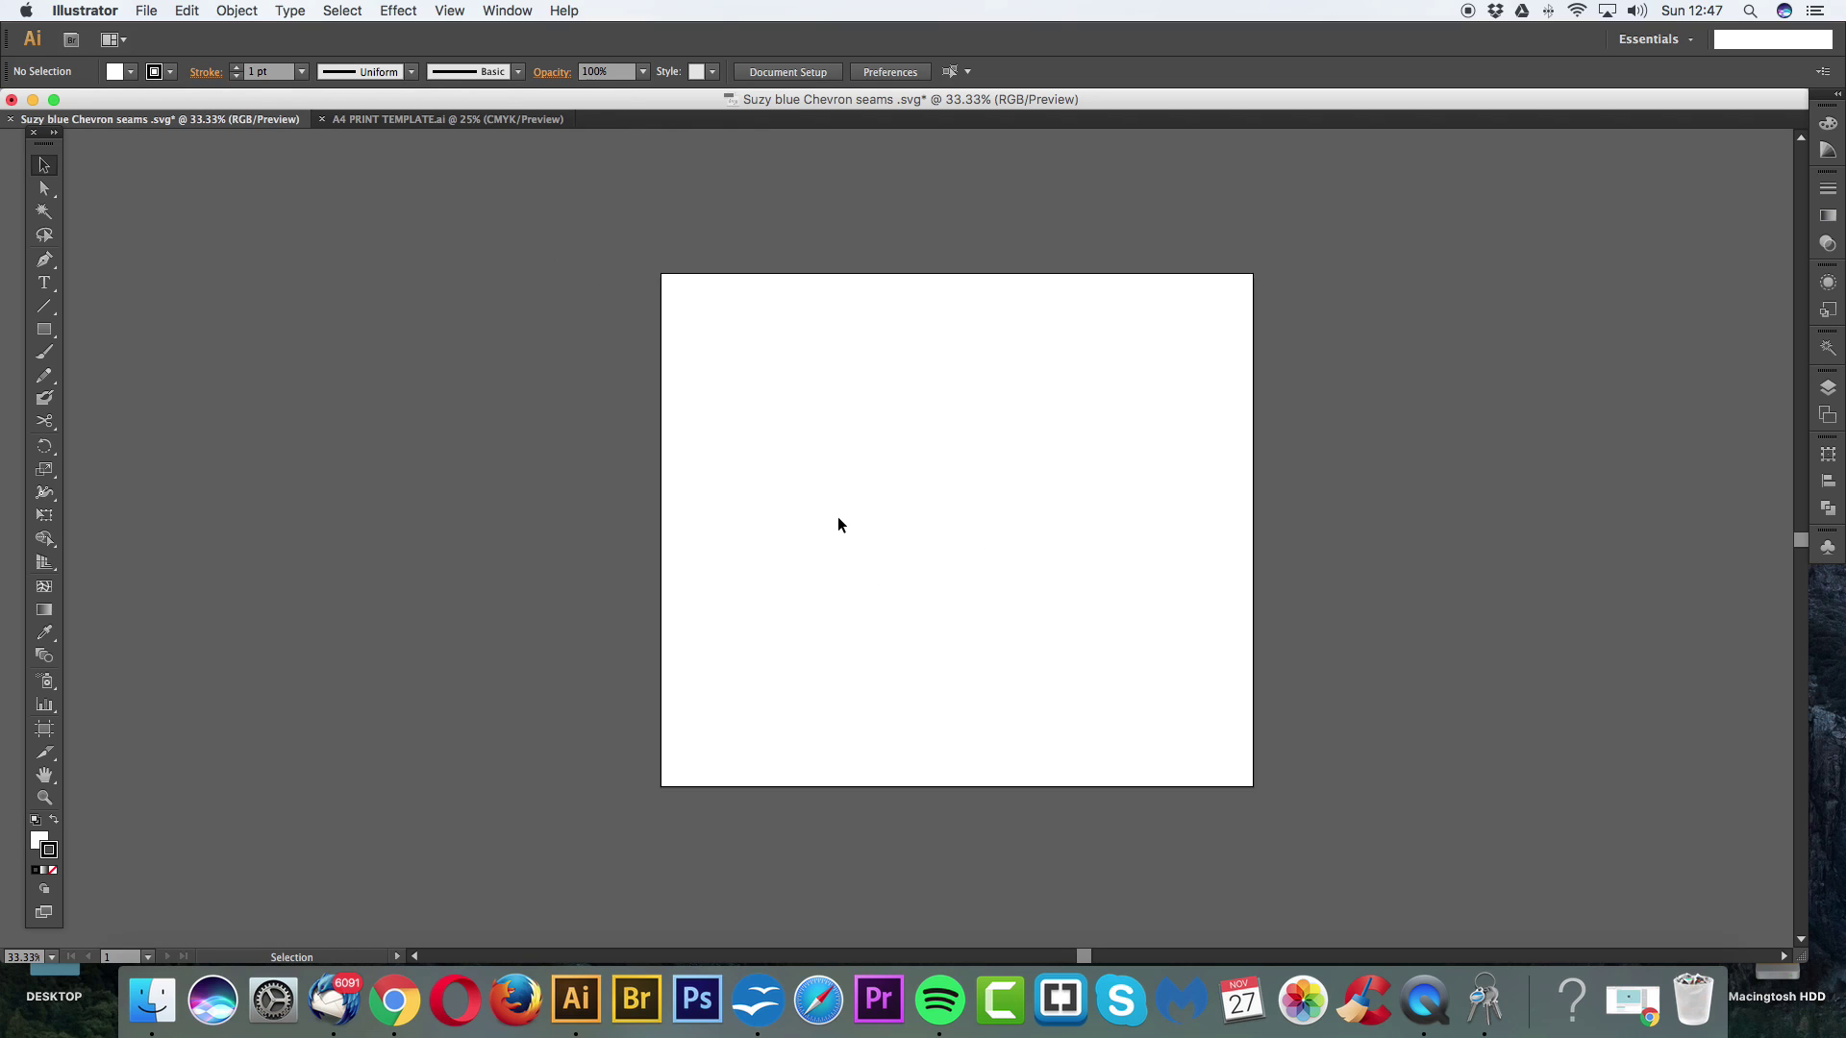
key(super+z)
click(237, 11)
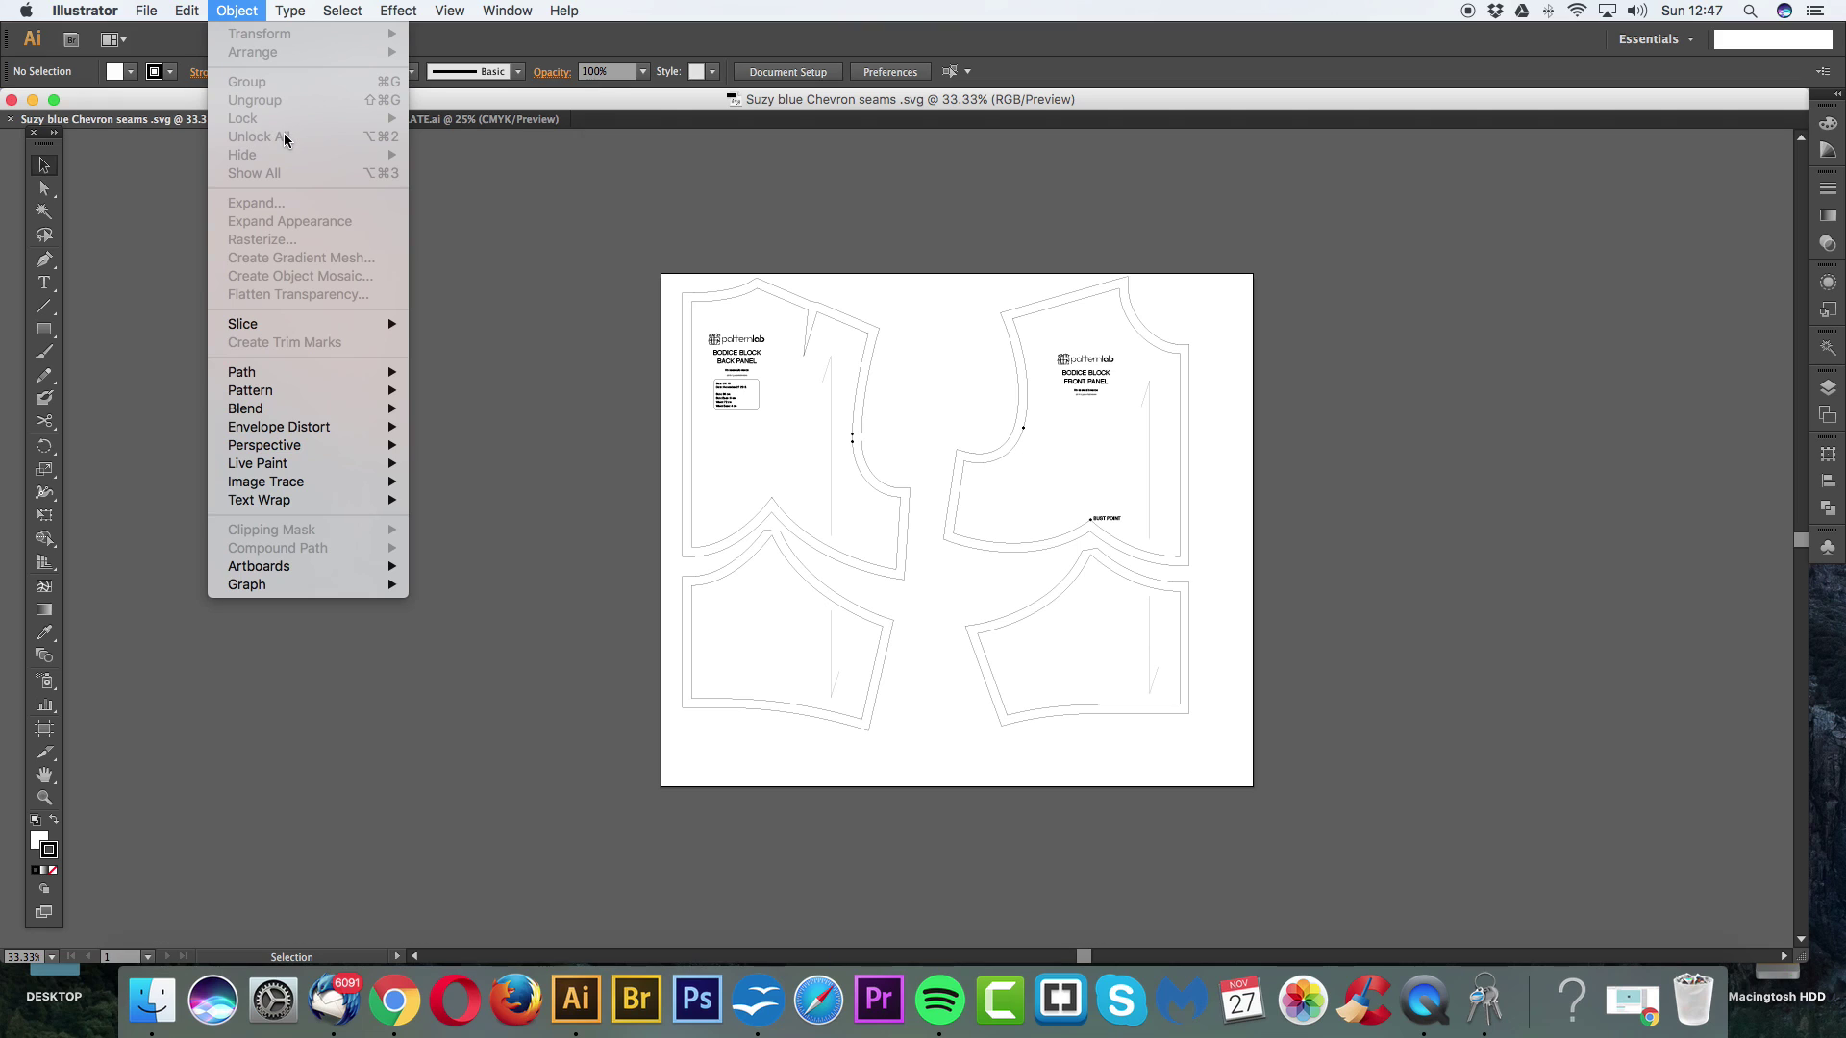
click(614, 215)
drag(625, 227, 1302, 851)
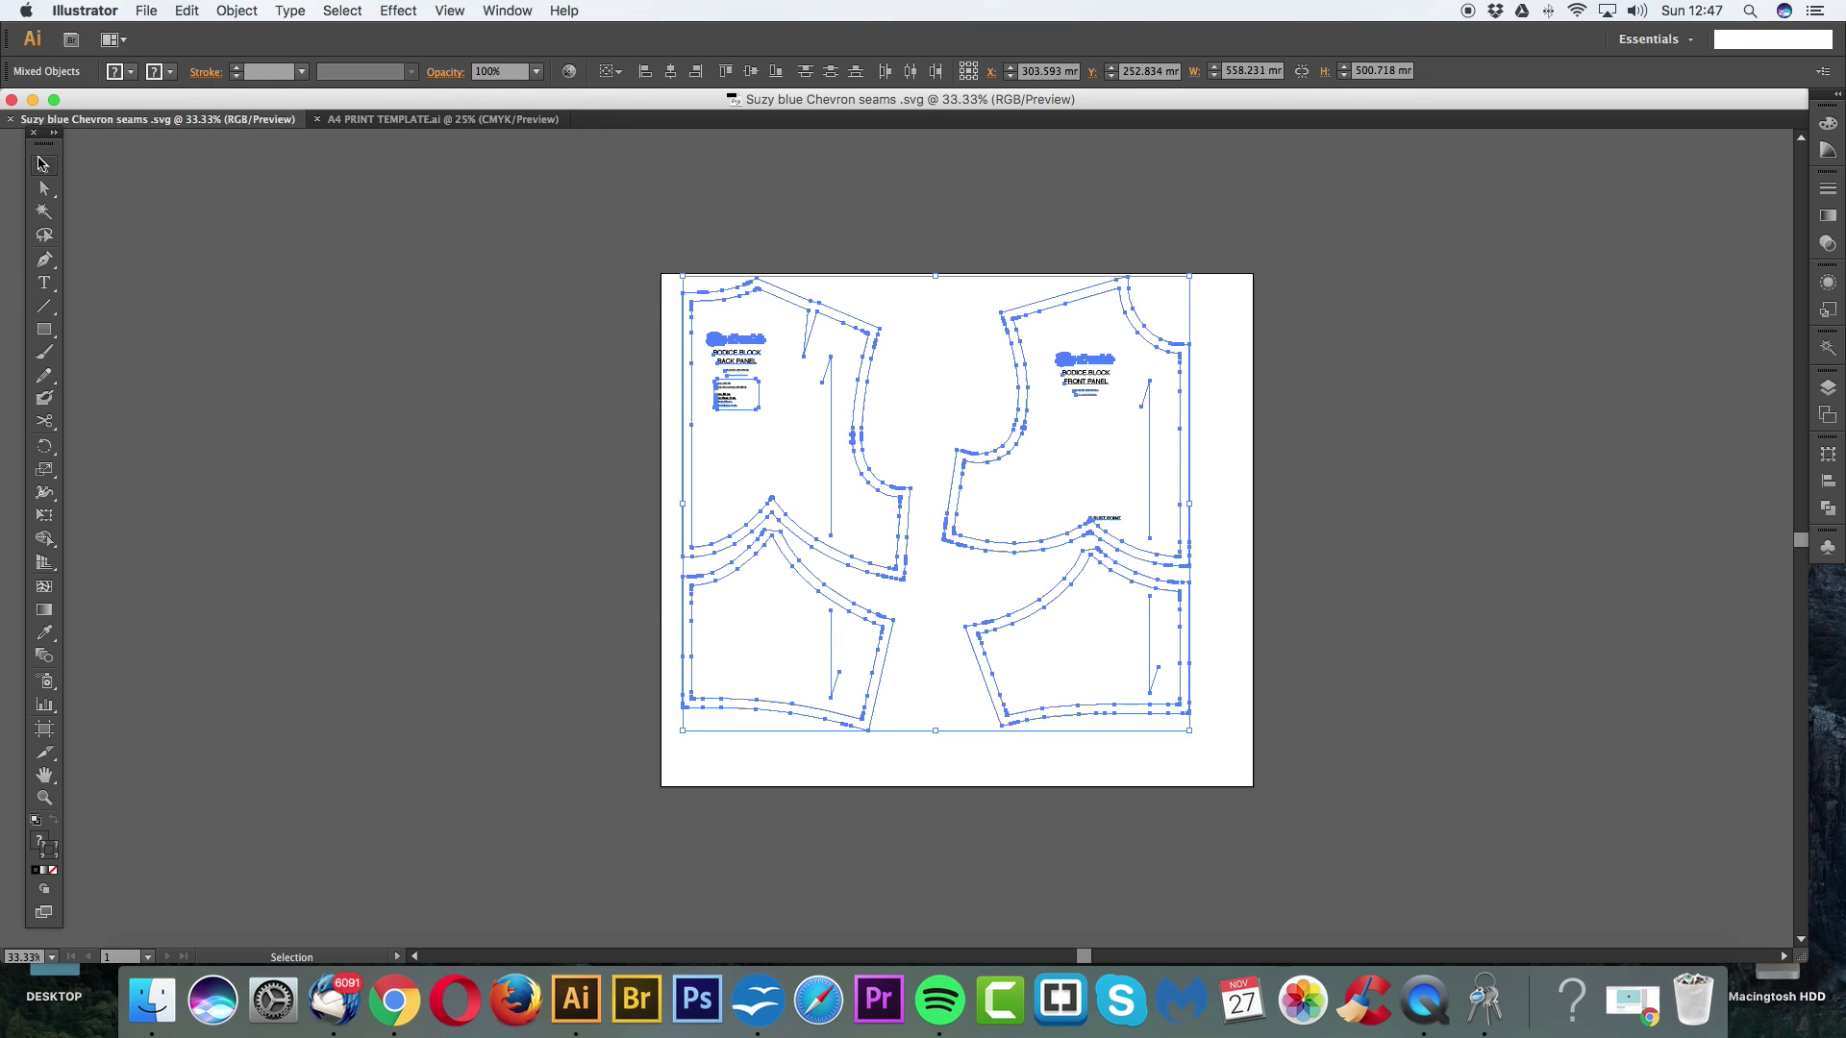
click(187, 10)
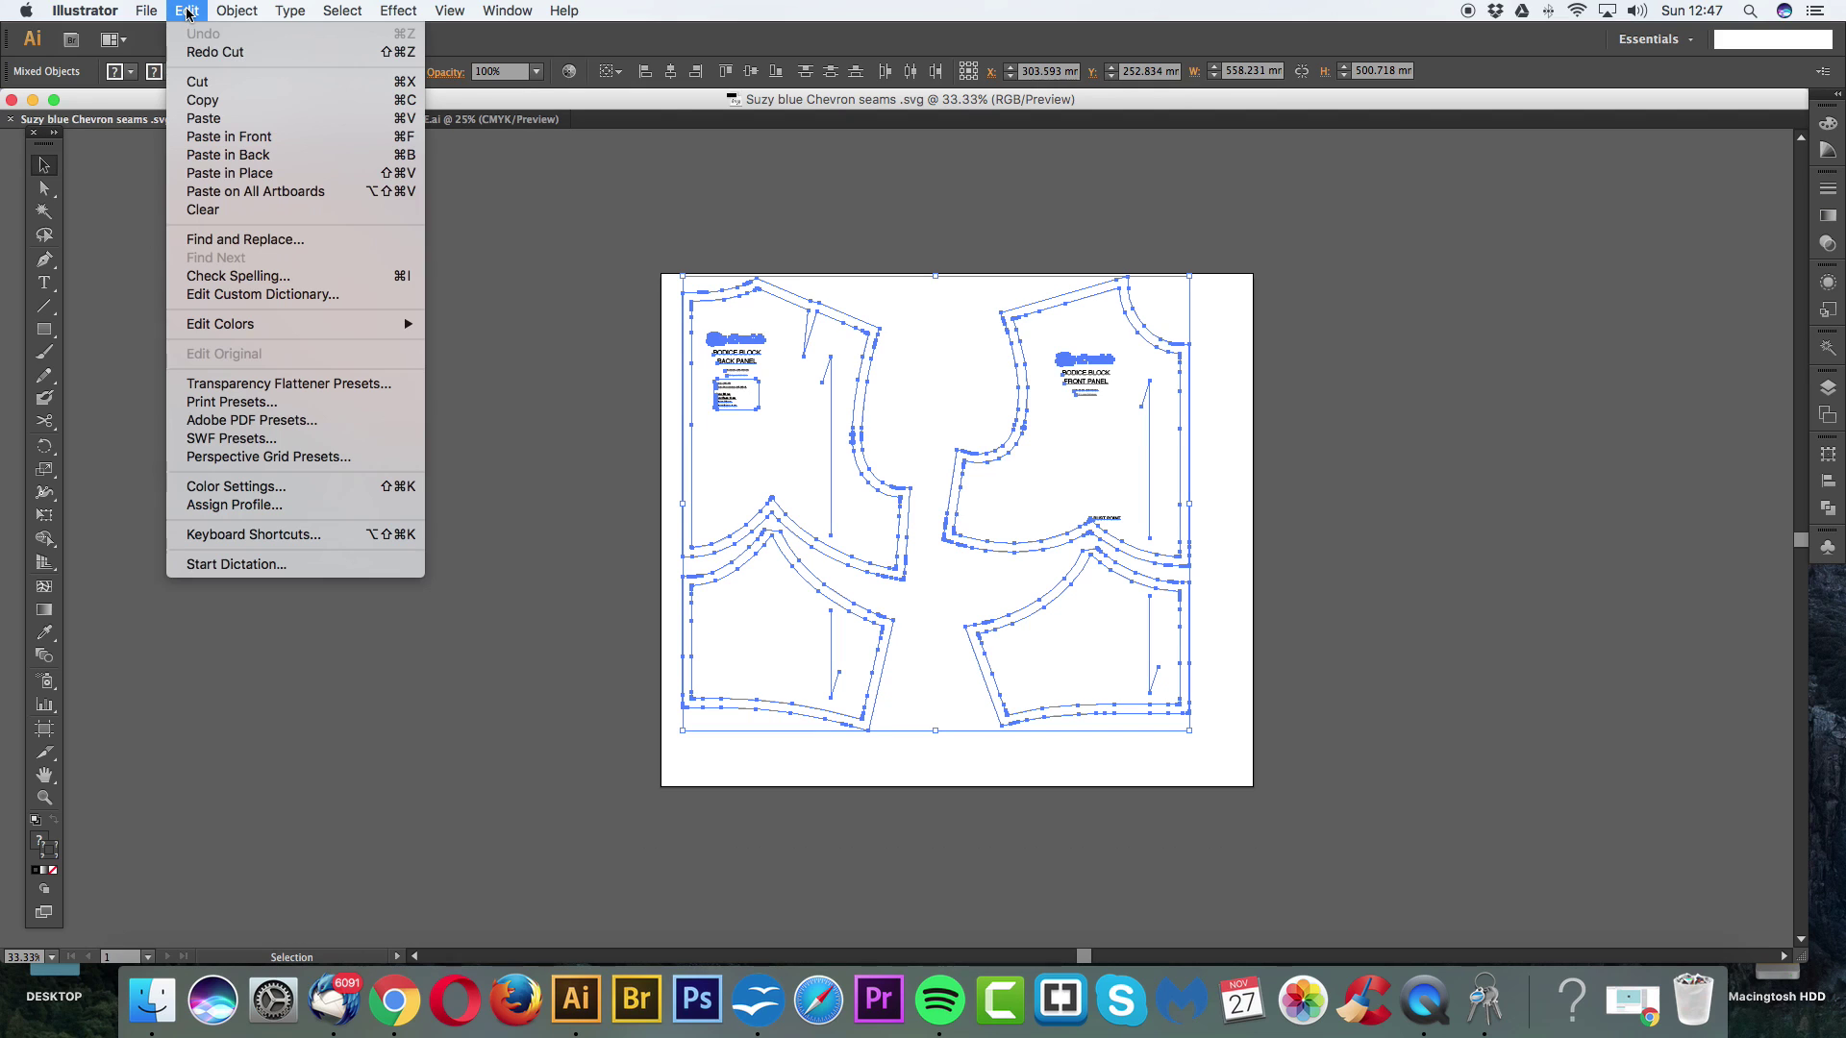
click(209, 104)
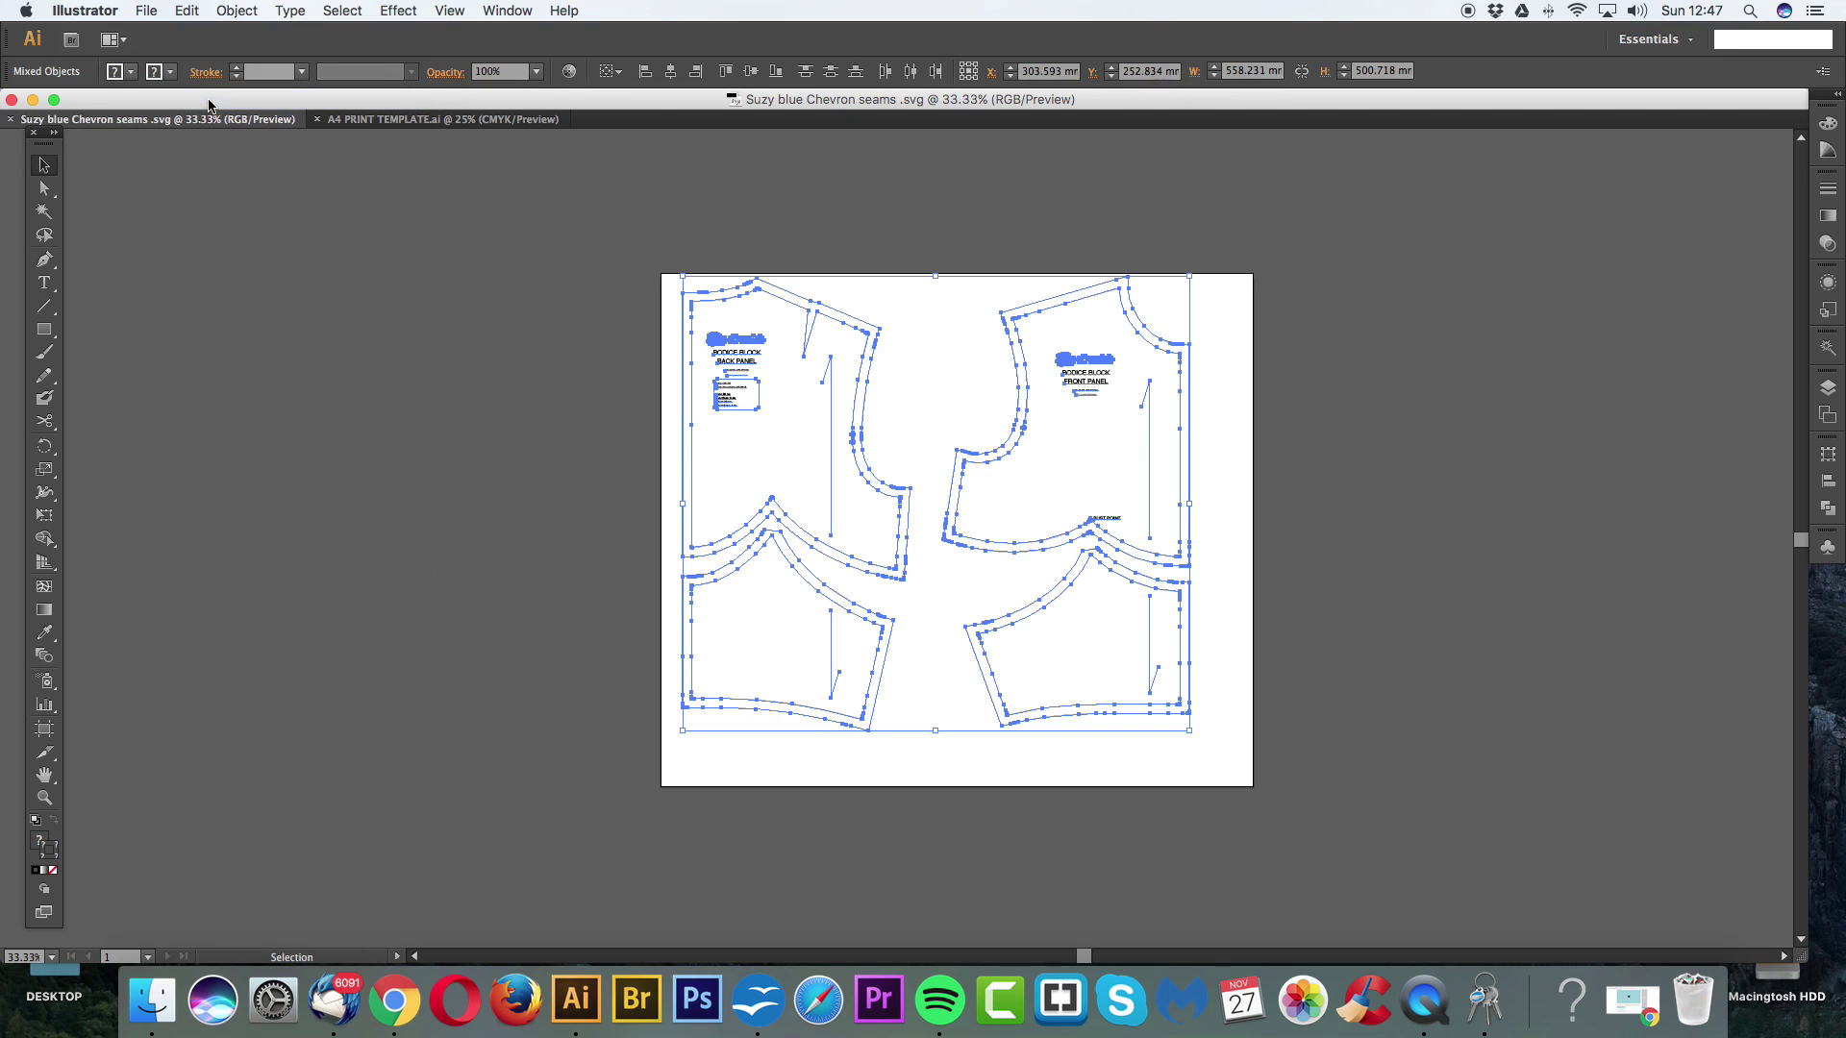
Step: Paste the pattern pieces into A4 PRINT TEMPLATE.ai and move them onto the top-left pages
click(413, 119)
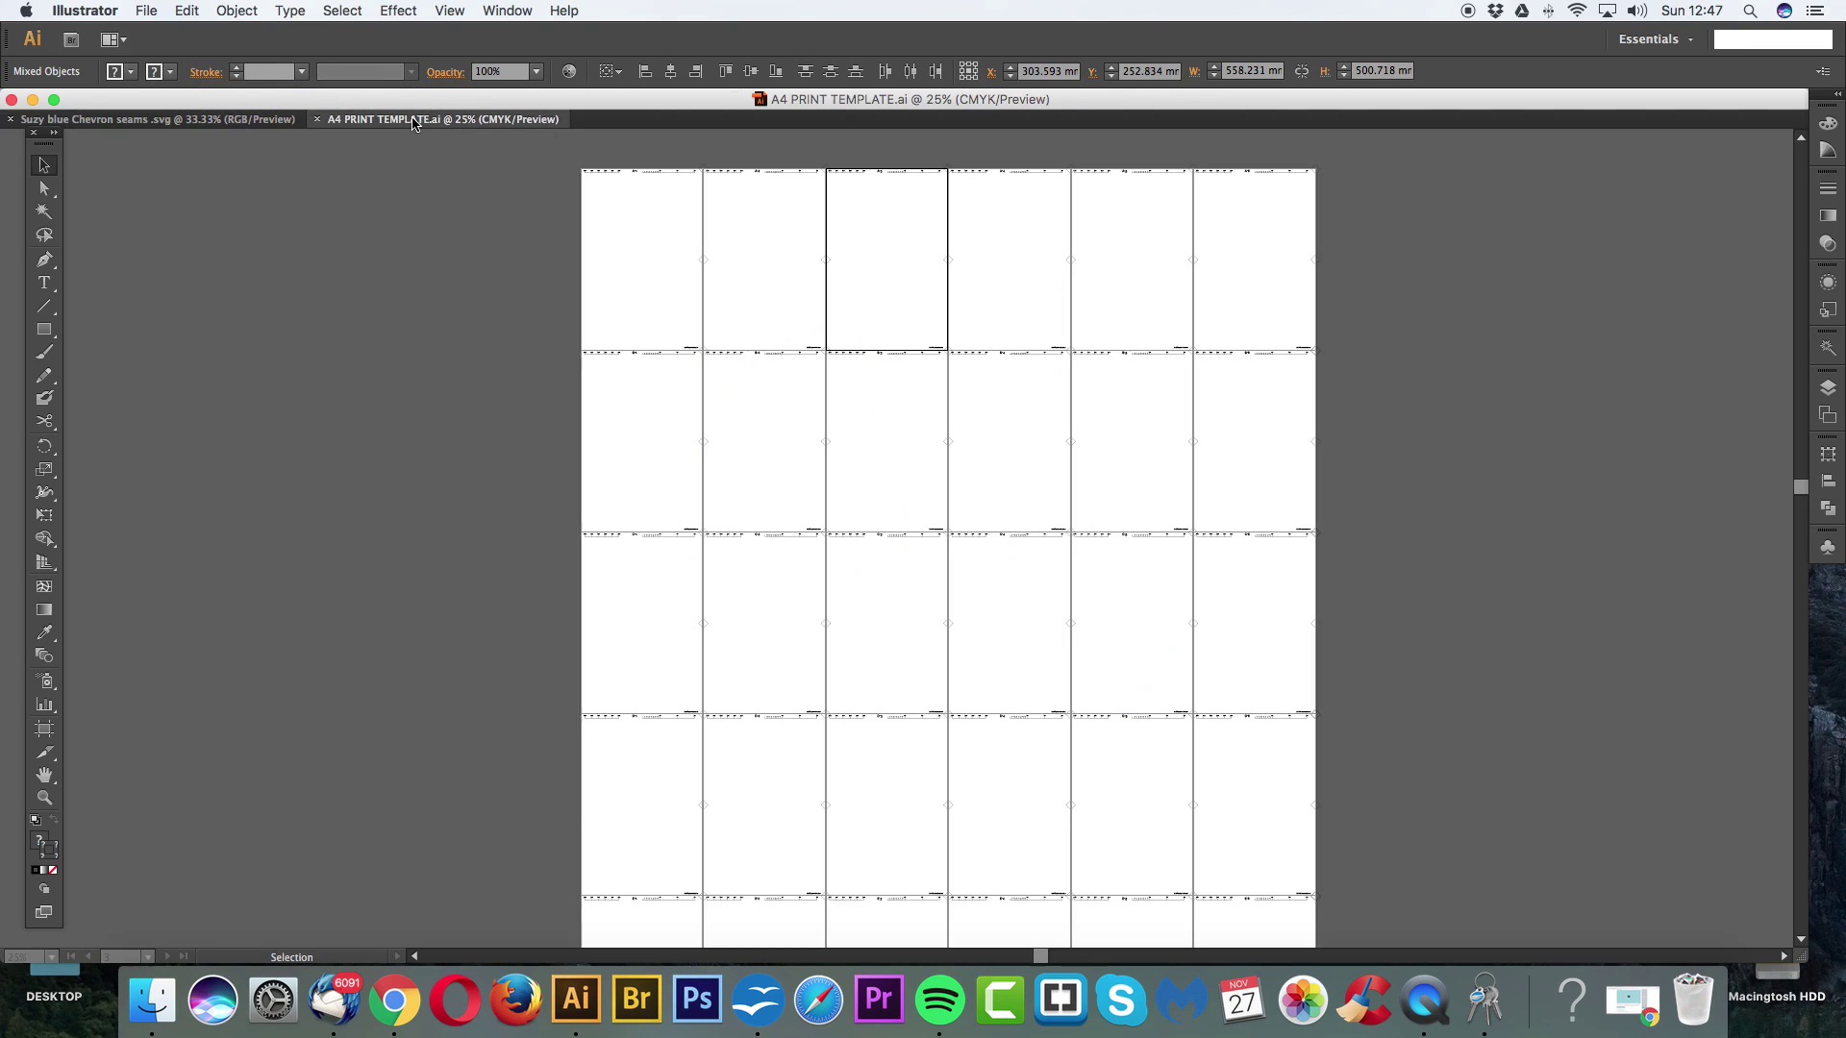
click(790, 290)
key(super+v)
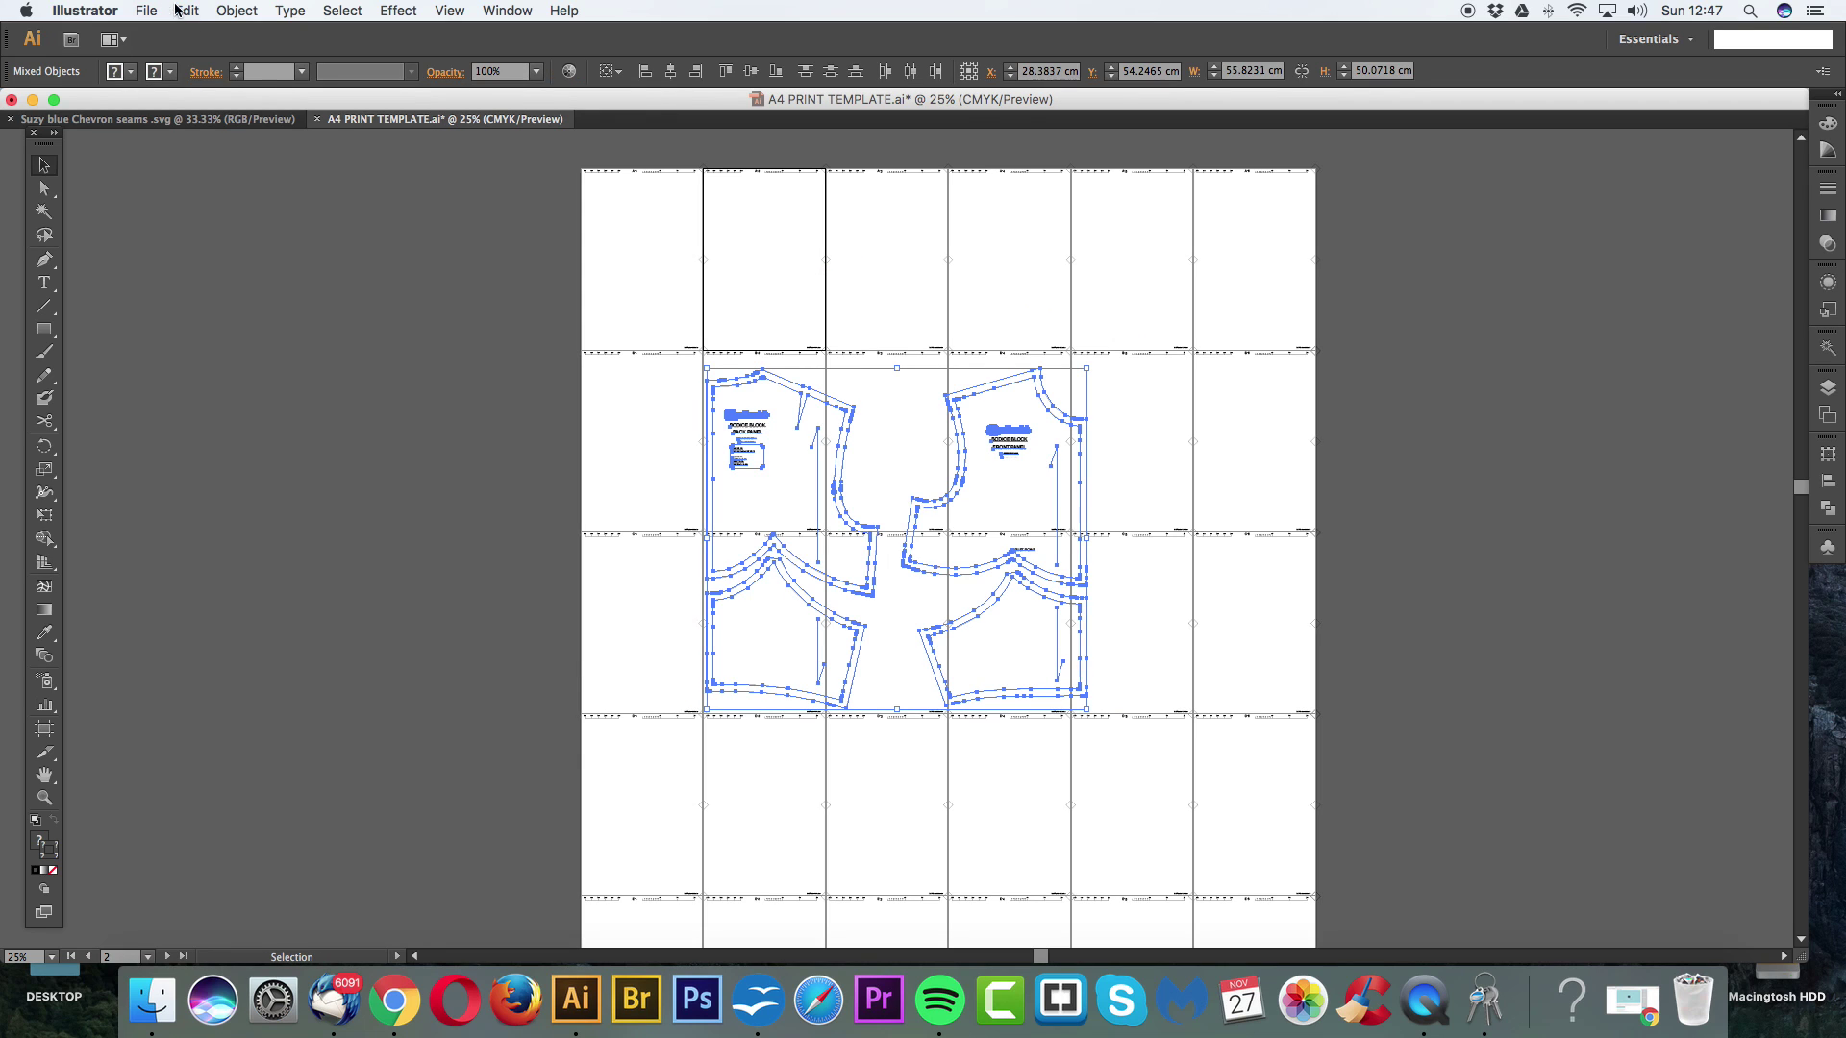
click(188, 10)
click(917, 463)
drag(848, 430, 728, 235)
Step: Zoom in to 50% and shift the lower front piece to the left
key(super+equal)
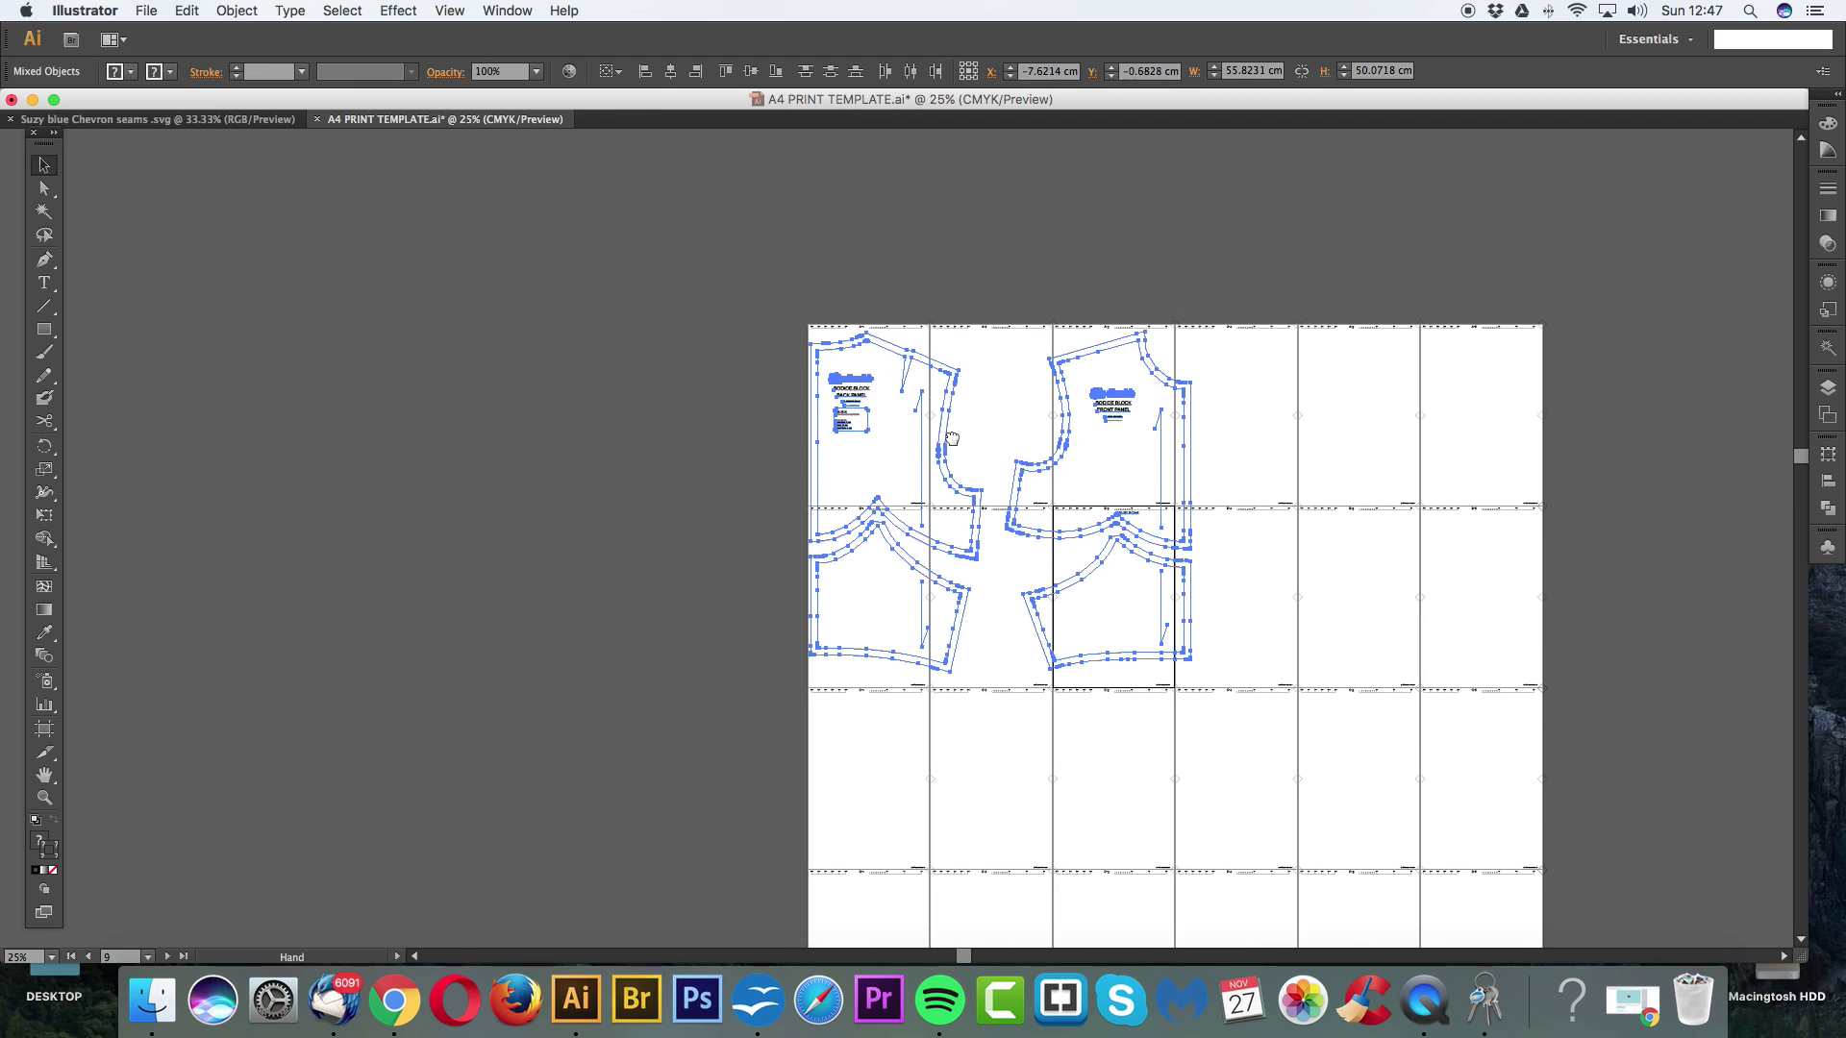
scroll(961, 452, down, 1)
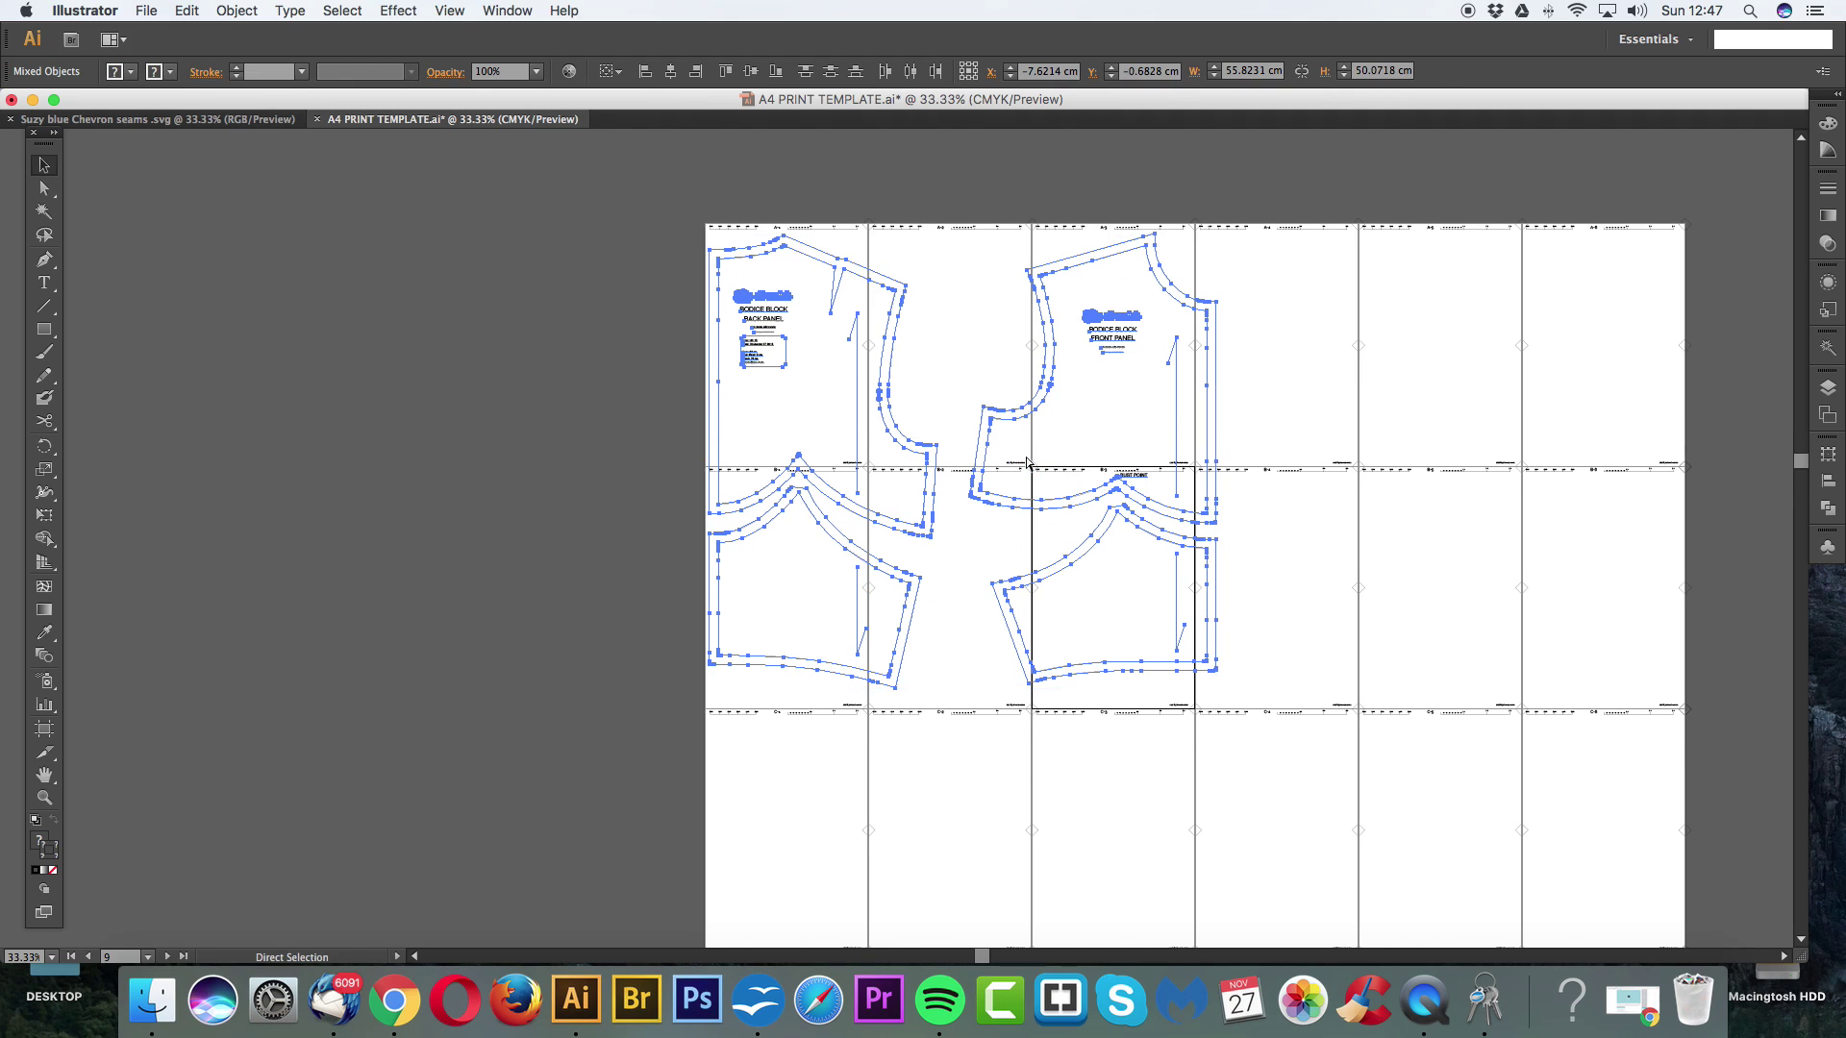
key(super+equal)
scroll(1058, 510, up, 2)
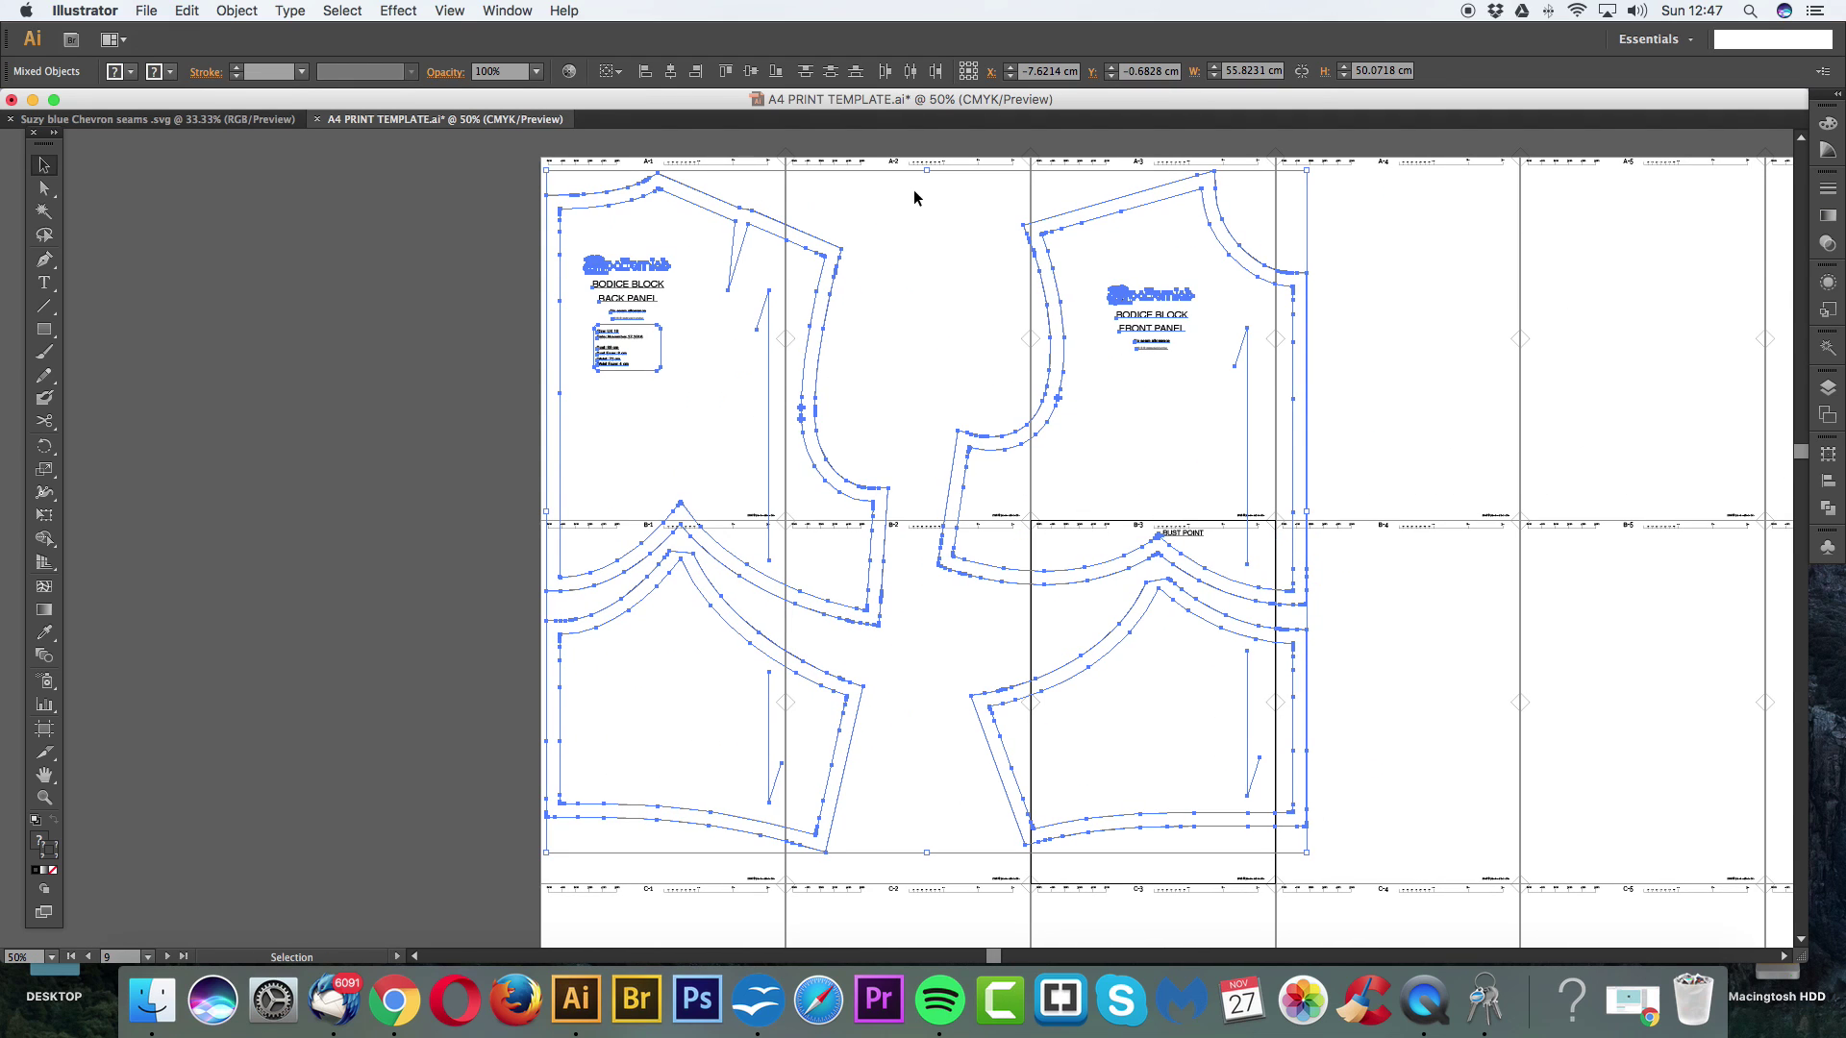
click(1167, 677)
drag(1111, 563, 1073, 558)
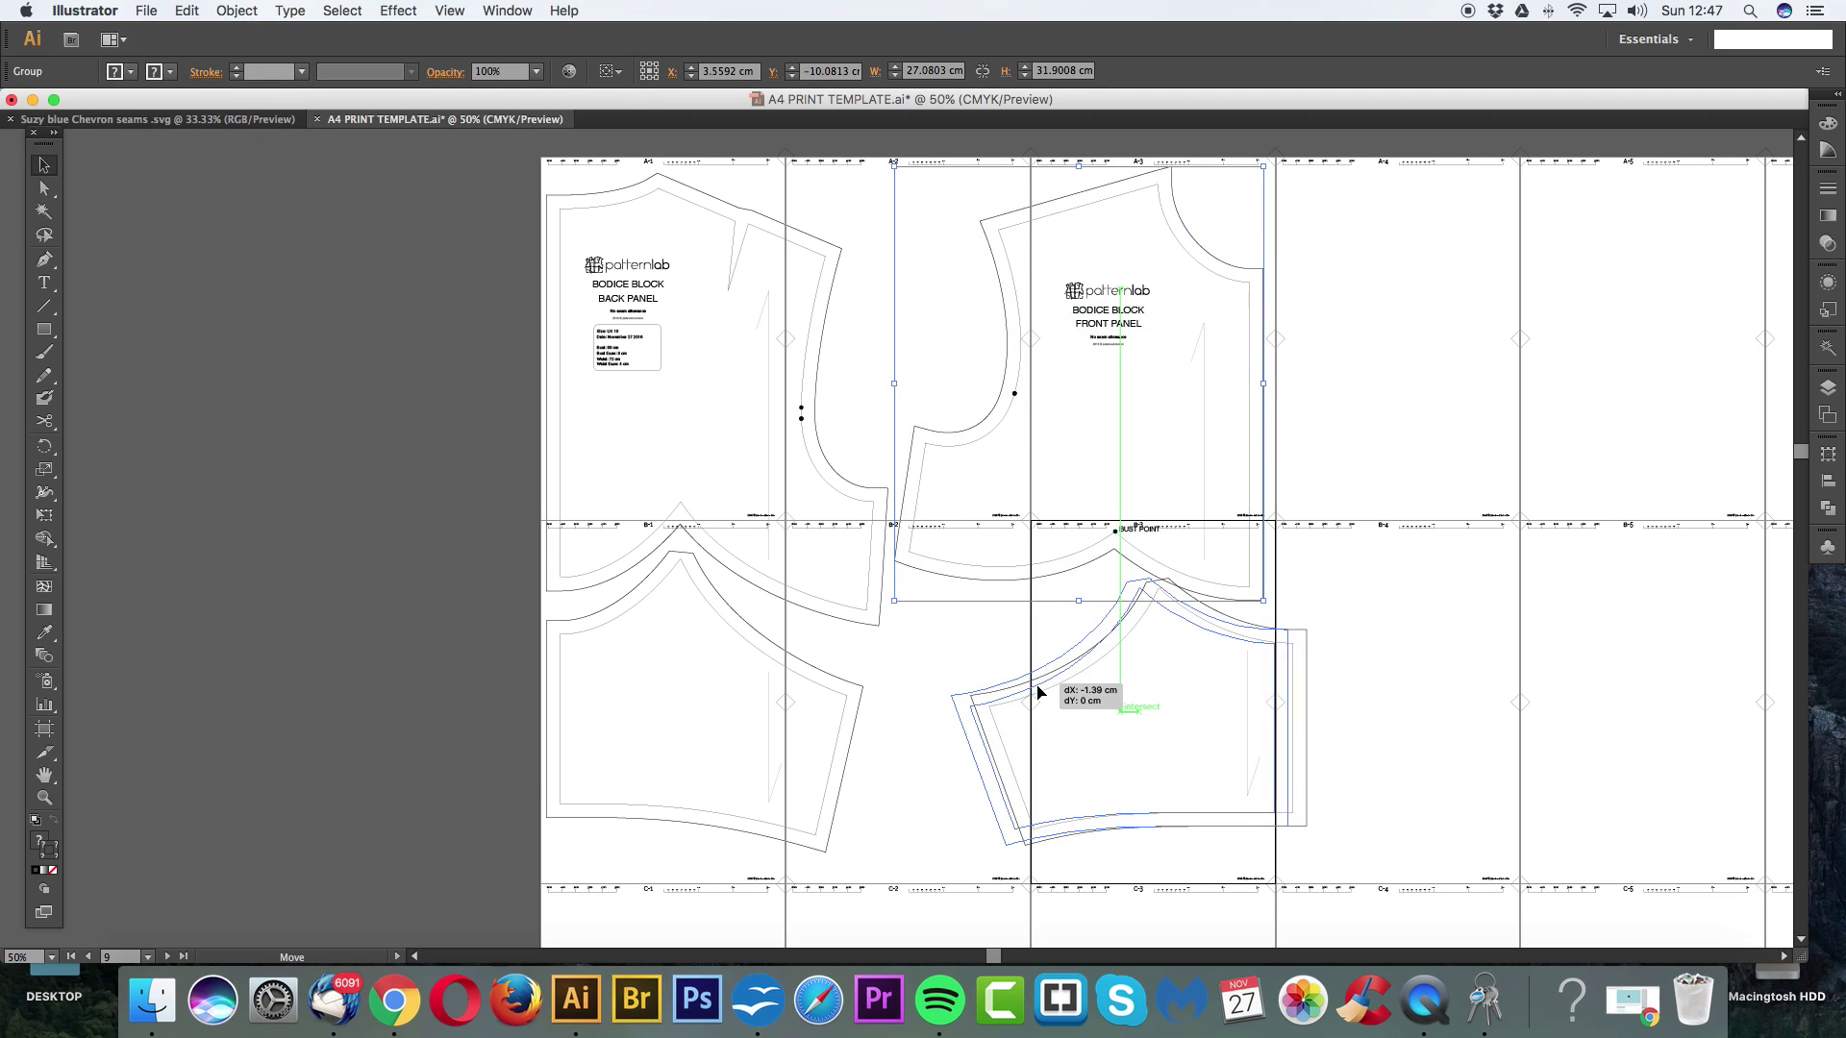
drag(1036, 690, 1003, 692)
Step: Tilt the lower front piece by about -2°
scroll(1106, 678, down, 2)
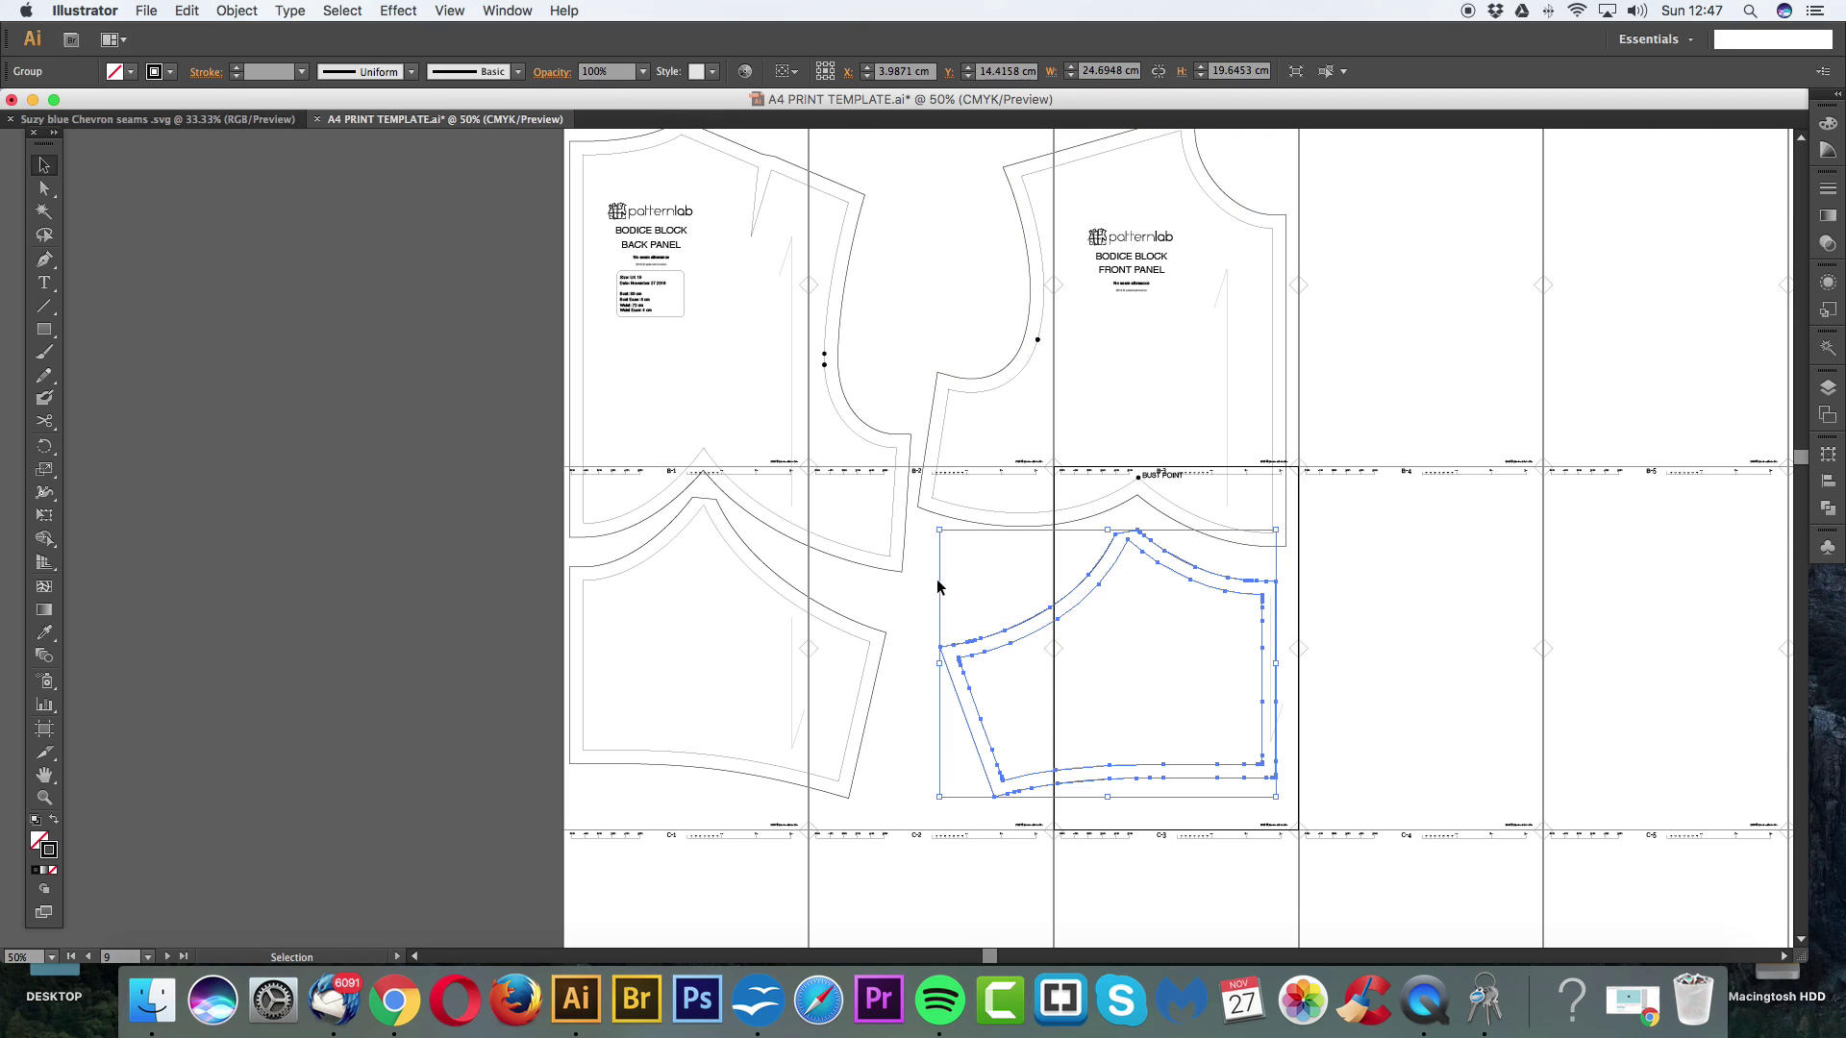
scroll(945, 567, up, 1)
scroll(945, 567, left, 1)
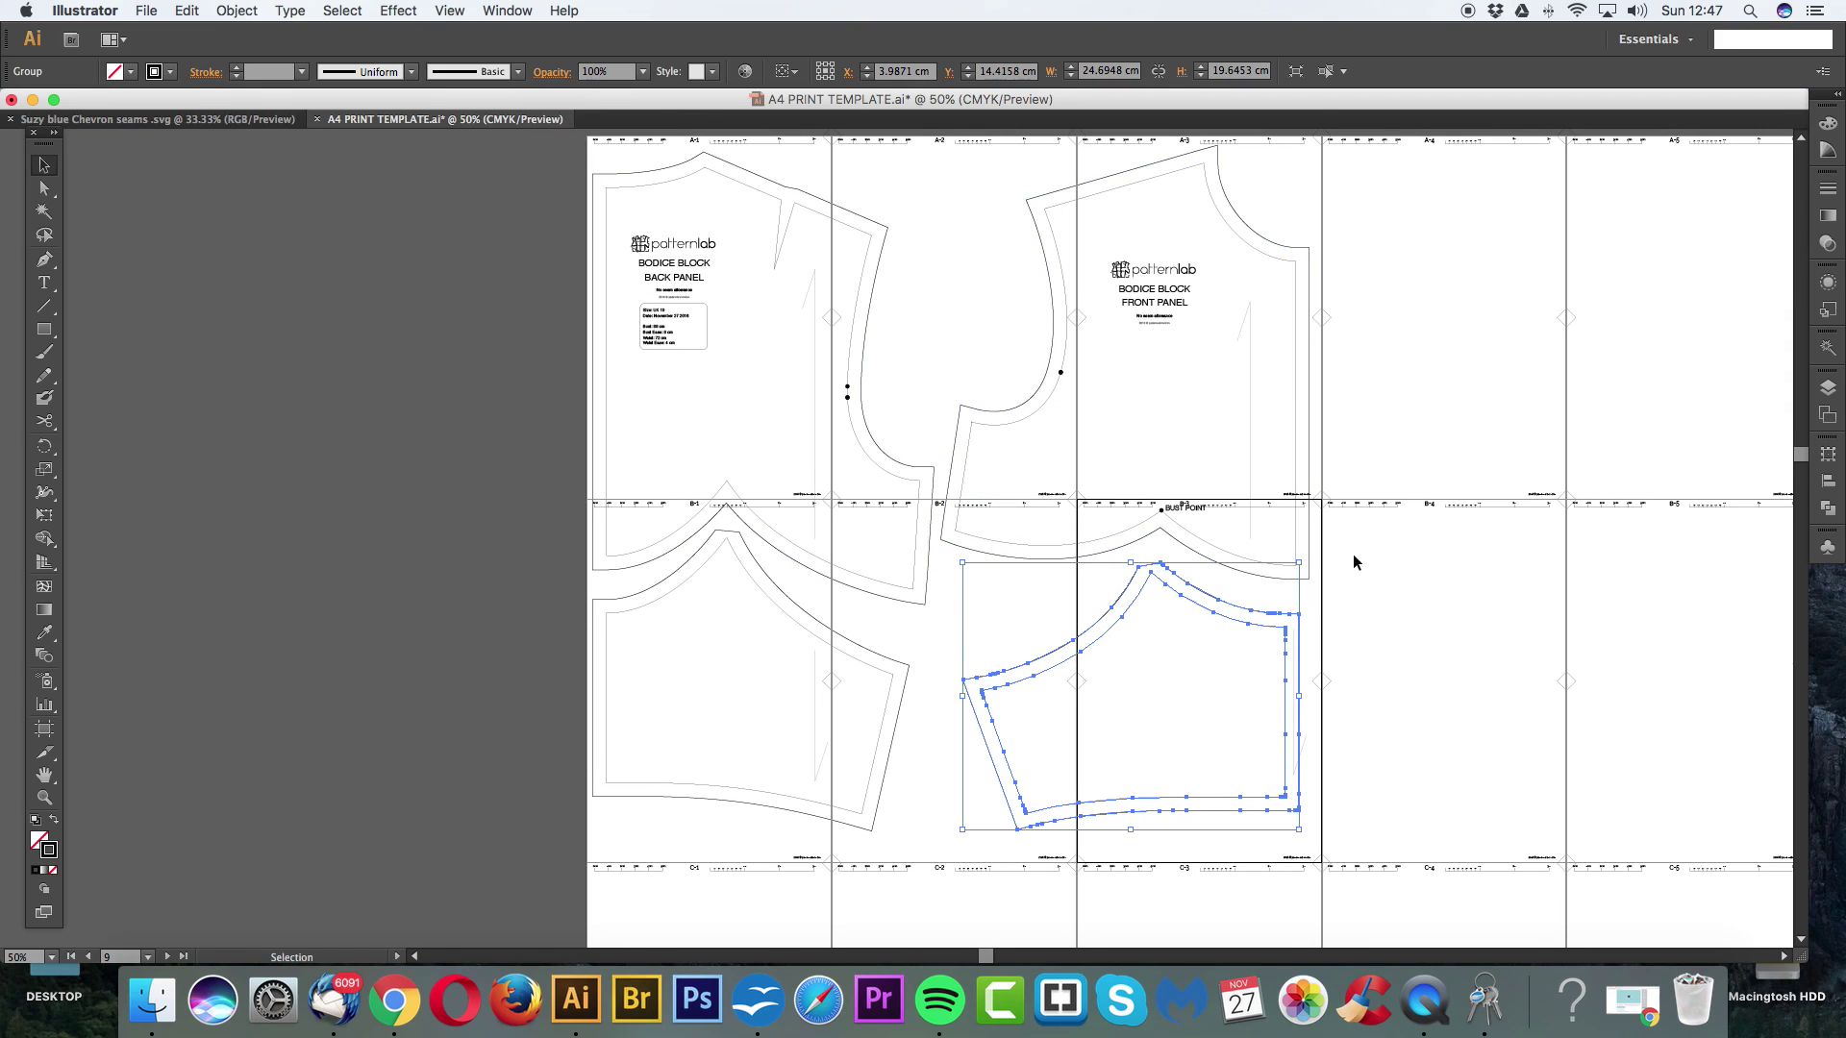
click(1102, 600)
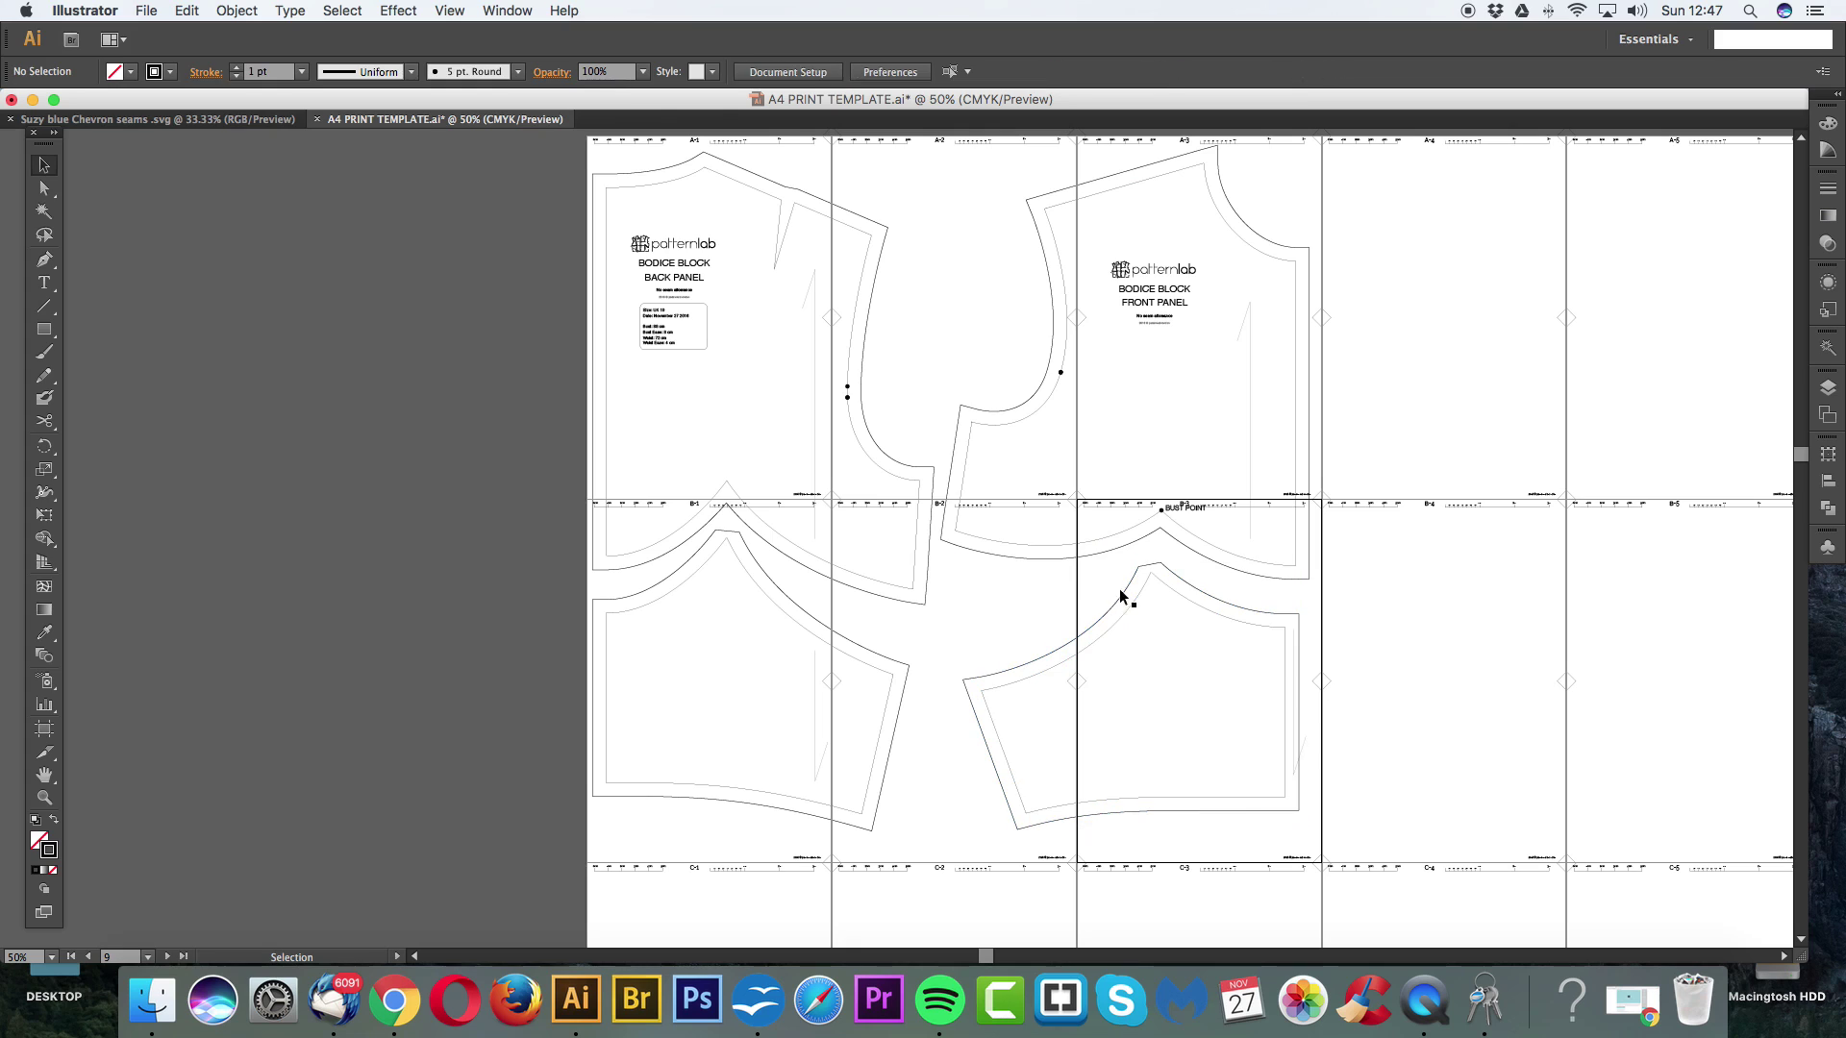
click(1184, 583)
drag(1309, 556, 1219, 635)
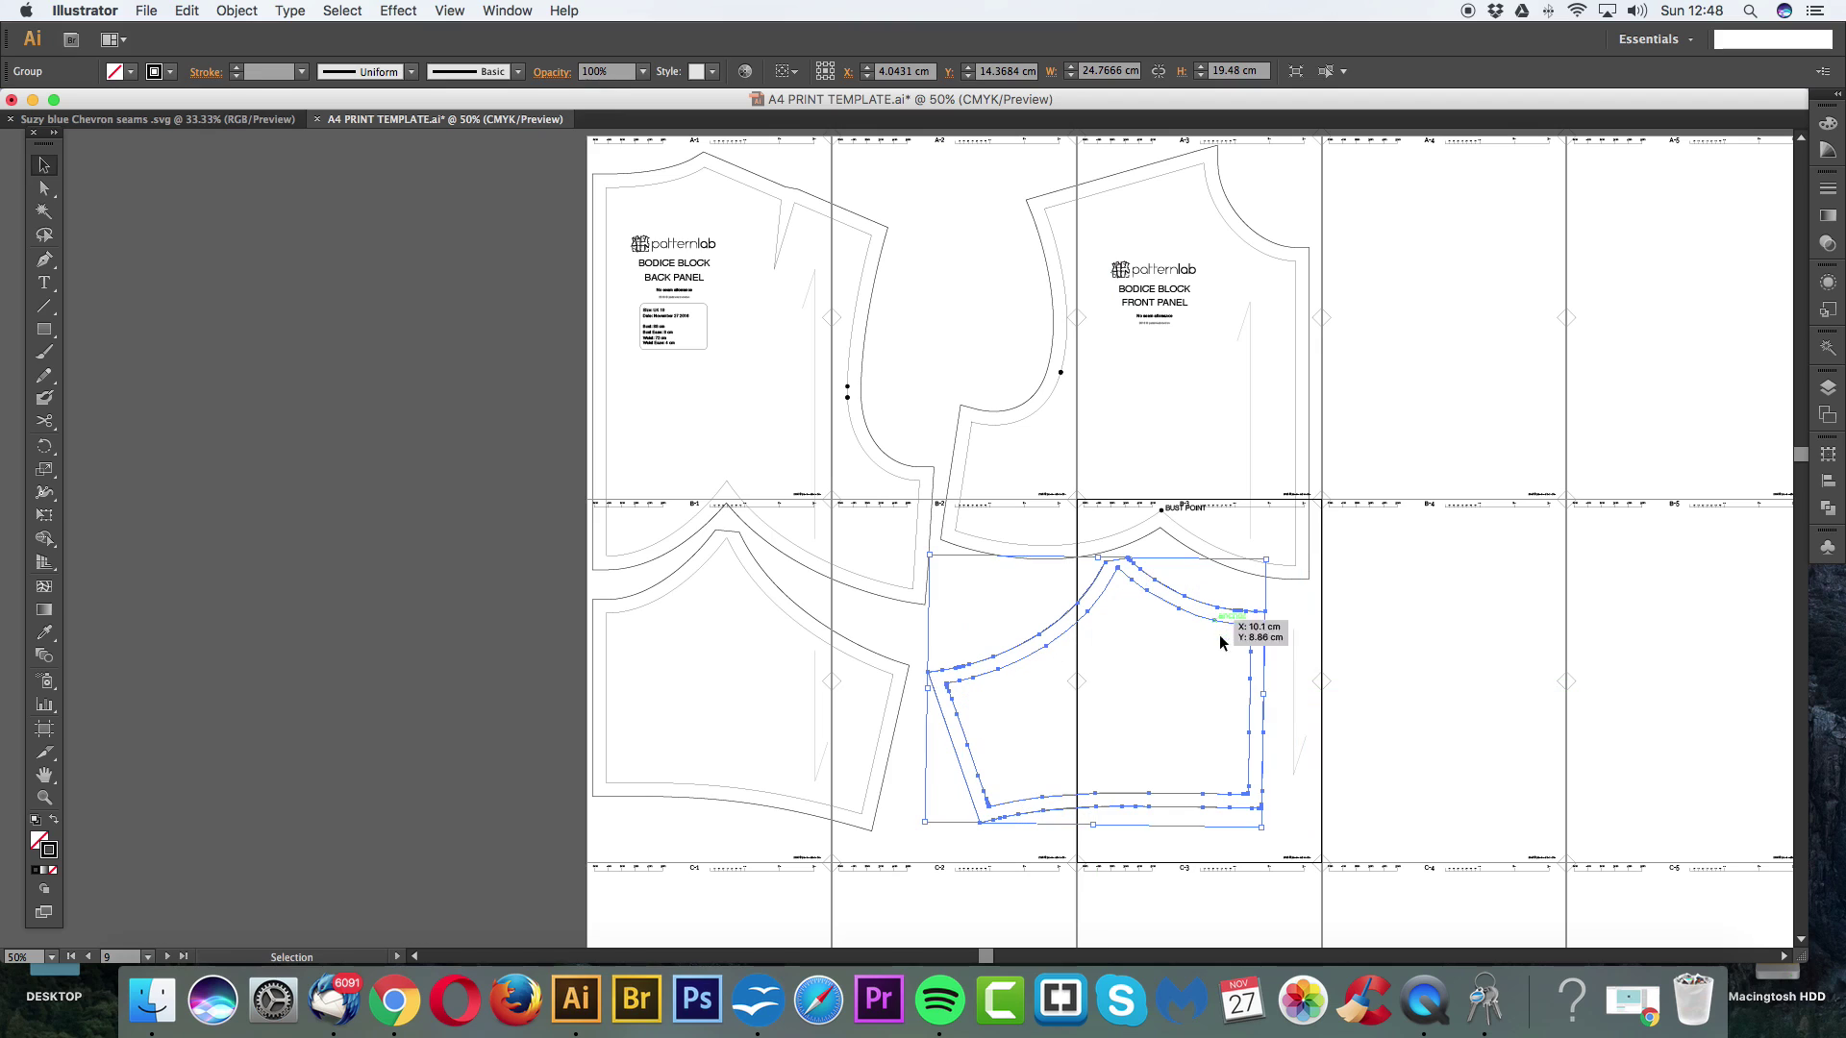
Step: Rotate the upper front bodice panel roughly 180° and nudge it left beside the back panel
click(1029, 400)
scroll(1343, 247, up, 2)
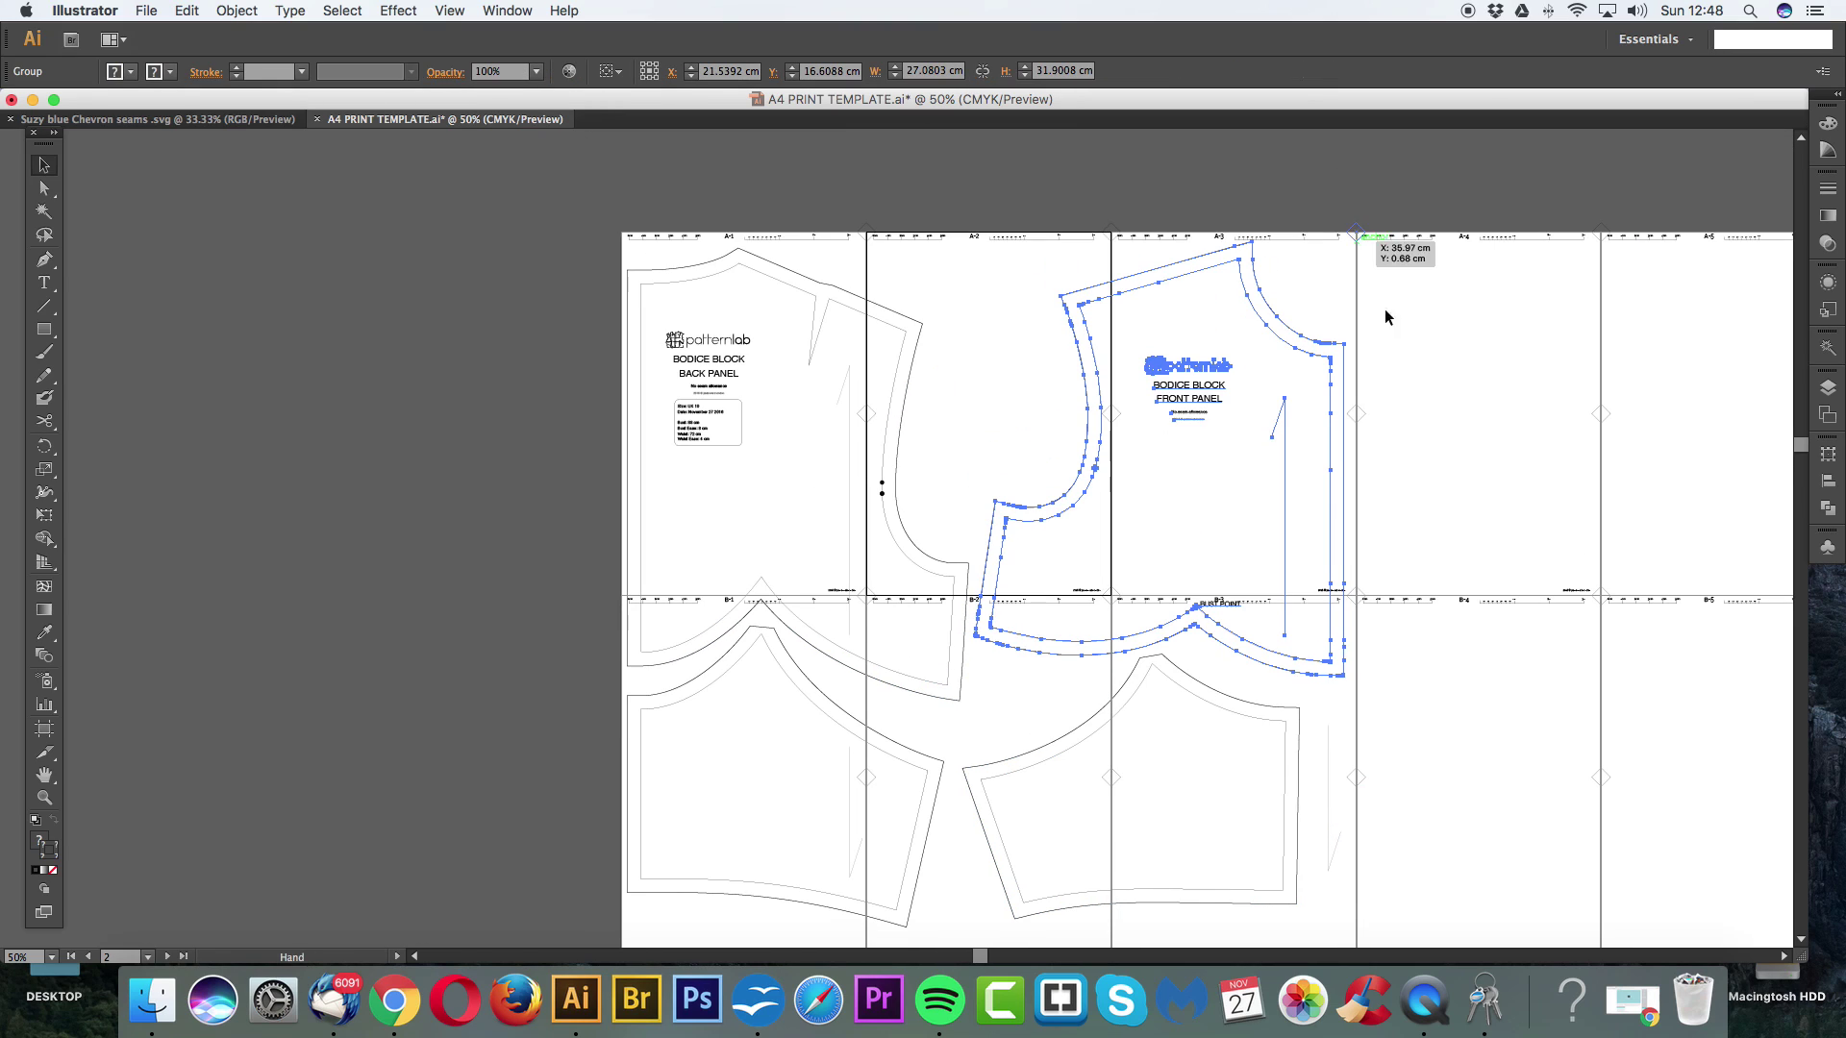
drag(1348, 235, 1050, 589)
drag(1226, 485, 1220, 484)
scroll(1250, 557, down, 2)
scroll(1250, 556, right, 1)
Step: Deselect, zoom out over the page grid, and switch to artboard editing from Document Setup
click(1187, 637)
key(super+minus)
scroll(1258, 592, down, 2)
scroll(1250, 590, right, 1)
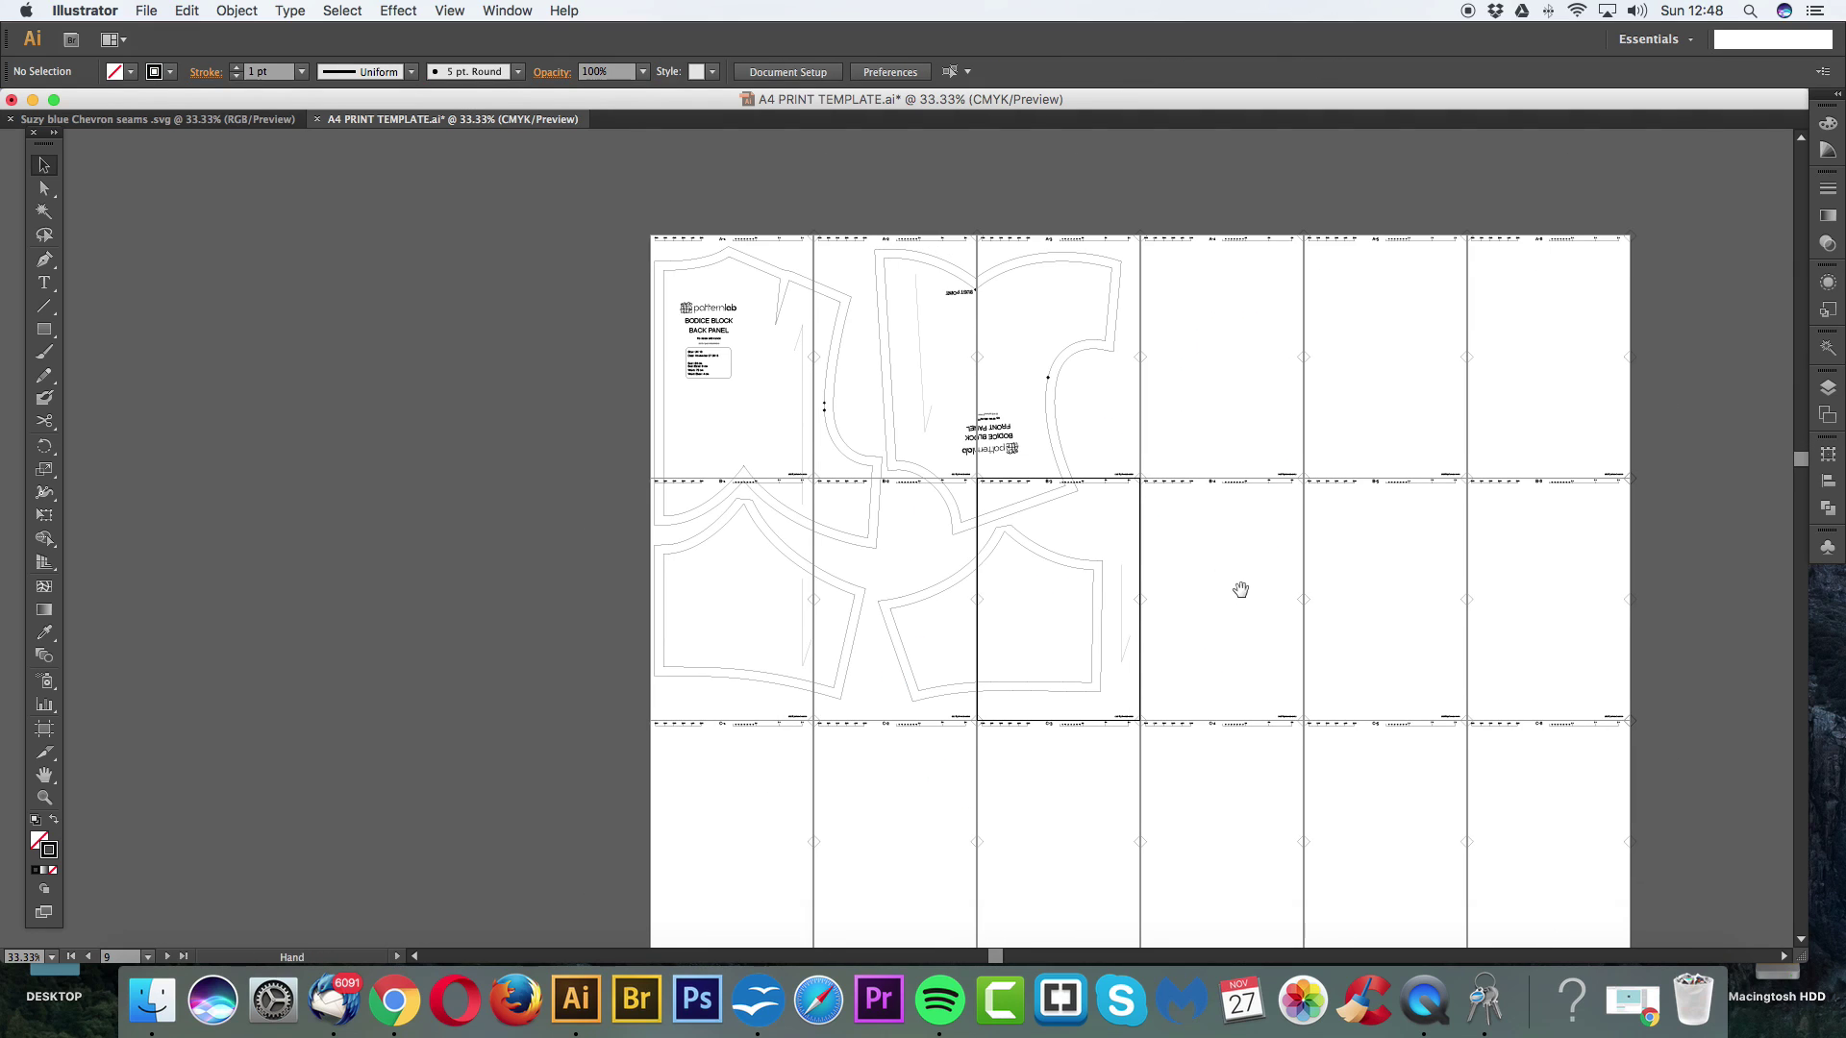
scroll(1159, 543, down, 2)
scroll(1159, 543, right, 2)
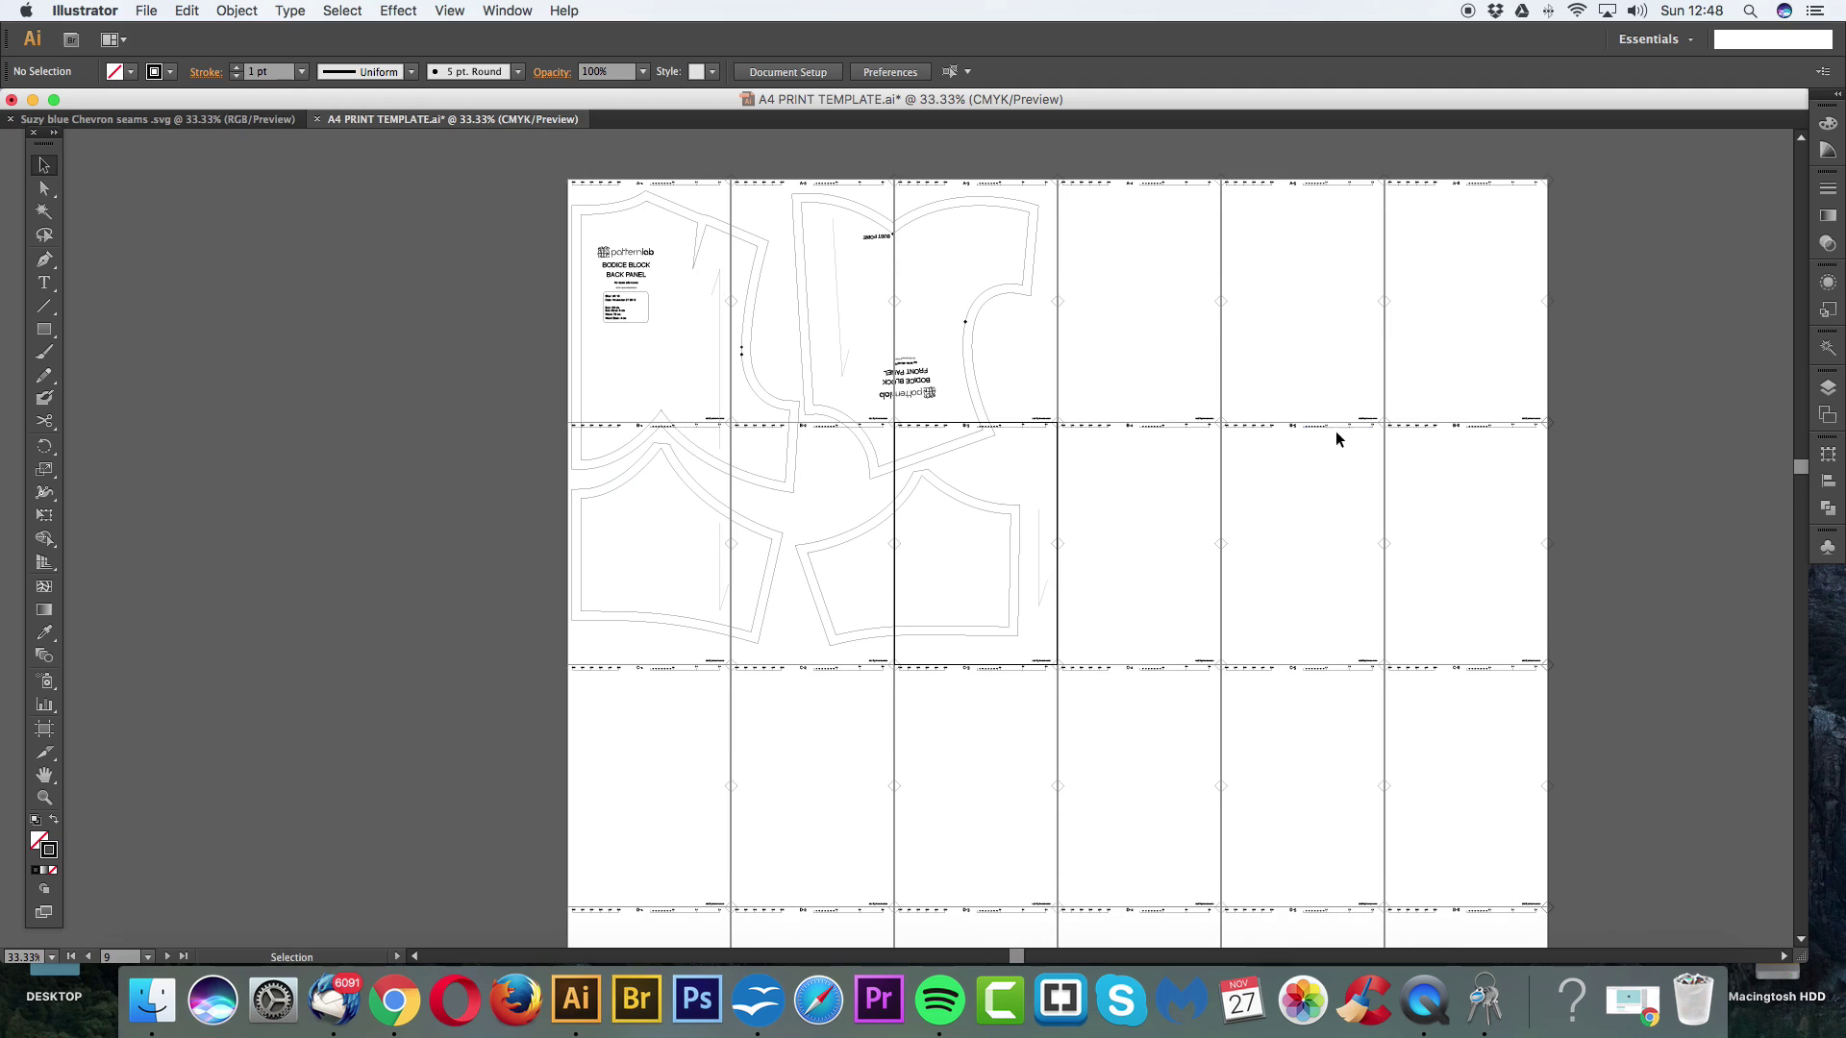
scroll(1231, 723, down, 2)
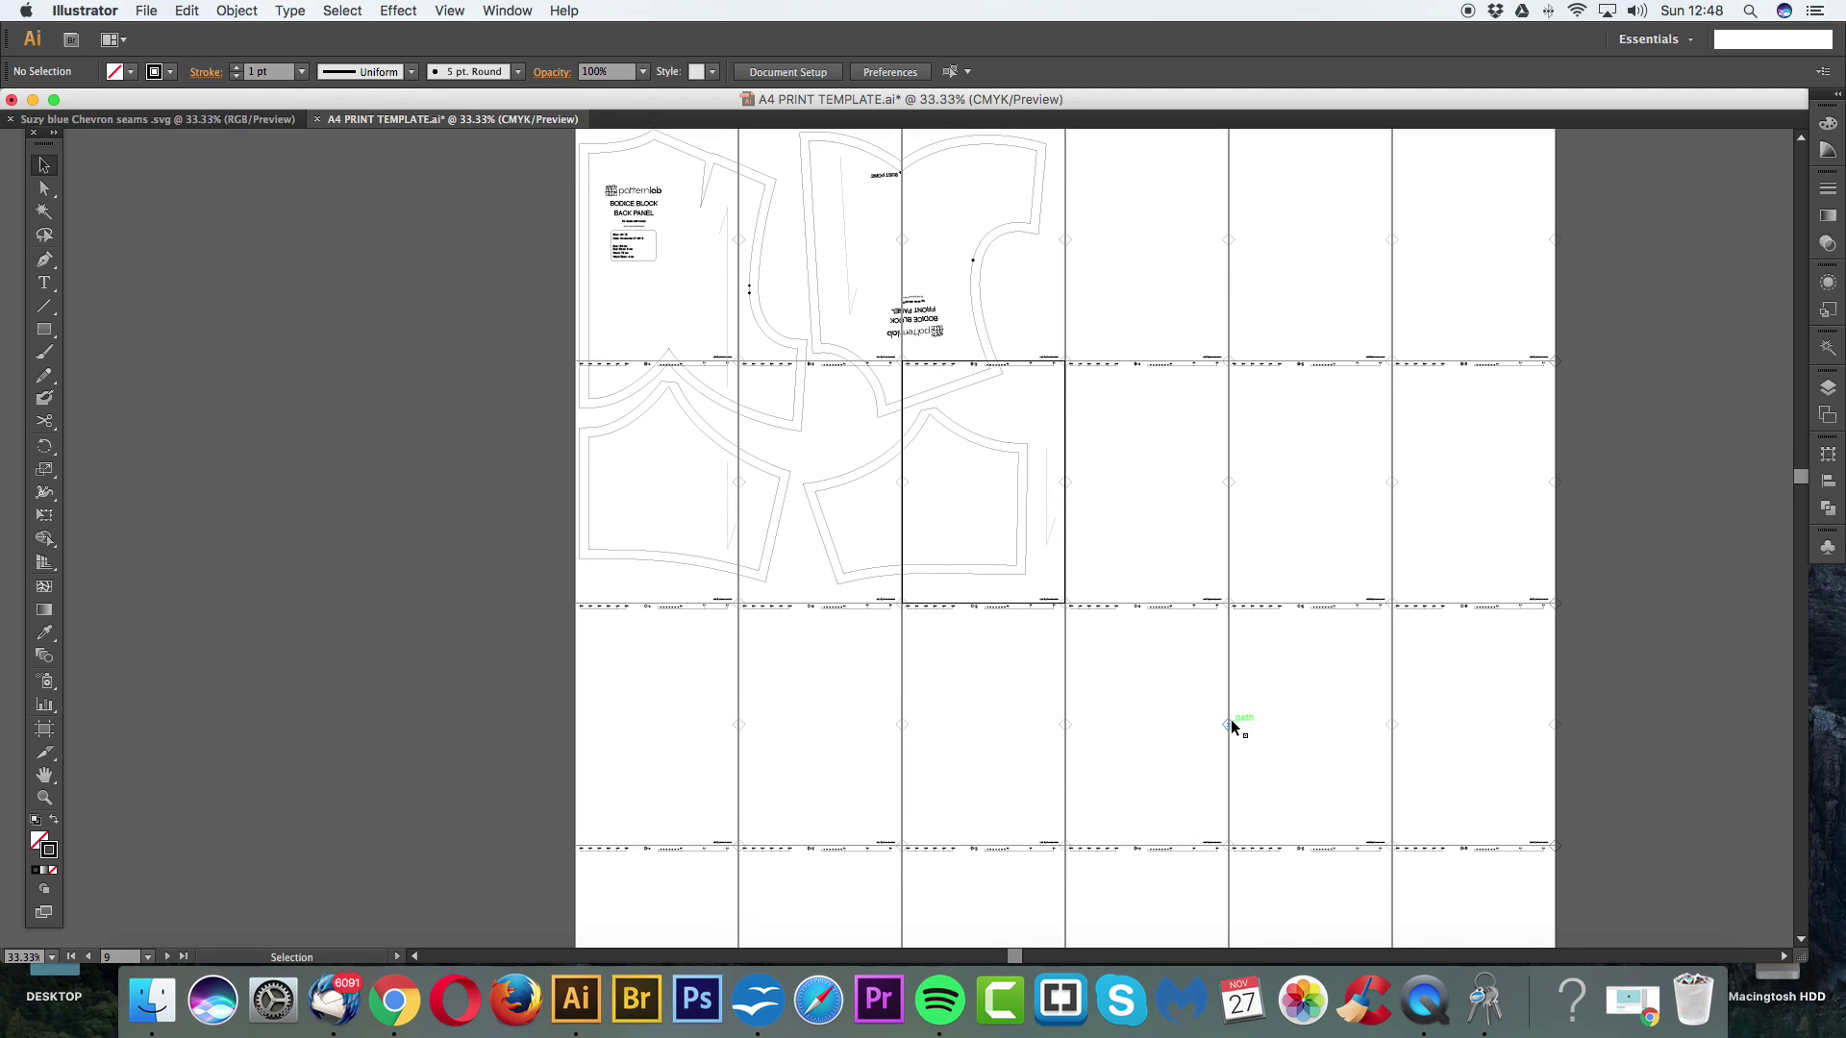
scroll(1199, 568, down, 15)
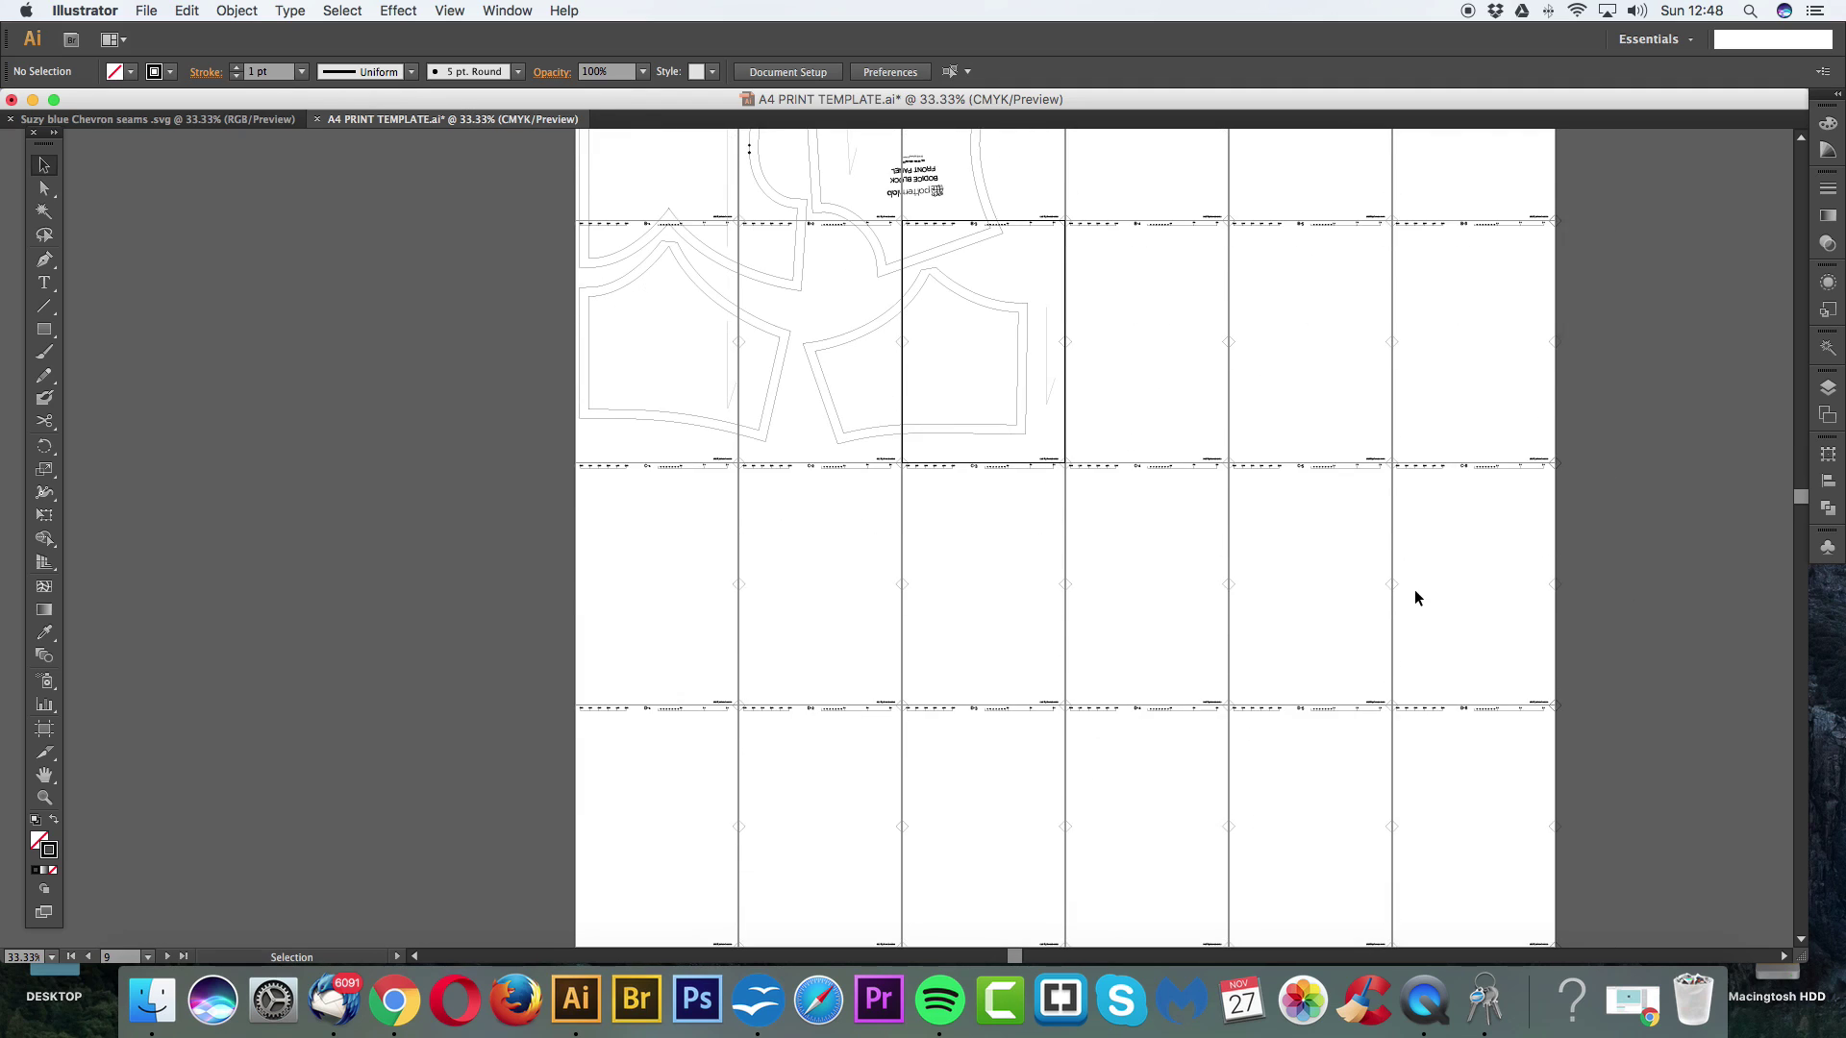
scroll(1415, 593, up, 3)
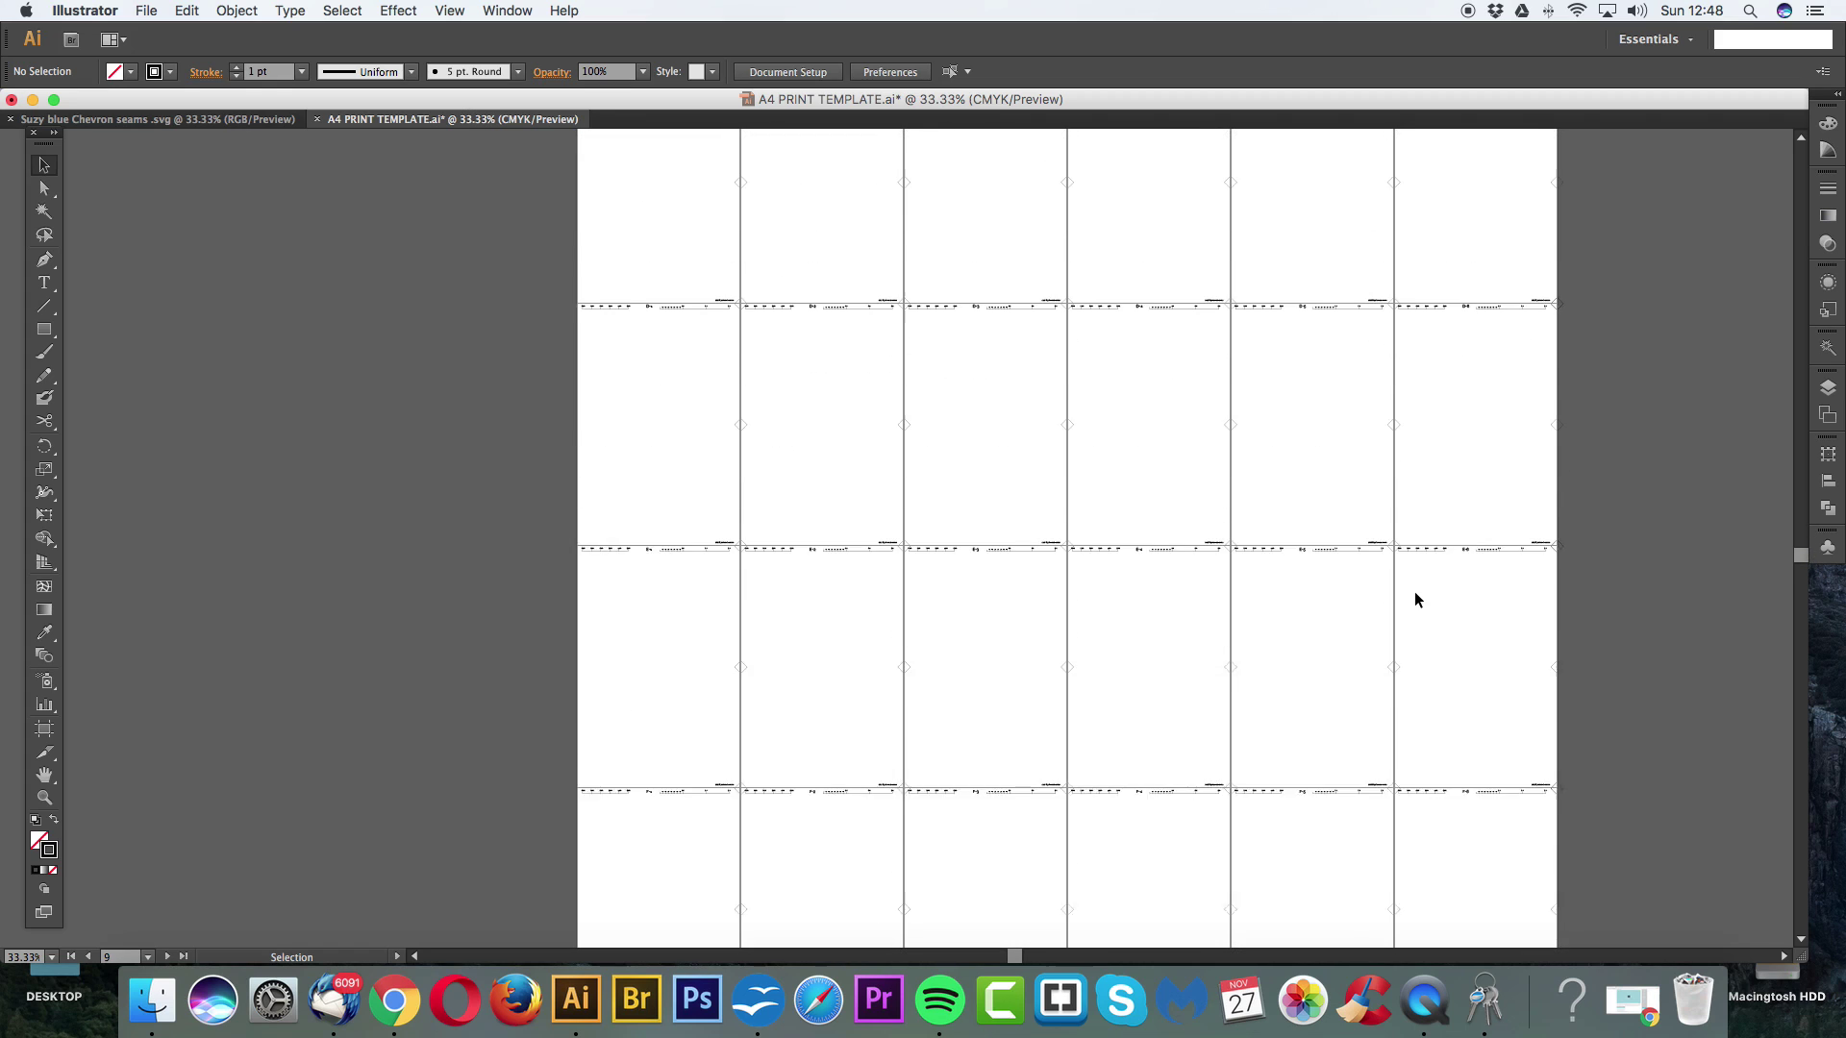
scroll(1415, 592, up, 6)
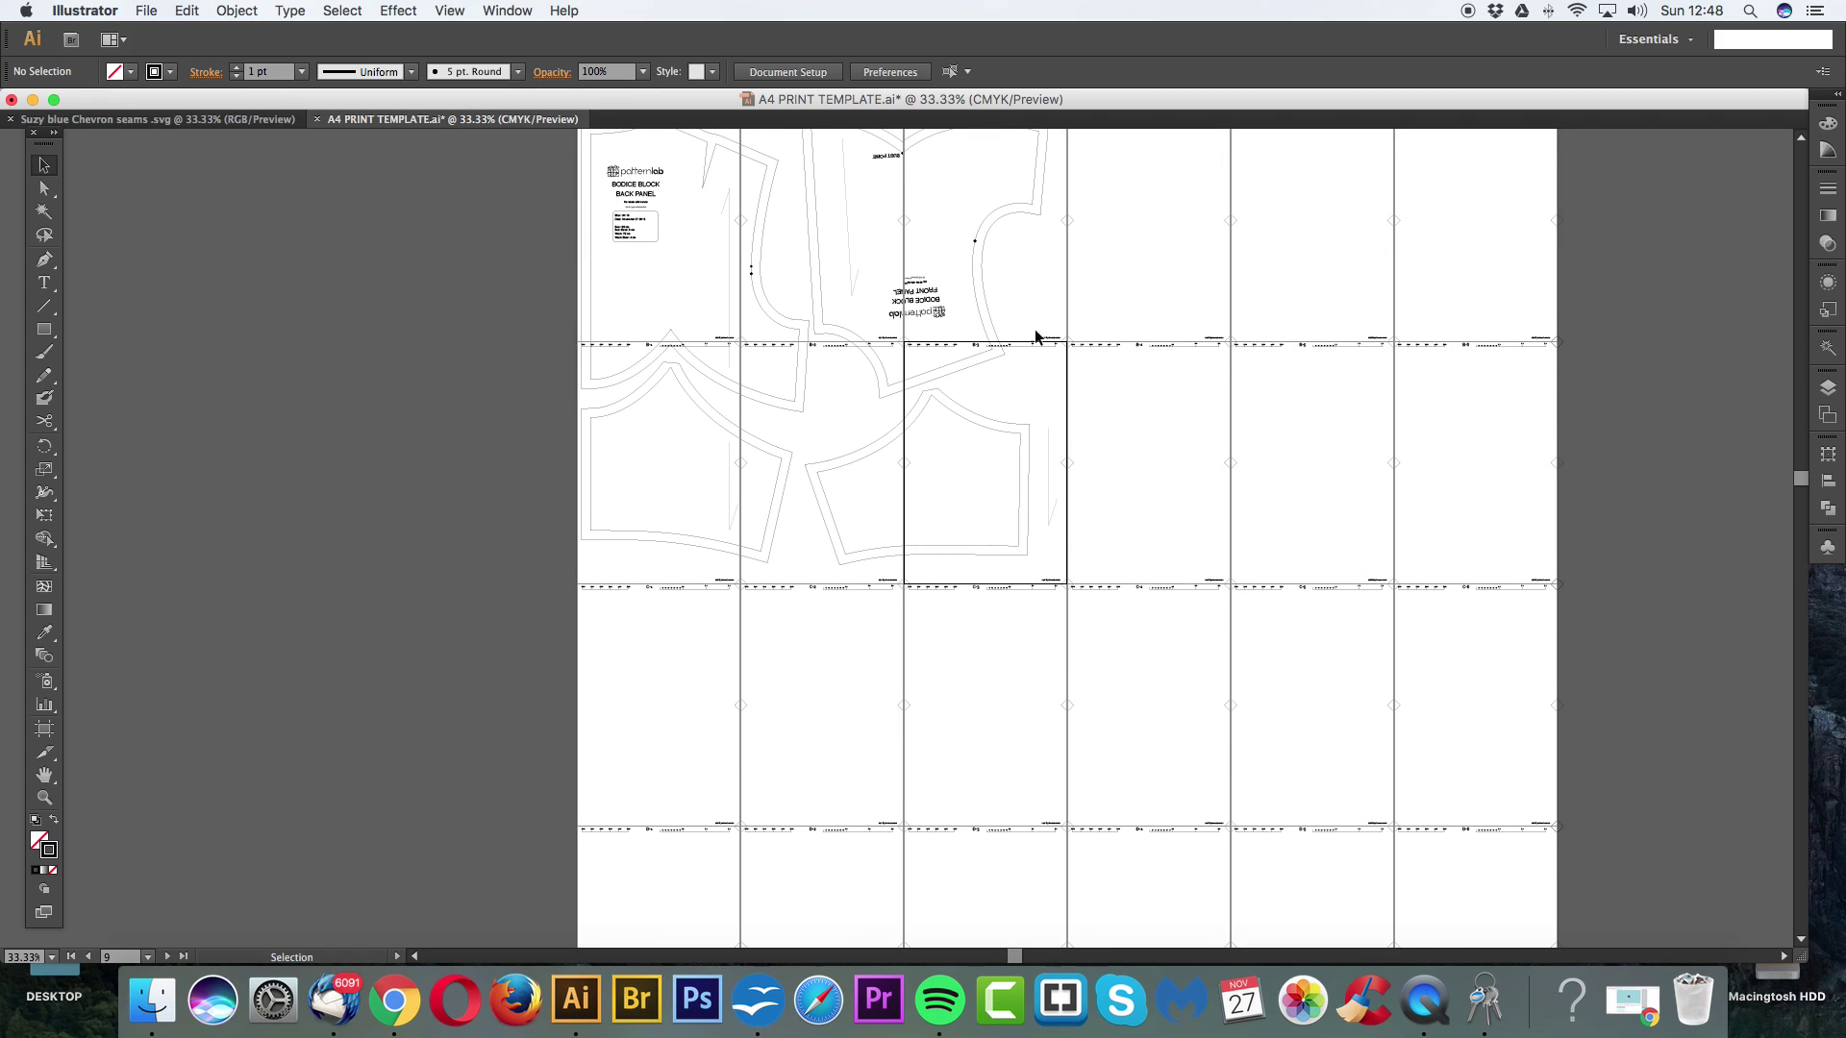
scroll(837, 423, up, 2)
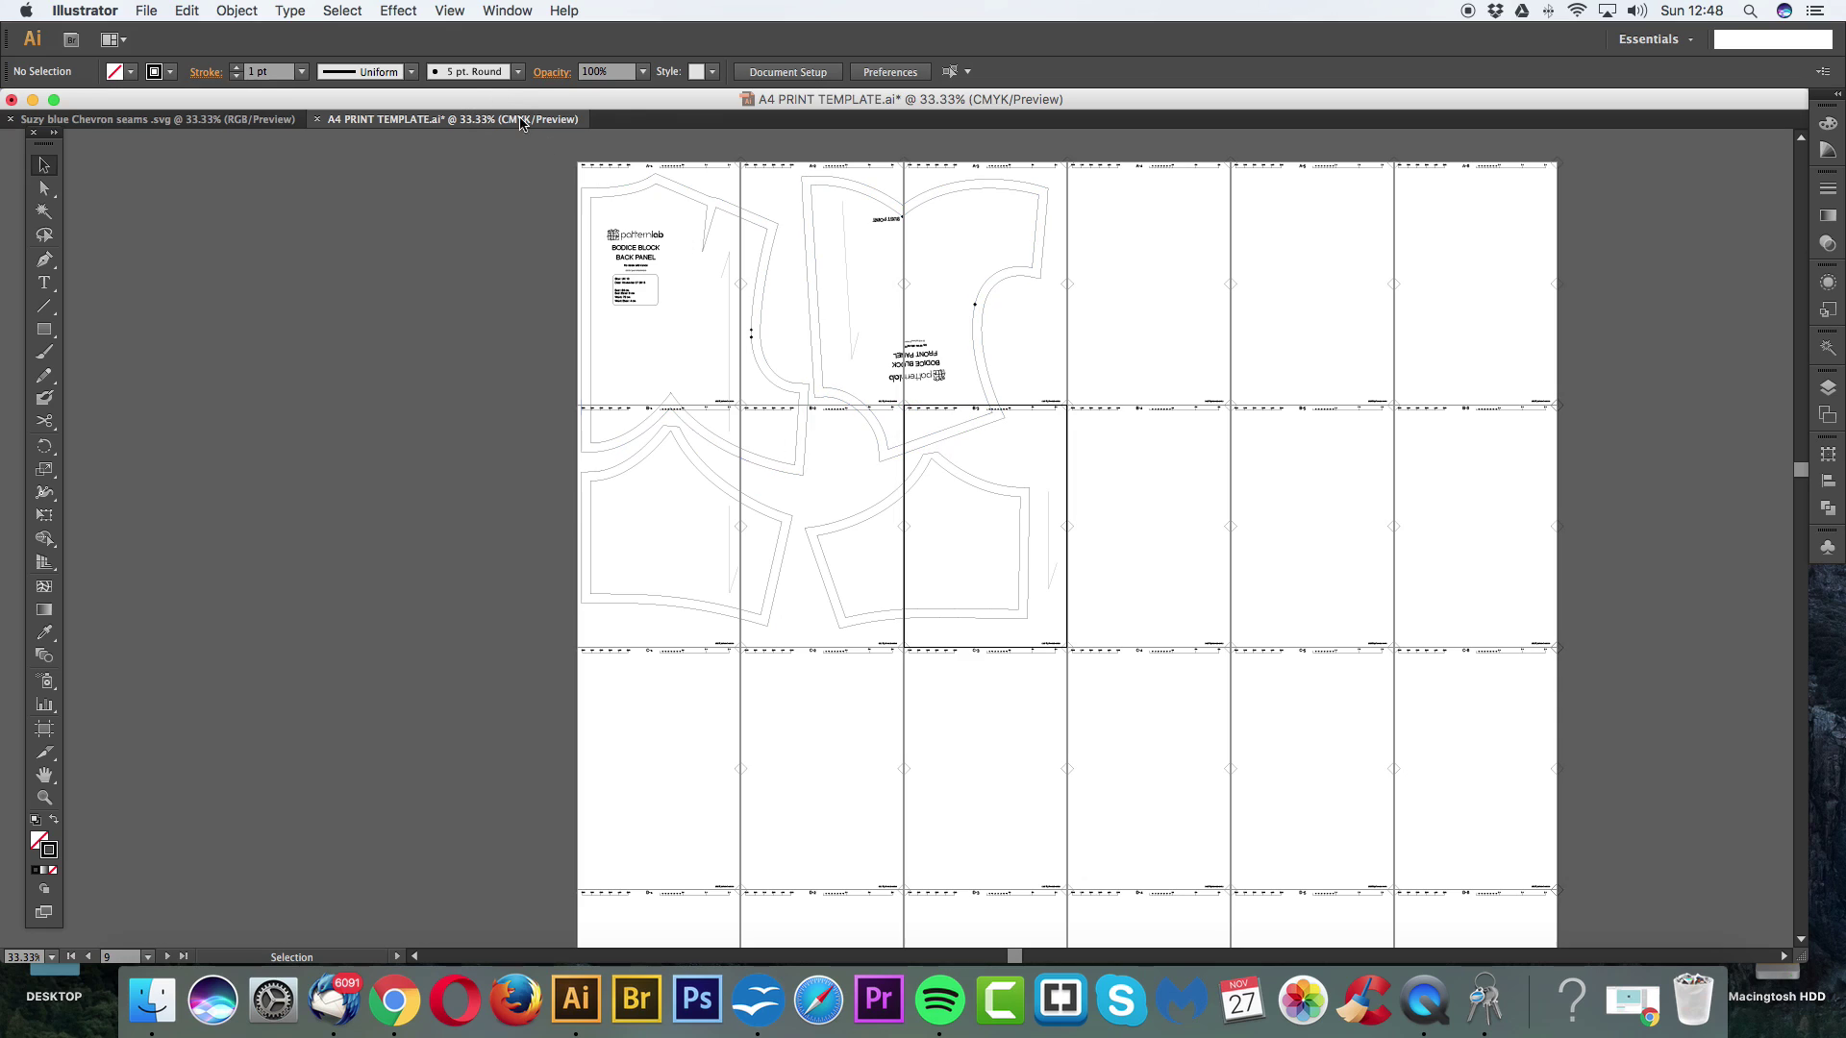
click(146, 10)
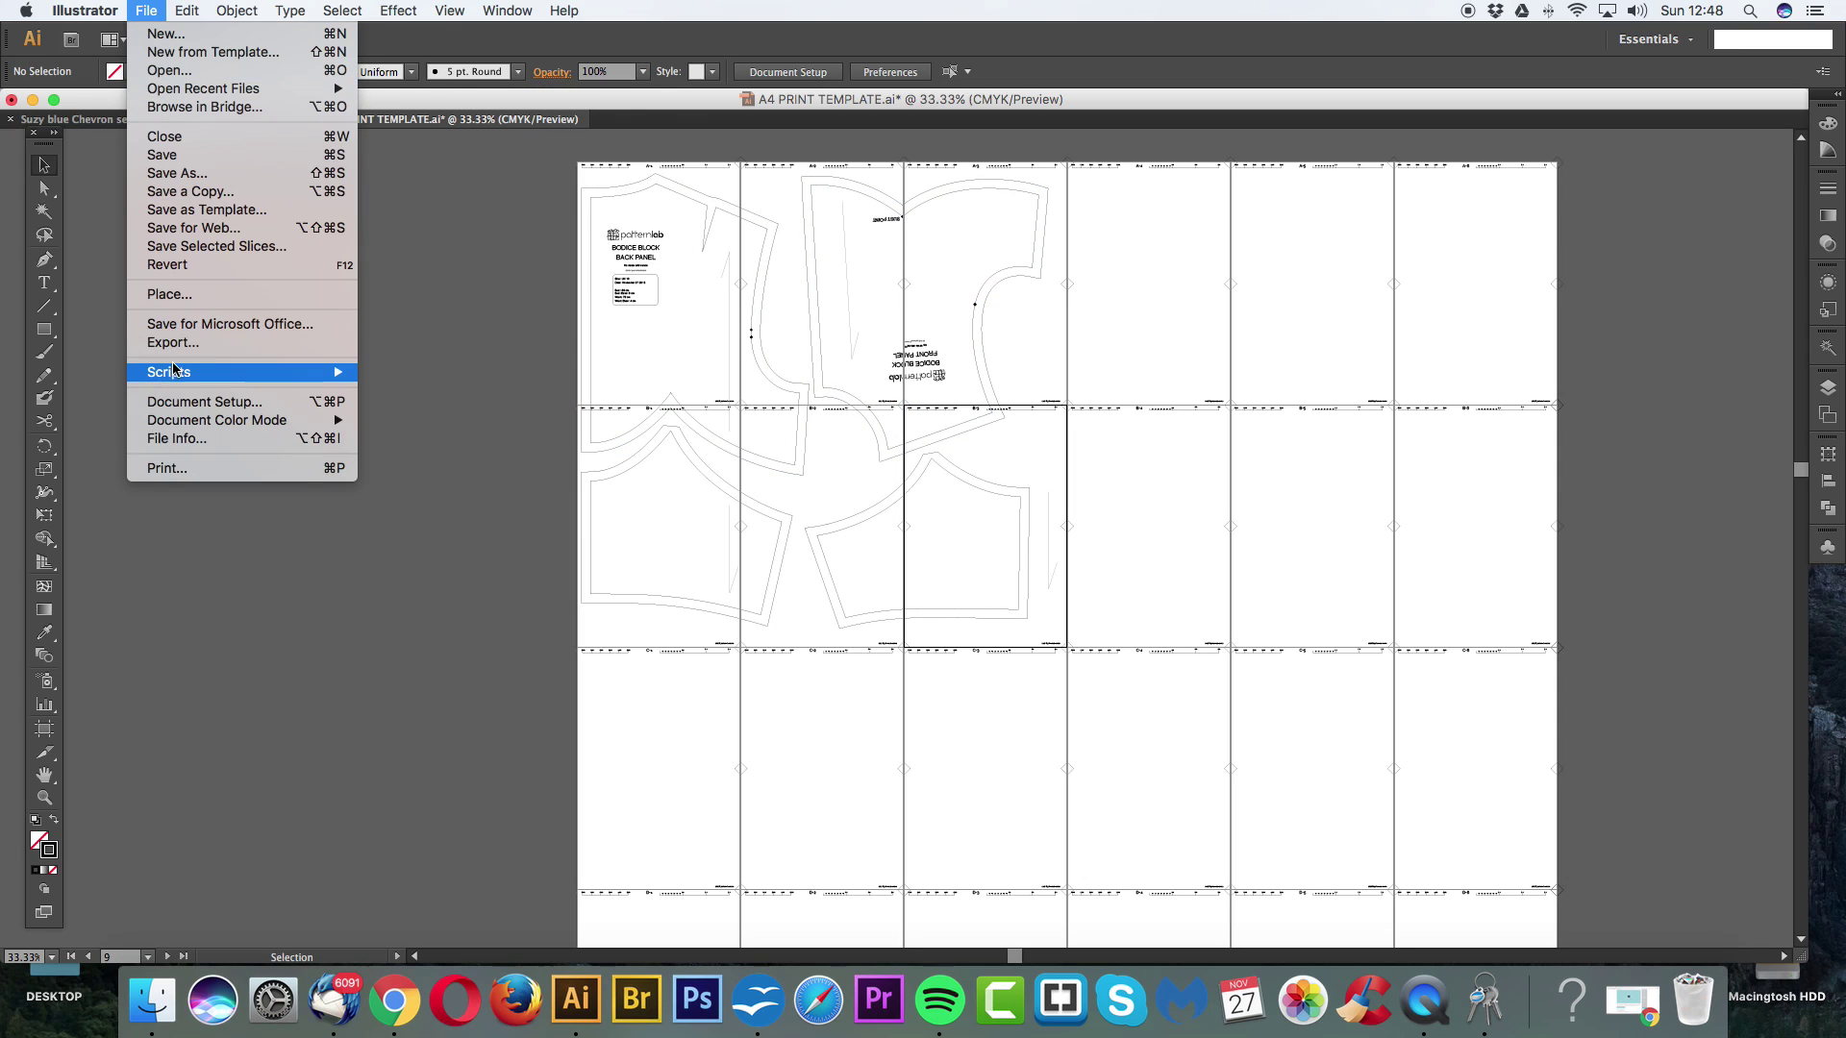
click(197, 405)
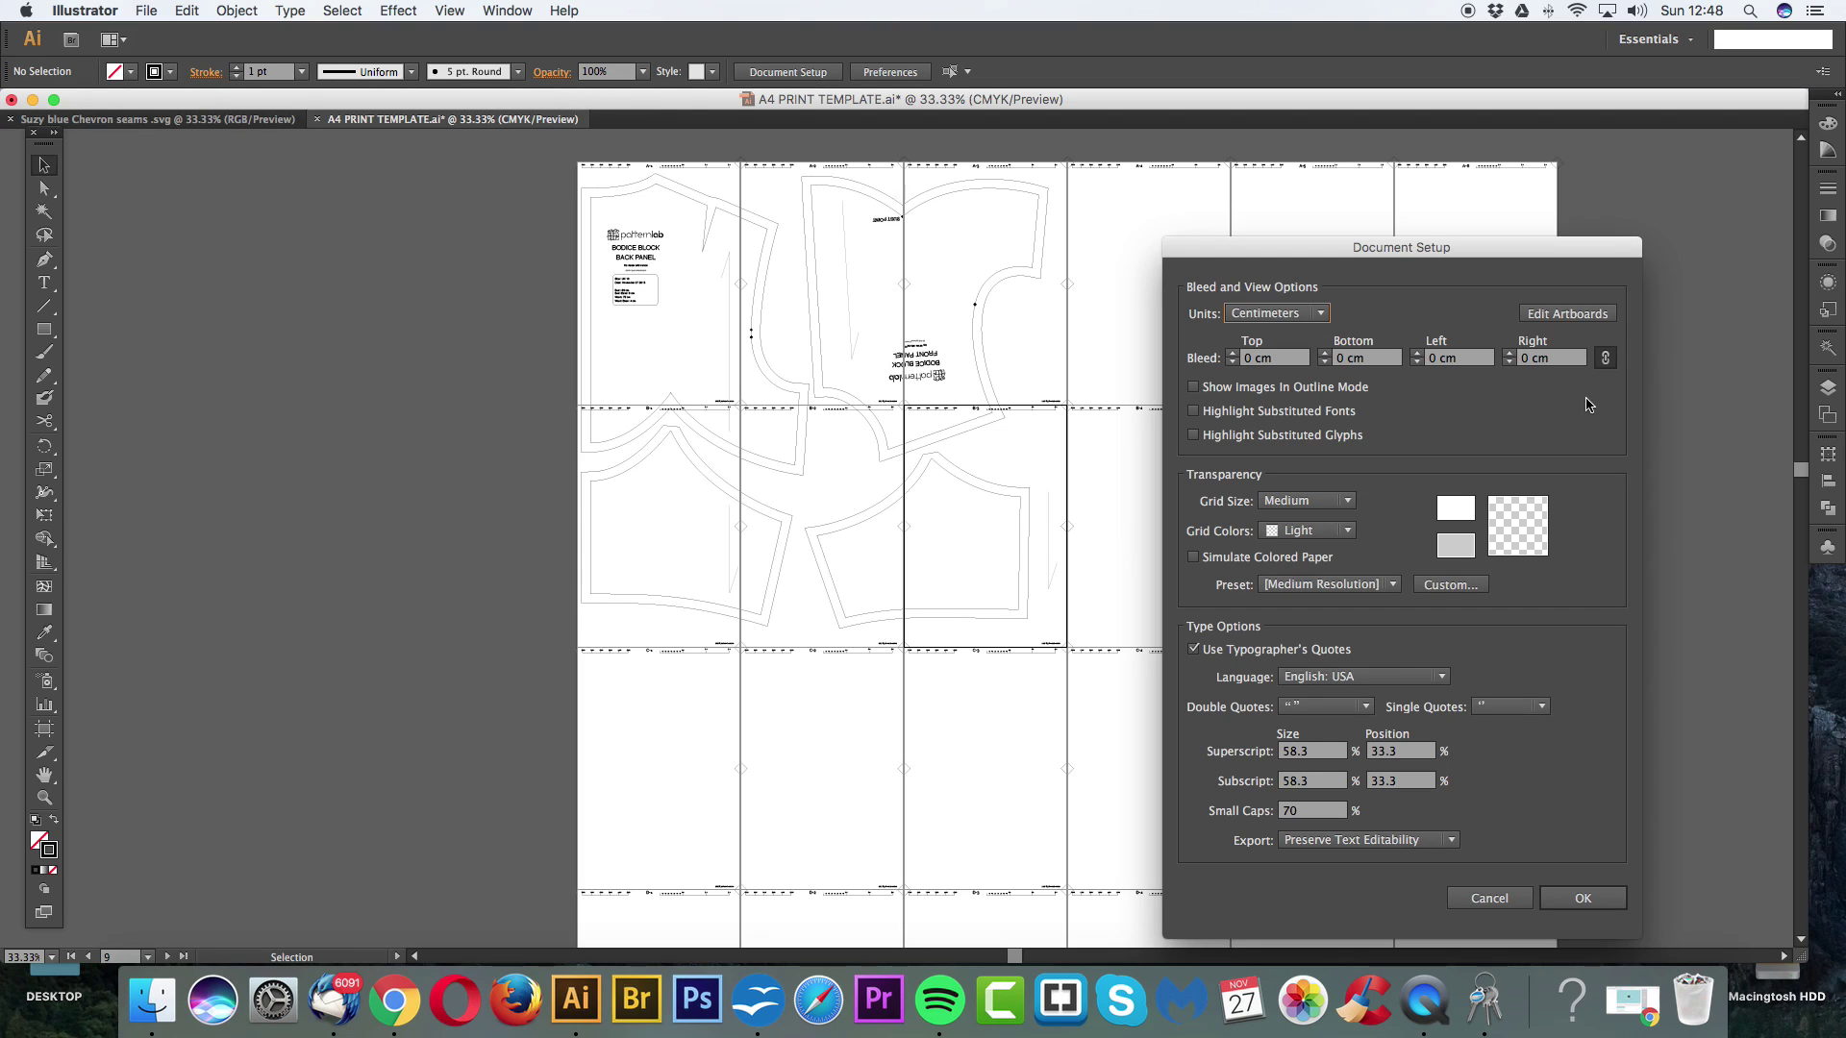
click(1562, 315)
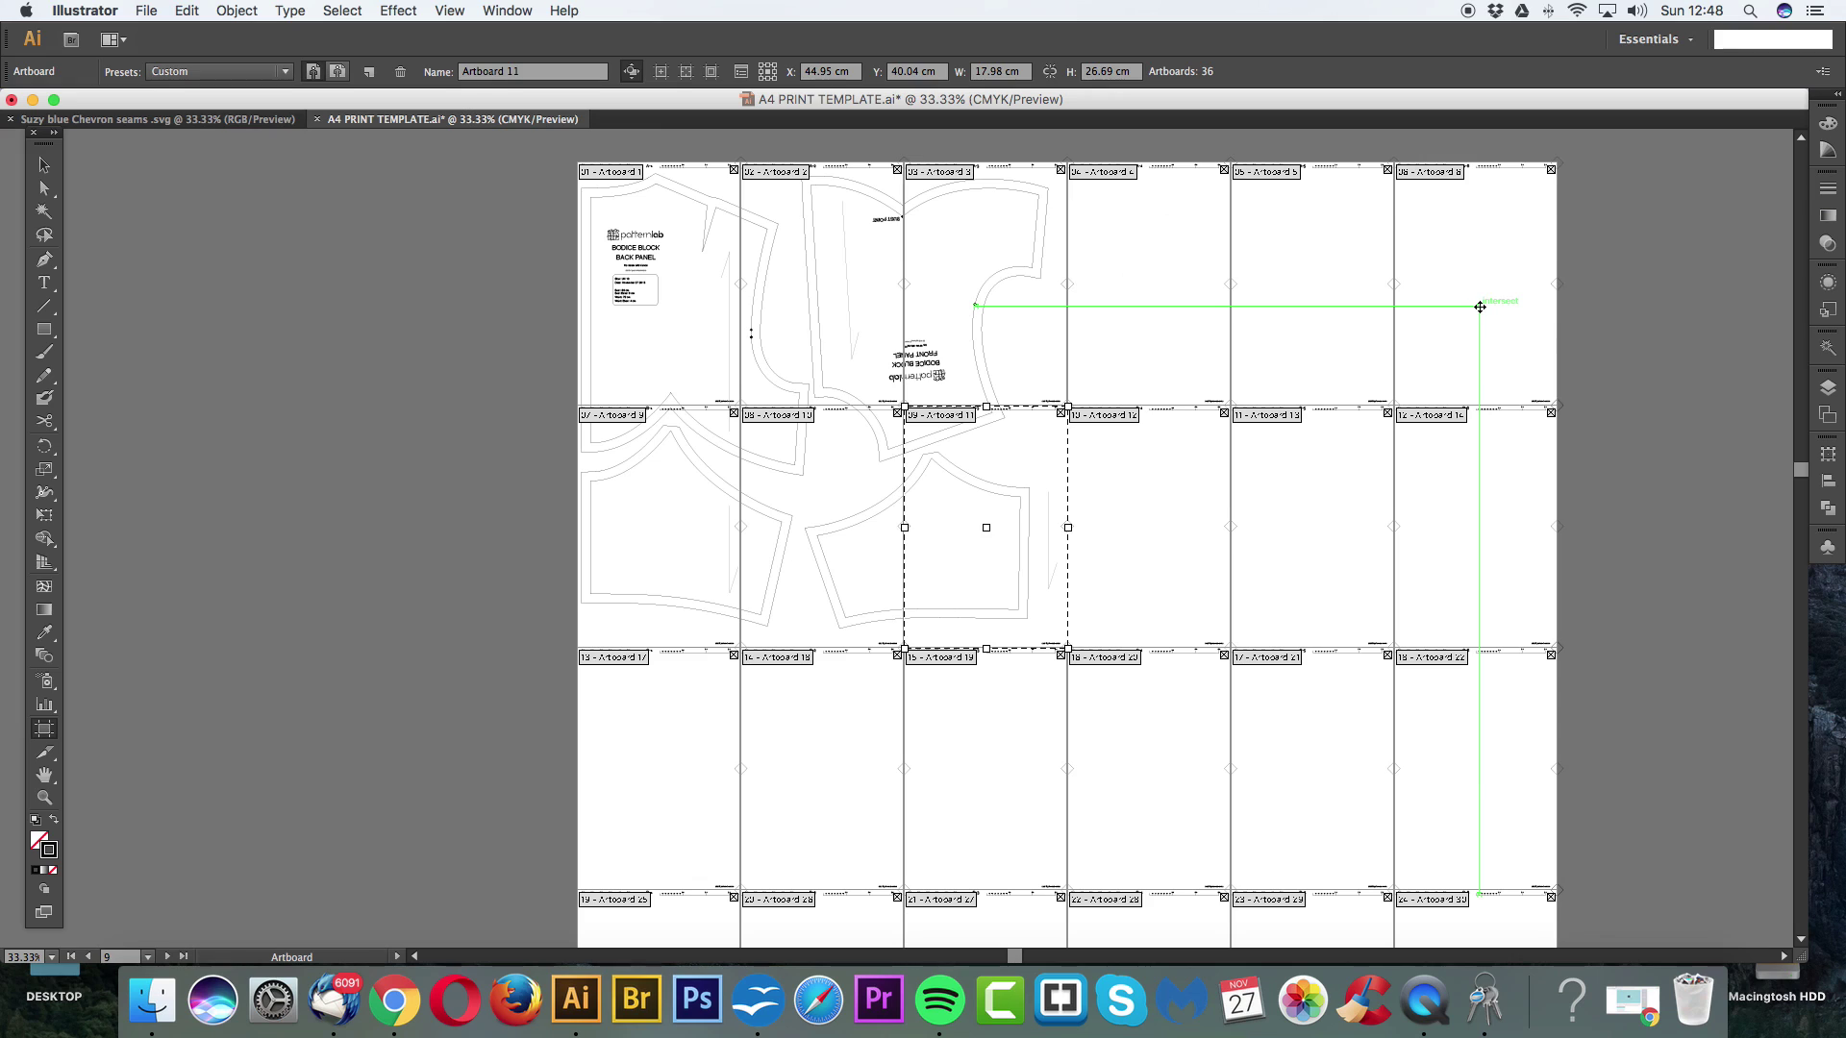
Step: Select the last artboard in the grid and delete the first surplus empty artboards
click(1162, 330)
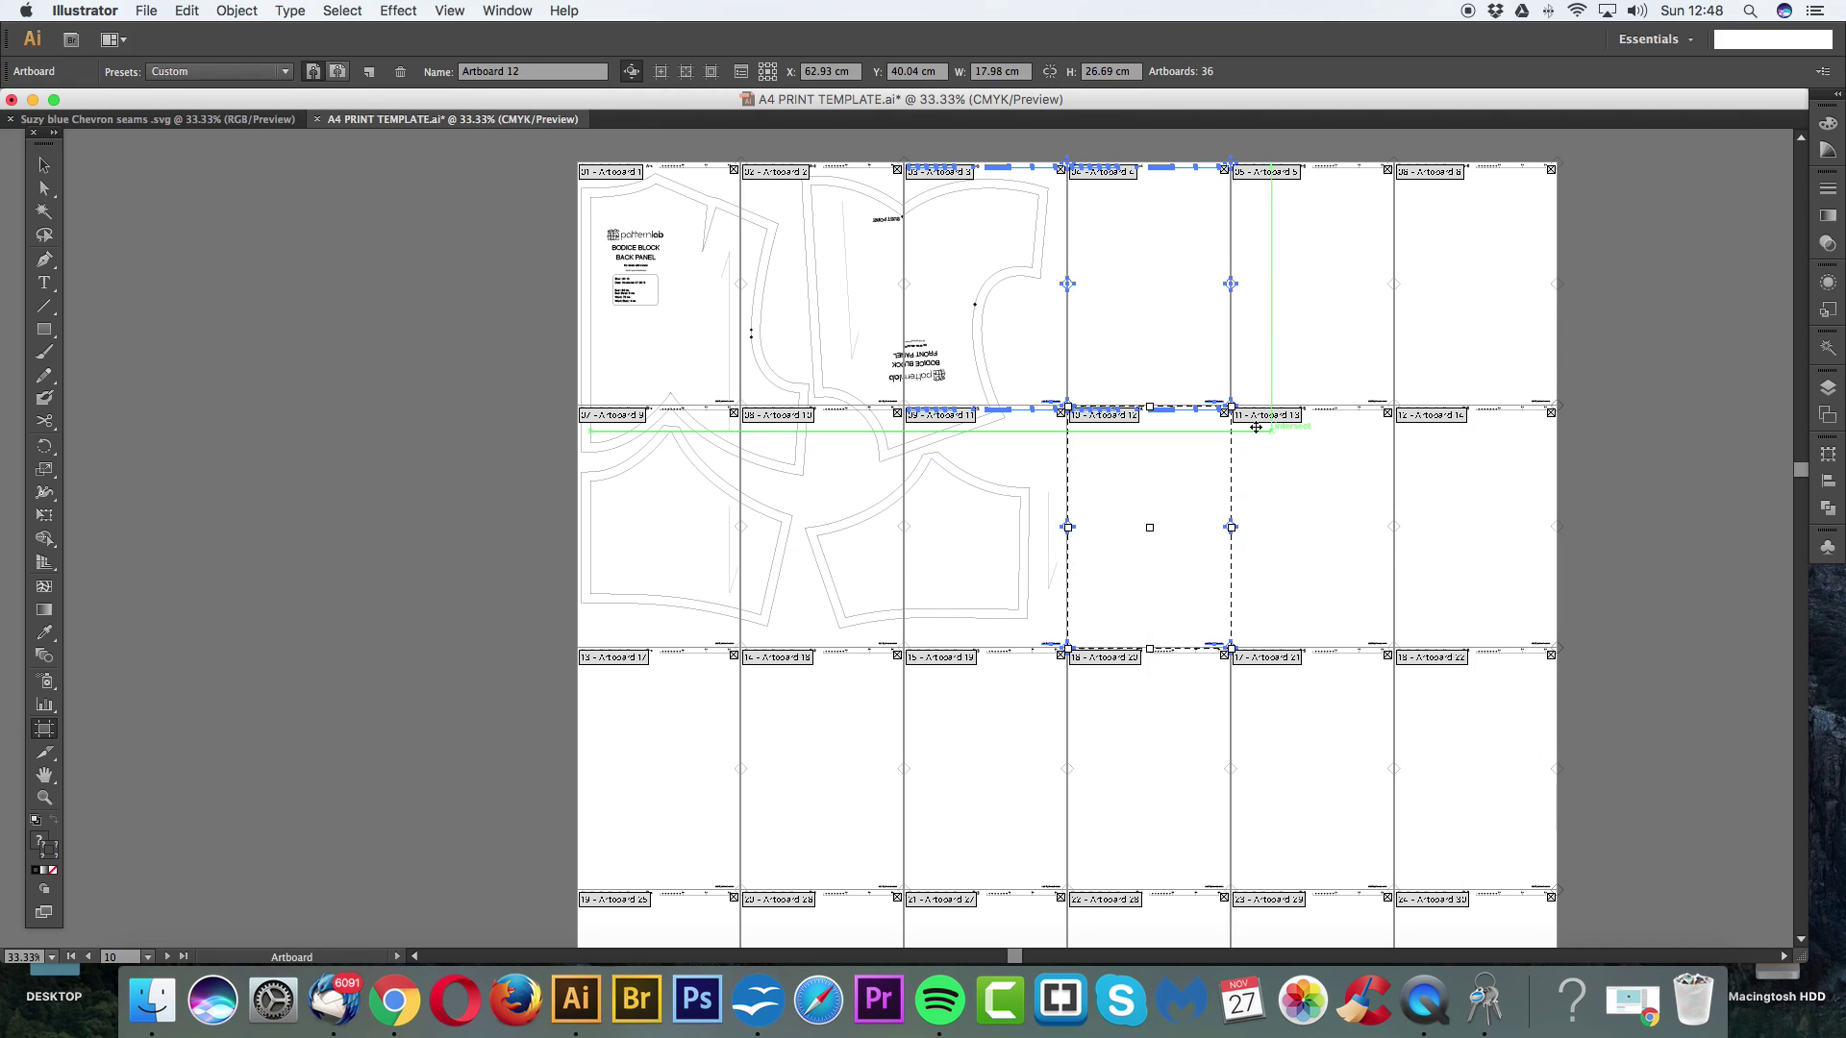
click(1216, 428)
key(super+equal)
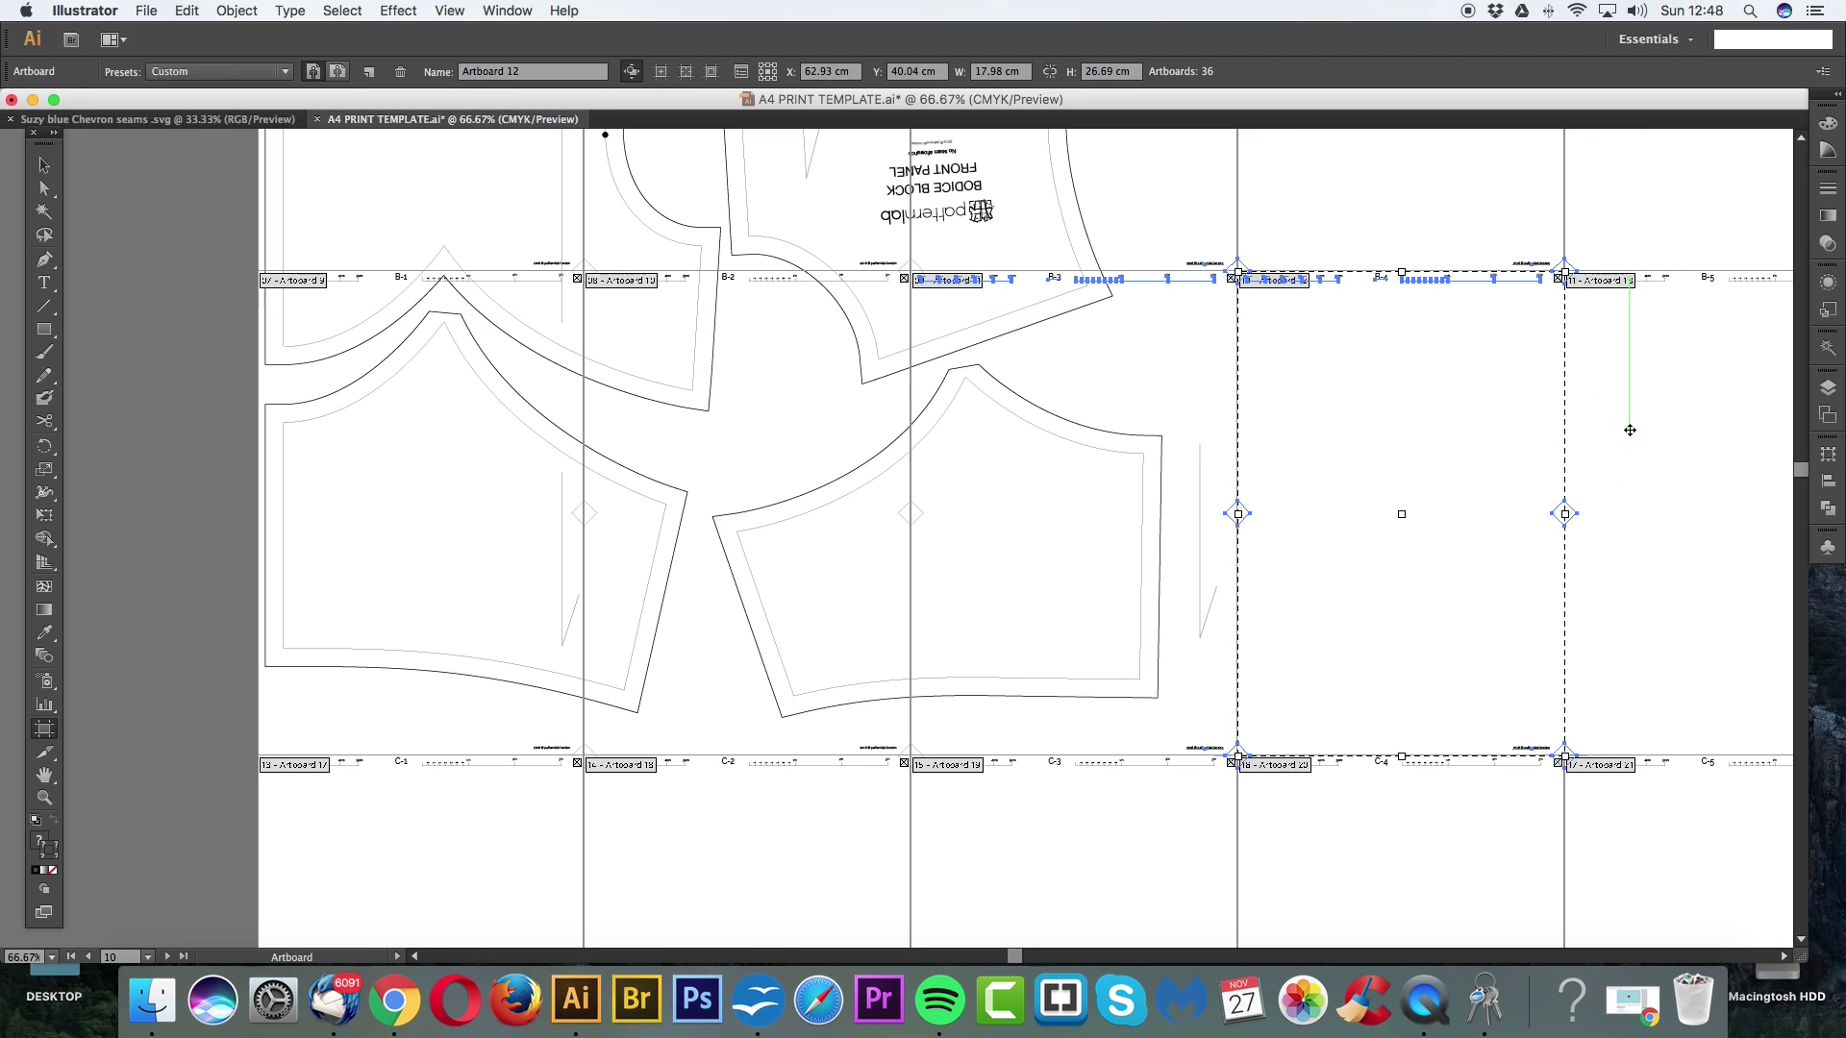
key(super+minus)
key(super+minus)
scroll(1586, 432, down, 5)
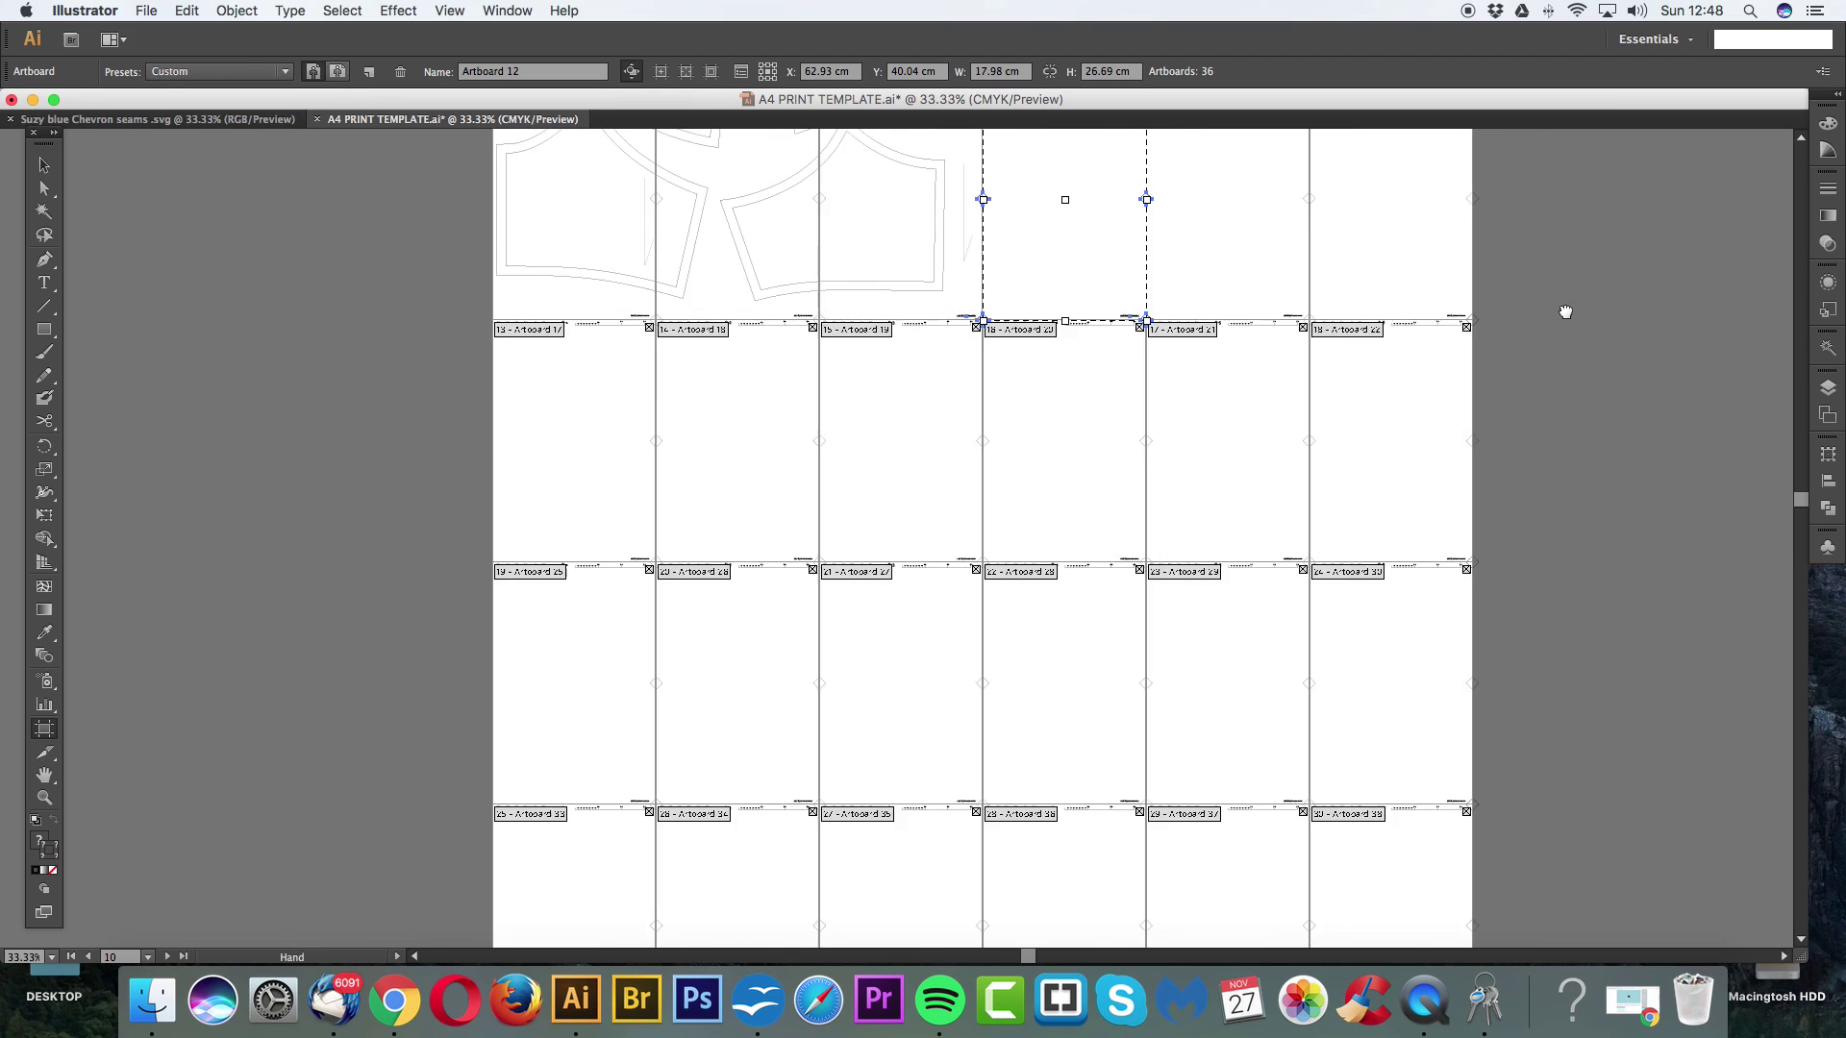
scroll(1575, 758, down, 8)
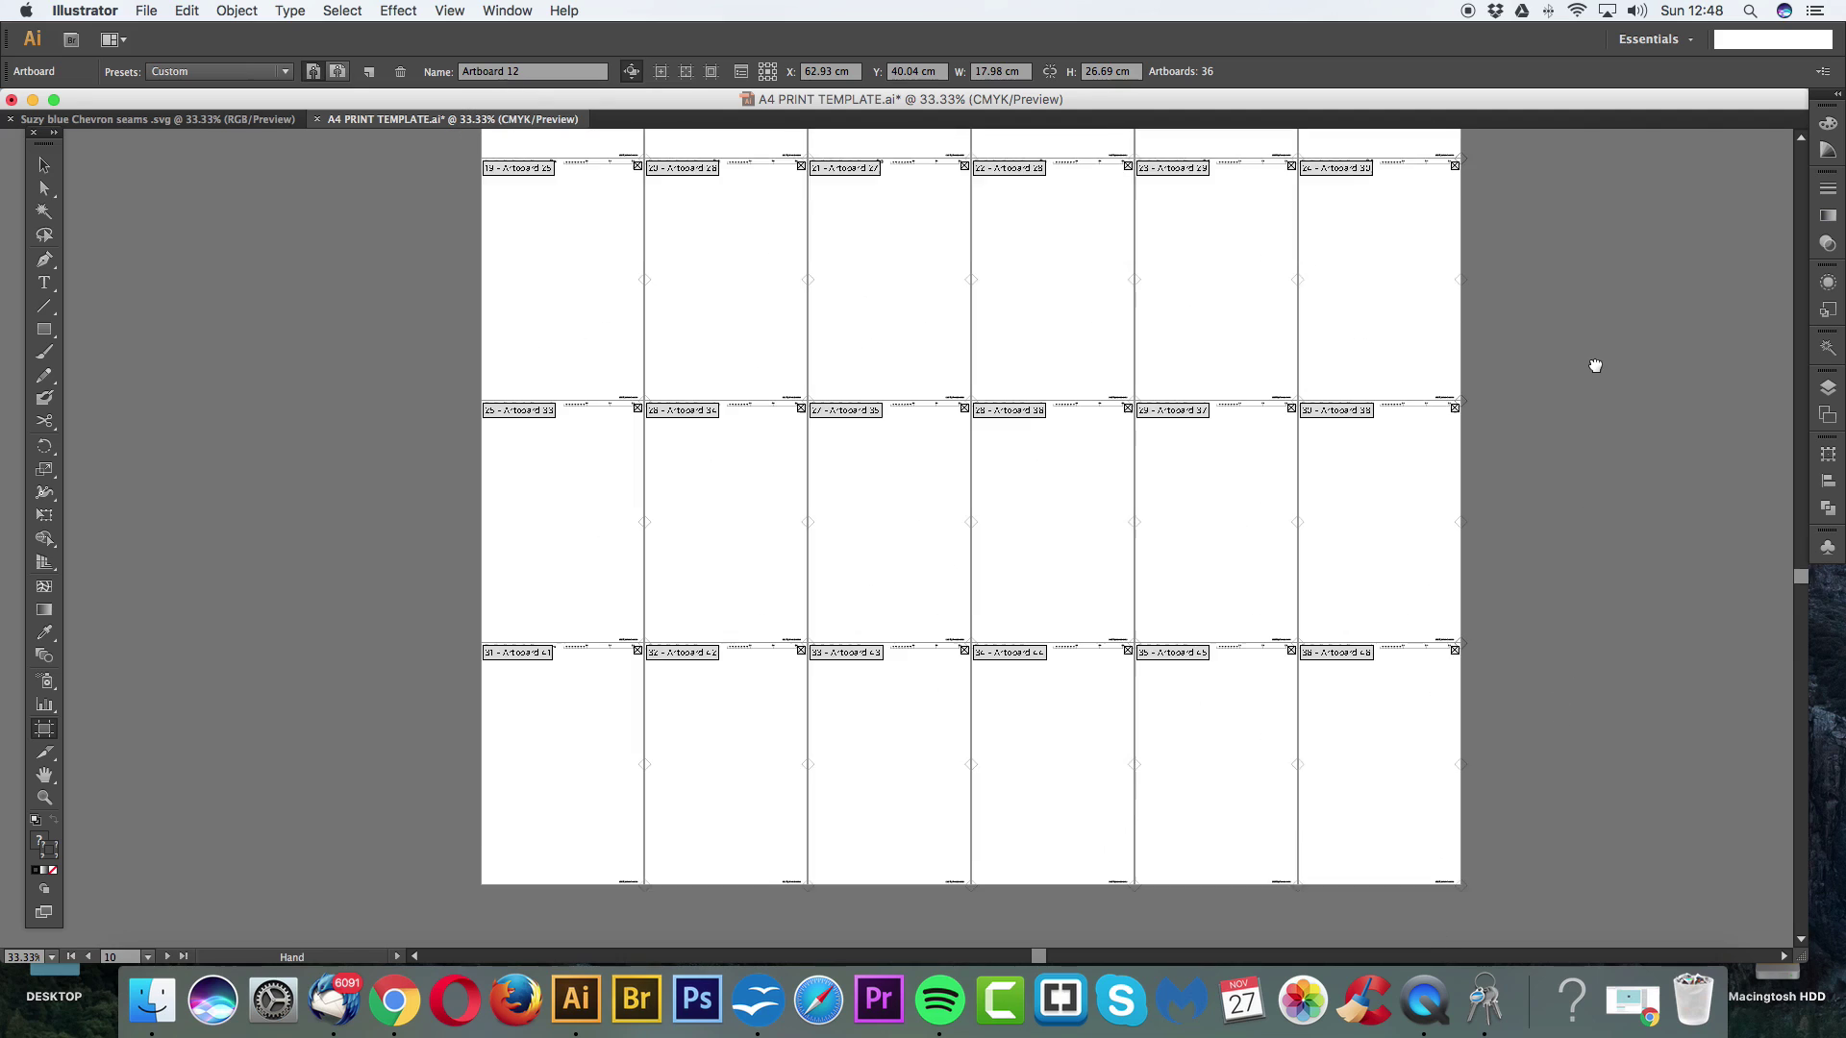
click(1361, 587)
key(Delete)
key(Delete)
key(Delete)
key(Delete)
key(Delete)
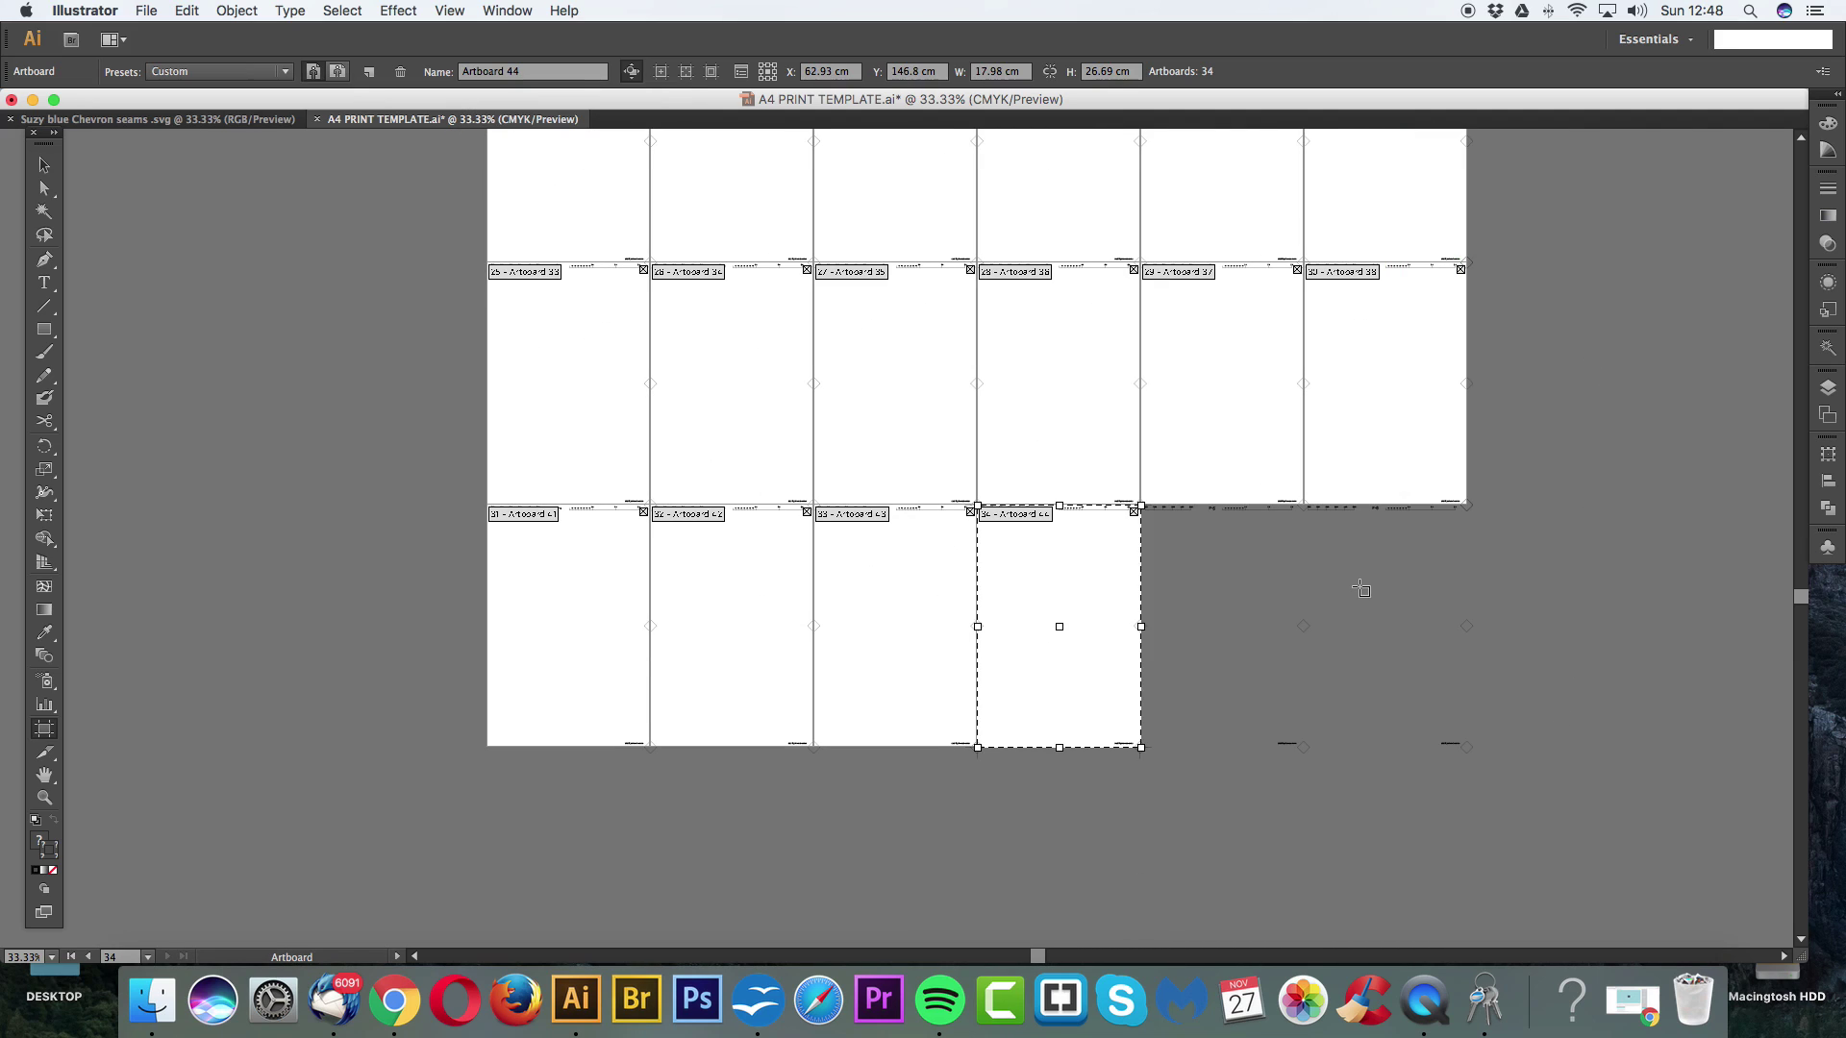
key(Delete)
key(Delete)
key(Delete)
key(Delete)
key(Delete)
key(Delete)
key(Delete)
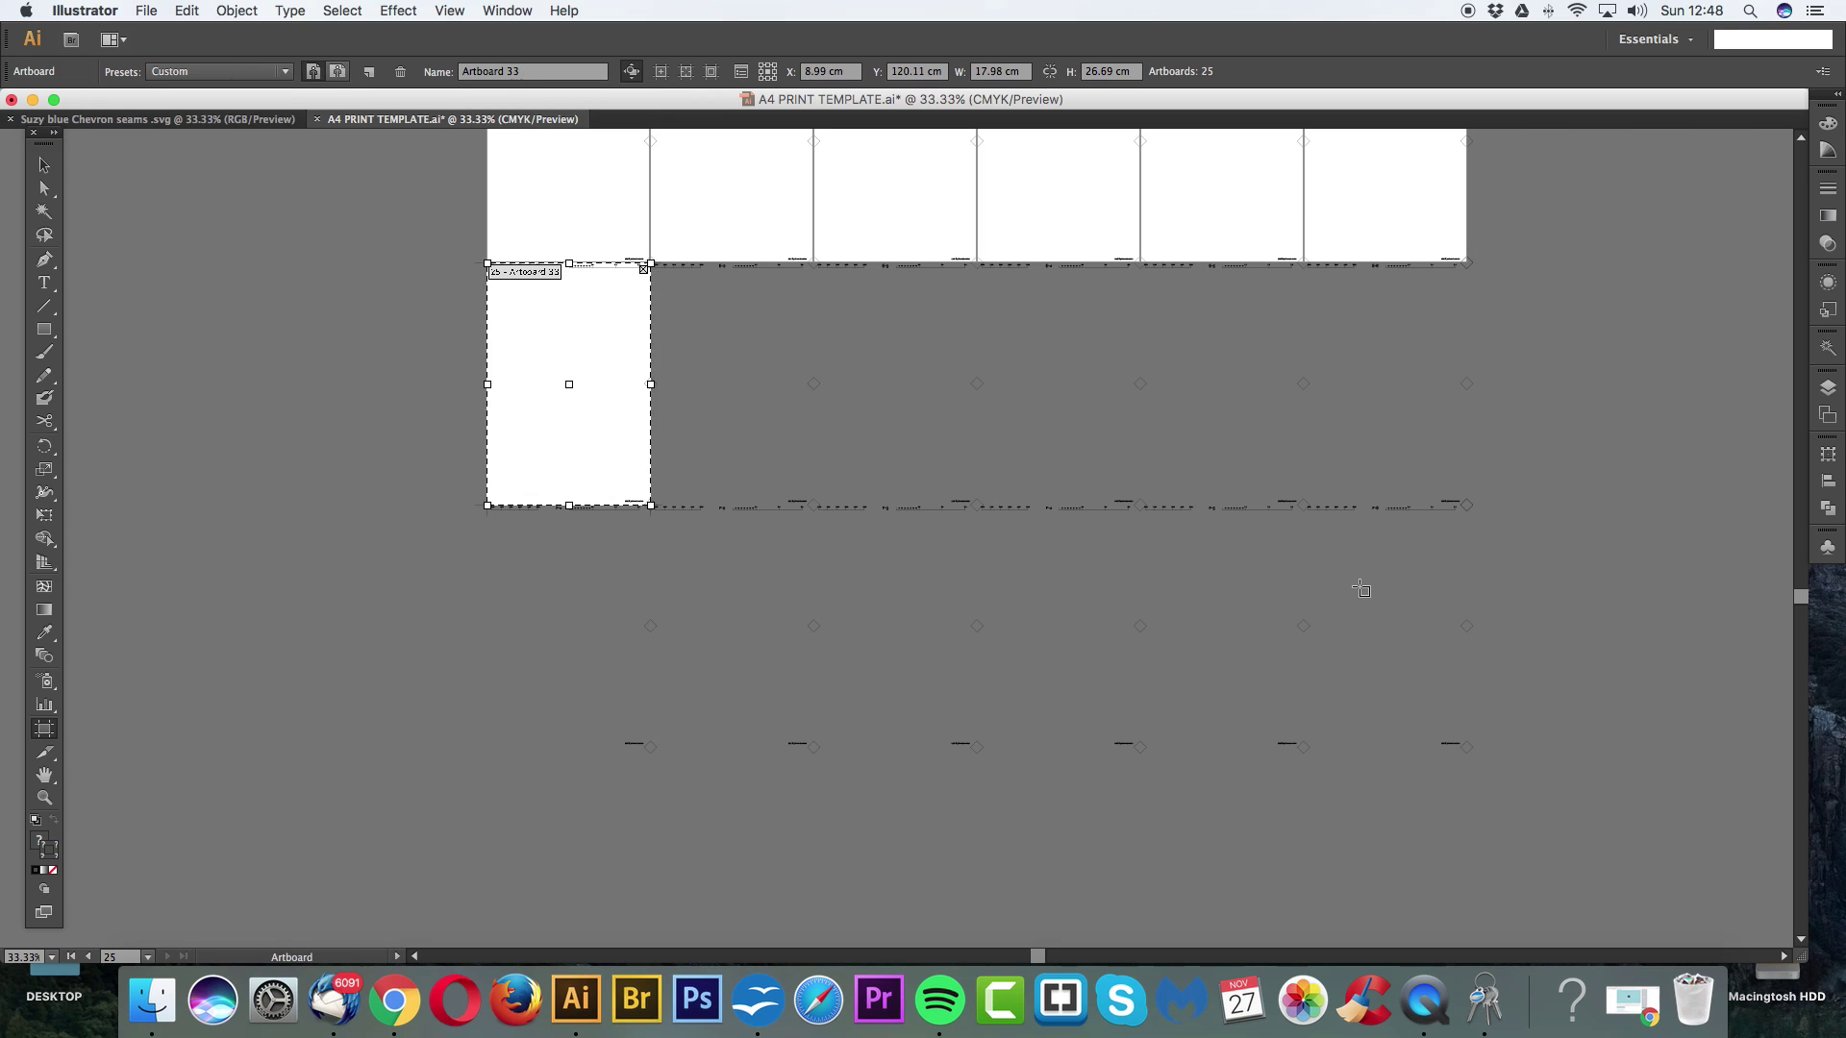
Step: Keep deleting empty artboards, working back up through the grid
scroll(1116, 510, up, 2)
scroll(1116, 510, up, 3)
key(Delete)
key(Delete)
key(Delete)
key(Delete)
key(Delete)
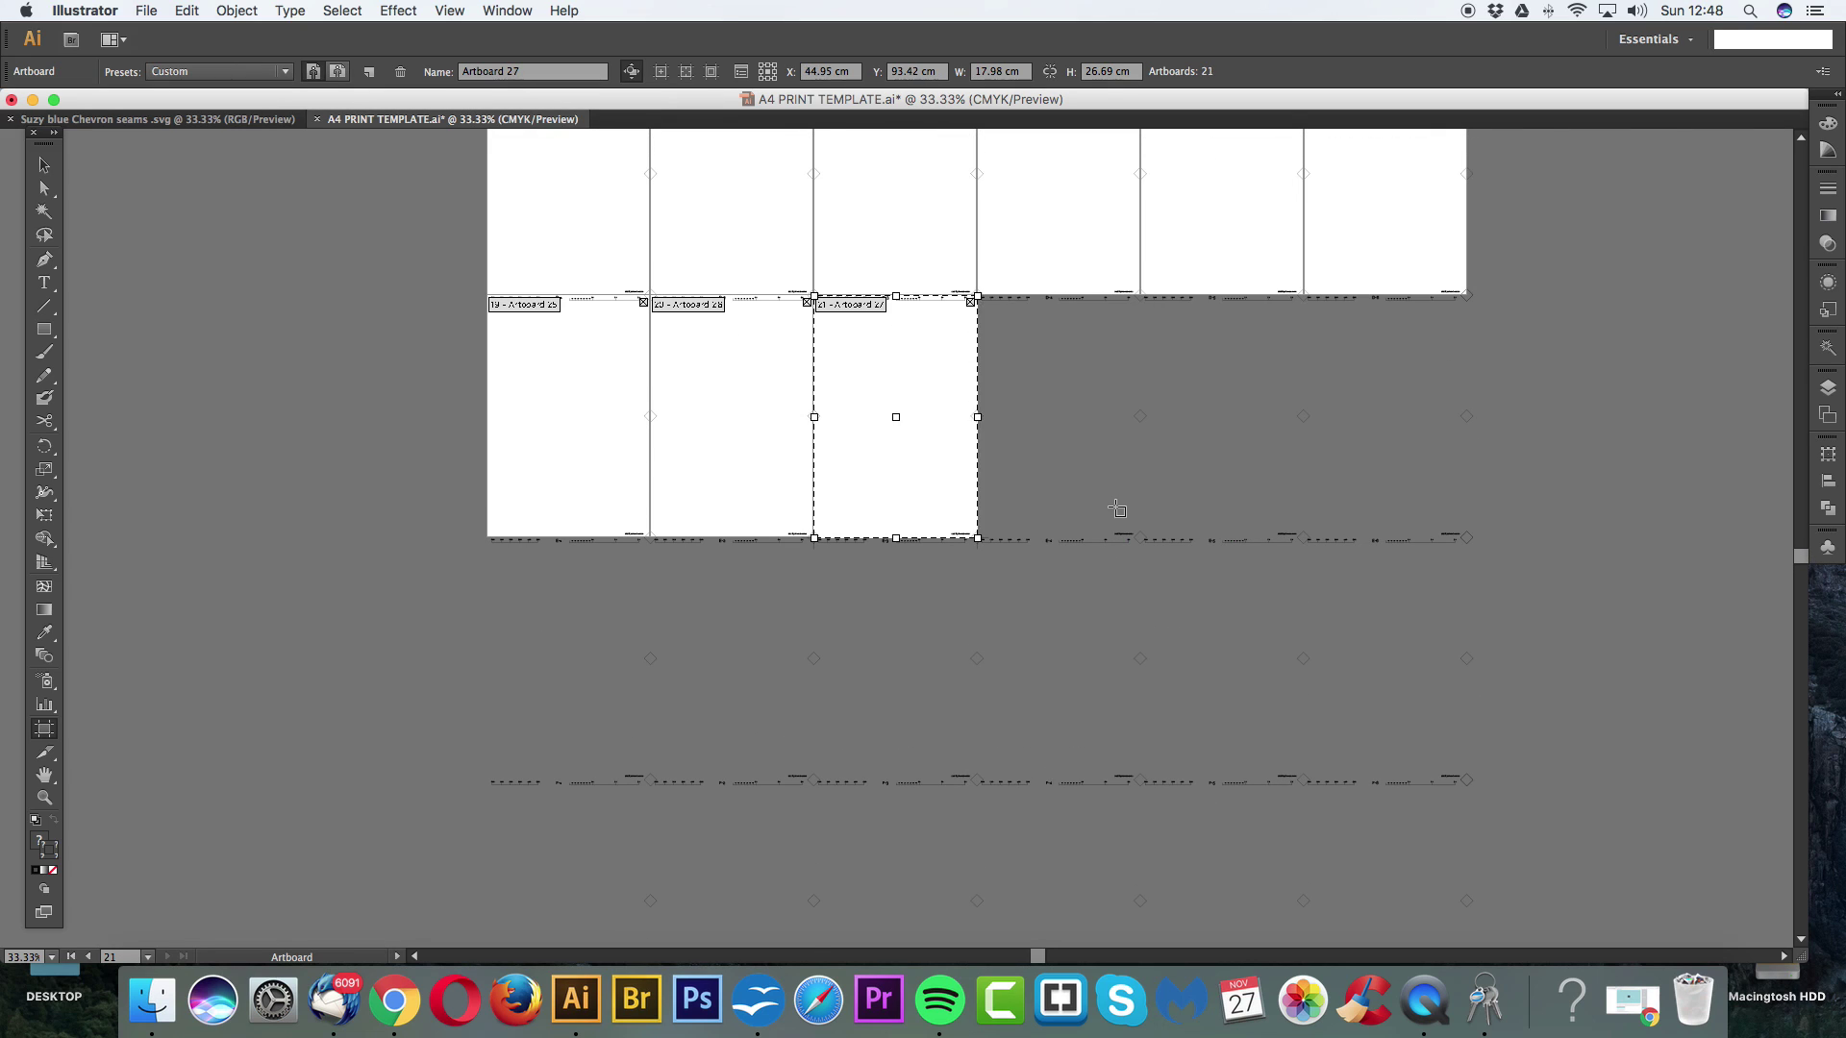
scroll(1116, 509, up, 3)
scroll(1116, 509, up, 1)
key(Delete)
key(Delete)
key(Delete)
key(Delete)
key(Delete)
key(Delete)
key(Delete)
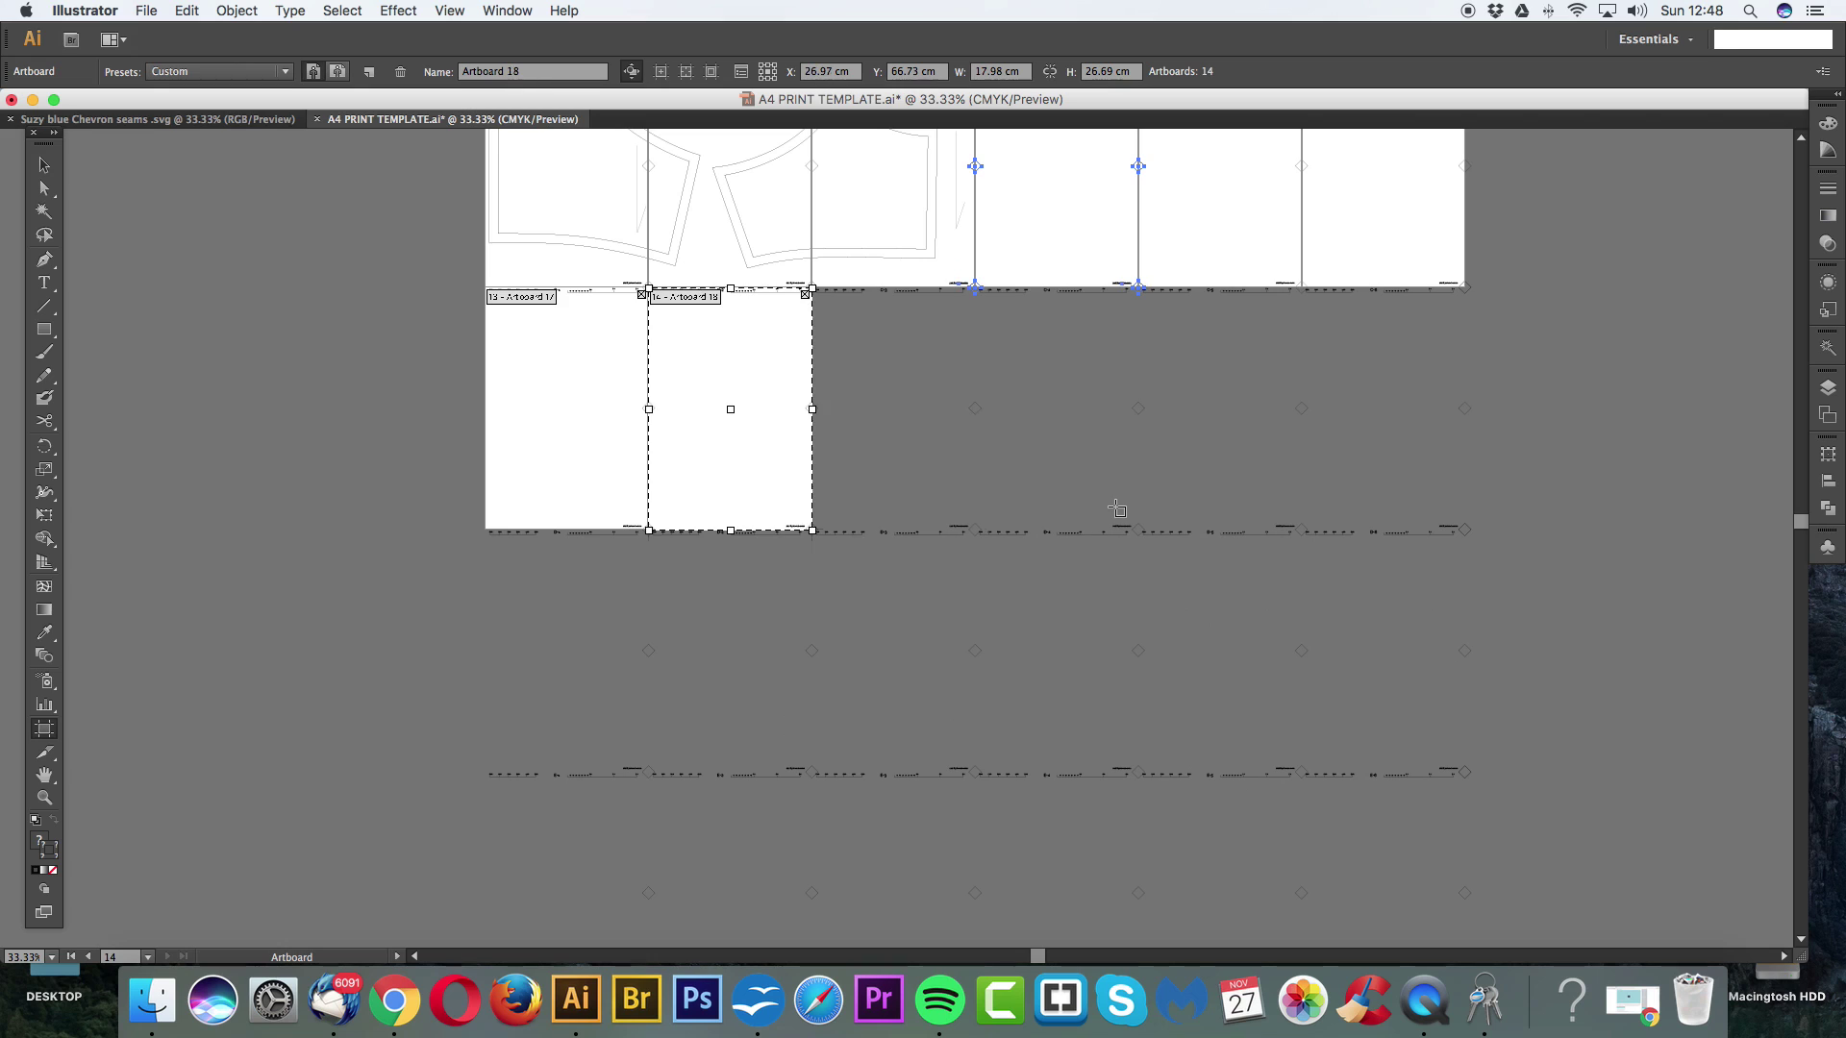
scroll(1116, 509, up, 3)
key(Delete)
key(Delete)
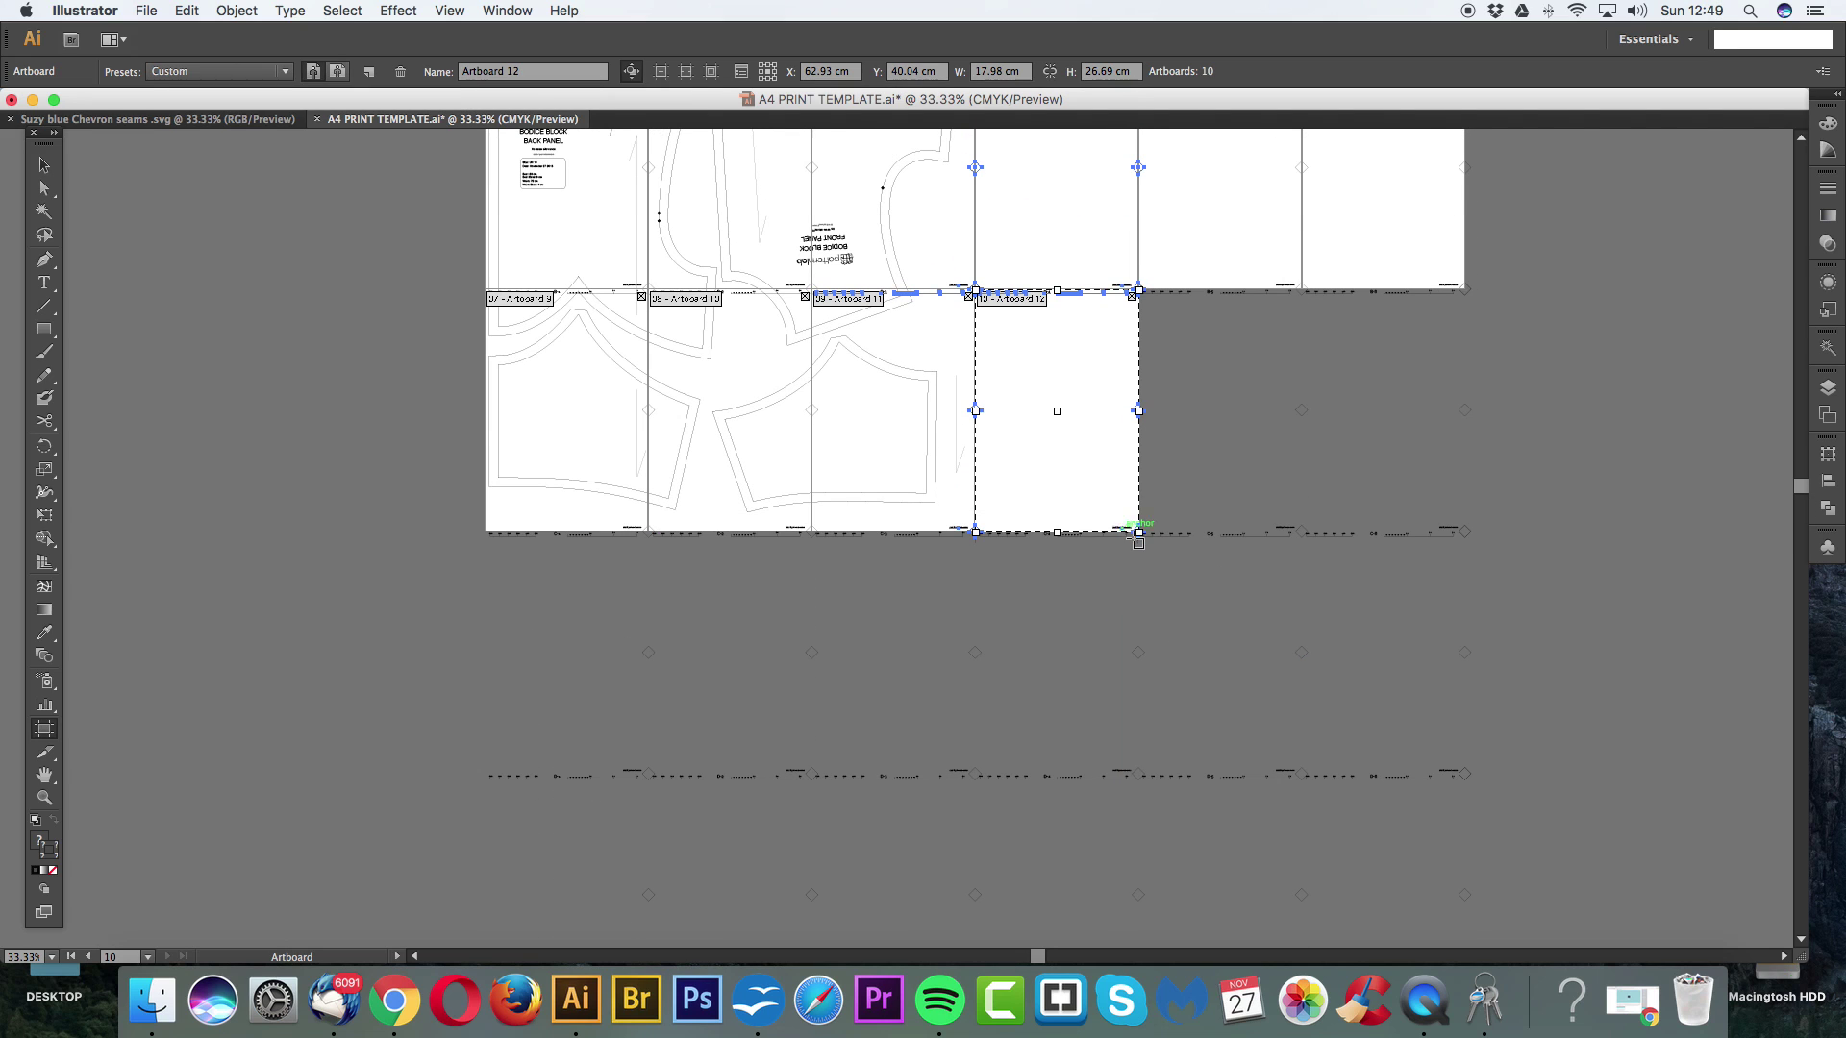
scroll(1116, 509, up, 7)
key(Delete)
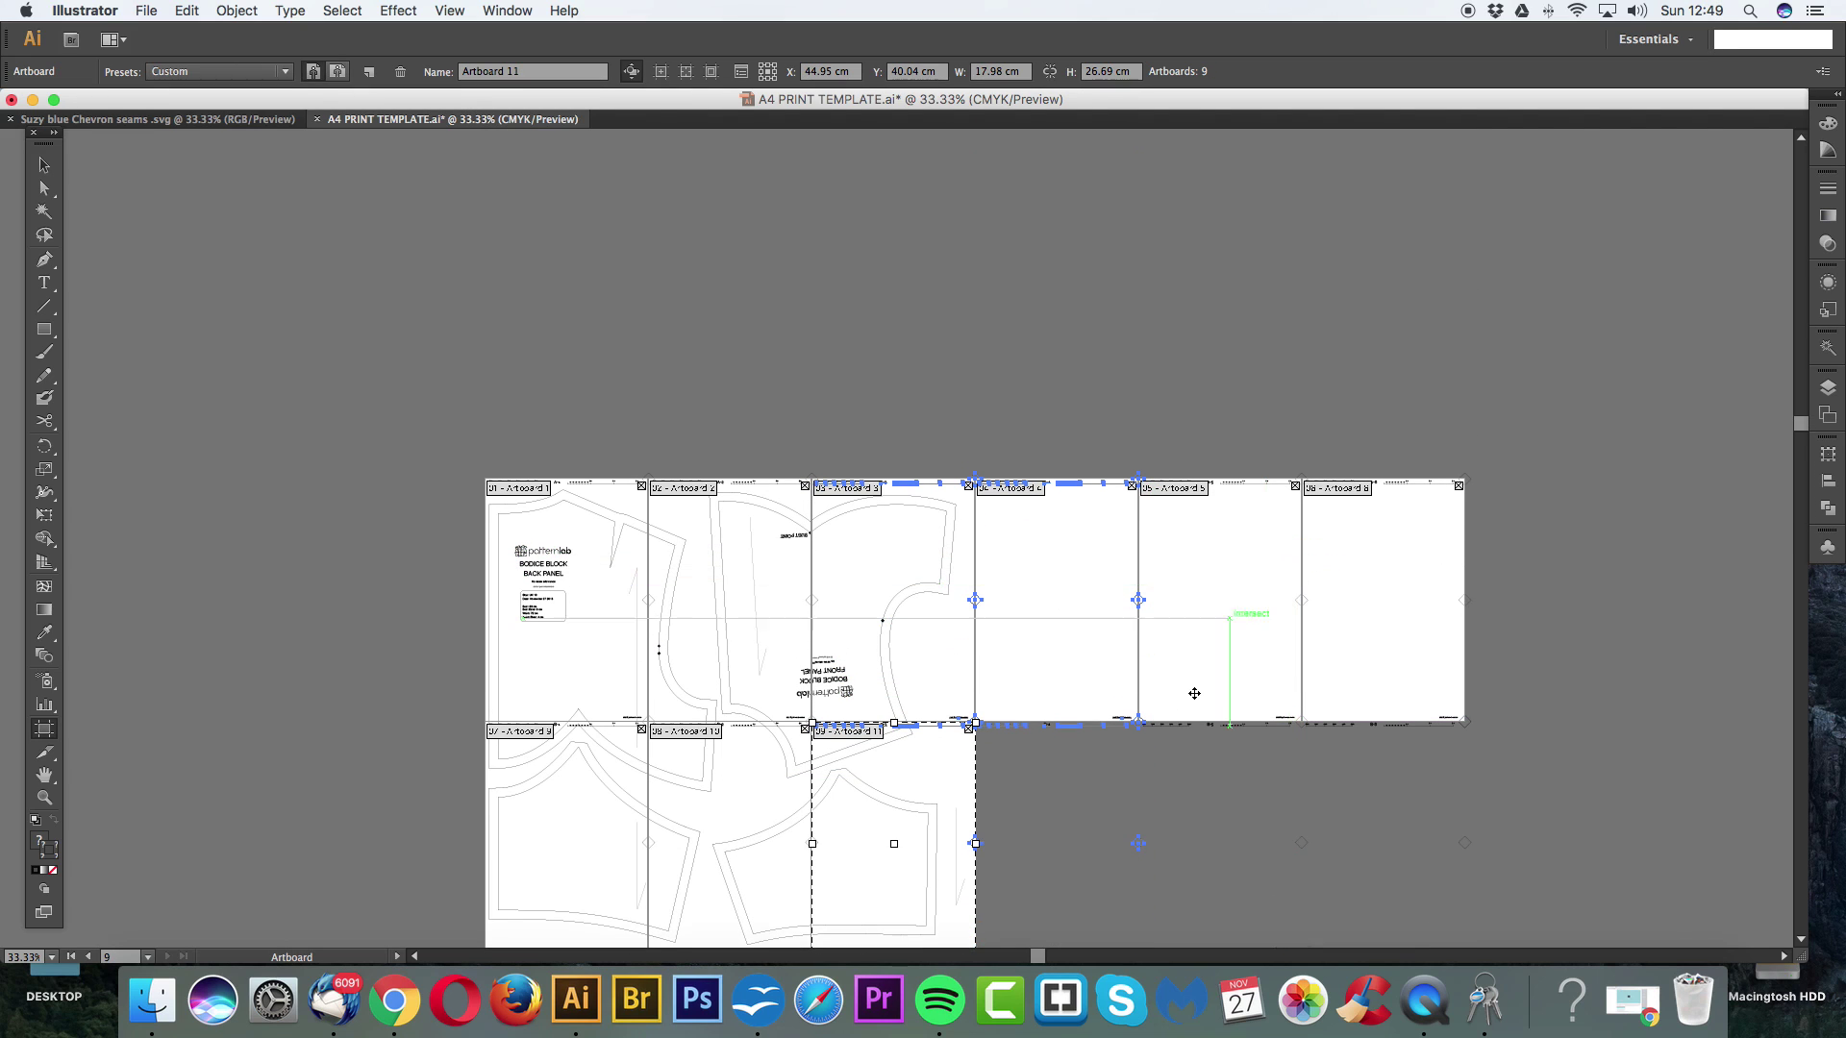
scroll(1199, 667, down, 5)
key(Delete)
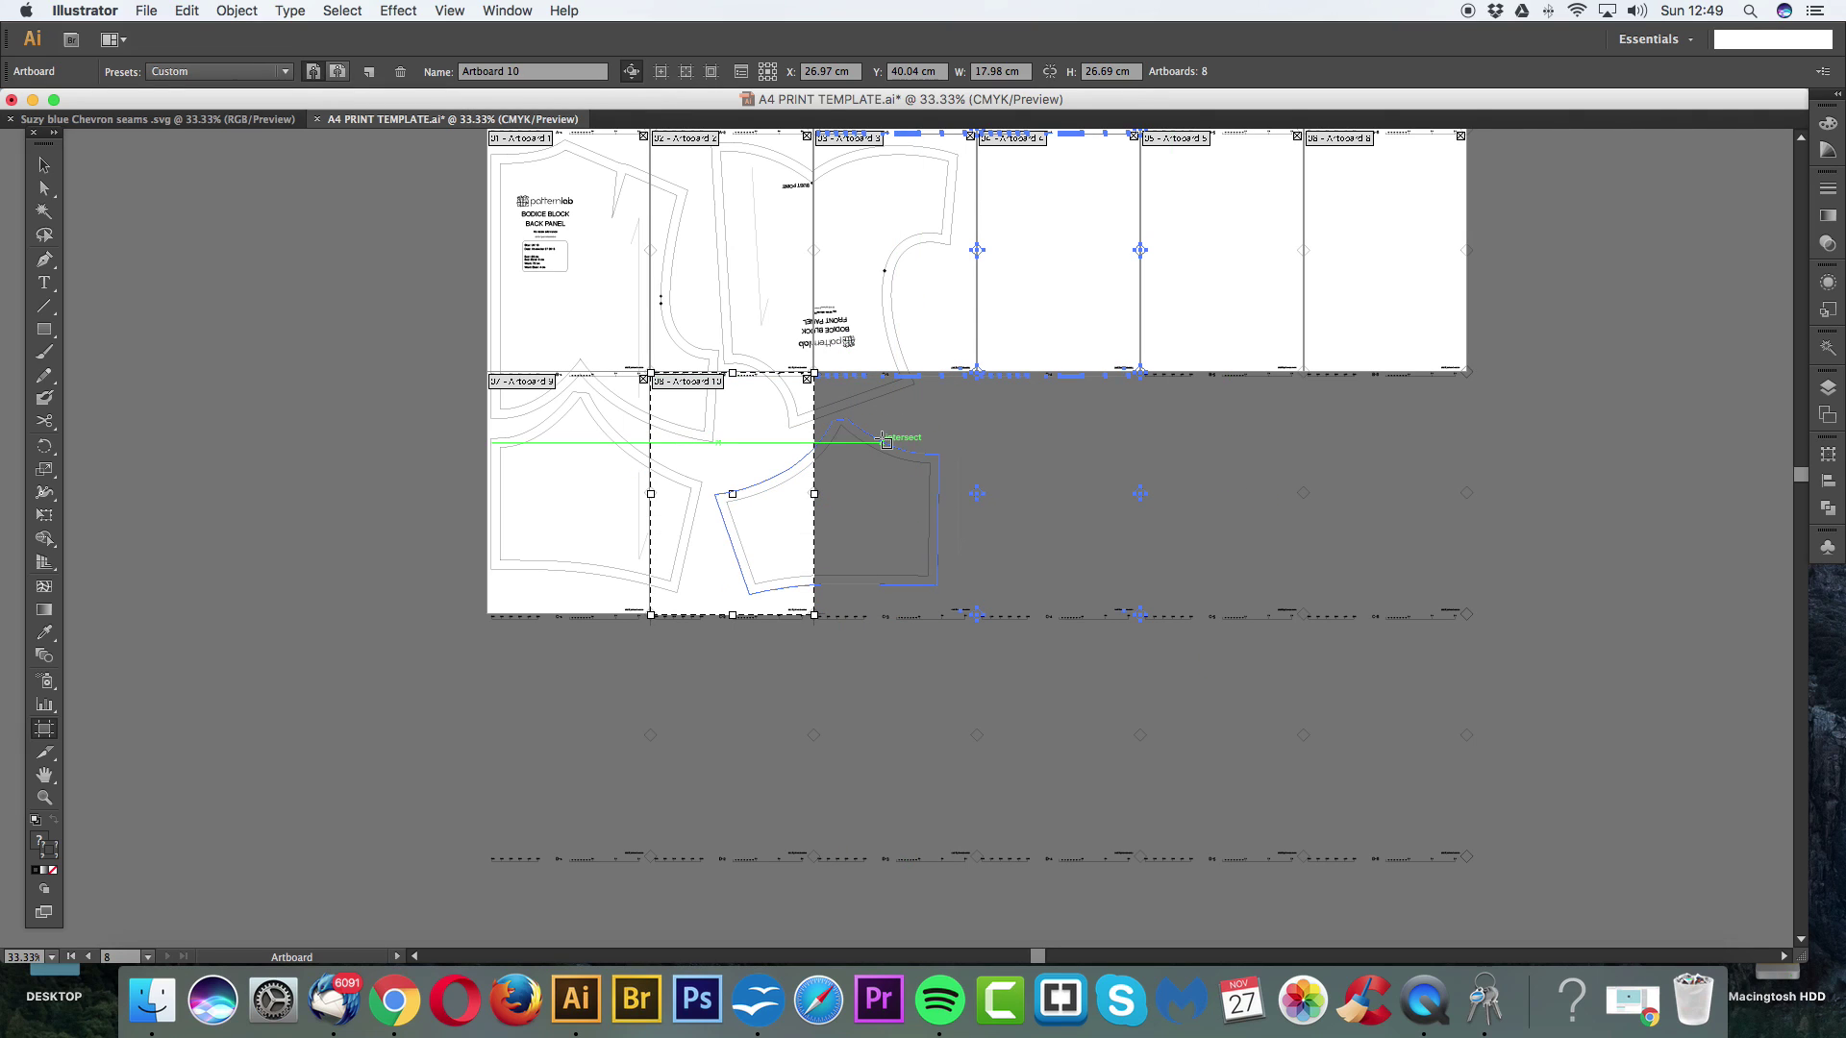
Step: Undo the mistaken artboard deletion, remove two empty top-row artboards and reposition one in the six-page grid
click(187, 11)
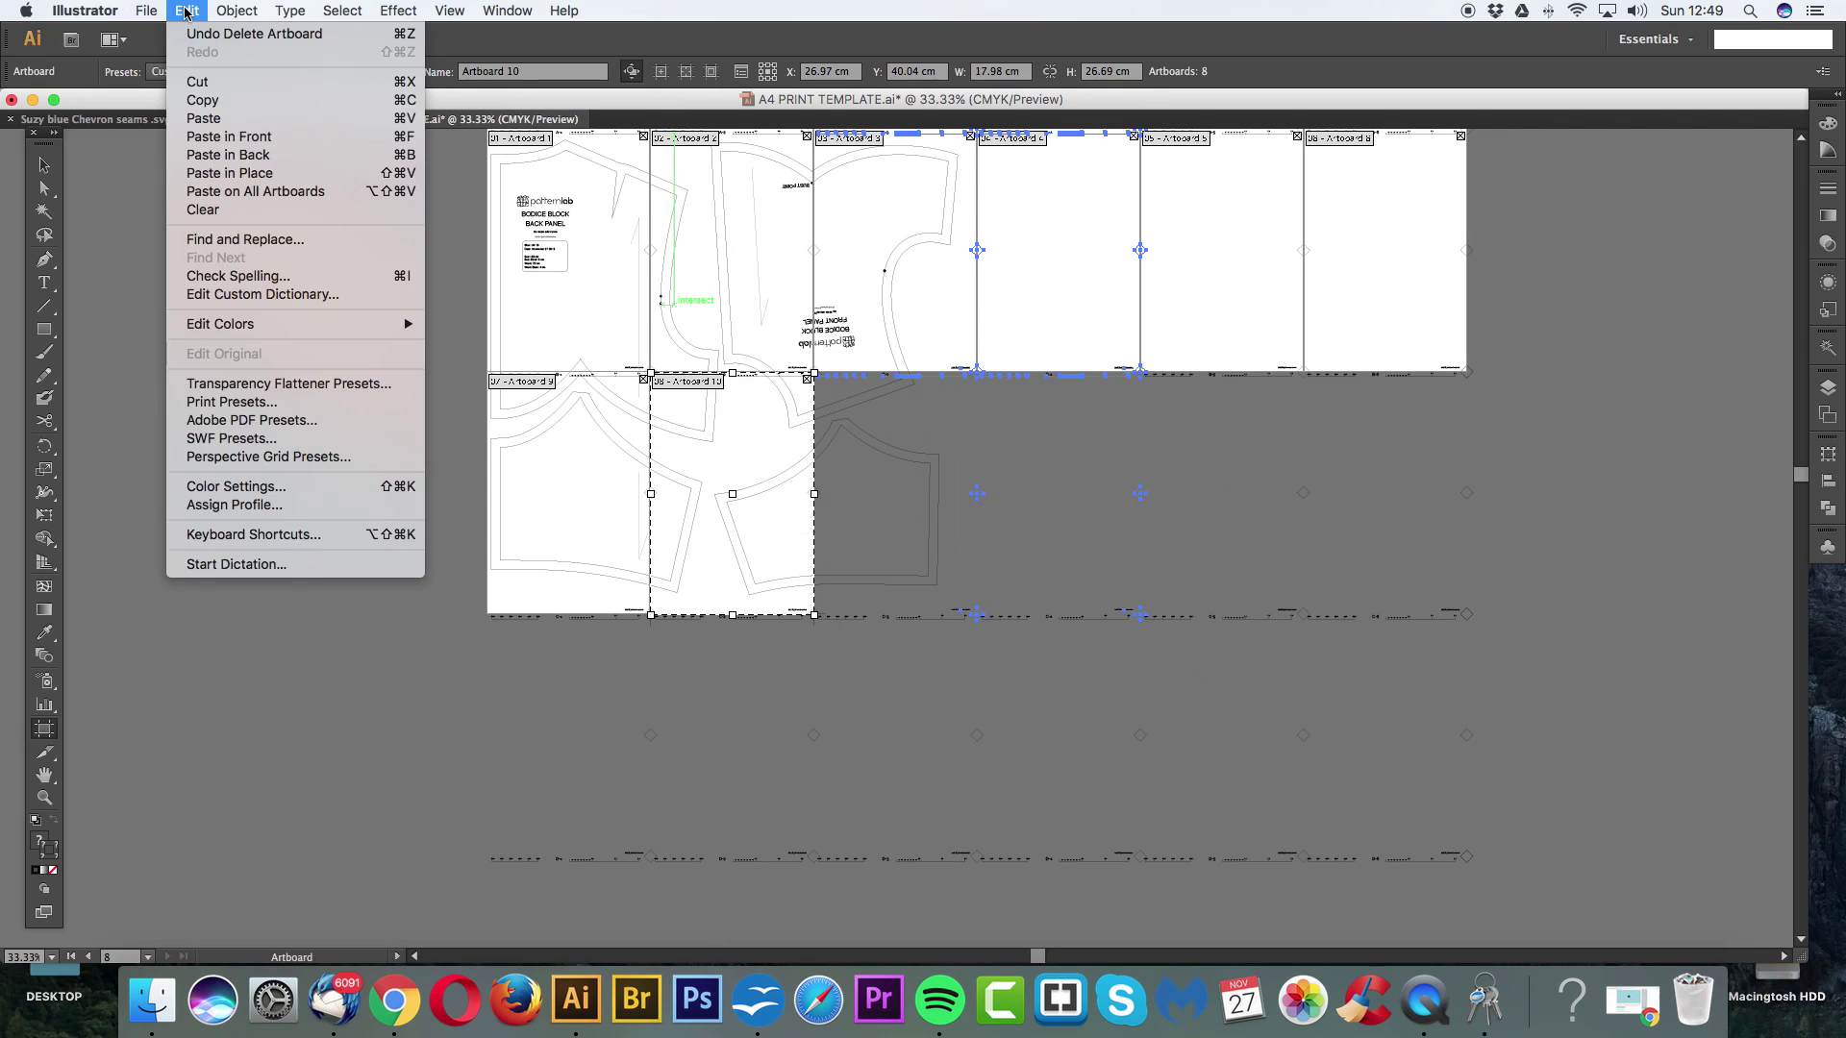
click(224, 36)
scroll(1398, 337, up, 1)
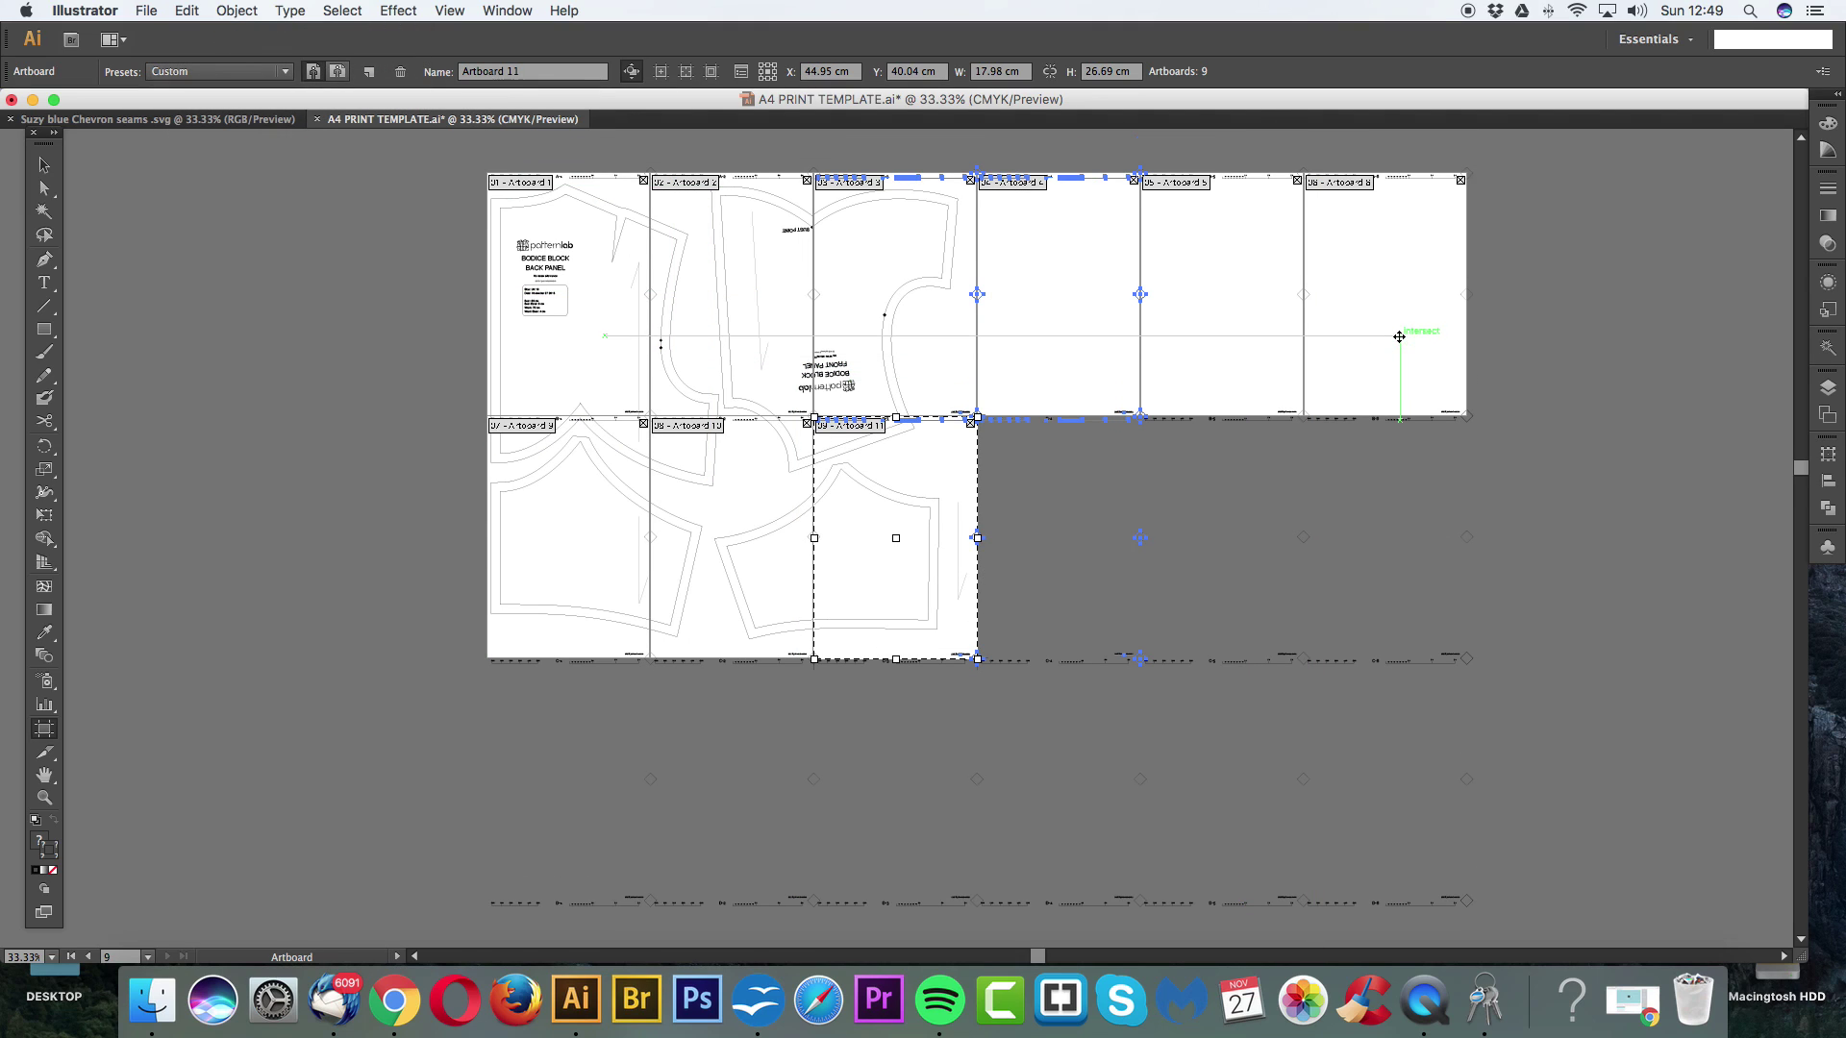
click(1399, 336)
key(Delete)
key(Delete)
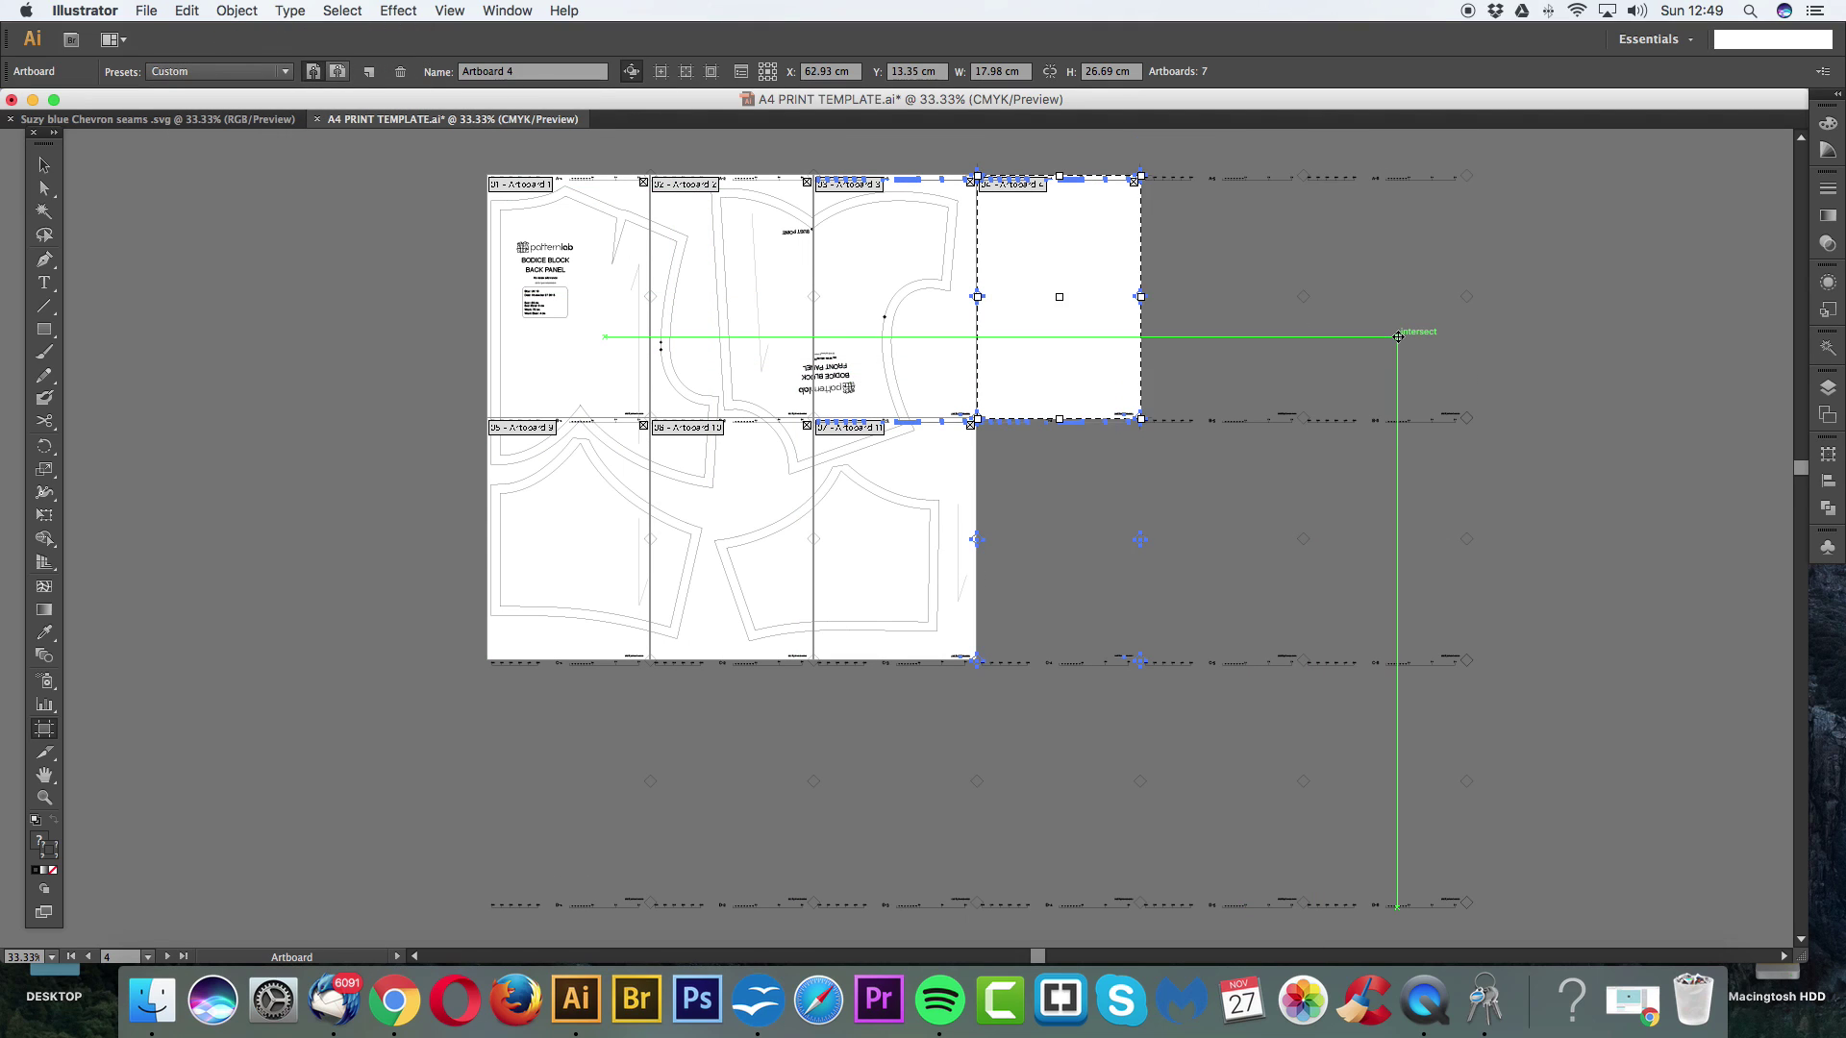
key(Delete)
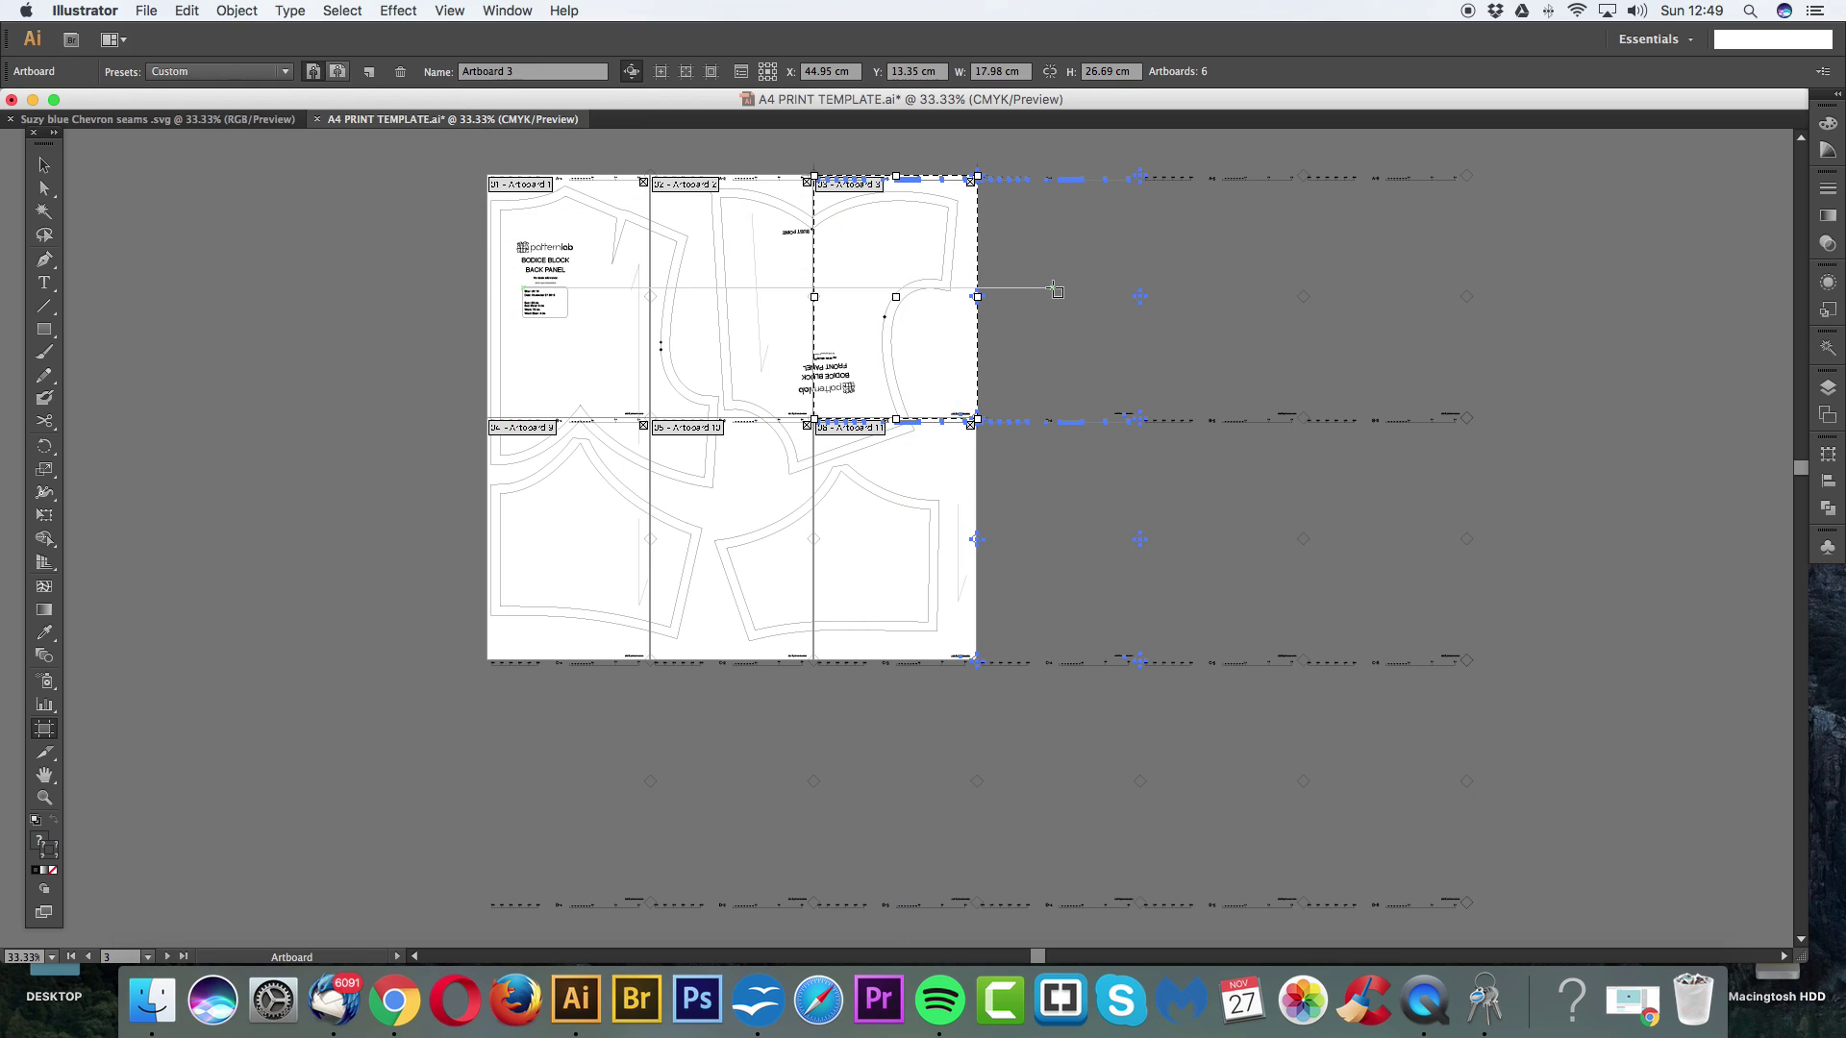
drag(931, 536, 961, 356)
Step: Return to the Selection tool, clear the selection and centre the six pages at 50% zoom
click(43, 164)
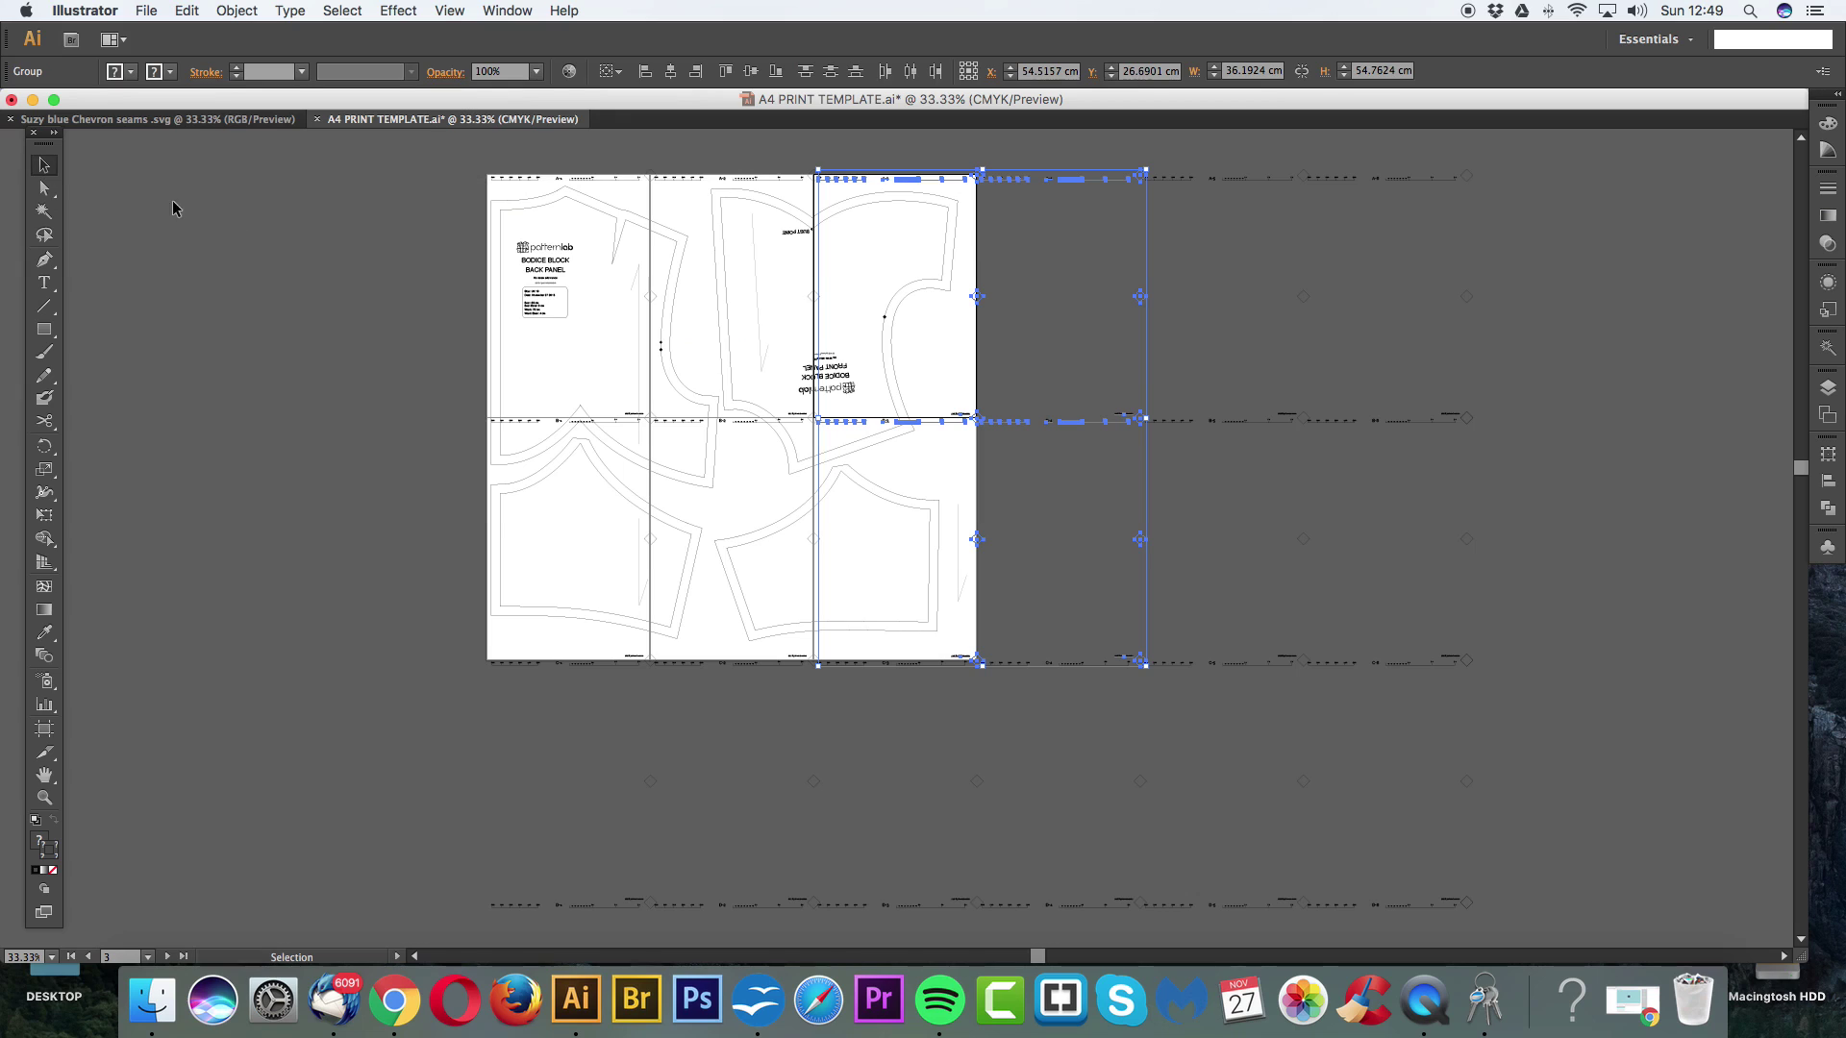
click(413, 261)
scroll(577, 412, left, 3)
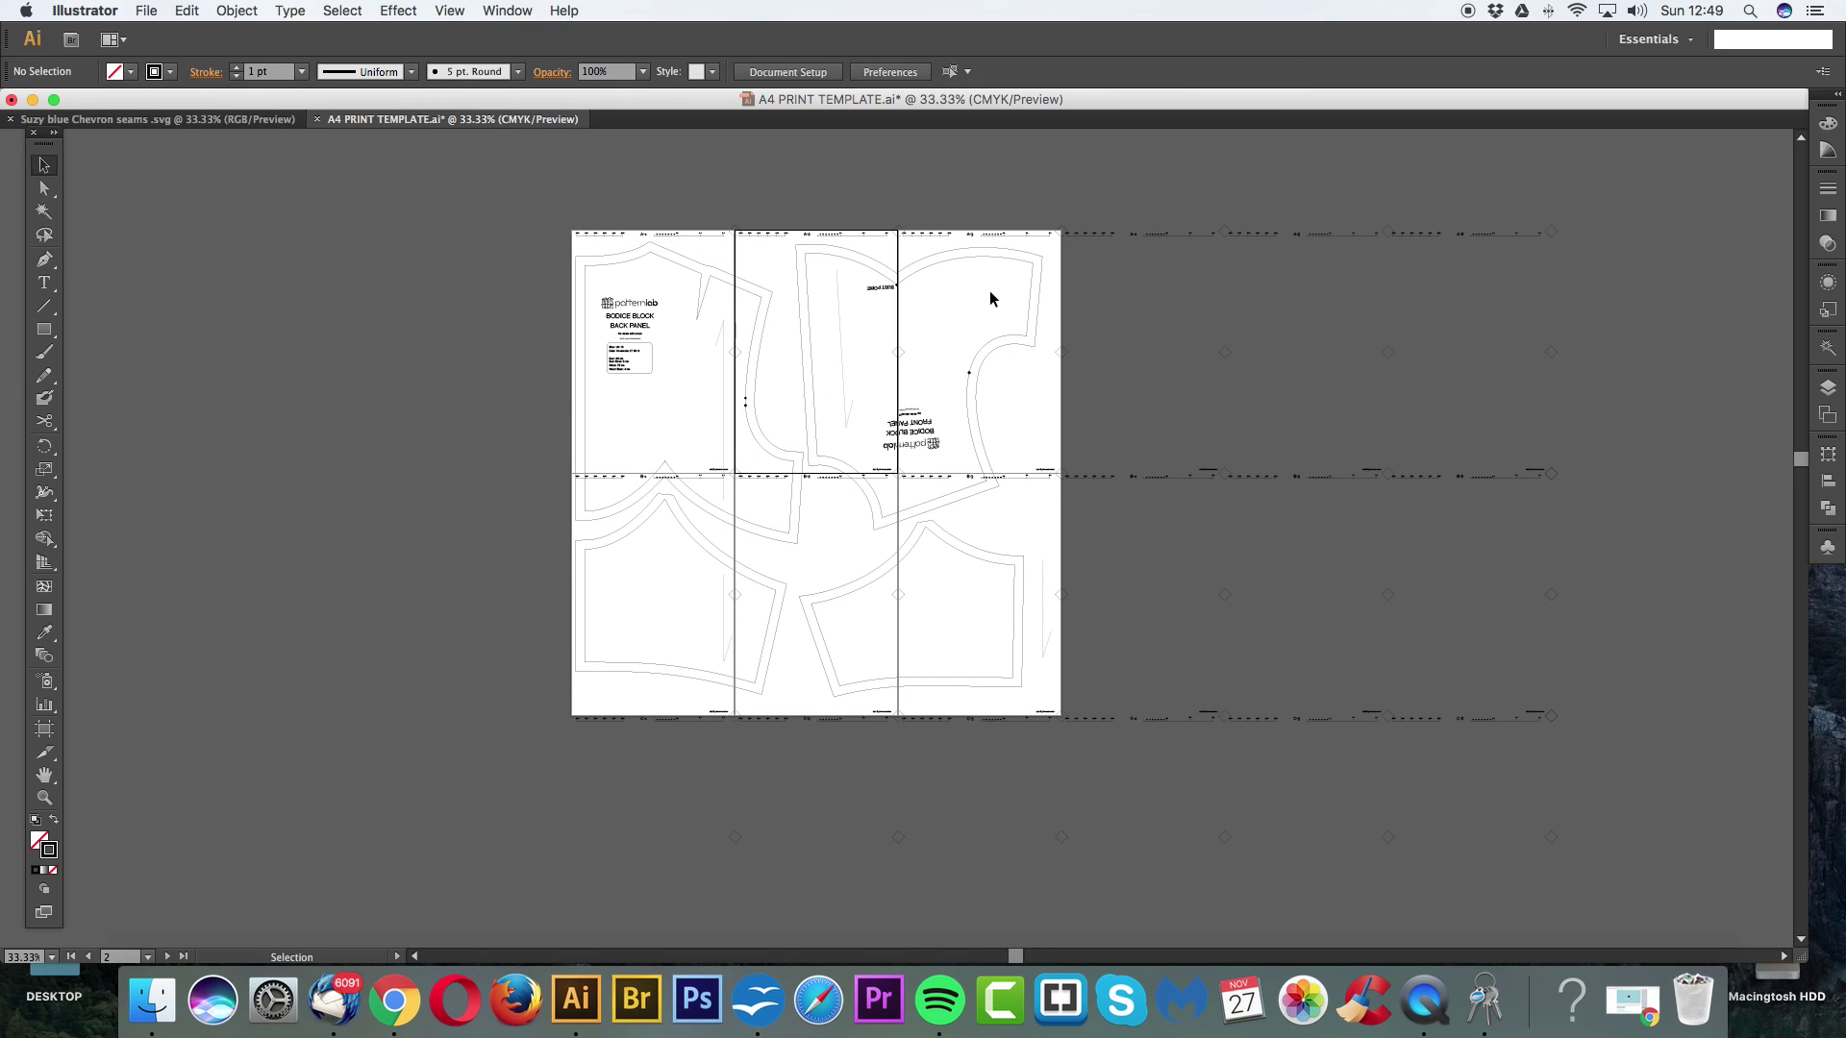
key(super+equal)
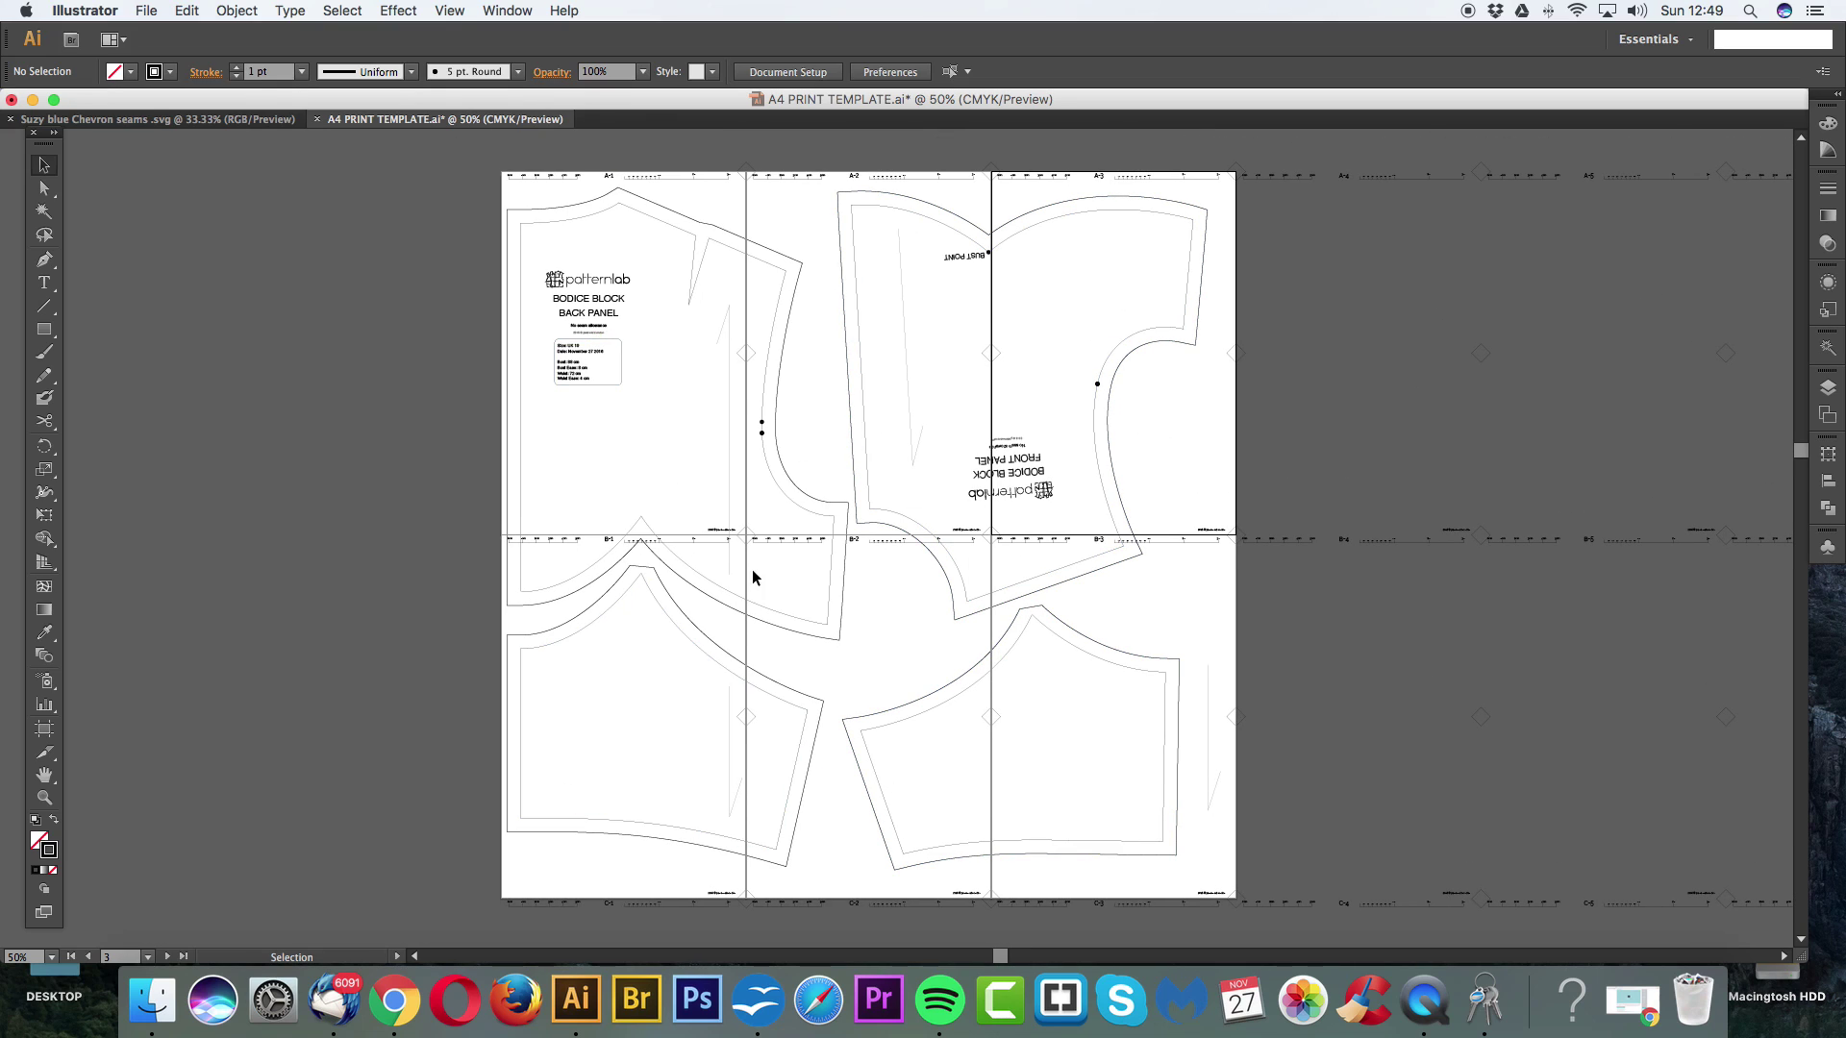
scroll(888, 555, down, 1)
scroll(887, 555, right, 1)
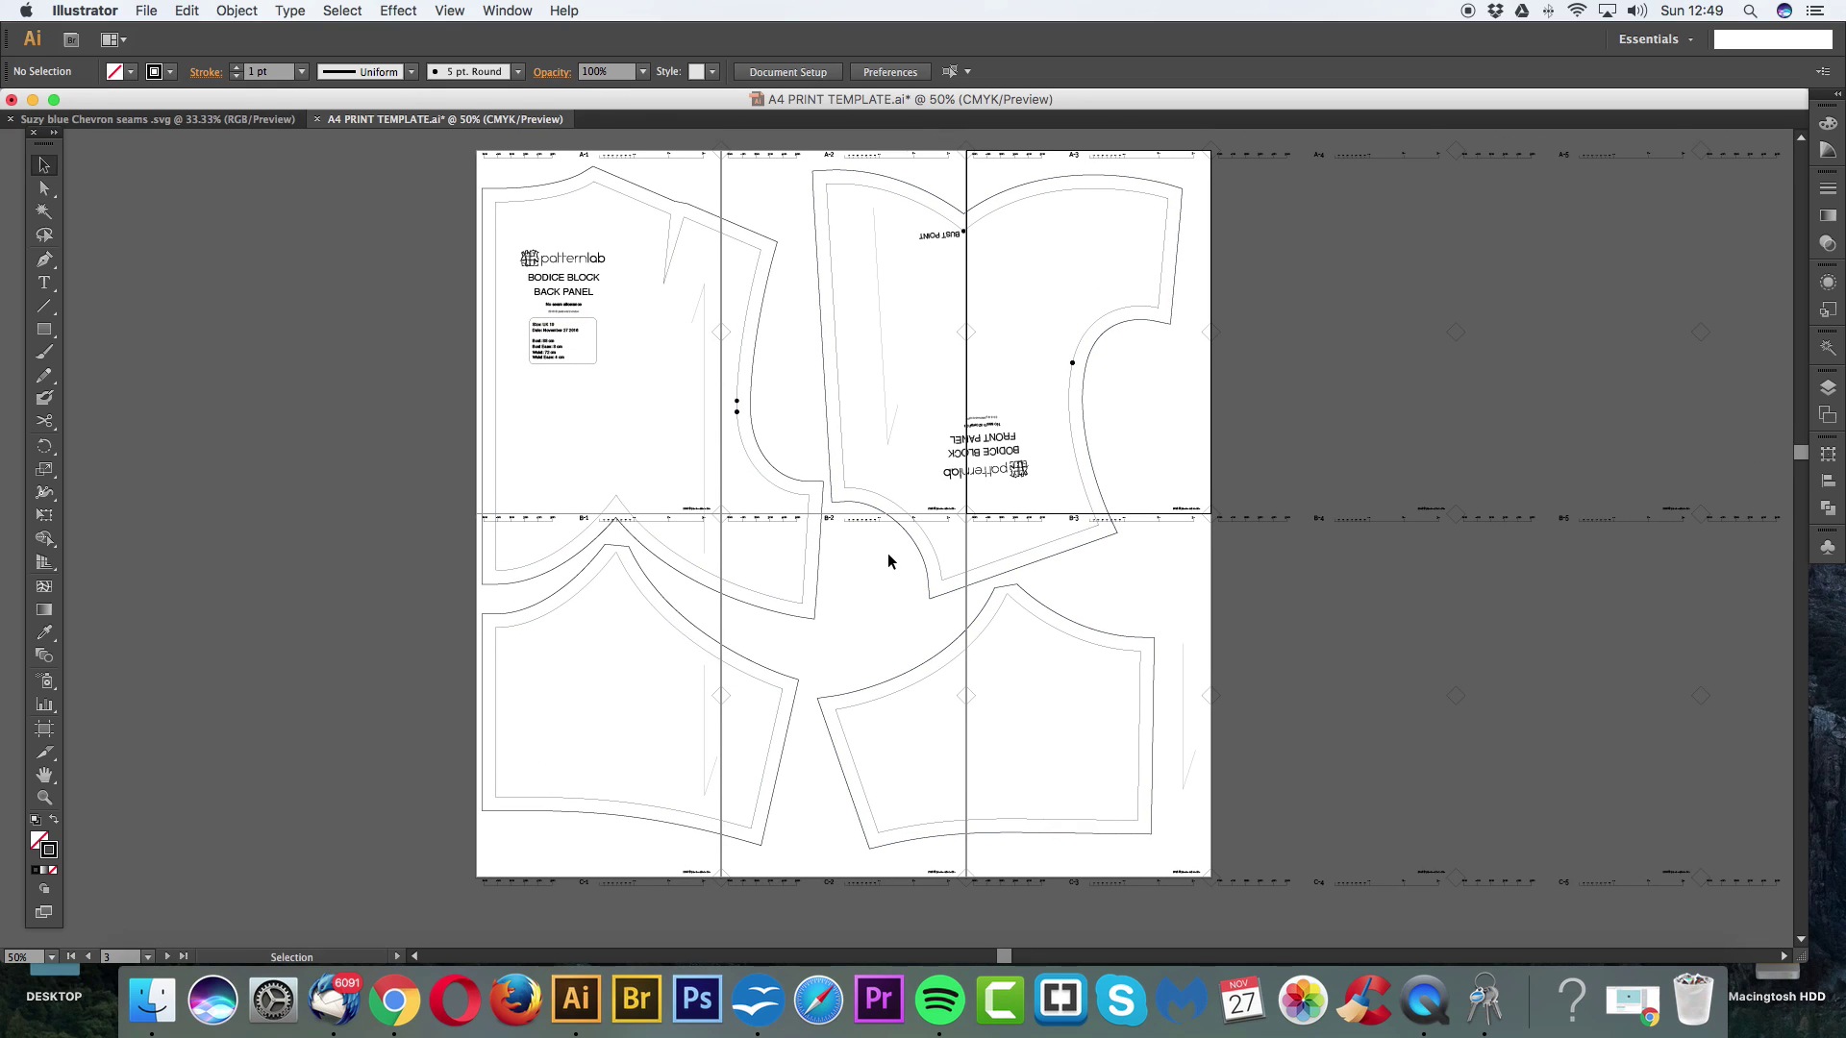
scroll(1327, 544, right, 4)
click(1357, 517)
click(1442, 522)
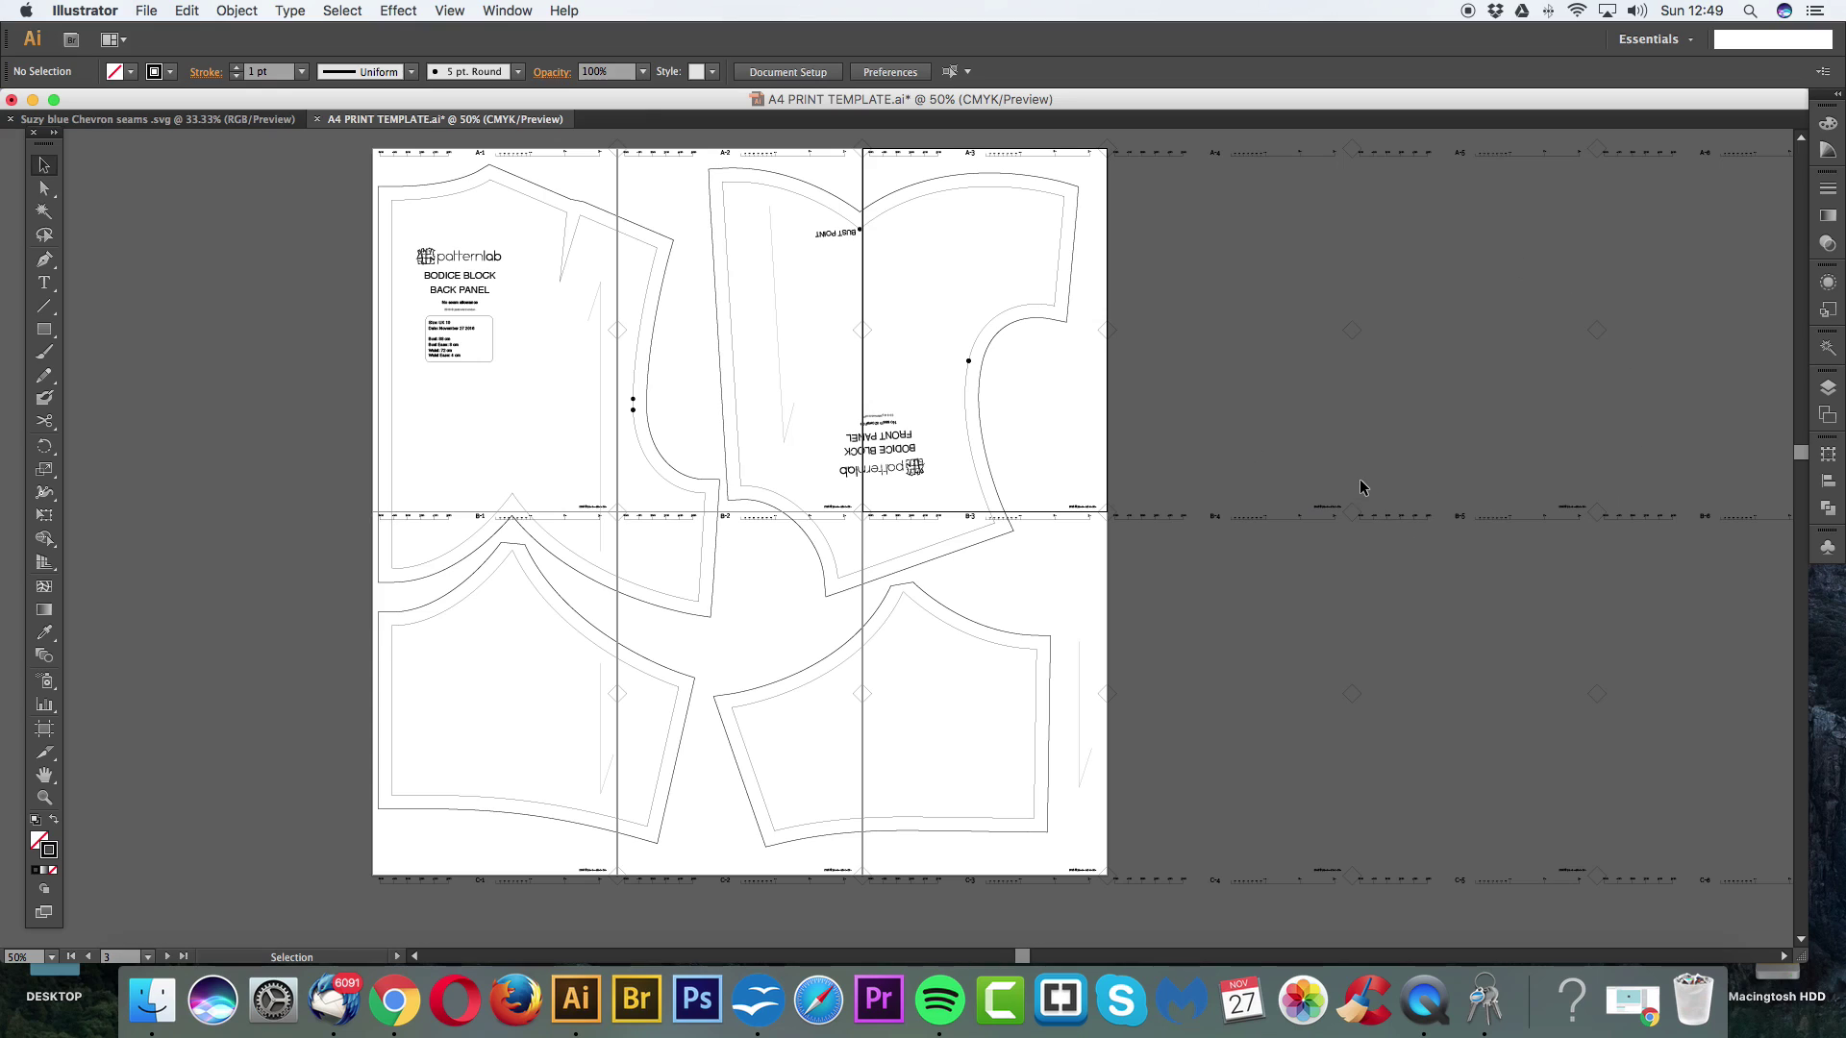
scroll(1318, 424, left, 4)
scroll(1318, 424, up, 1)
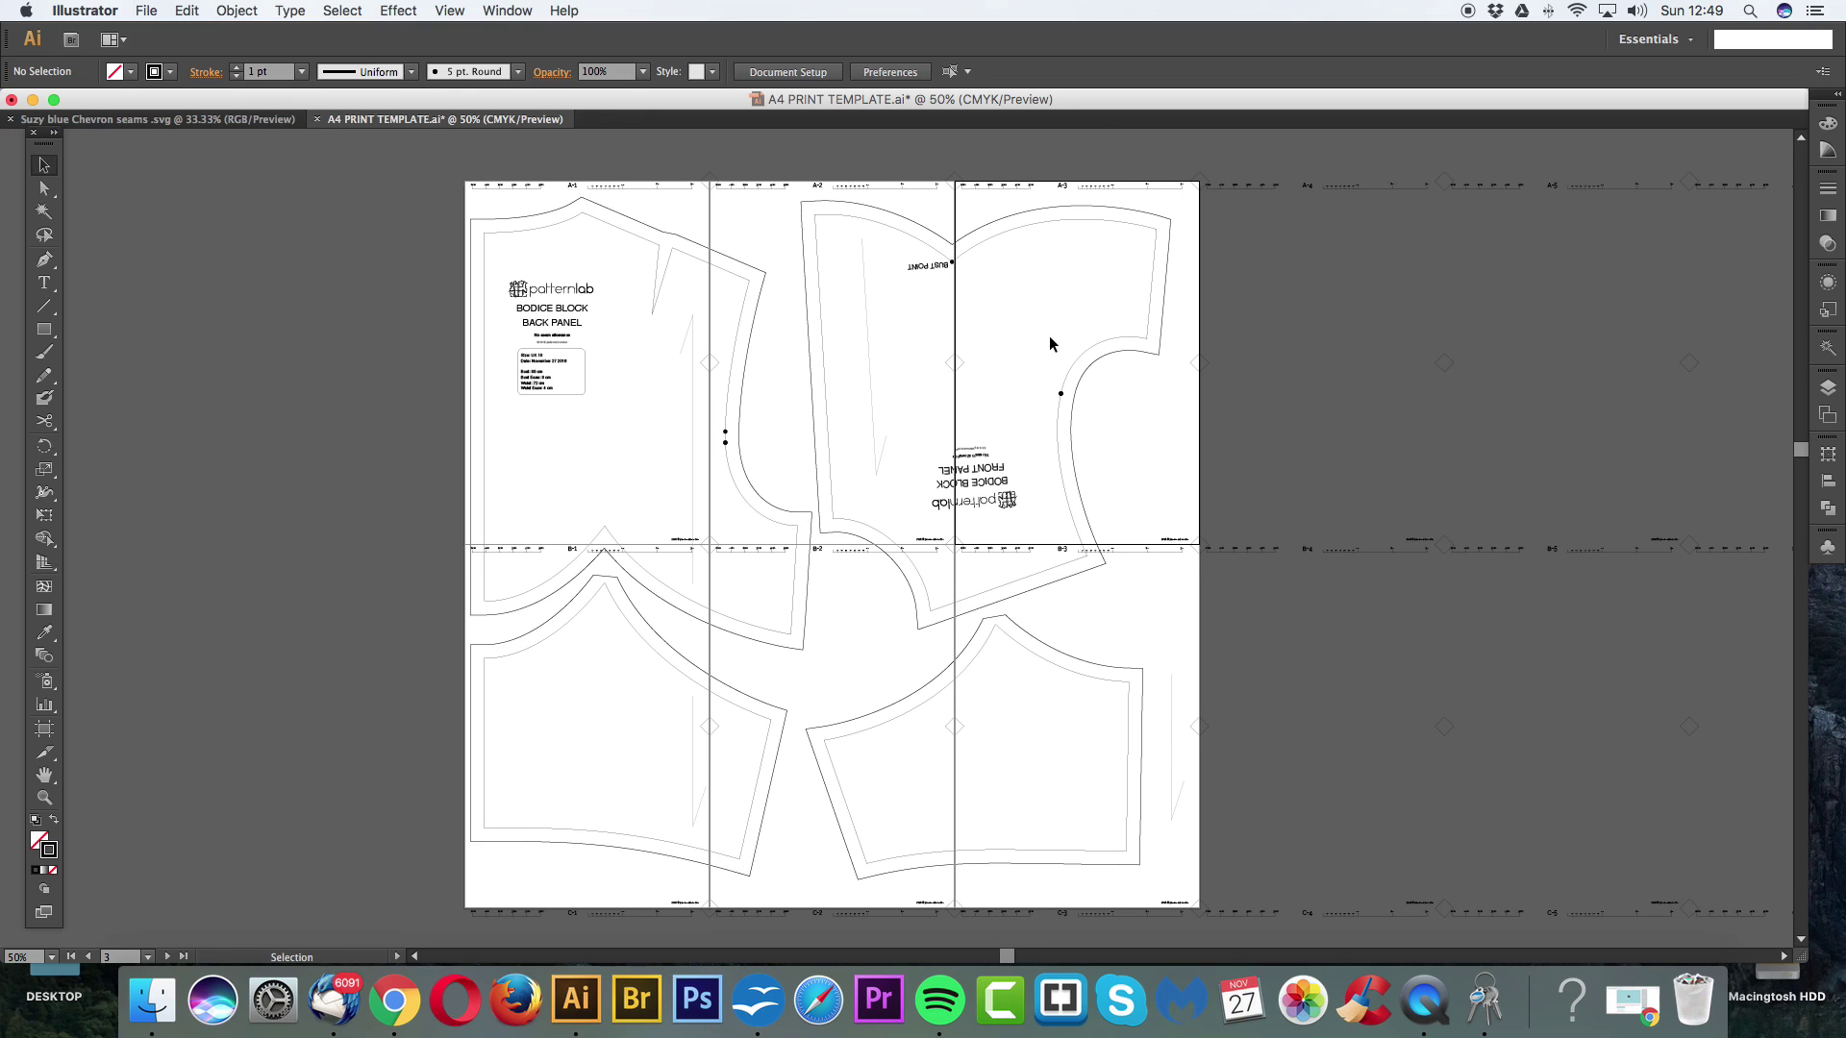
Step: Save the document as an Adobe PDF named 'suzy blue chevron bodice' on the Desktop
click(144, 12)
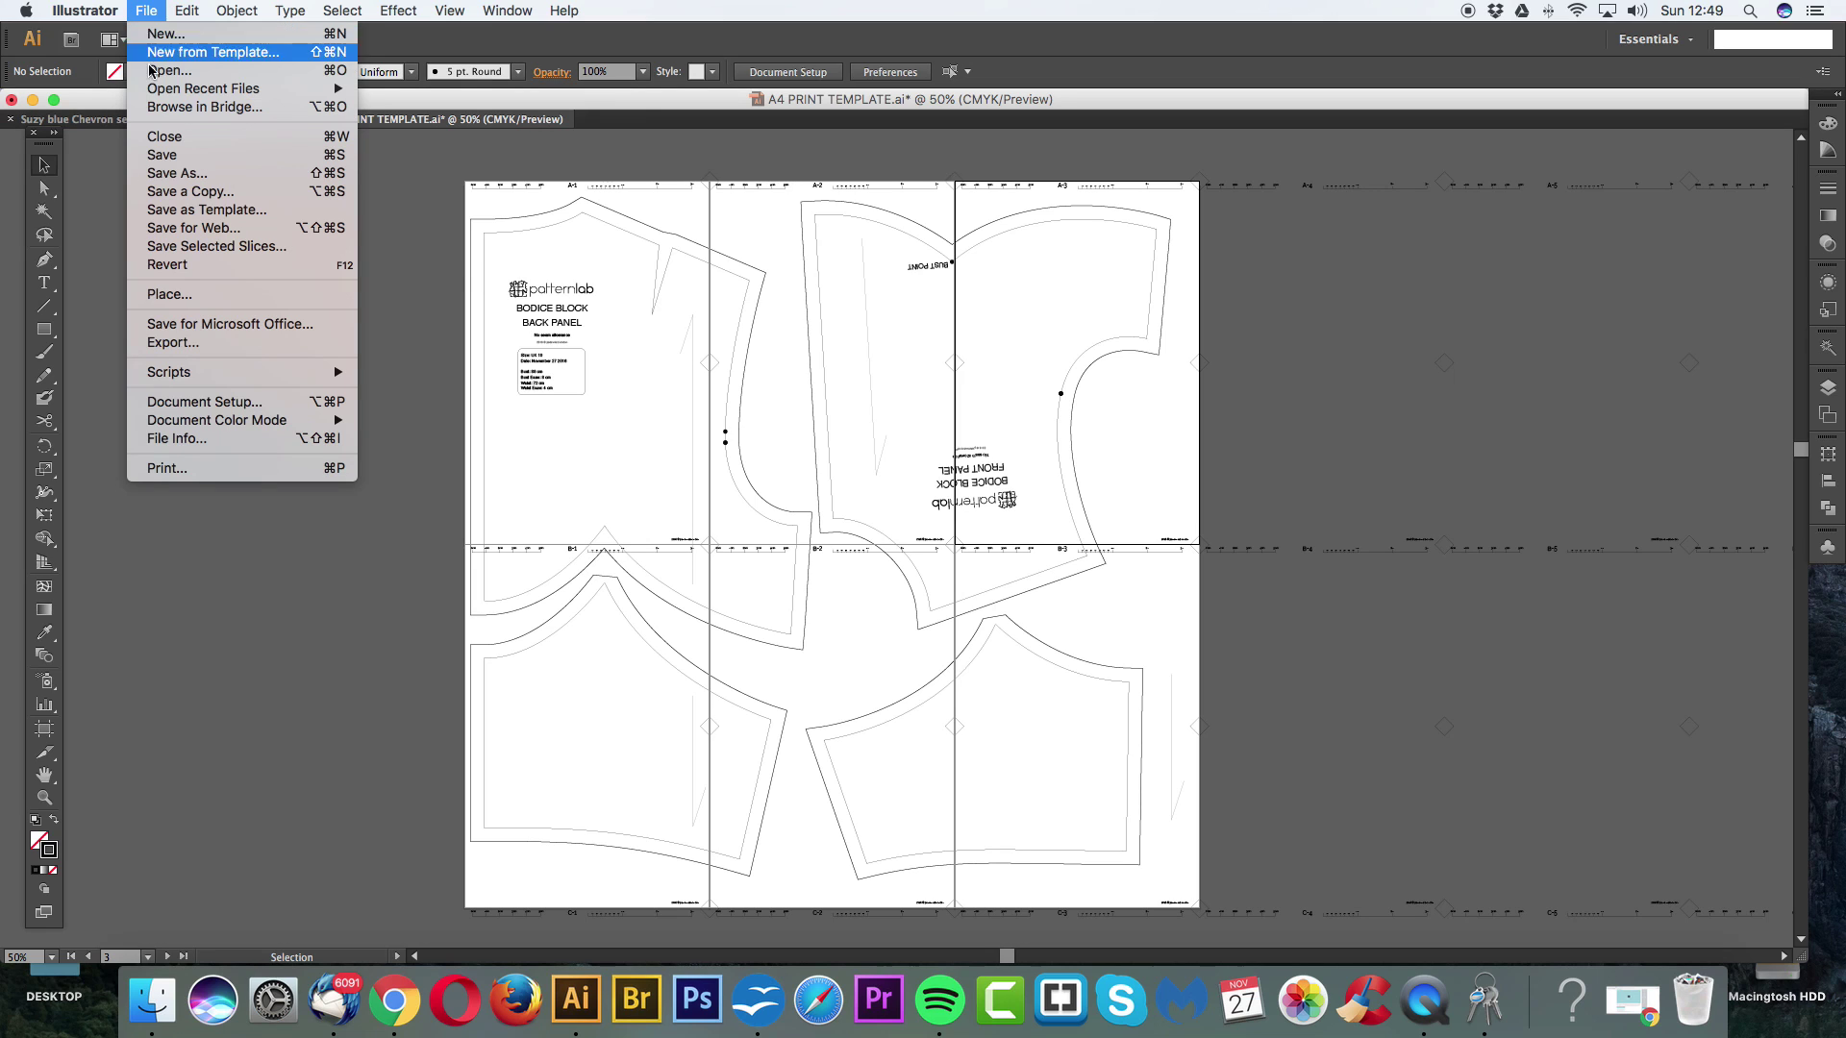
click(193, 175)
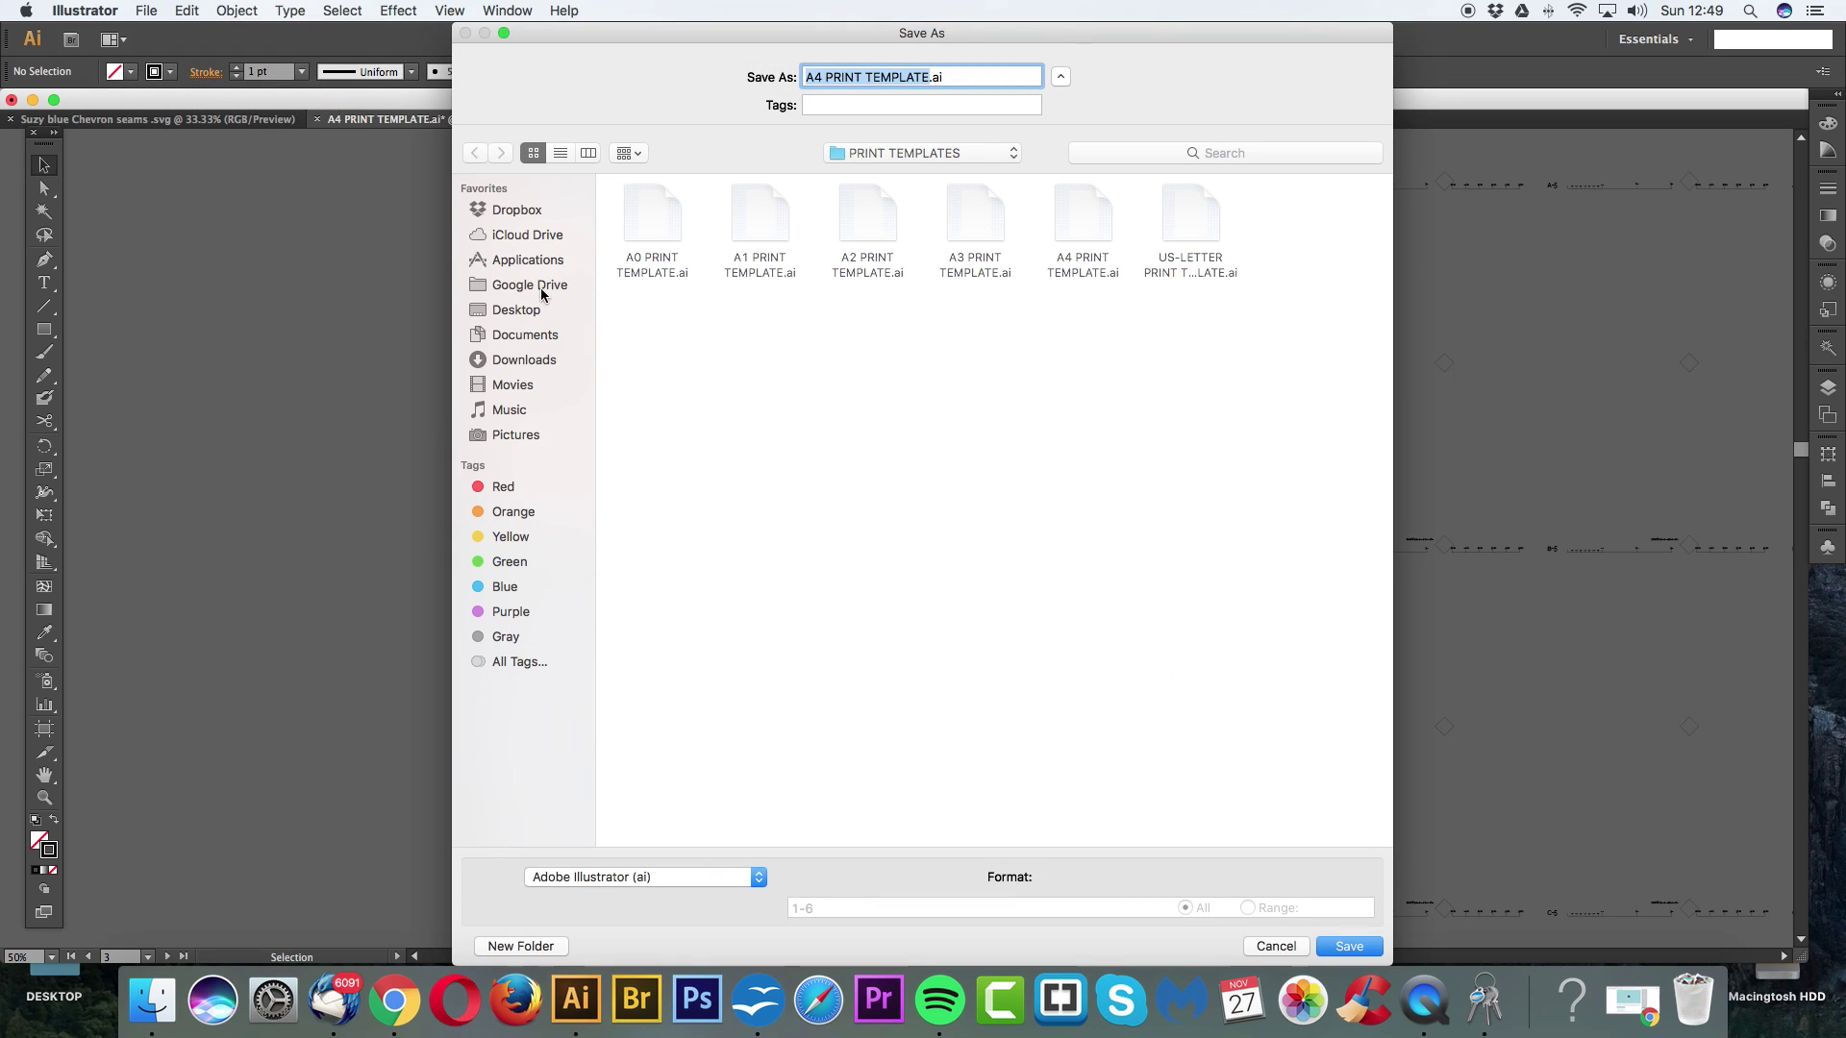
click(520, 309)
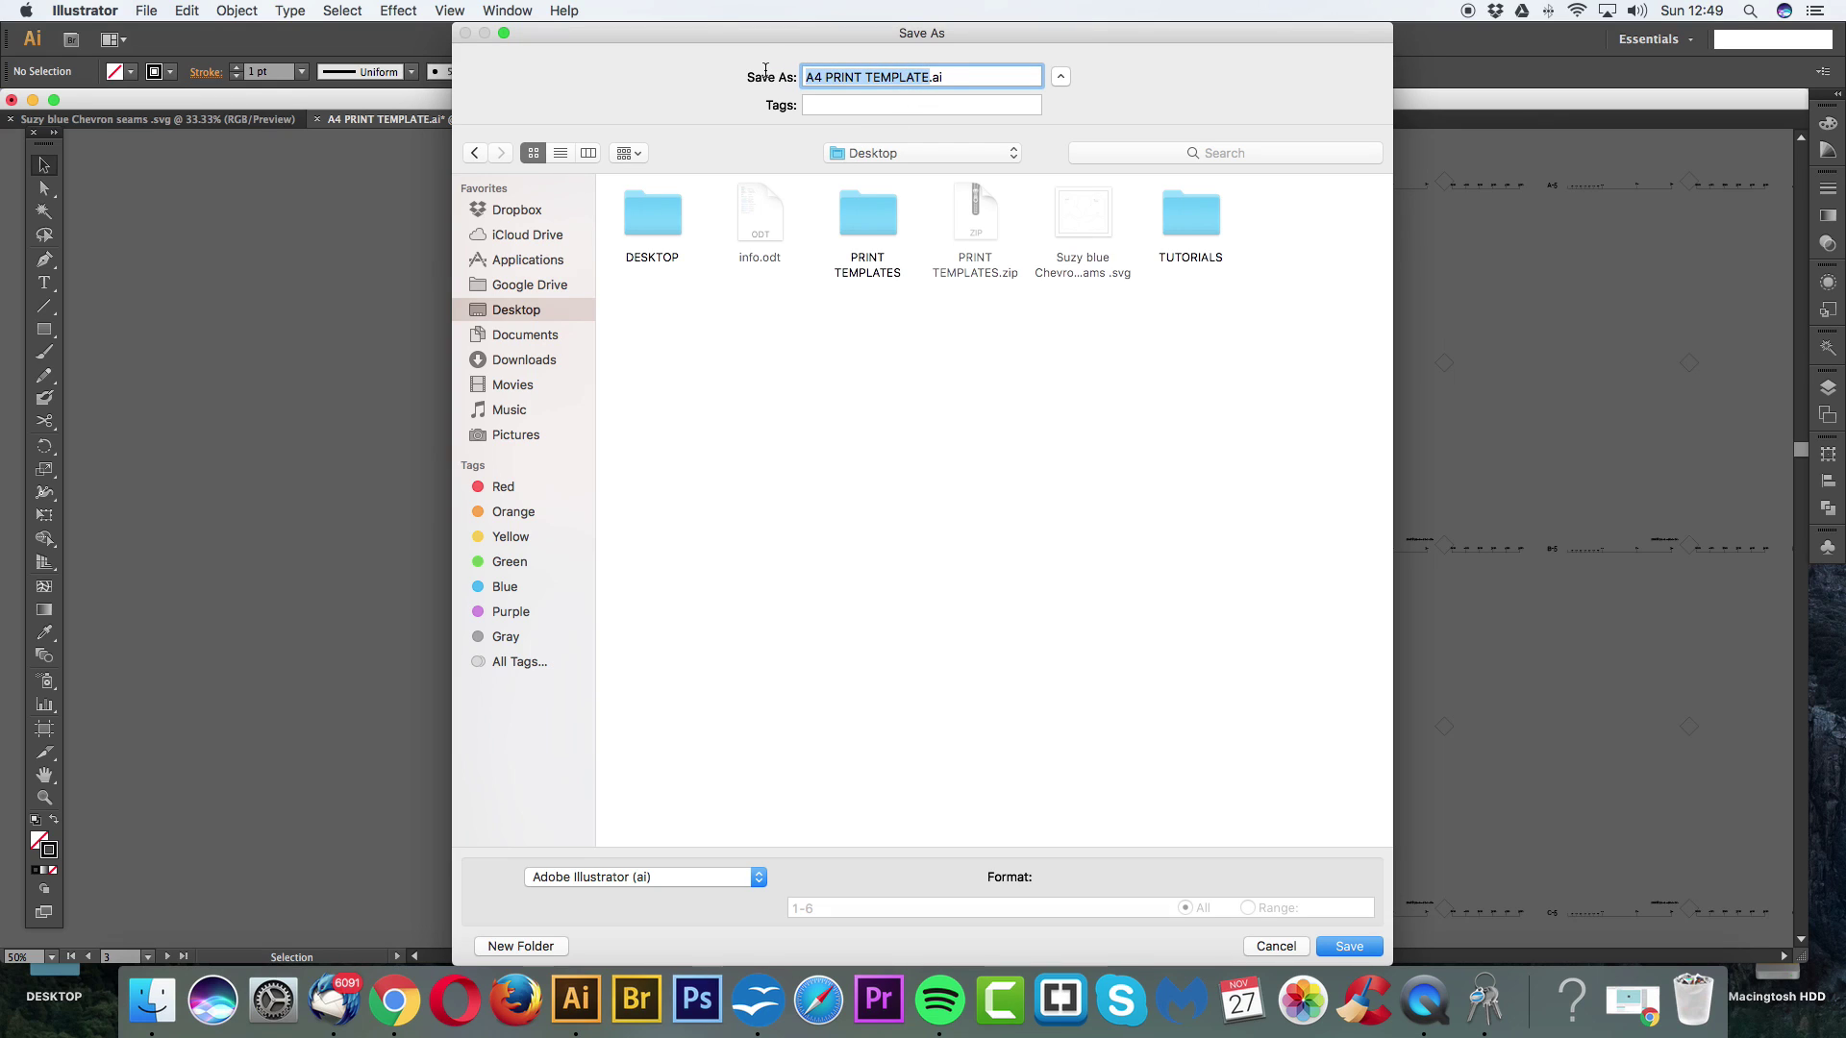
text(suzy bl)
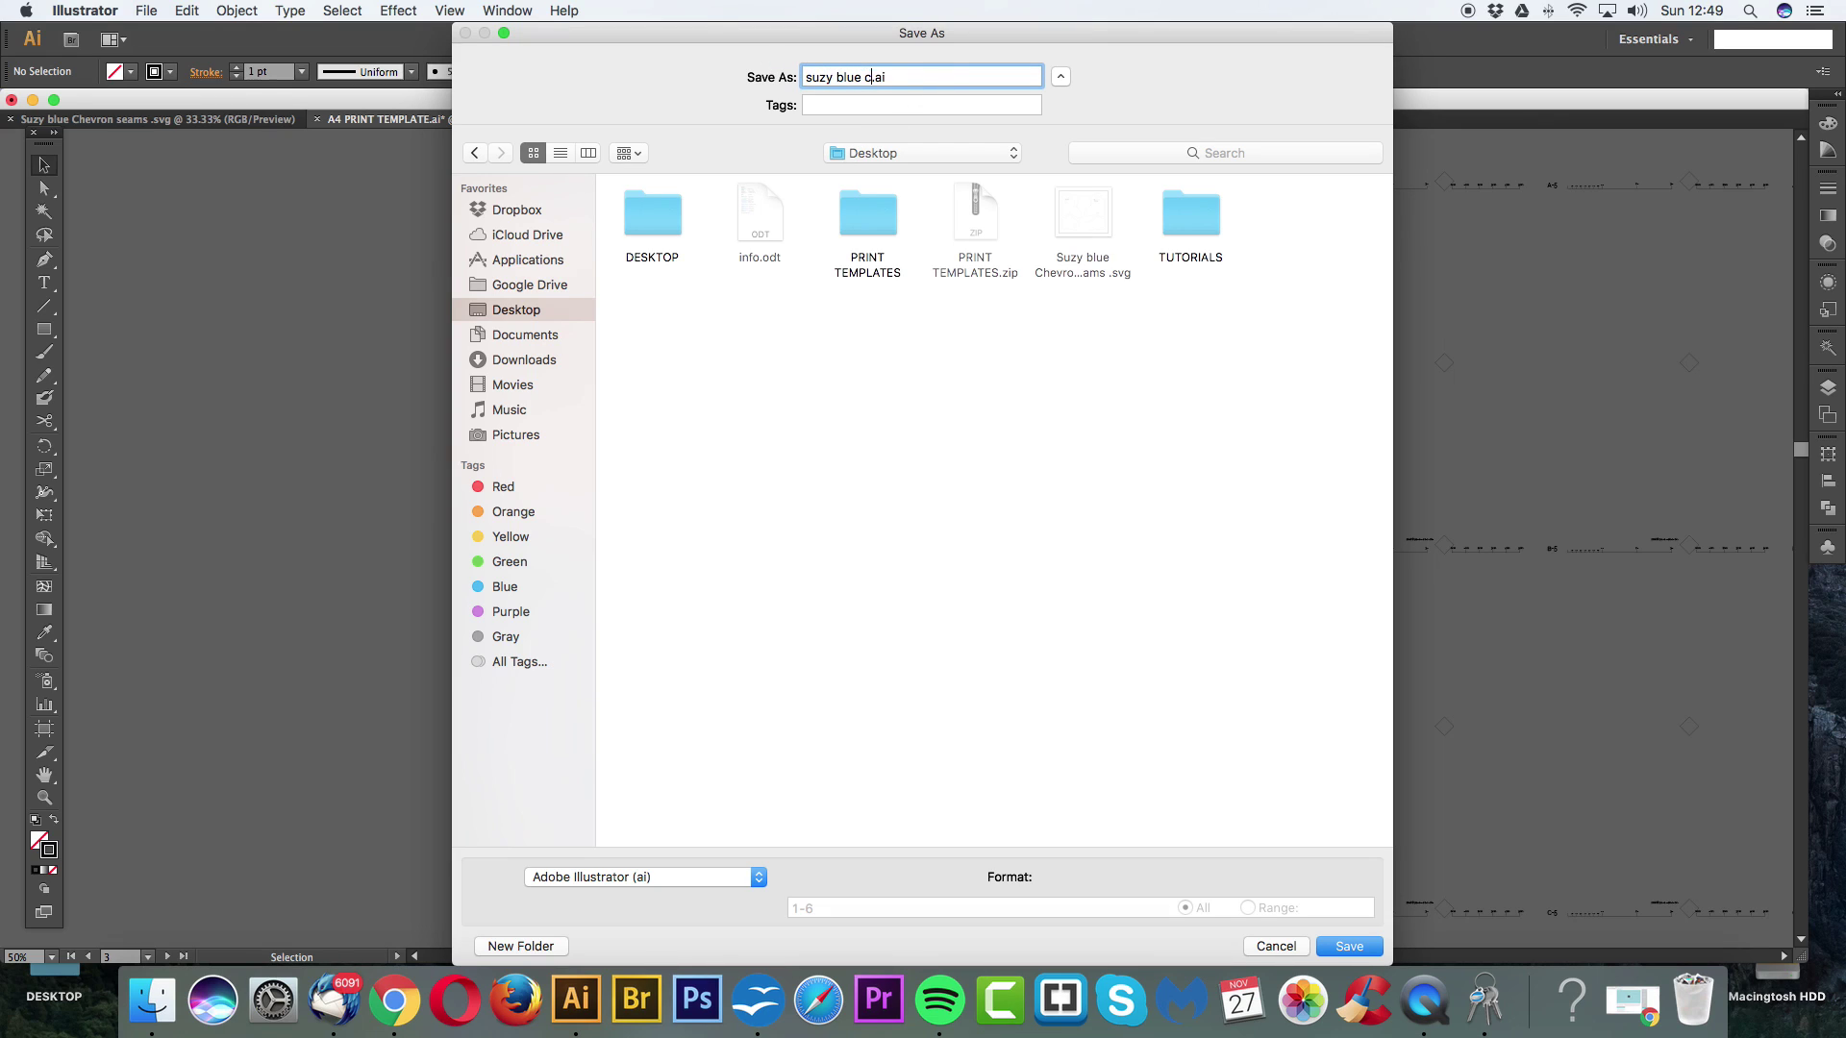
text(ue chevorn)
text(ron)
click(753, 880)
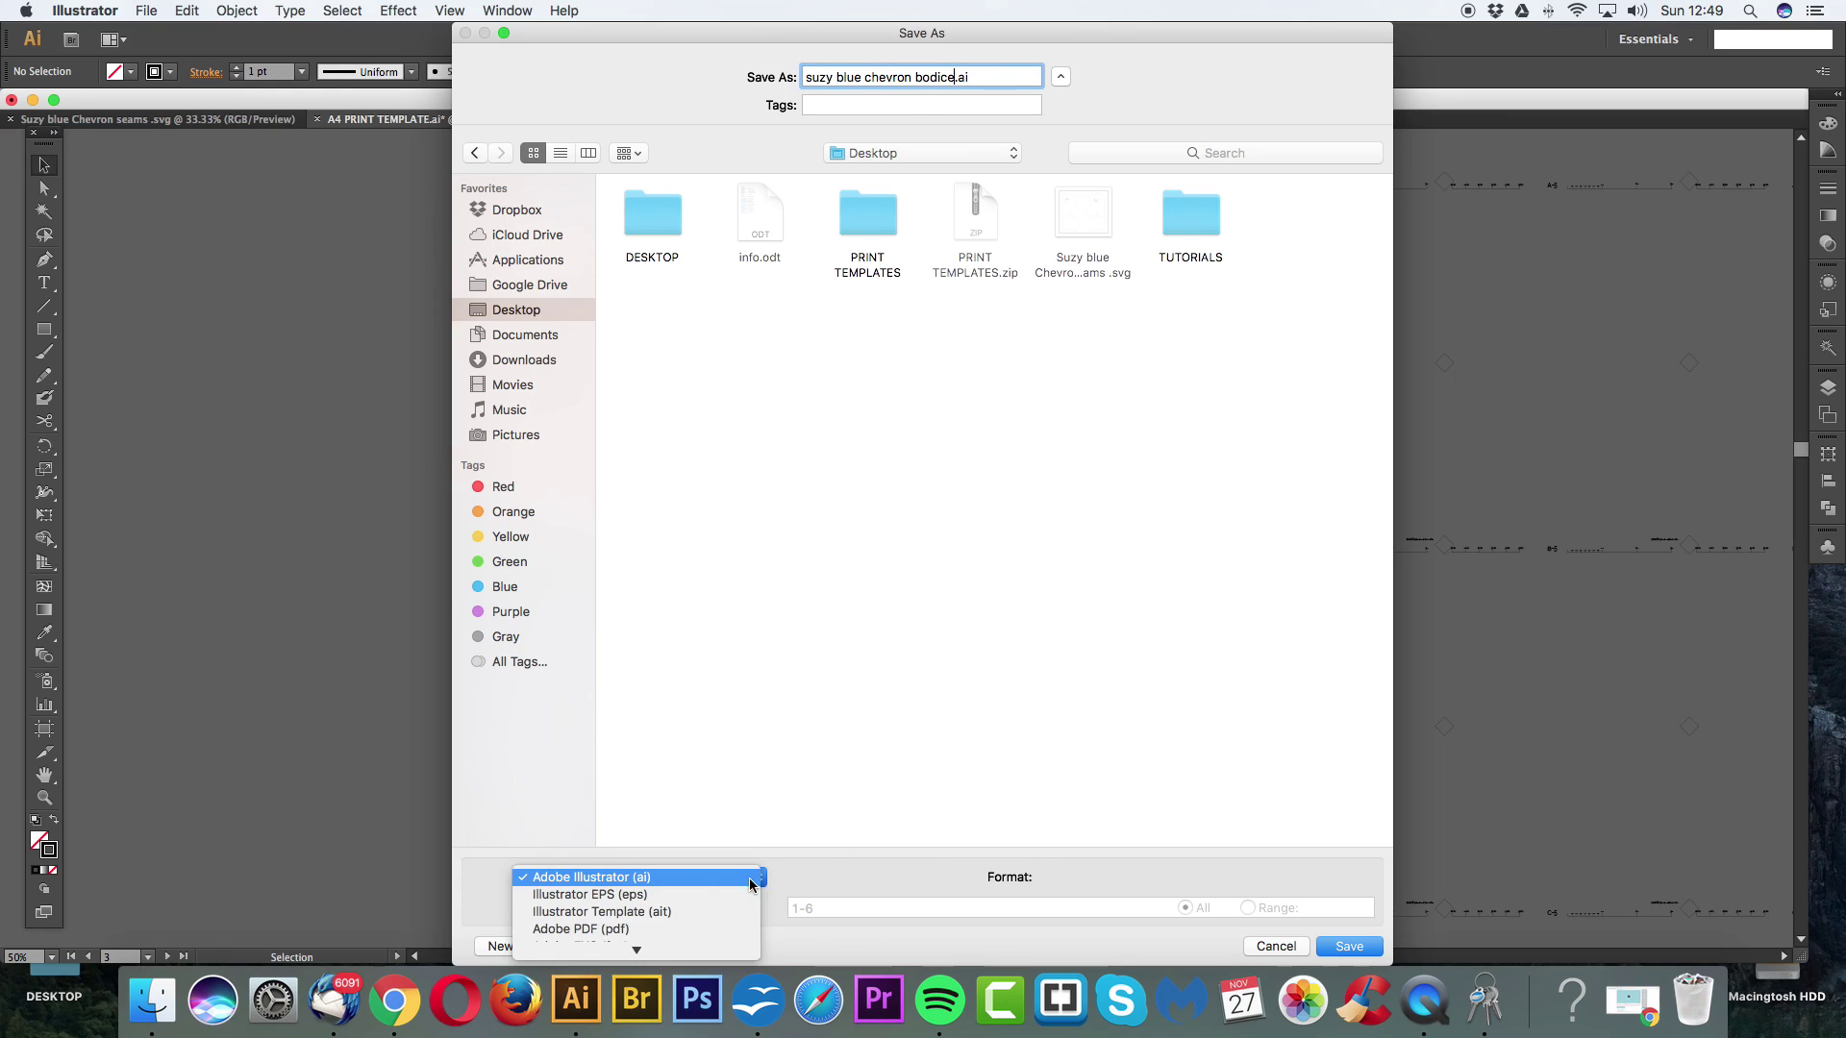
click(677, 925)
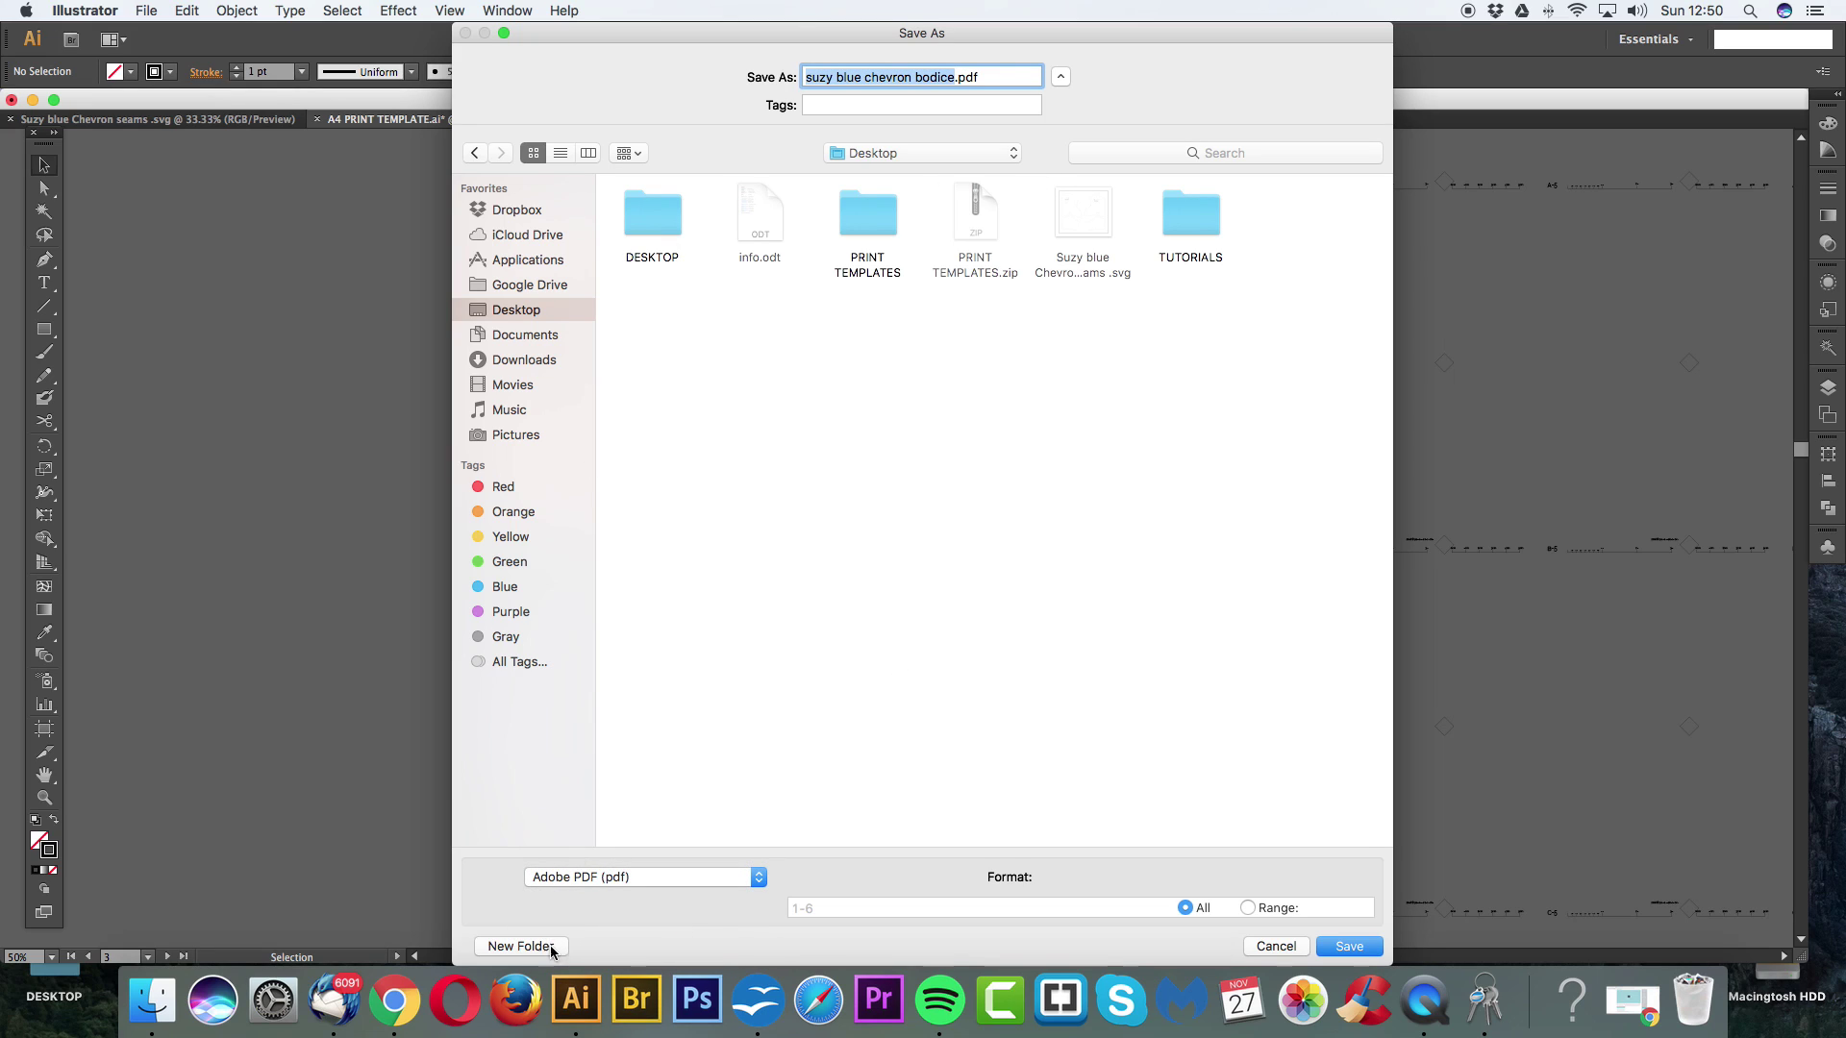
Step: Create a new custom patterns folder on the Desktop as the save location
click(519, 946)
text(custo)
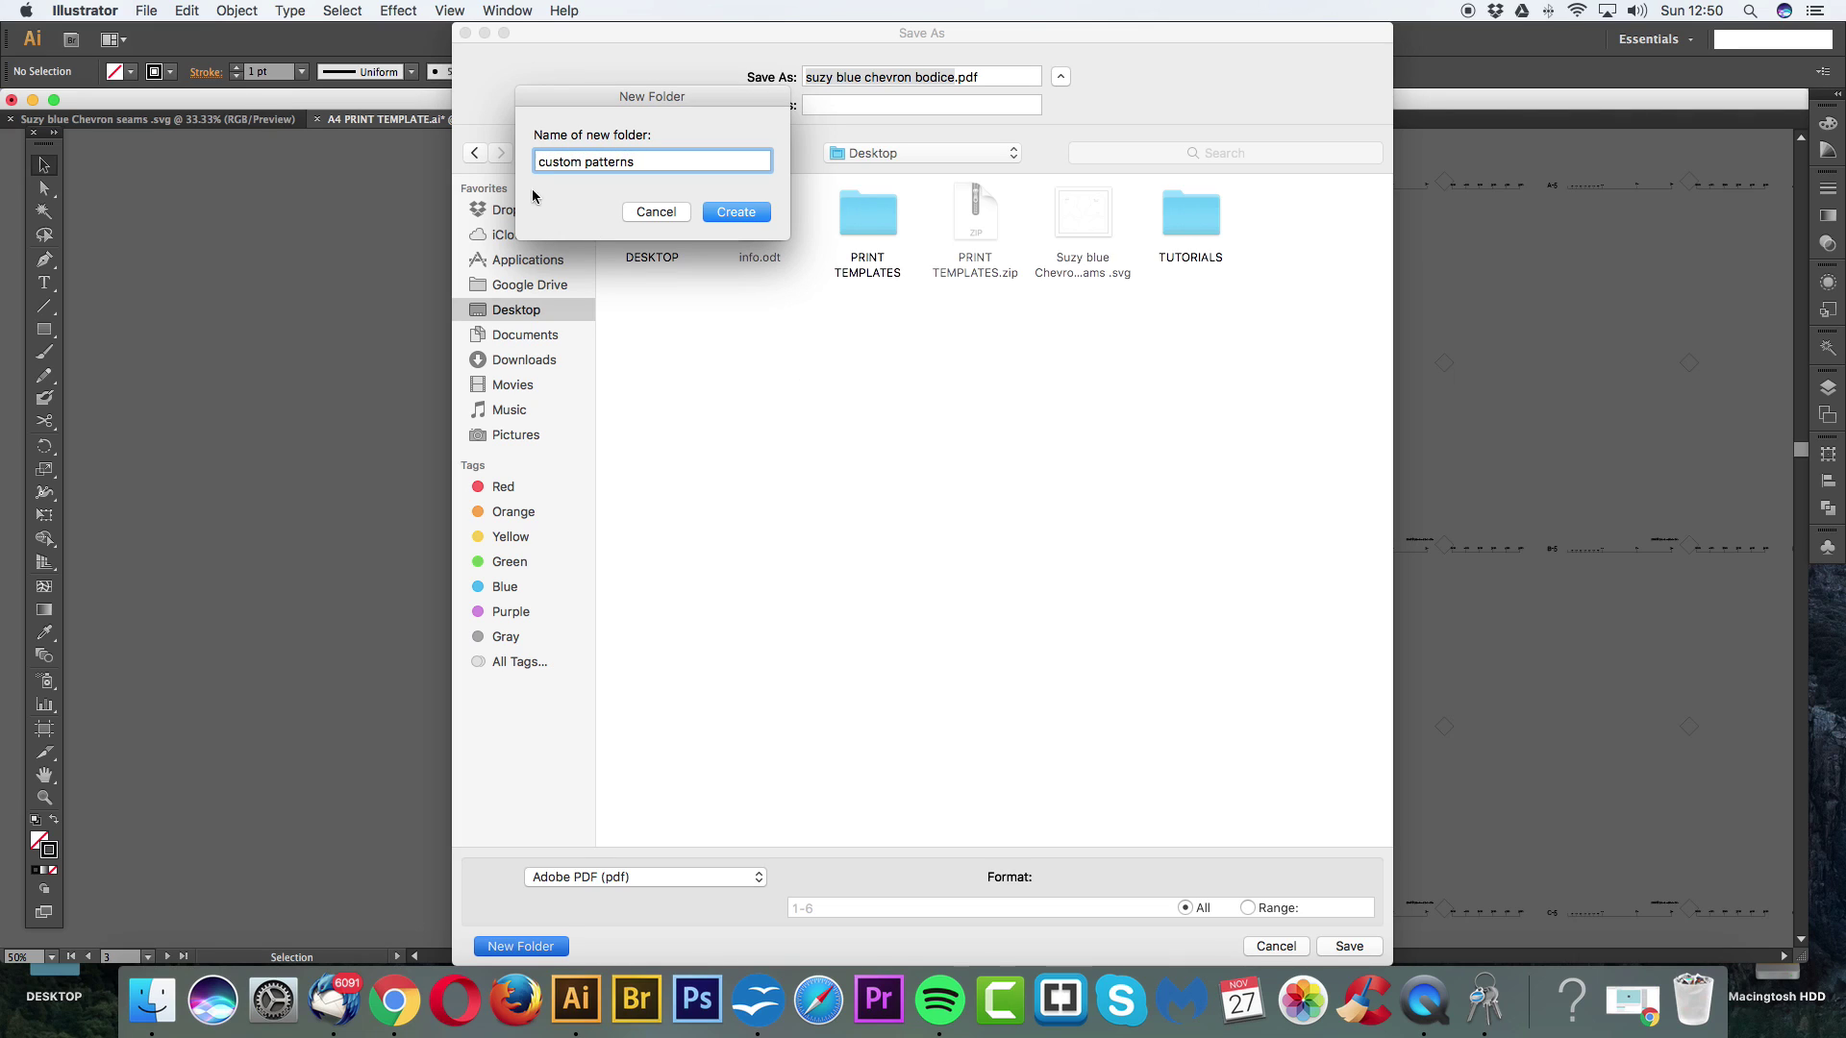
text(m patterns)
click(539, 160)
key(BackSpace)
text(Suzy)
key(BackSpace)
text('s c)
click(723, 211)
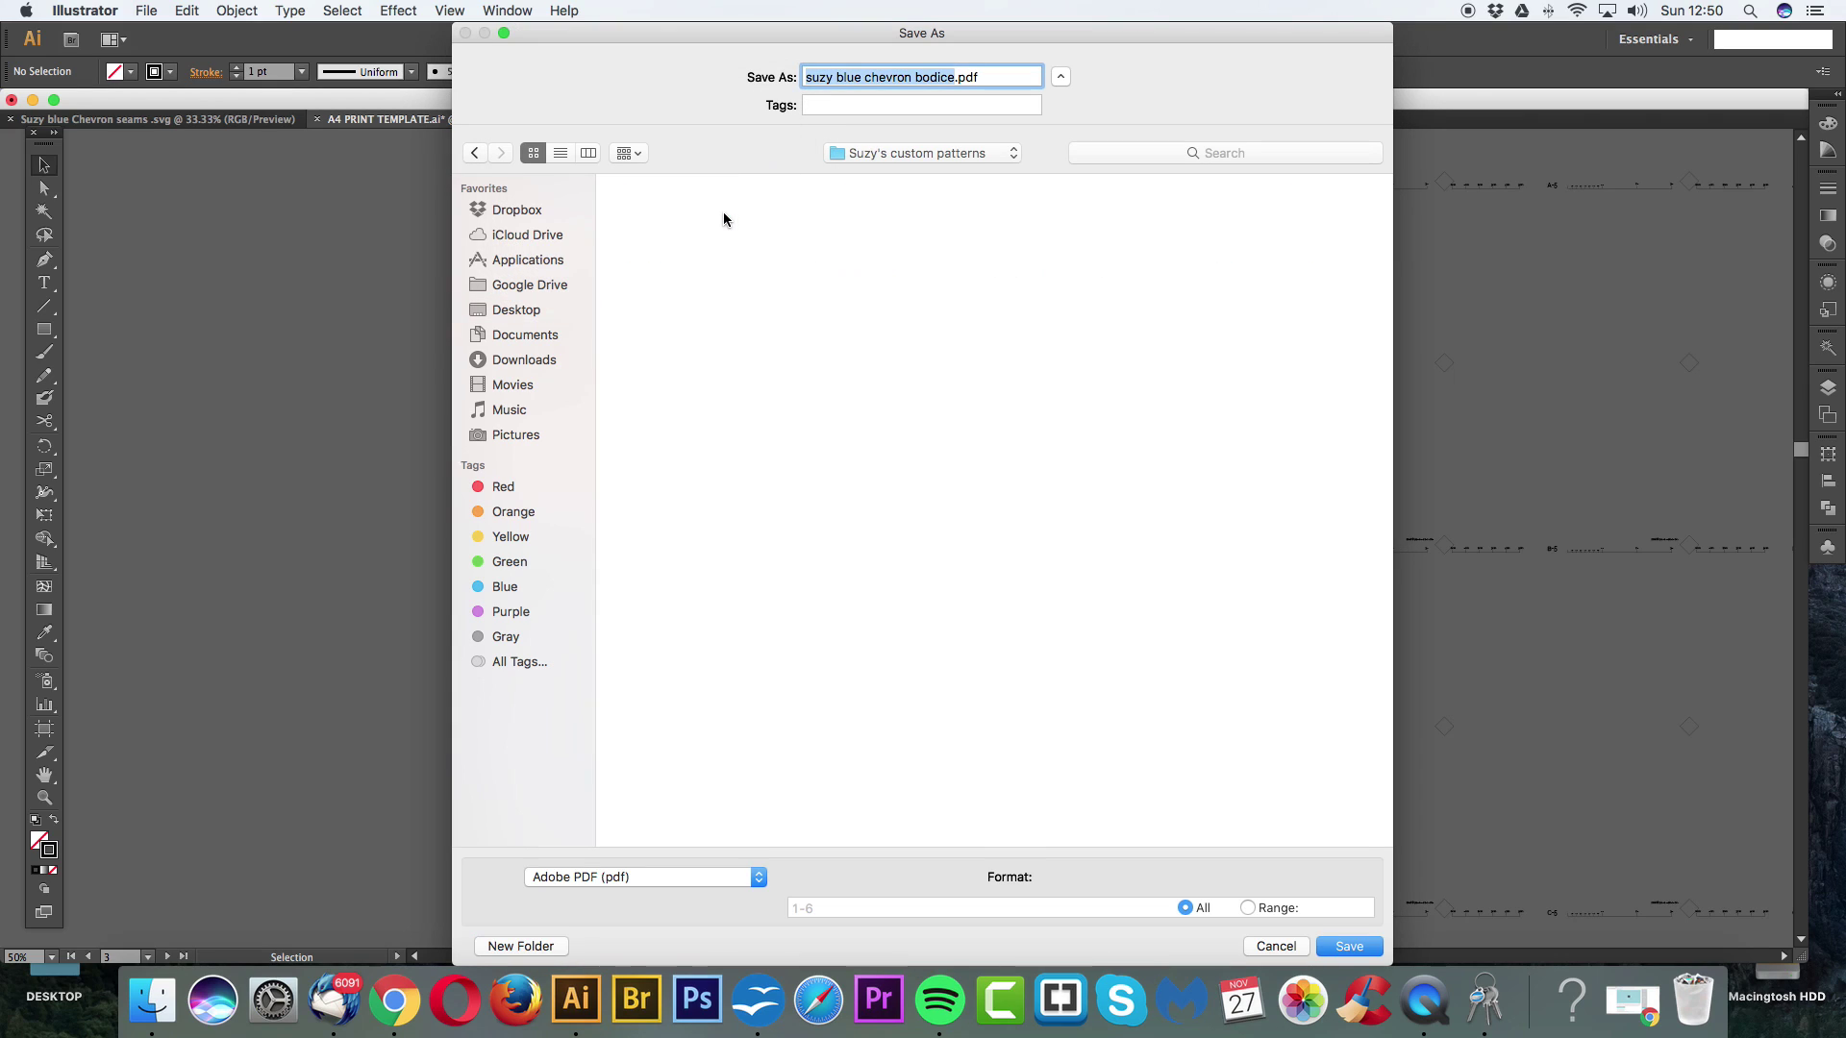
Step: Save into the new folder to bring up the Save Adobe PDF options
click(1348, 947)
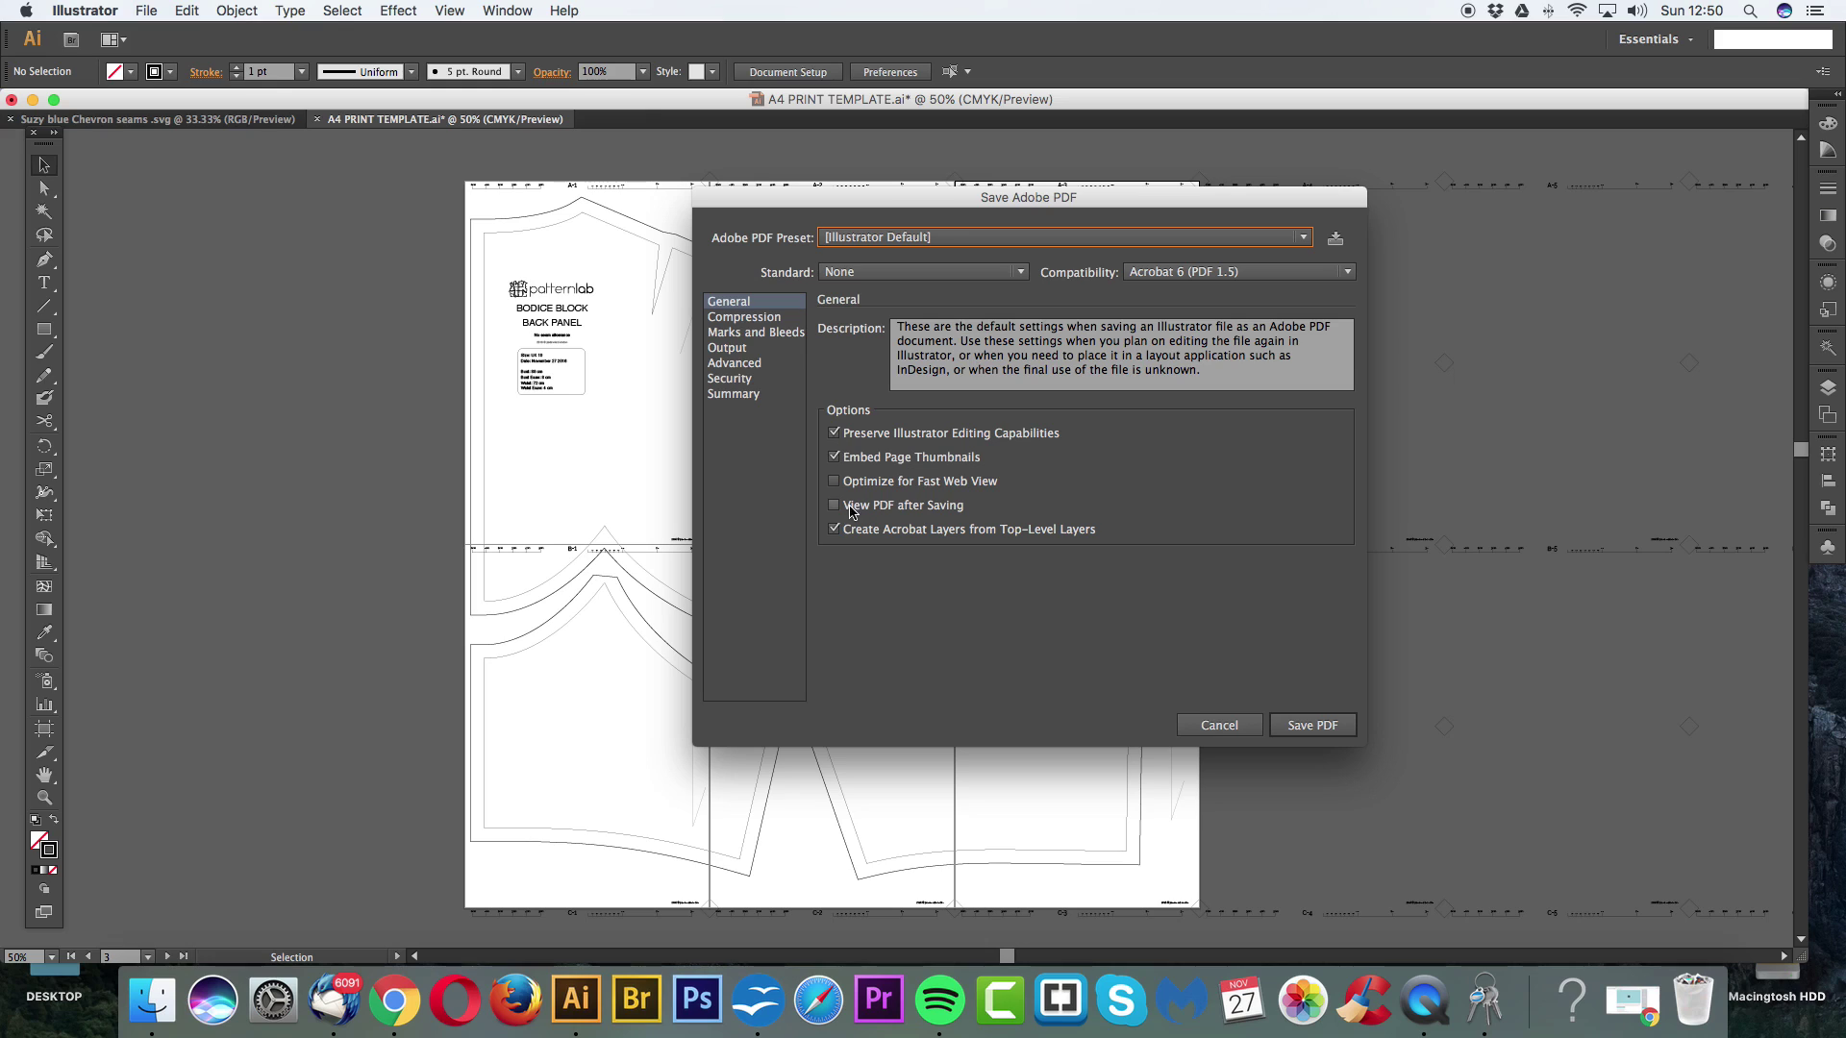
Step: In Security, require a document open password and a permissions password, entering both
click(747, 381)
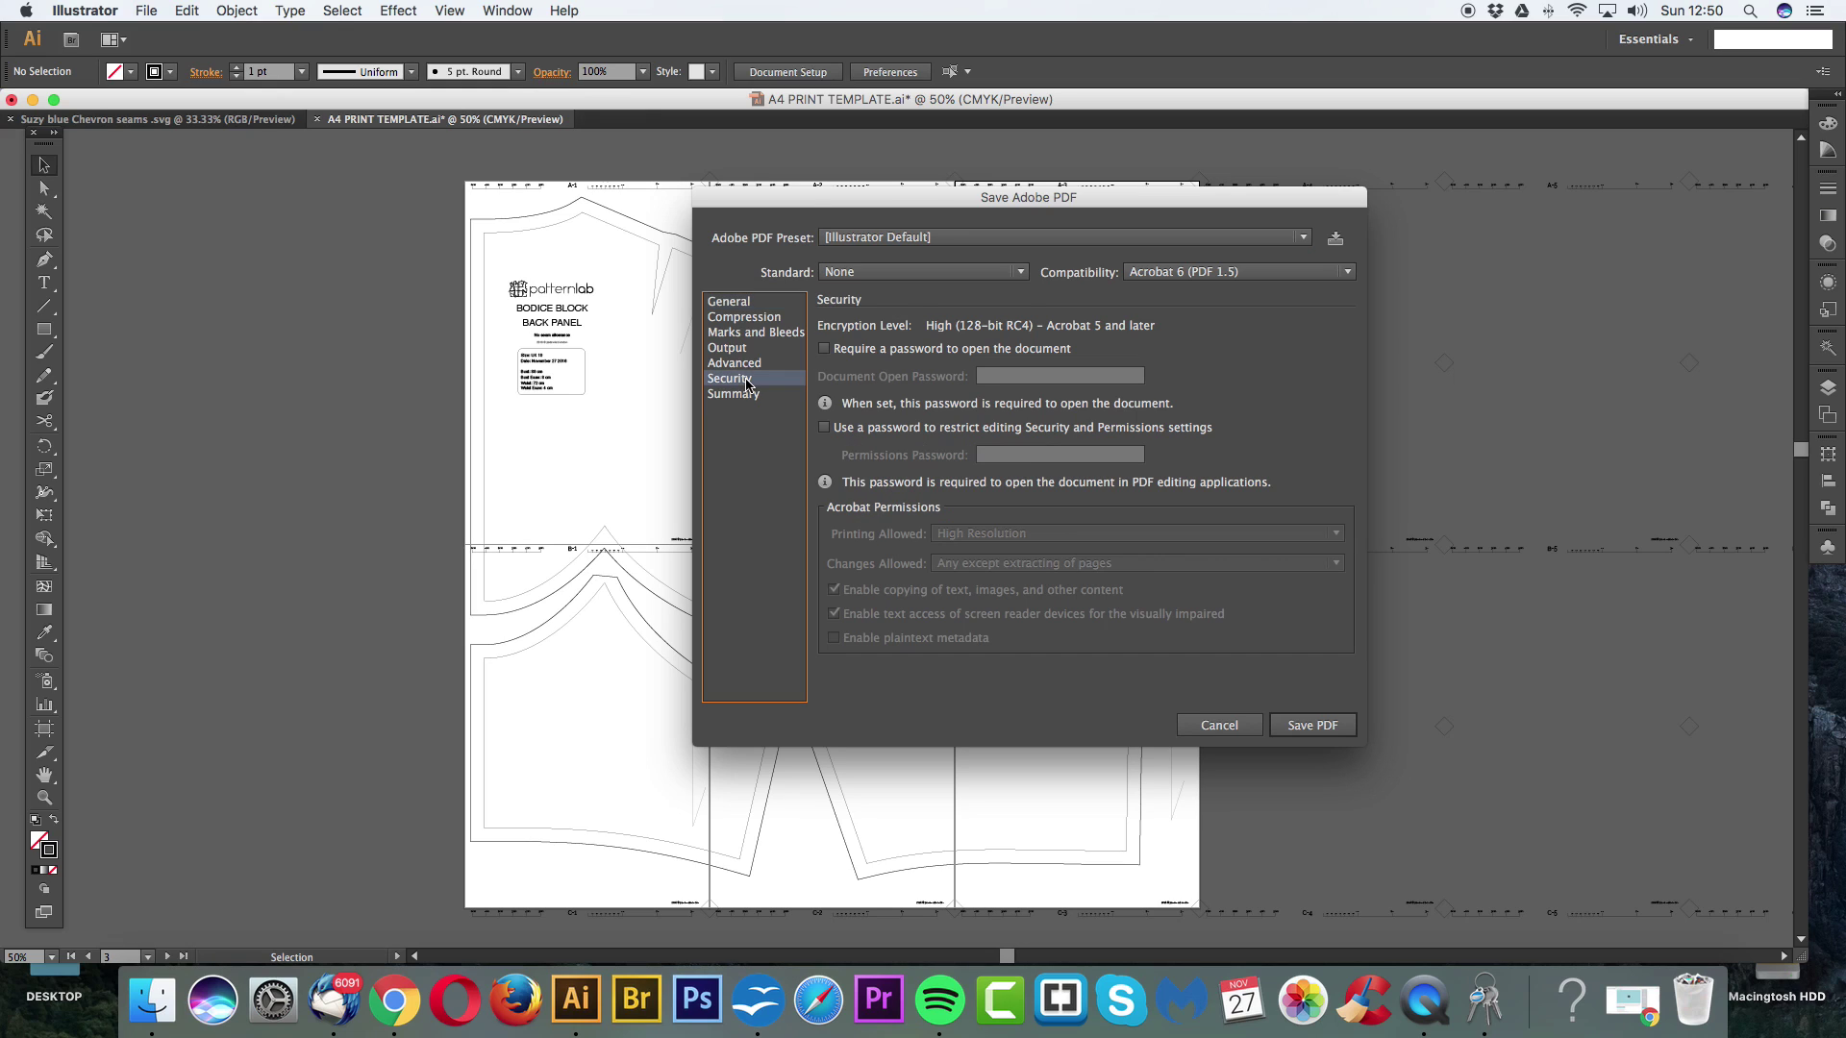
click(922, 350)
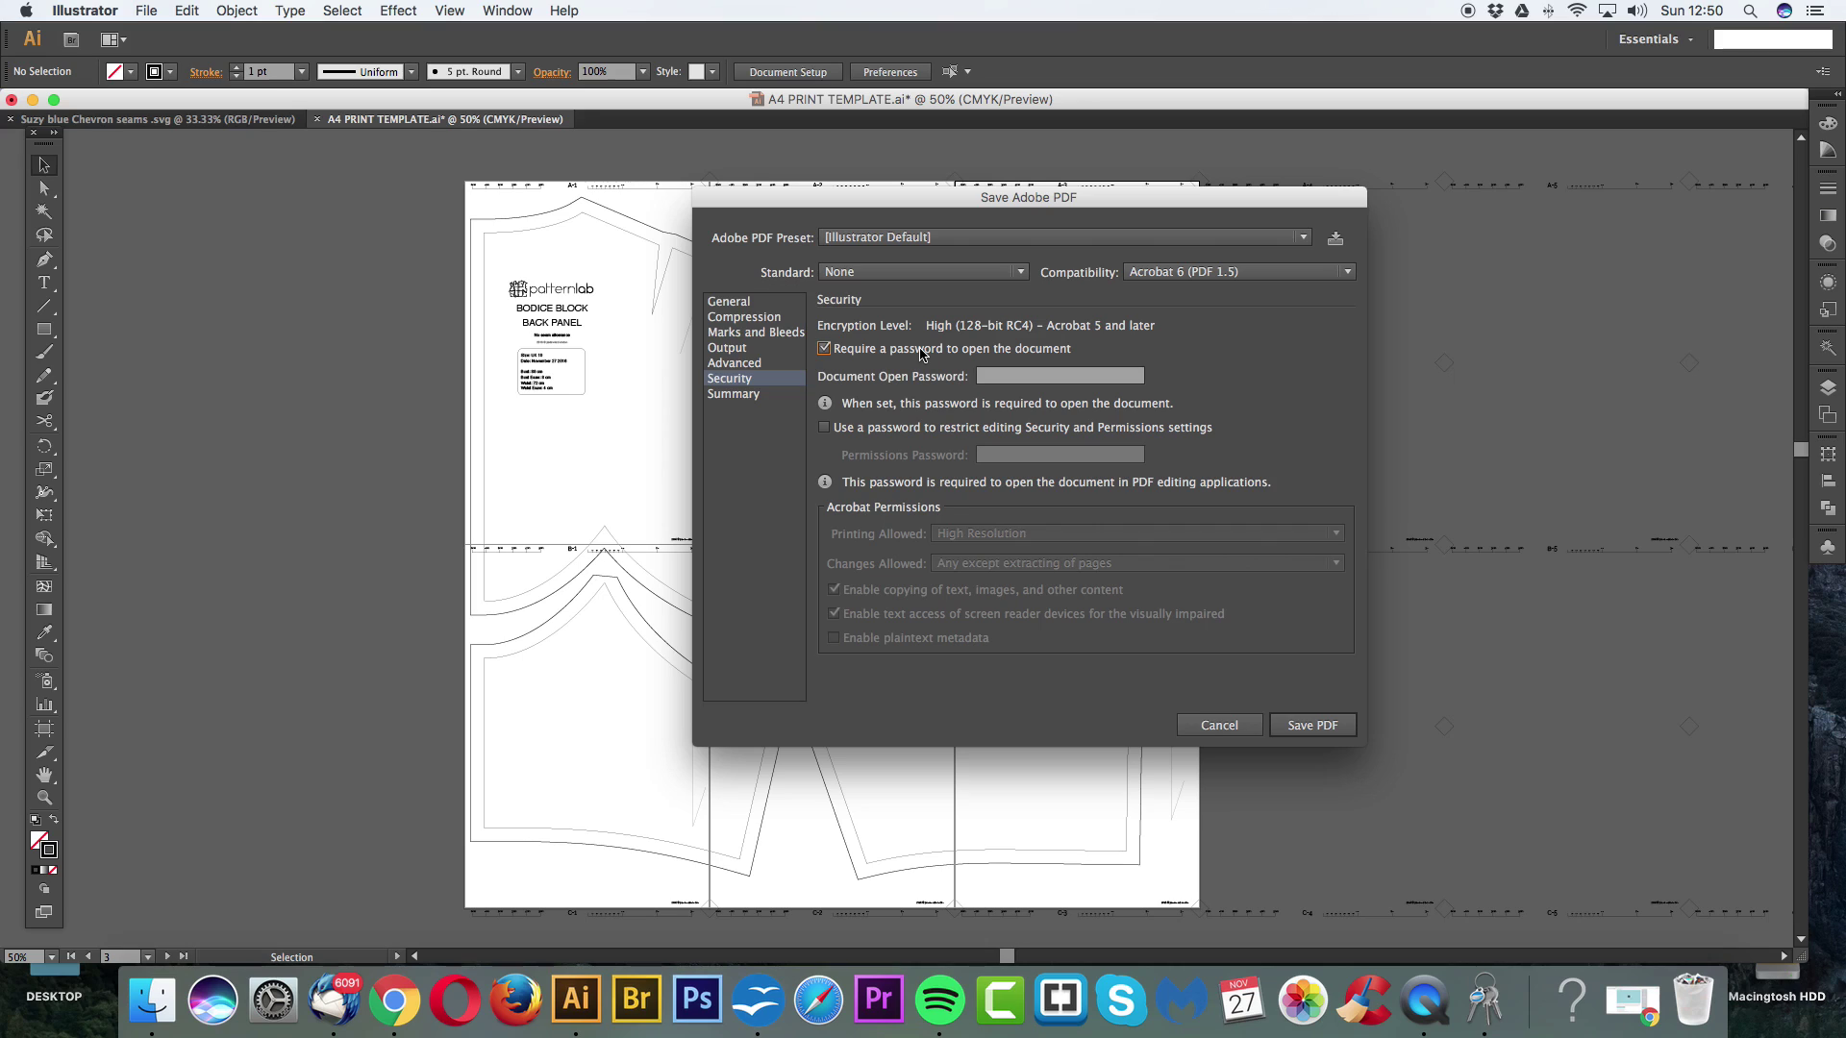
click(1034, 376)
text(••••••••)
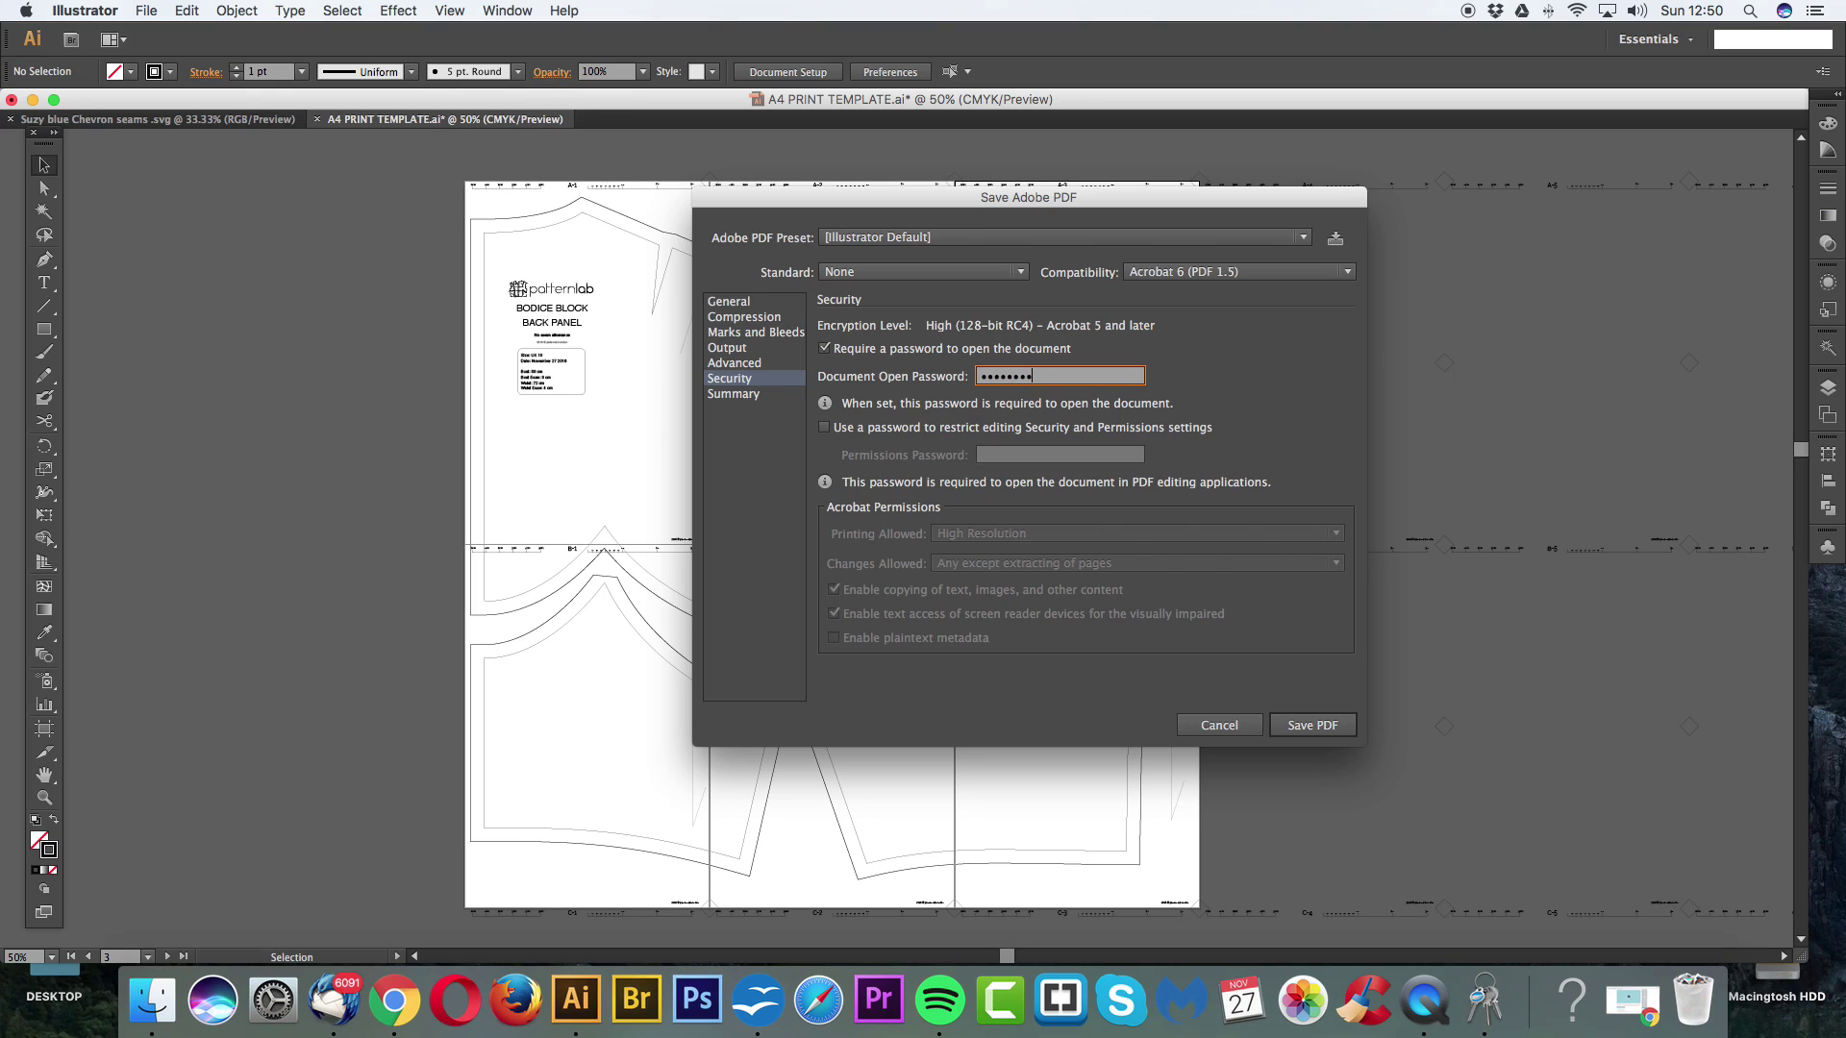
click(916, 433)
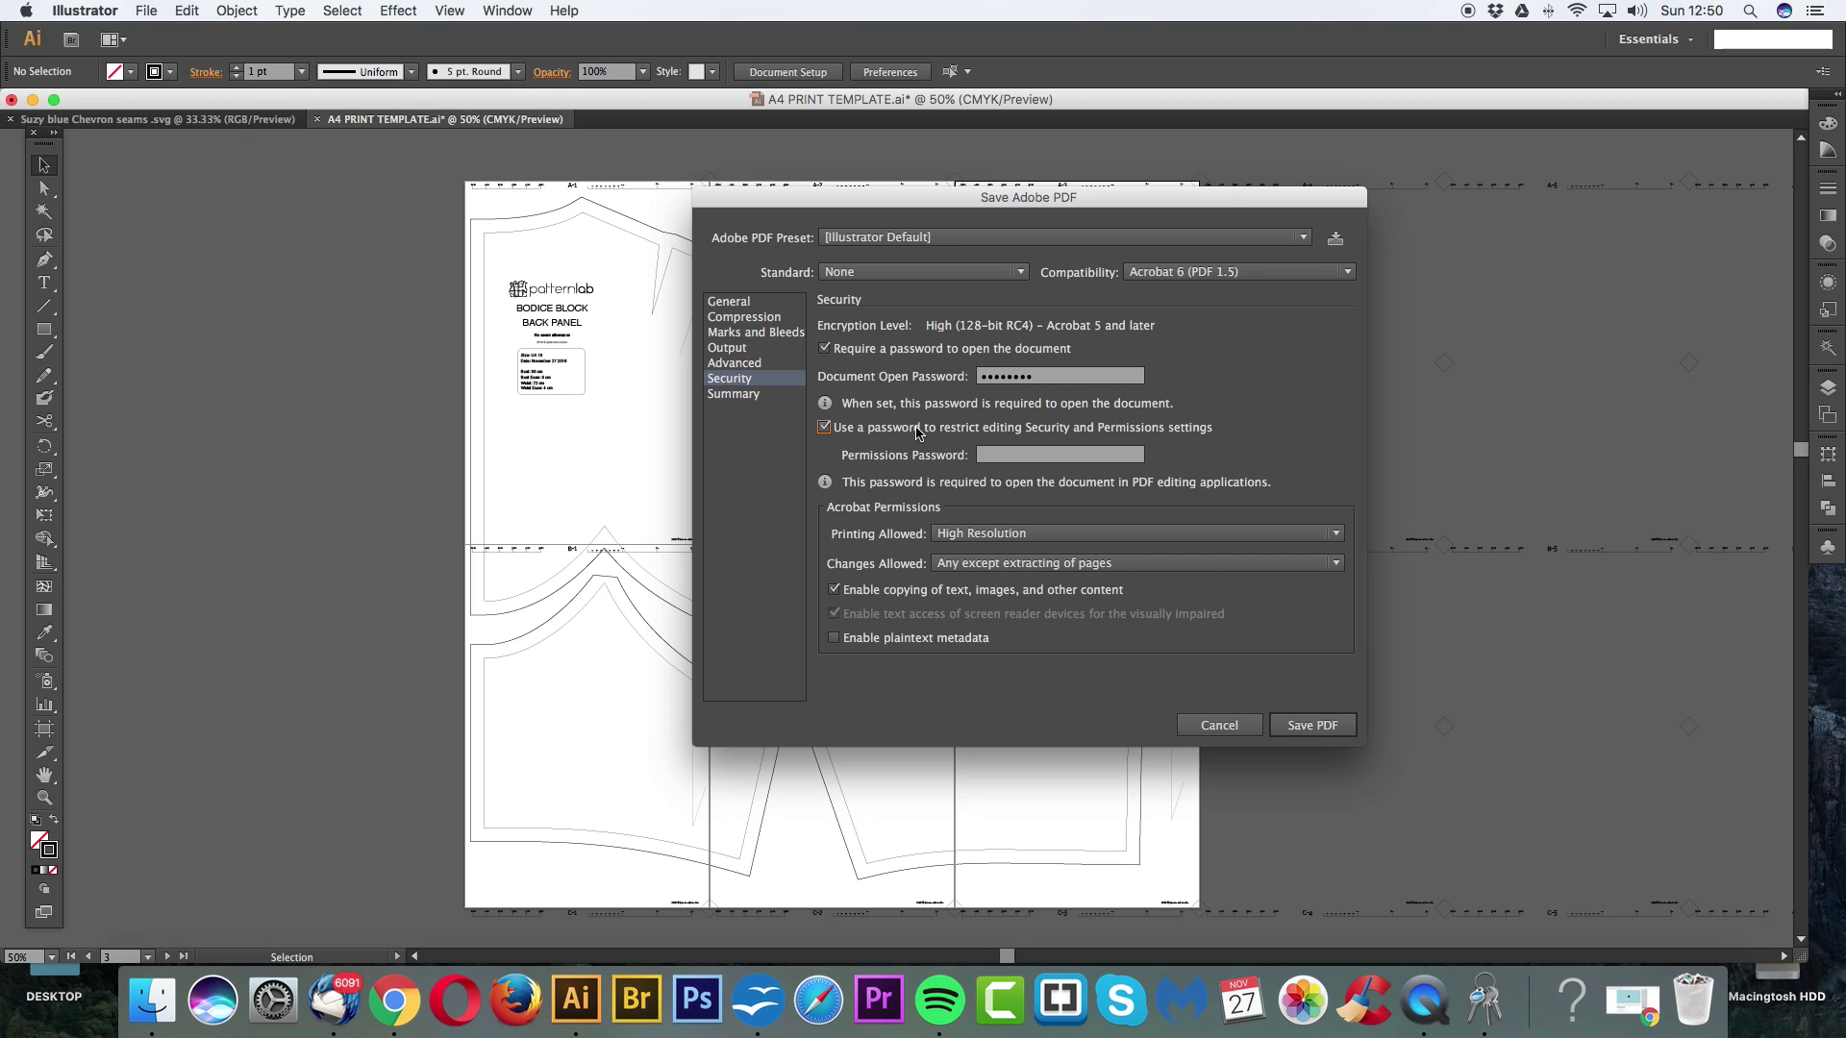
click(1042, 458)
text(•••••)
Step: Allow High Resolution printing, set Changes Allowed to None, and disable copying
click(931, 537)
click(967, 537)
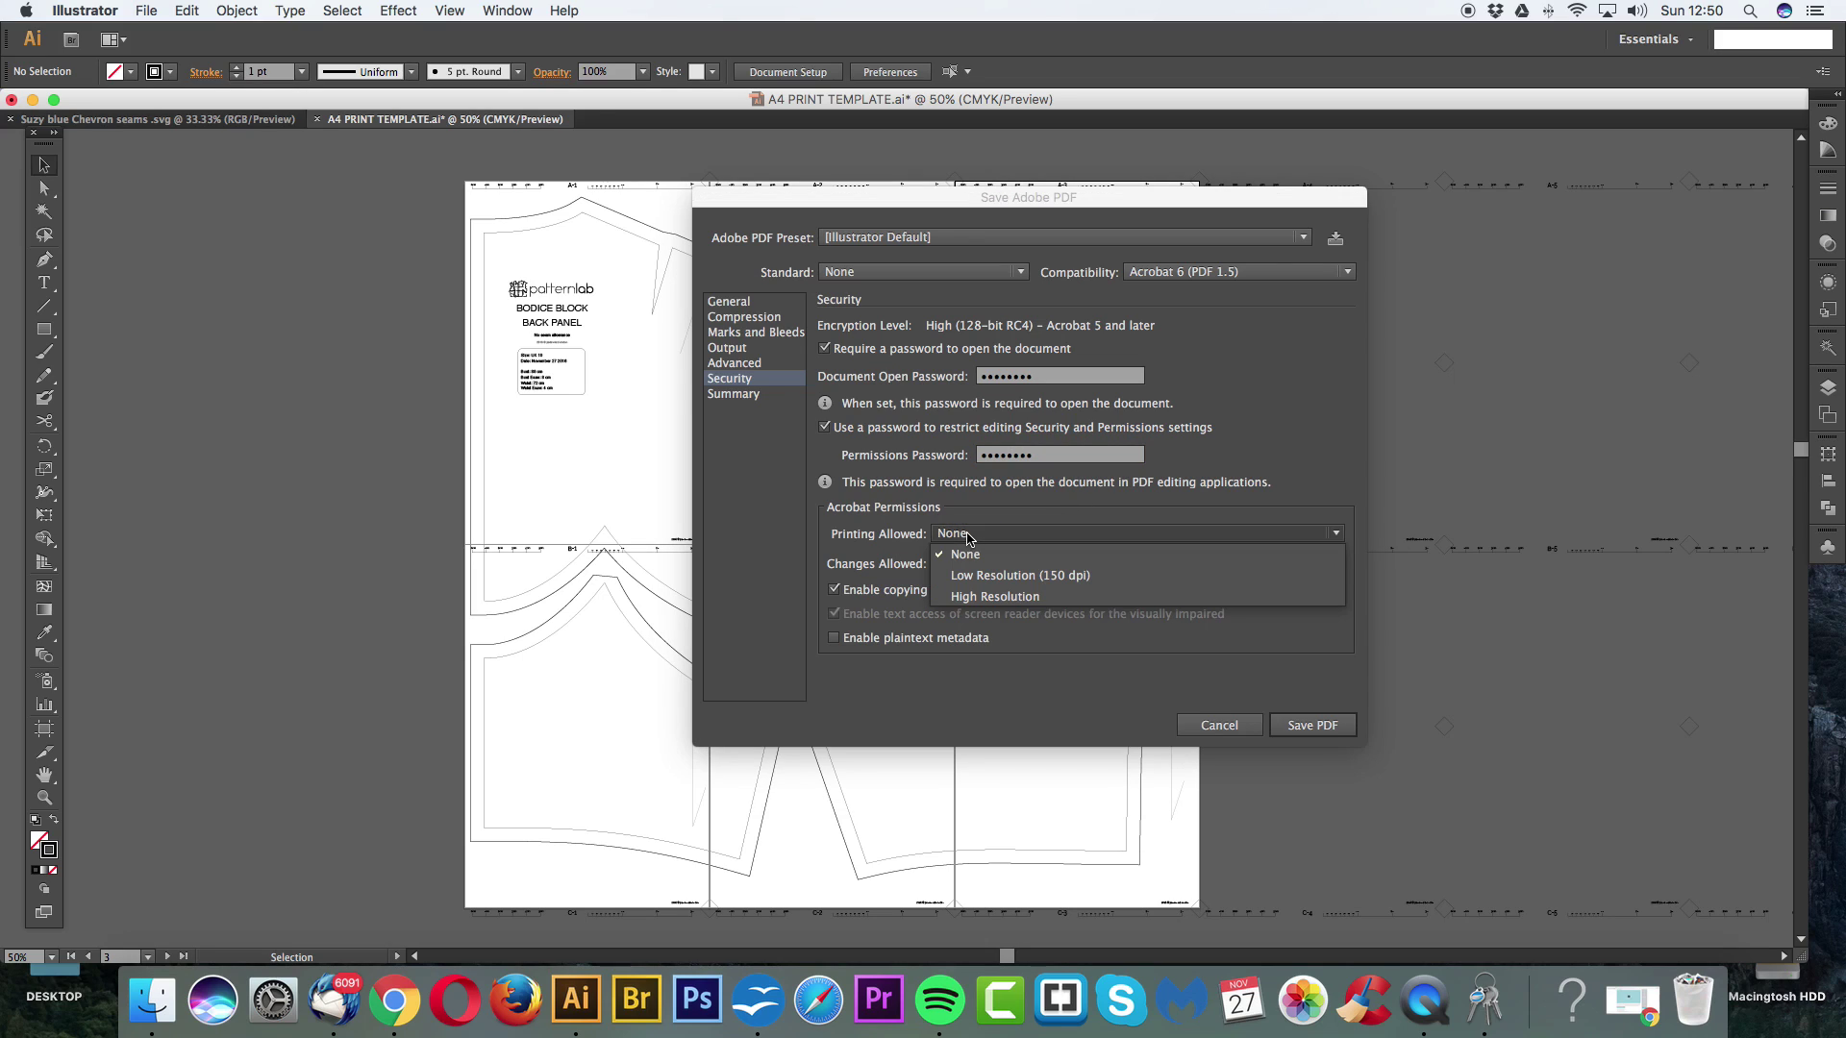
click(973, 601)
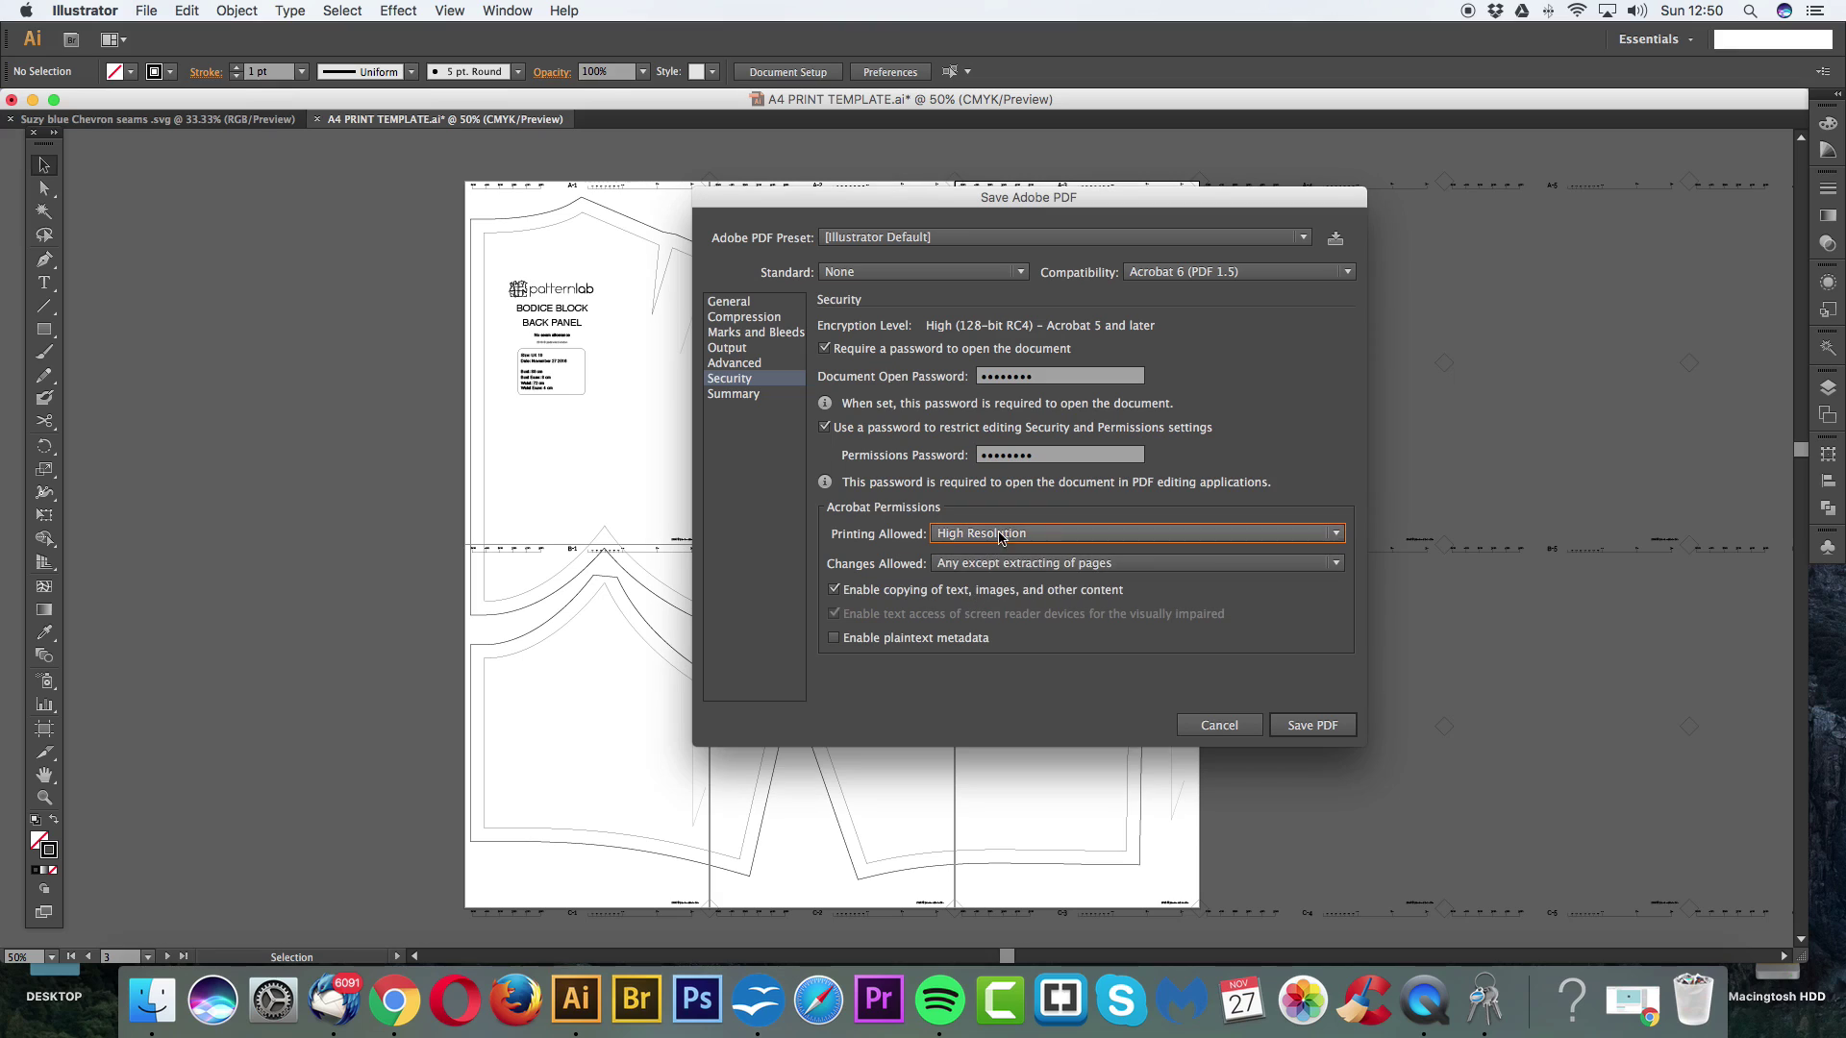
click(1025, 574)
click(962, 588)
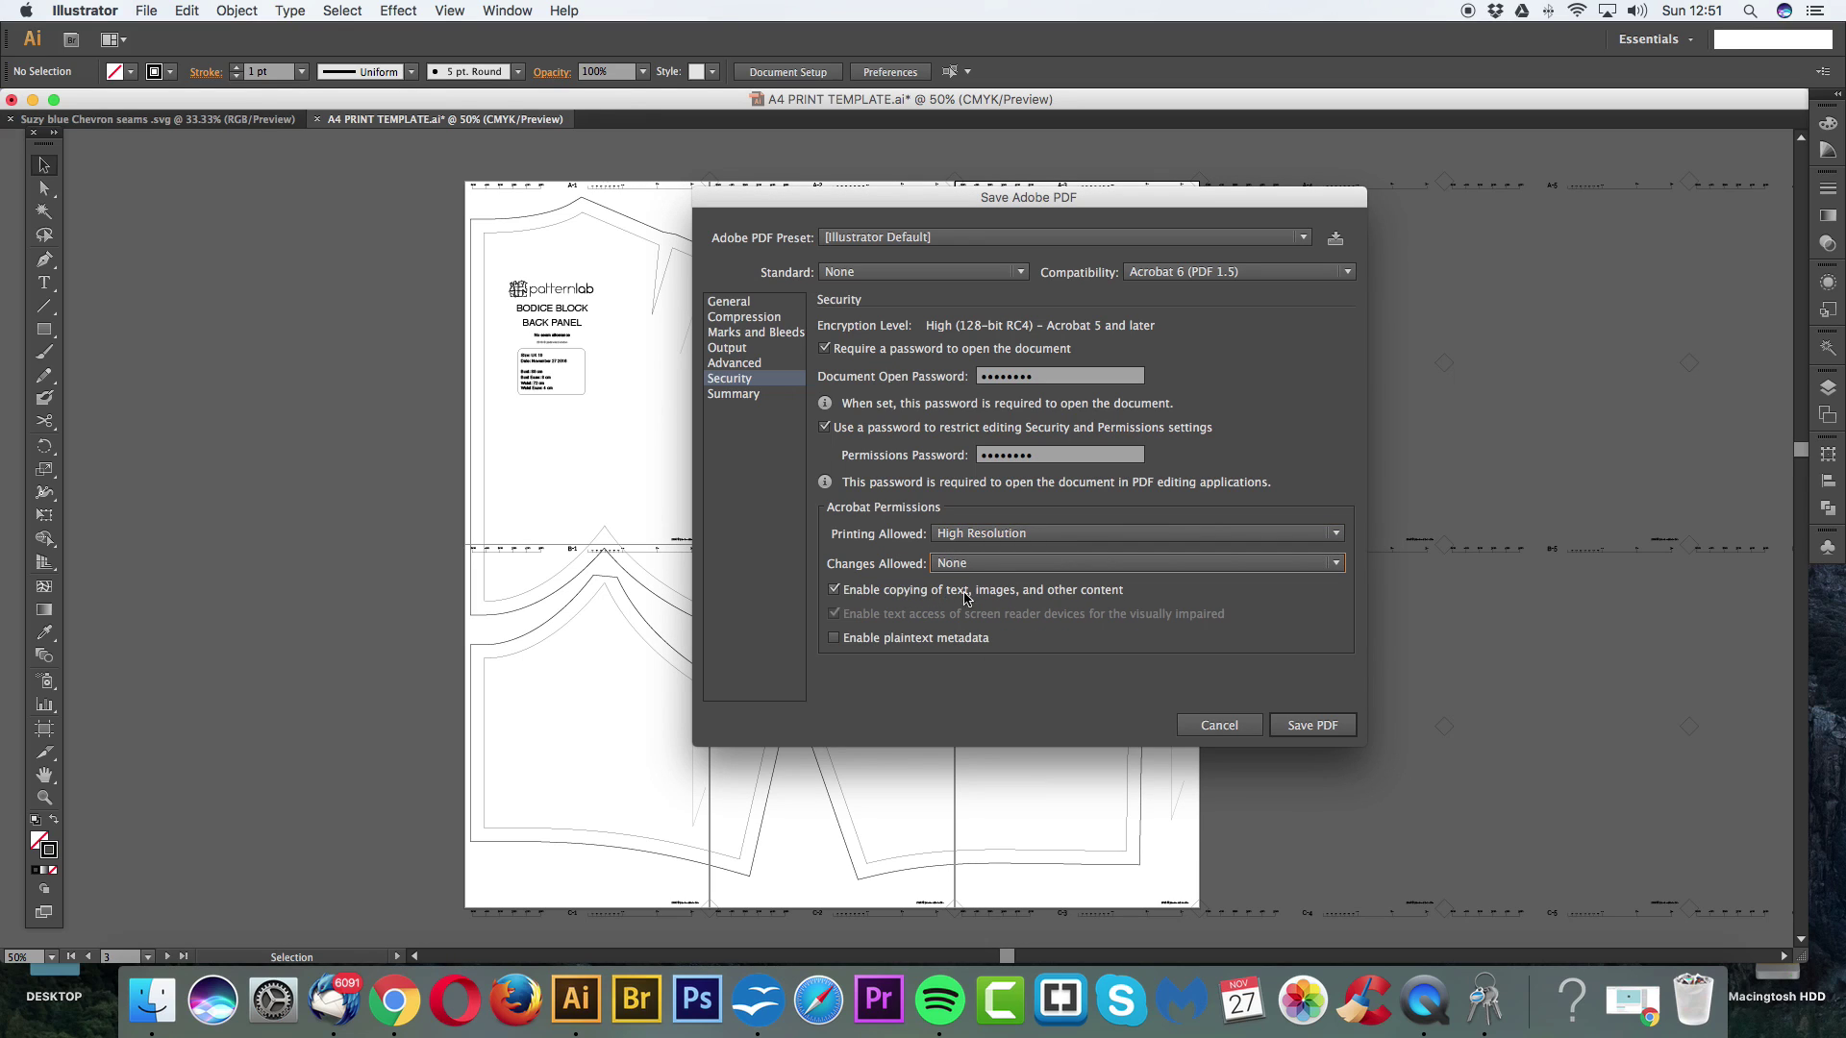
click(866, 593)
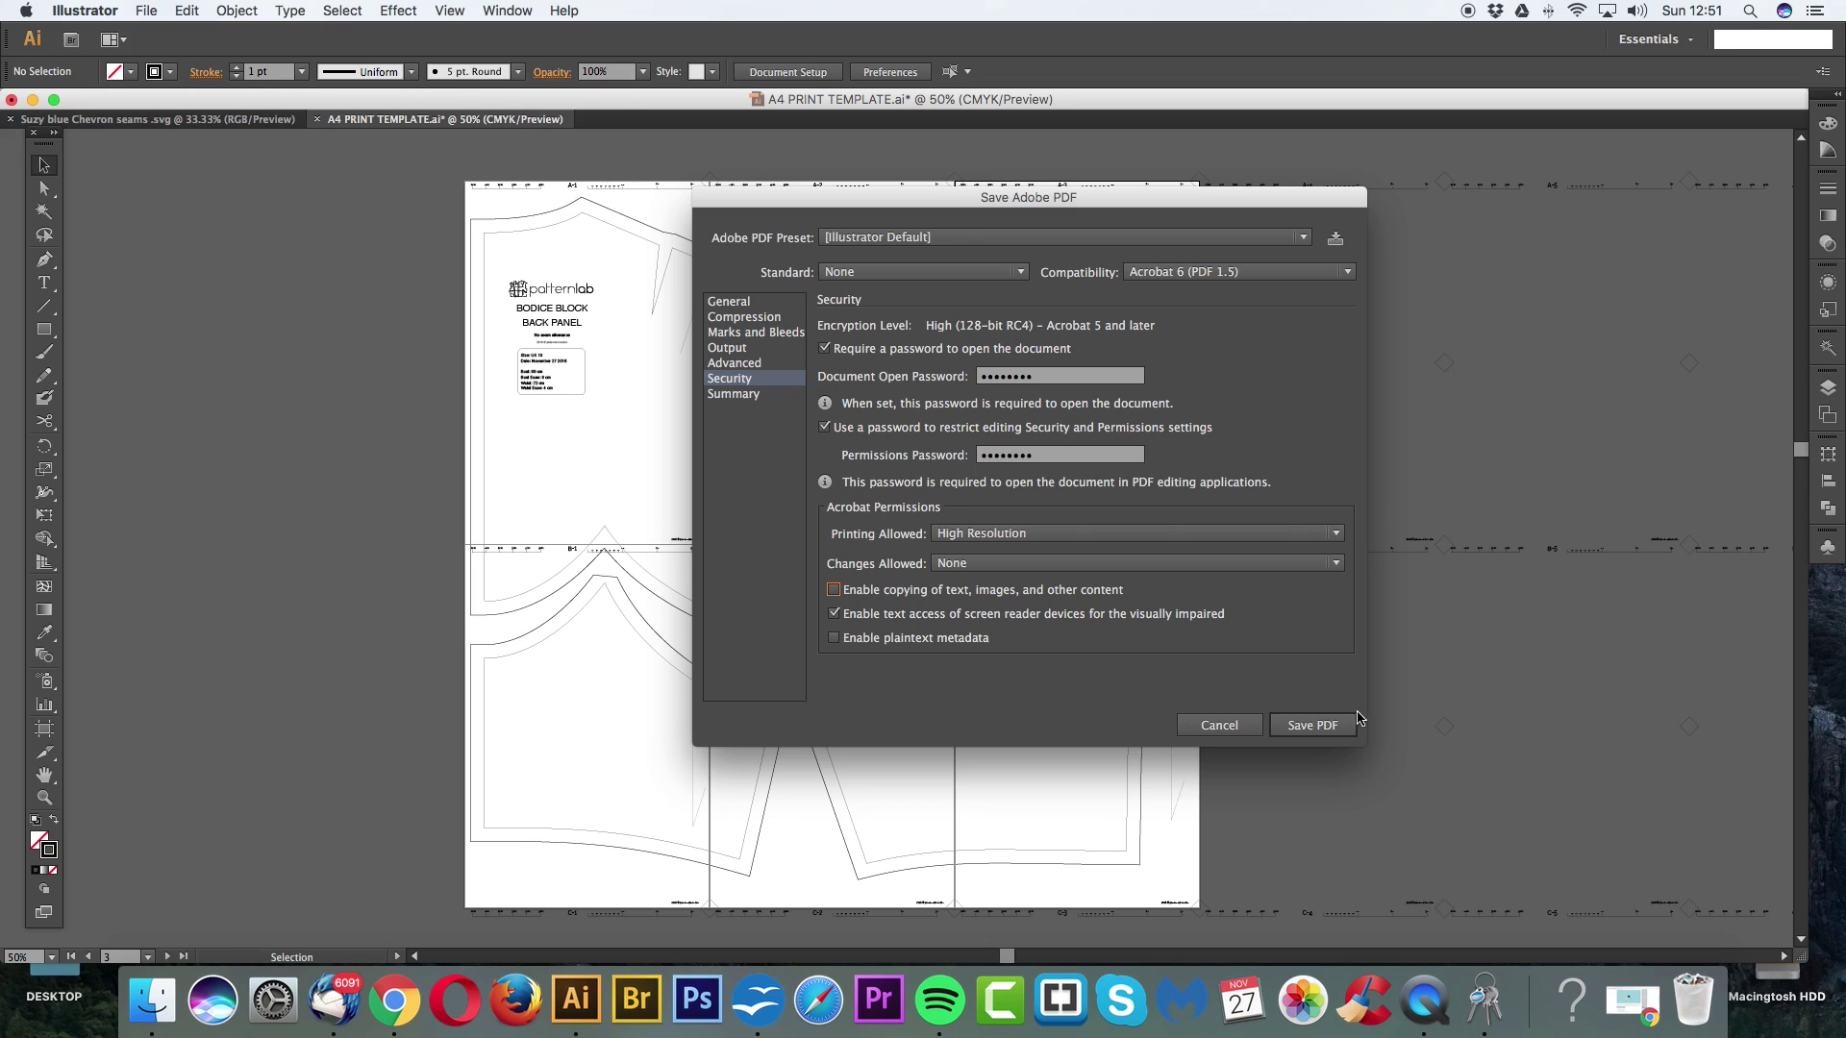
Step: Keep the Illustrator Default preset, save the PDF, and confirm both passwords
click(1000, 241)
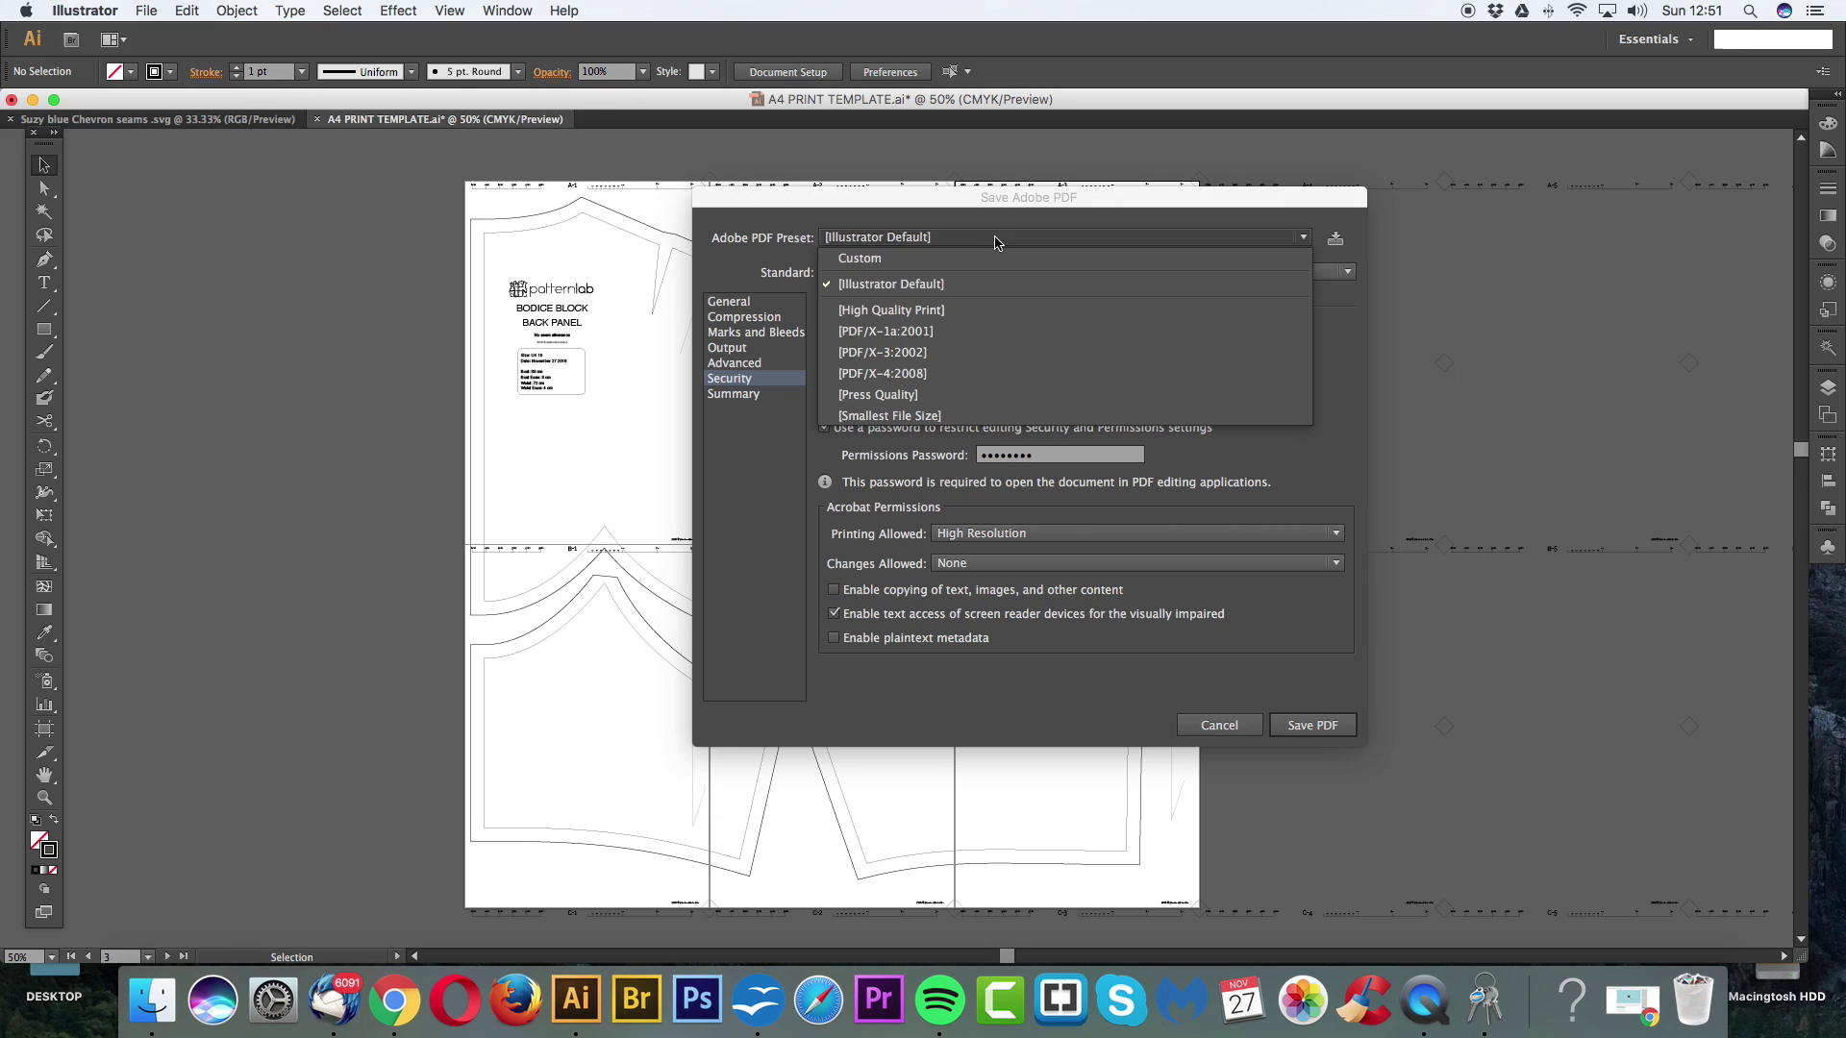
click(904, 284)
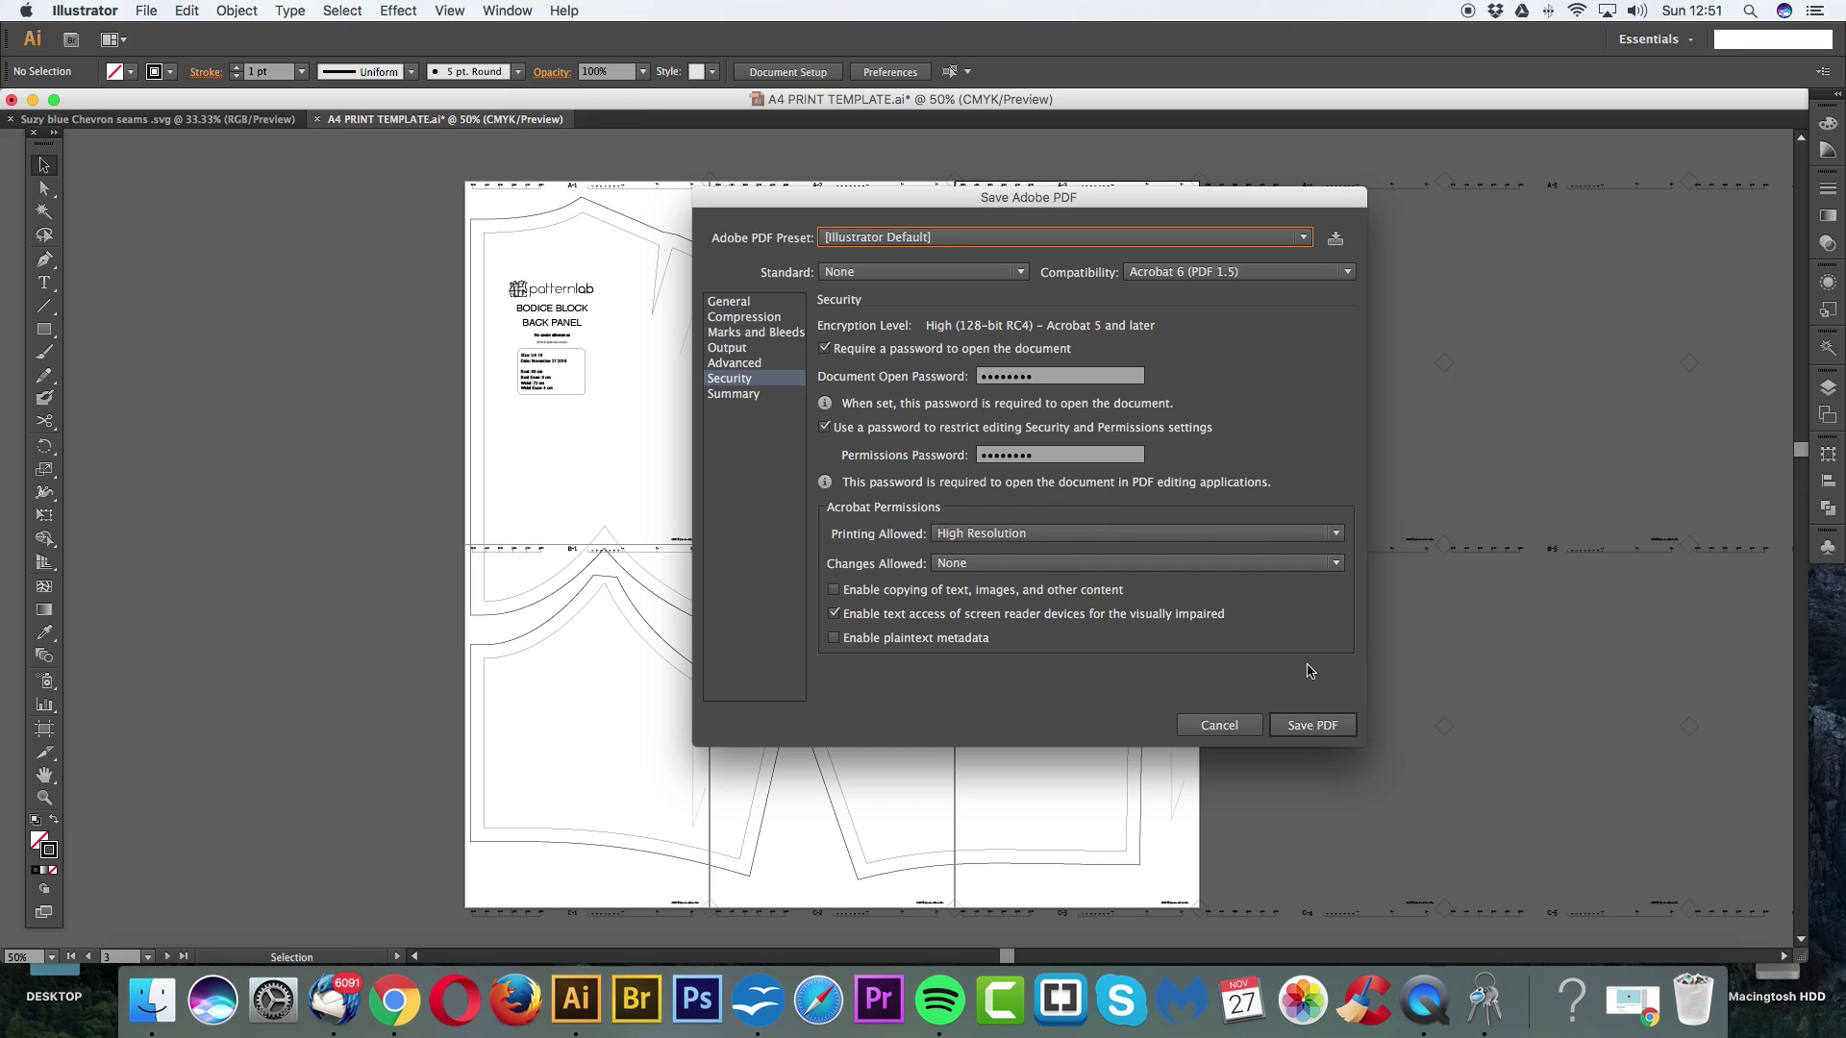
click(1299, 728)
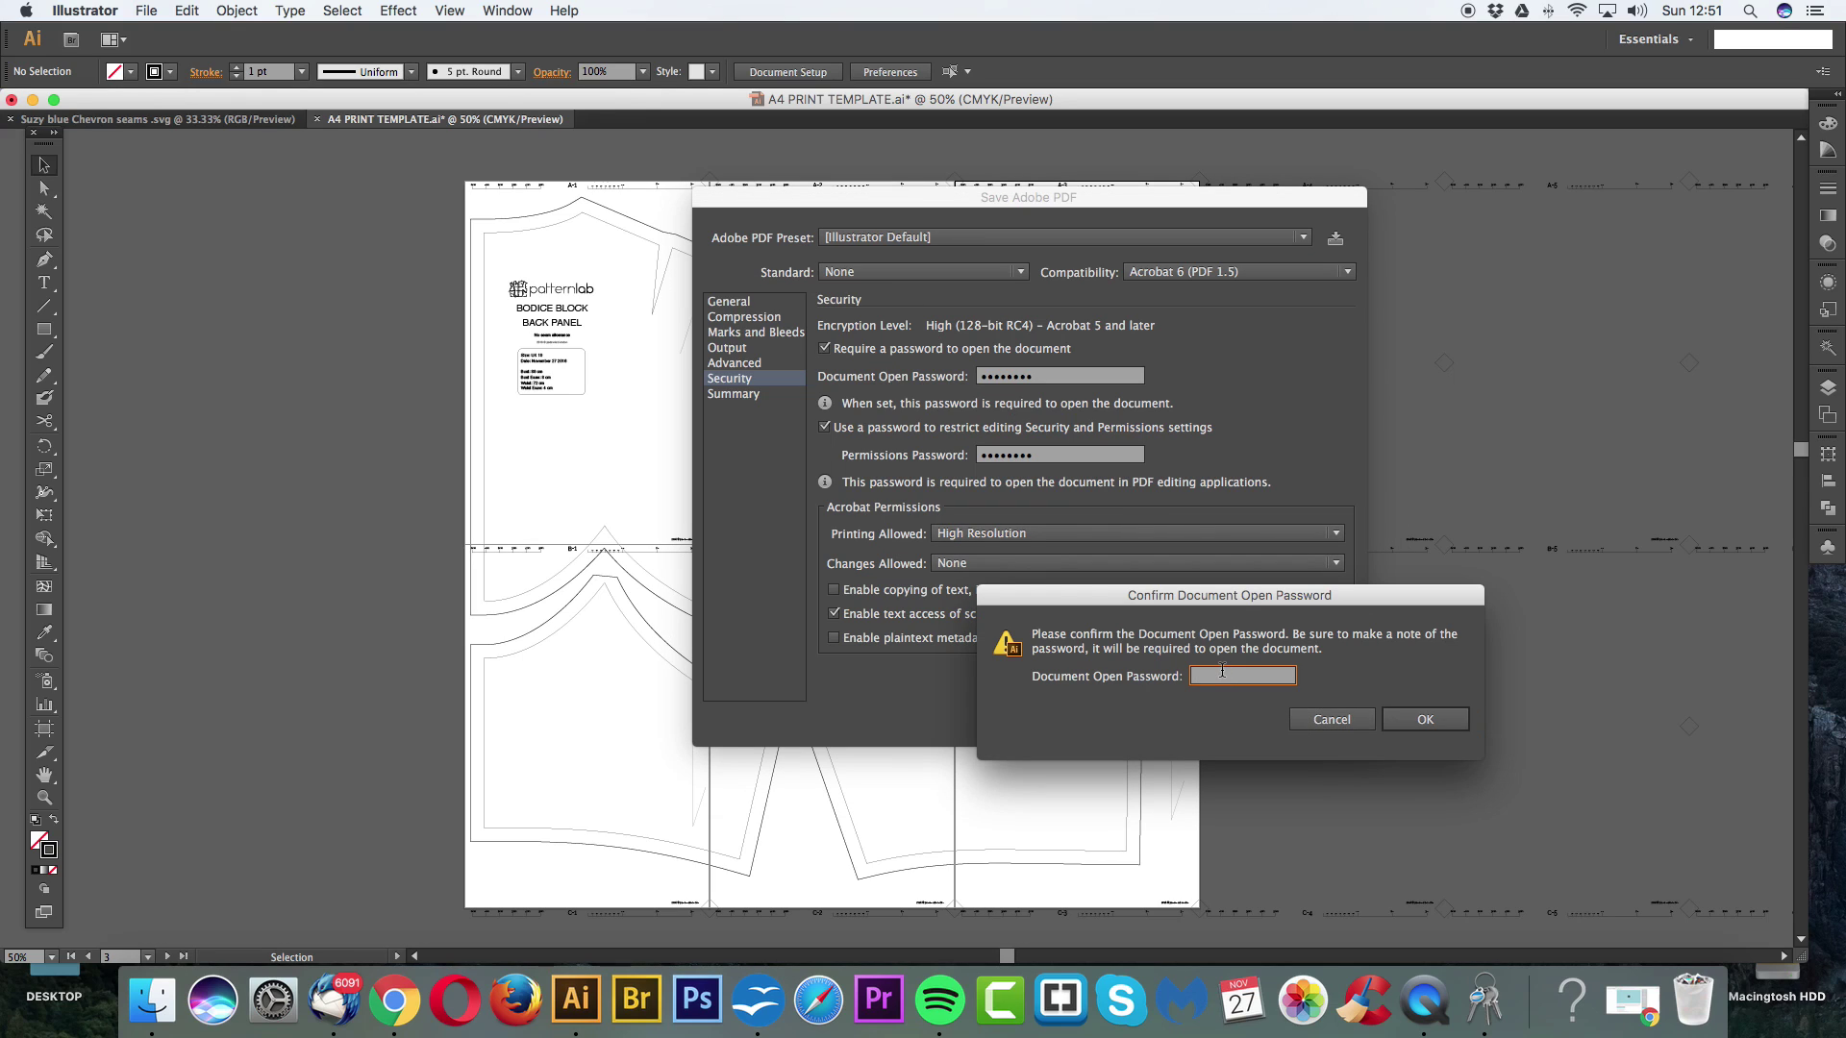
text(••••••••)
click(1451, 724)
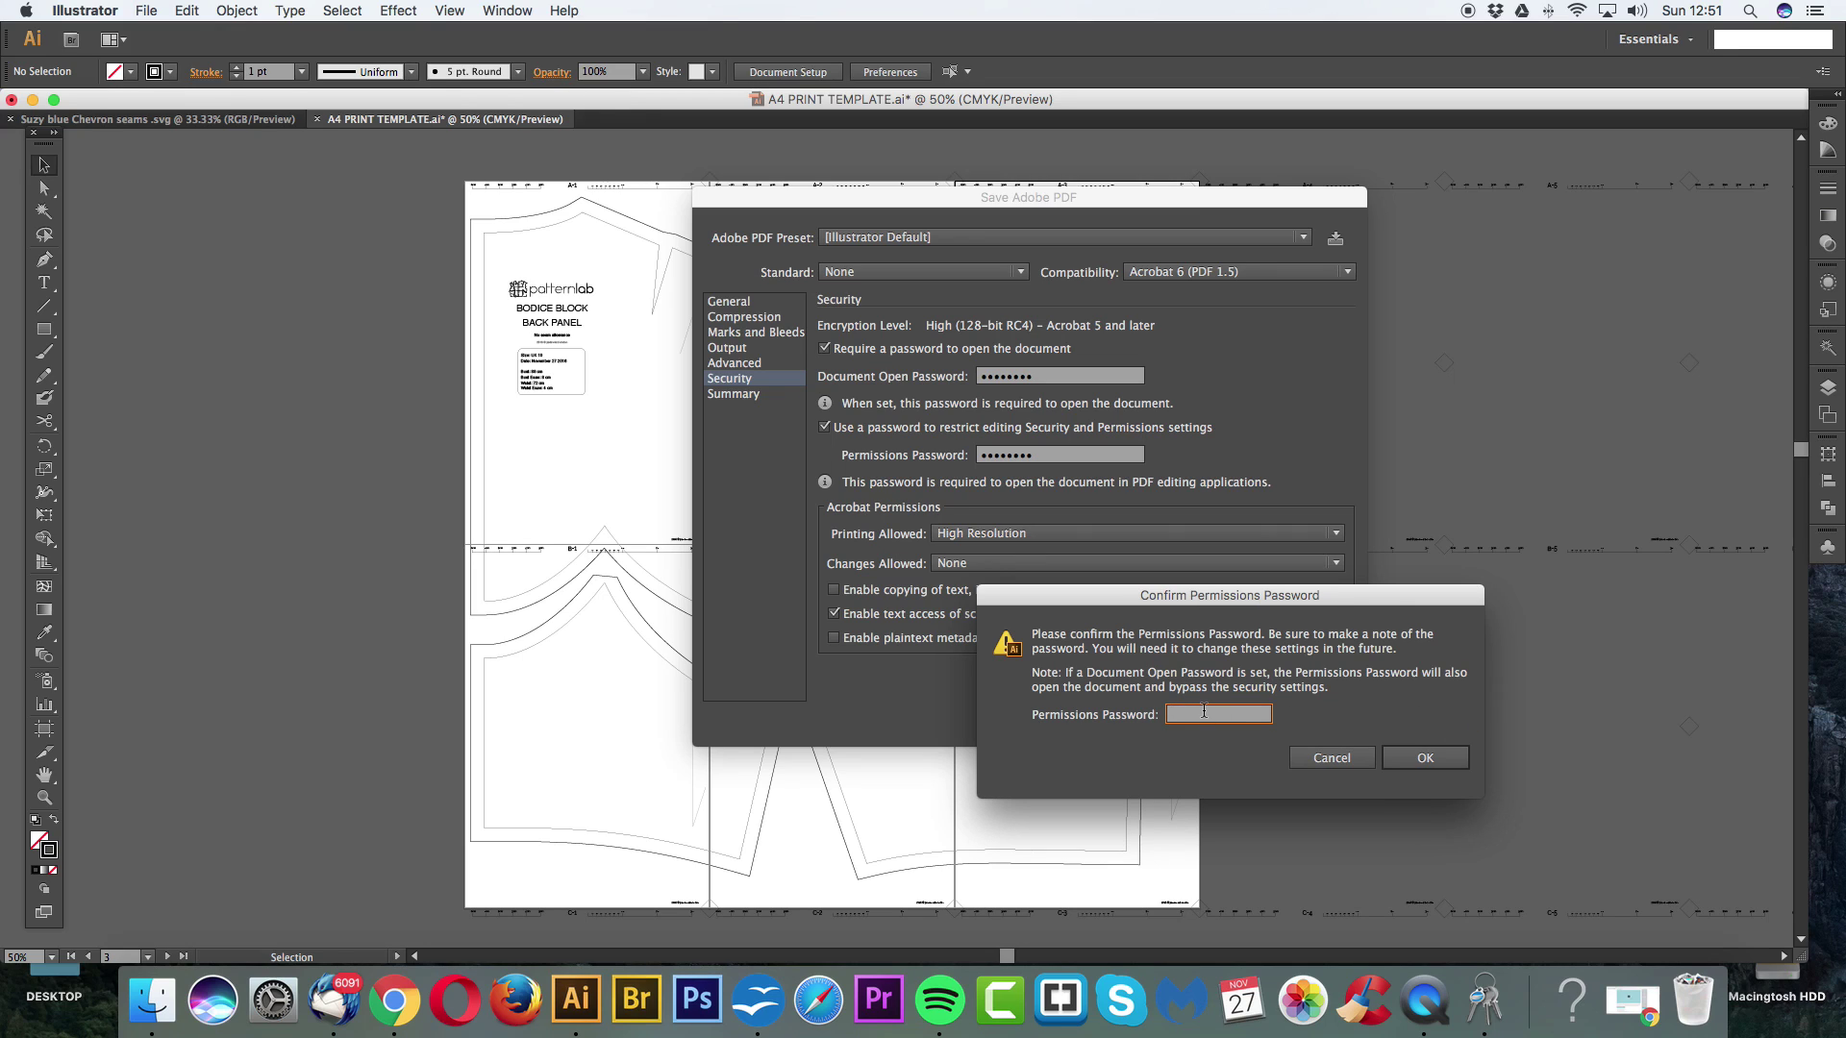
text(••••••••)
click(1424, 757)
click(1417, 728)
Step: Retype the permissions password confirmation after a password mismatch warning
click(1254, 717)
drag(1254, 717, 991, 704)
text(•••••)
click(1427, 759)
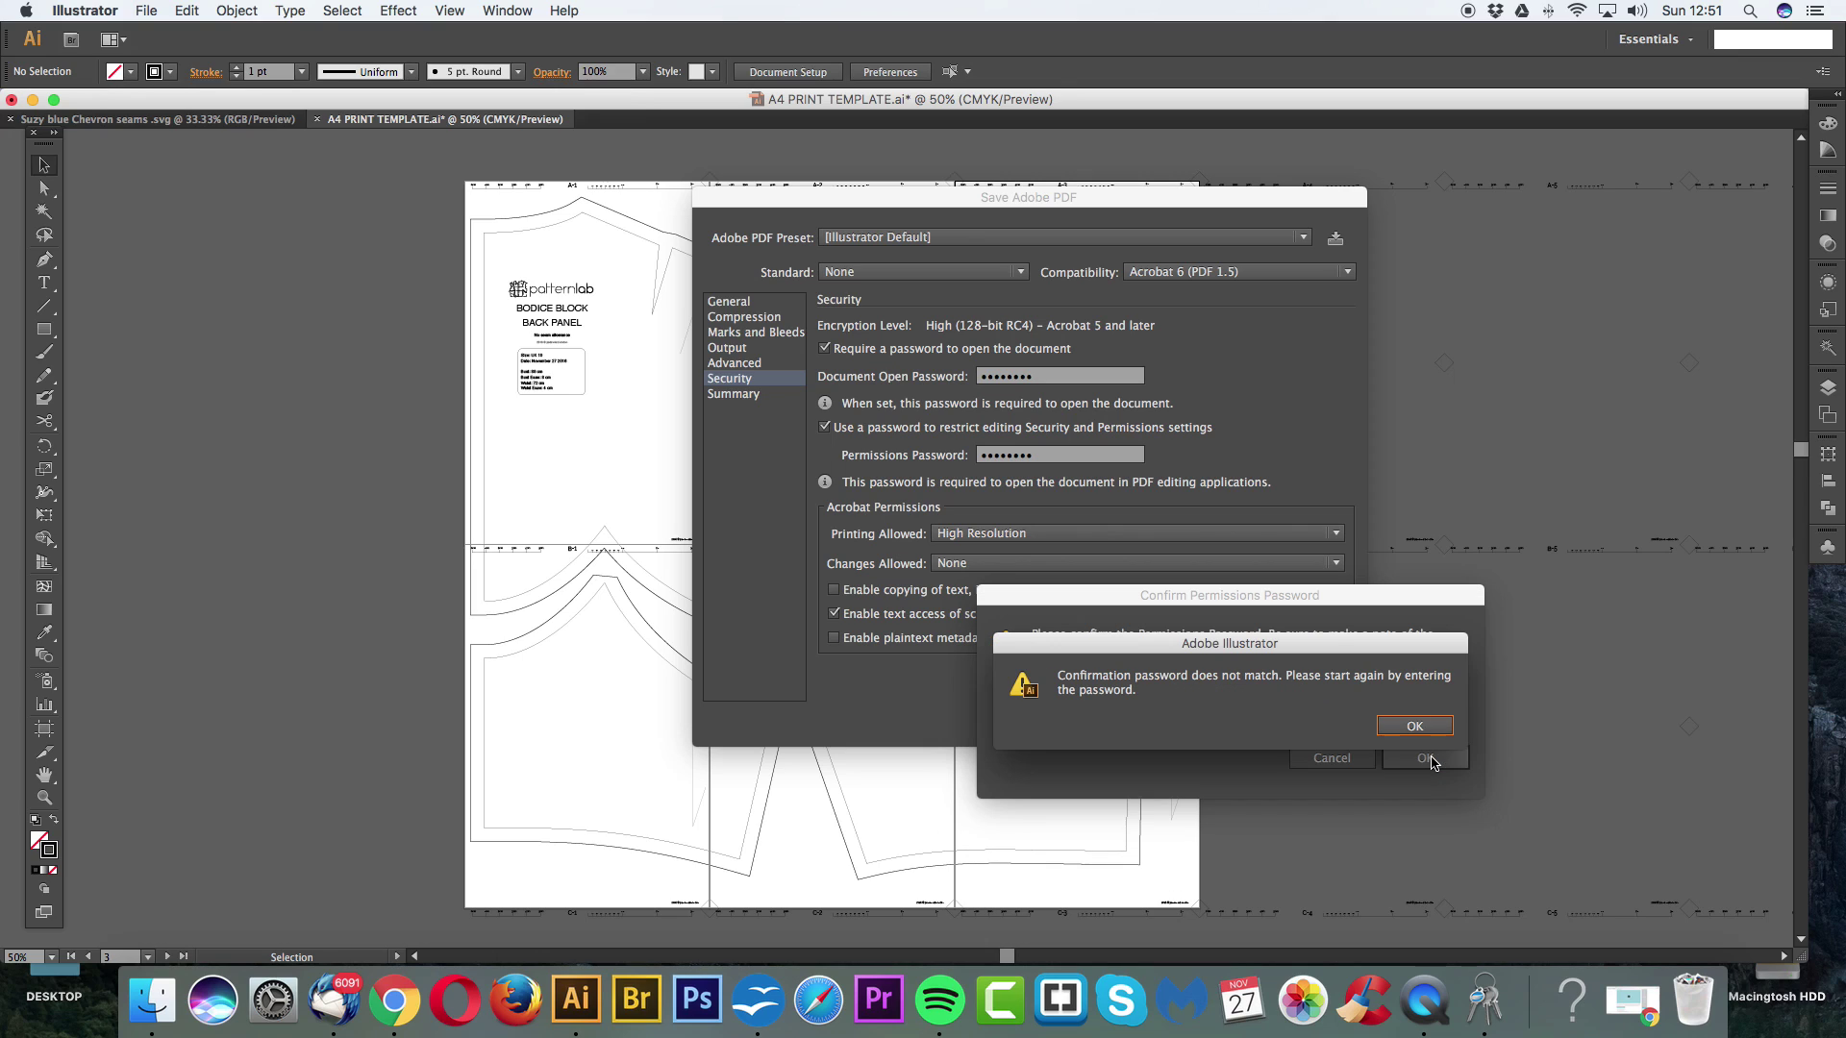
click(1398, 737)
click(1332, 758)
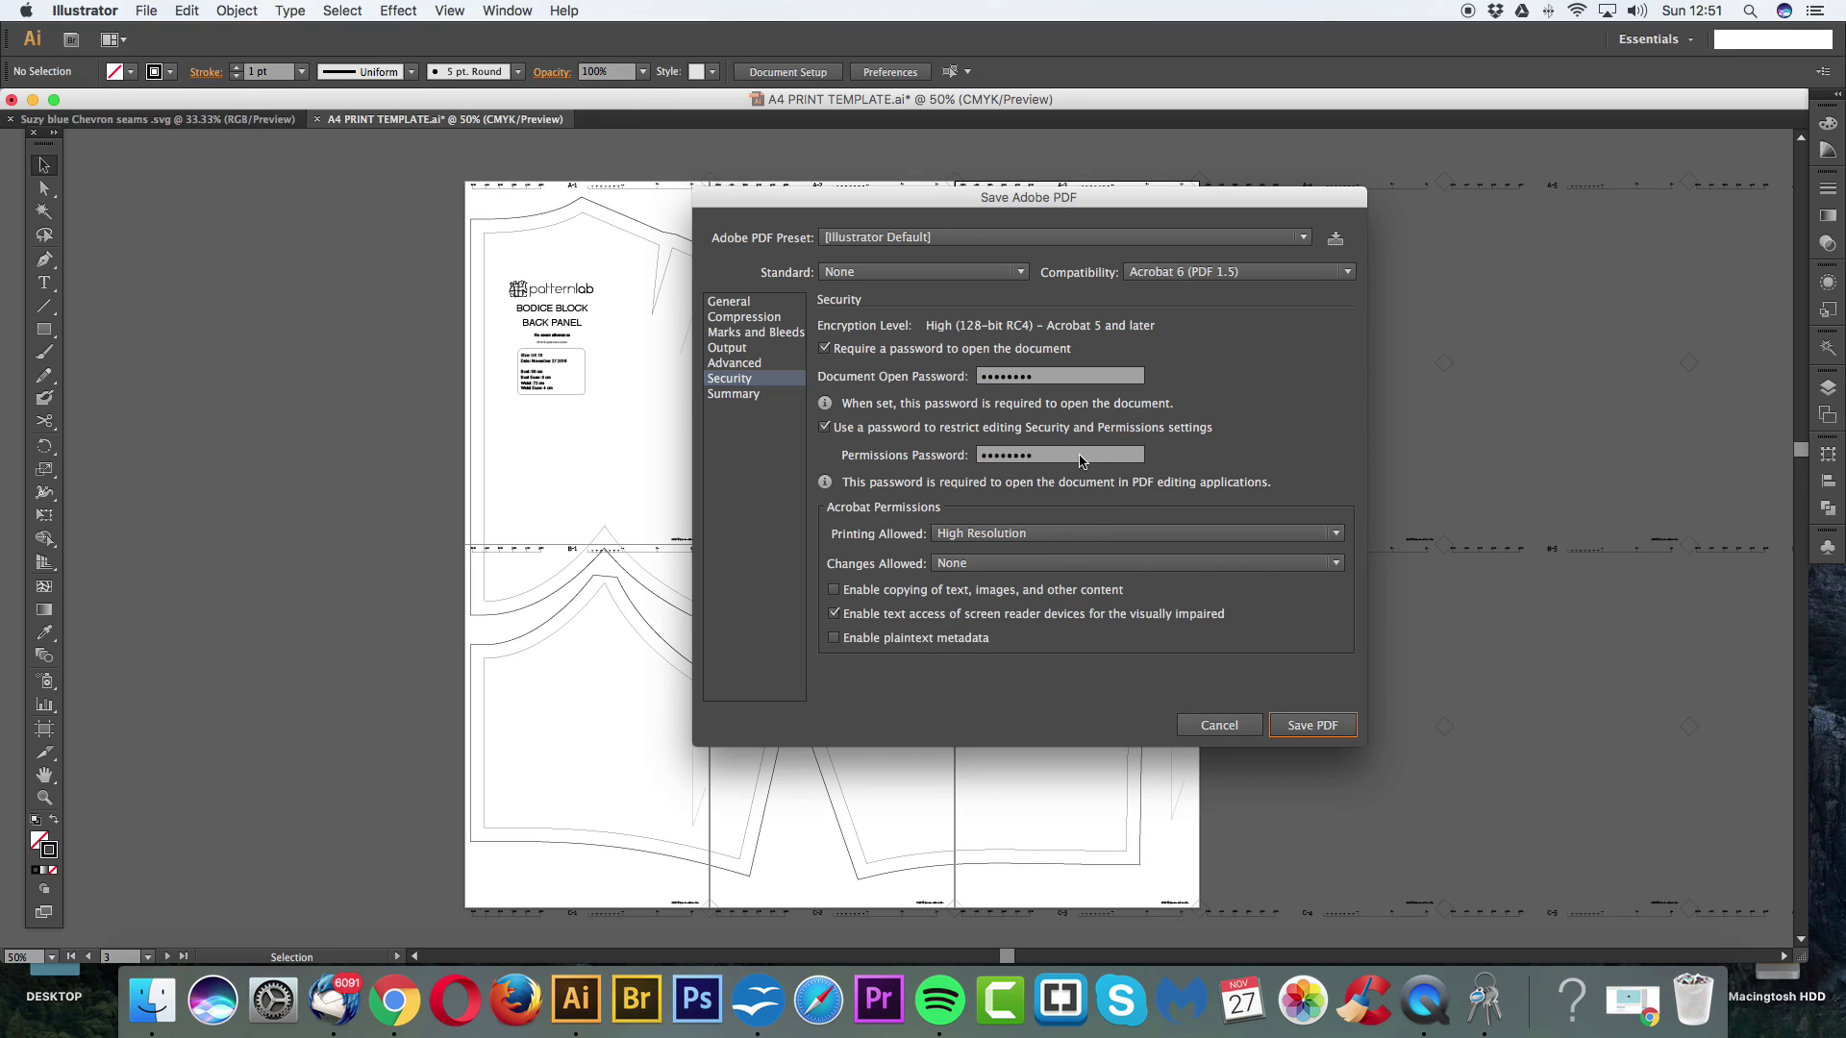
Step: Re-enter the permissions and open passwords and retry saving the protected PDF
drag(1077, 459, 939, 452)
text(••••)
key(shift+Tab)
text(••••••••)
click(1313, 725)
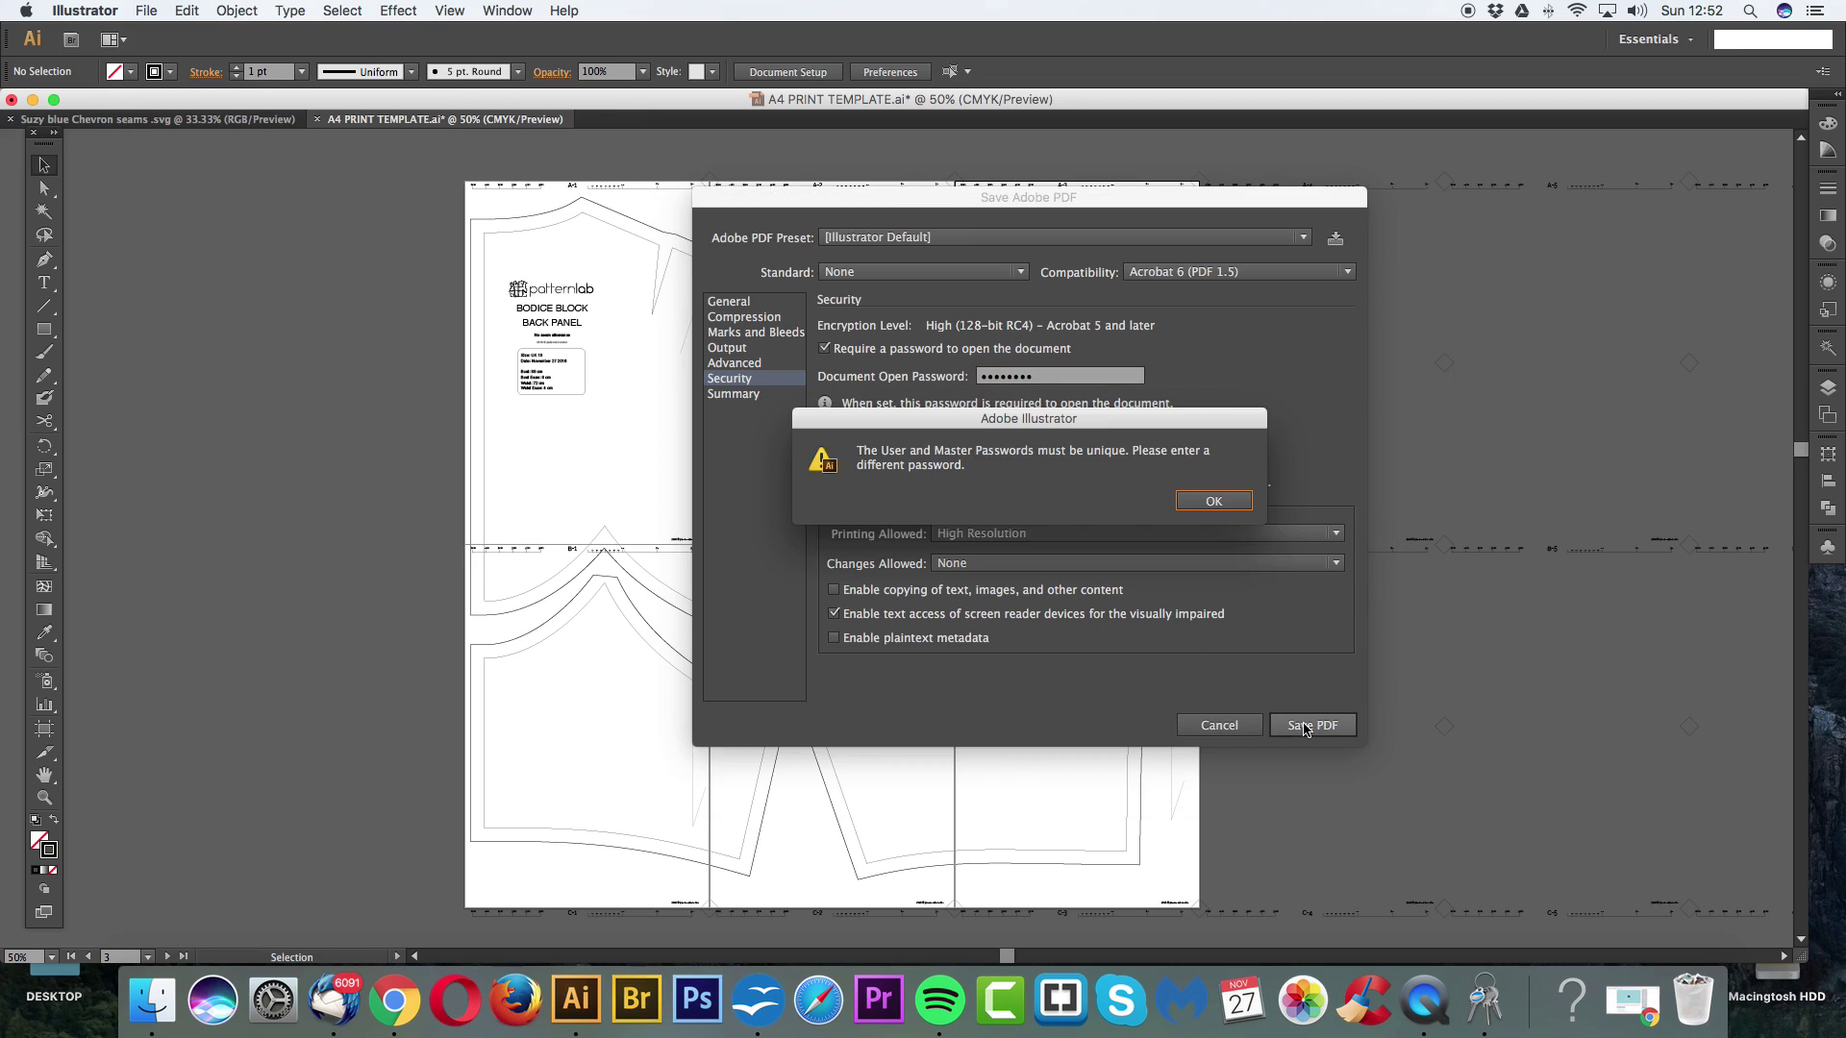
click(1212, 501)
Step: Replace the duplicate permissions password, then save and confirm both passwords
click(1028, 456)
double_click(1013, 450)
key(BackSpace)
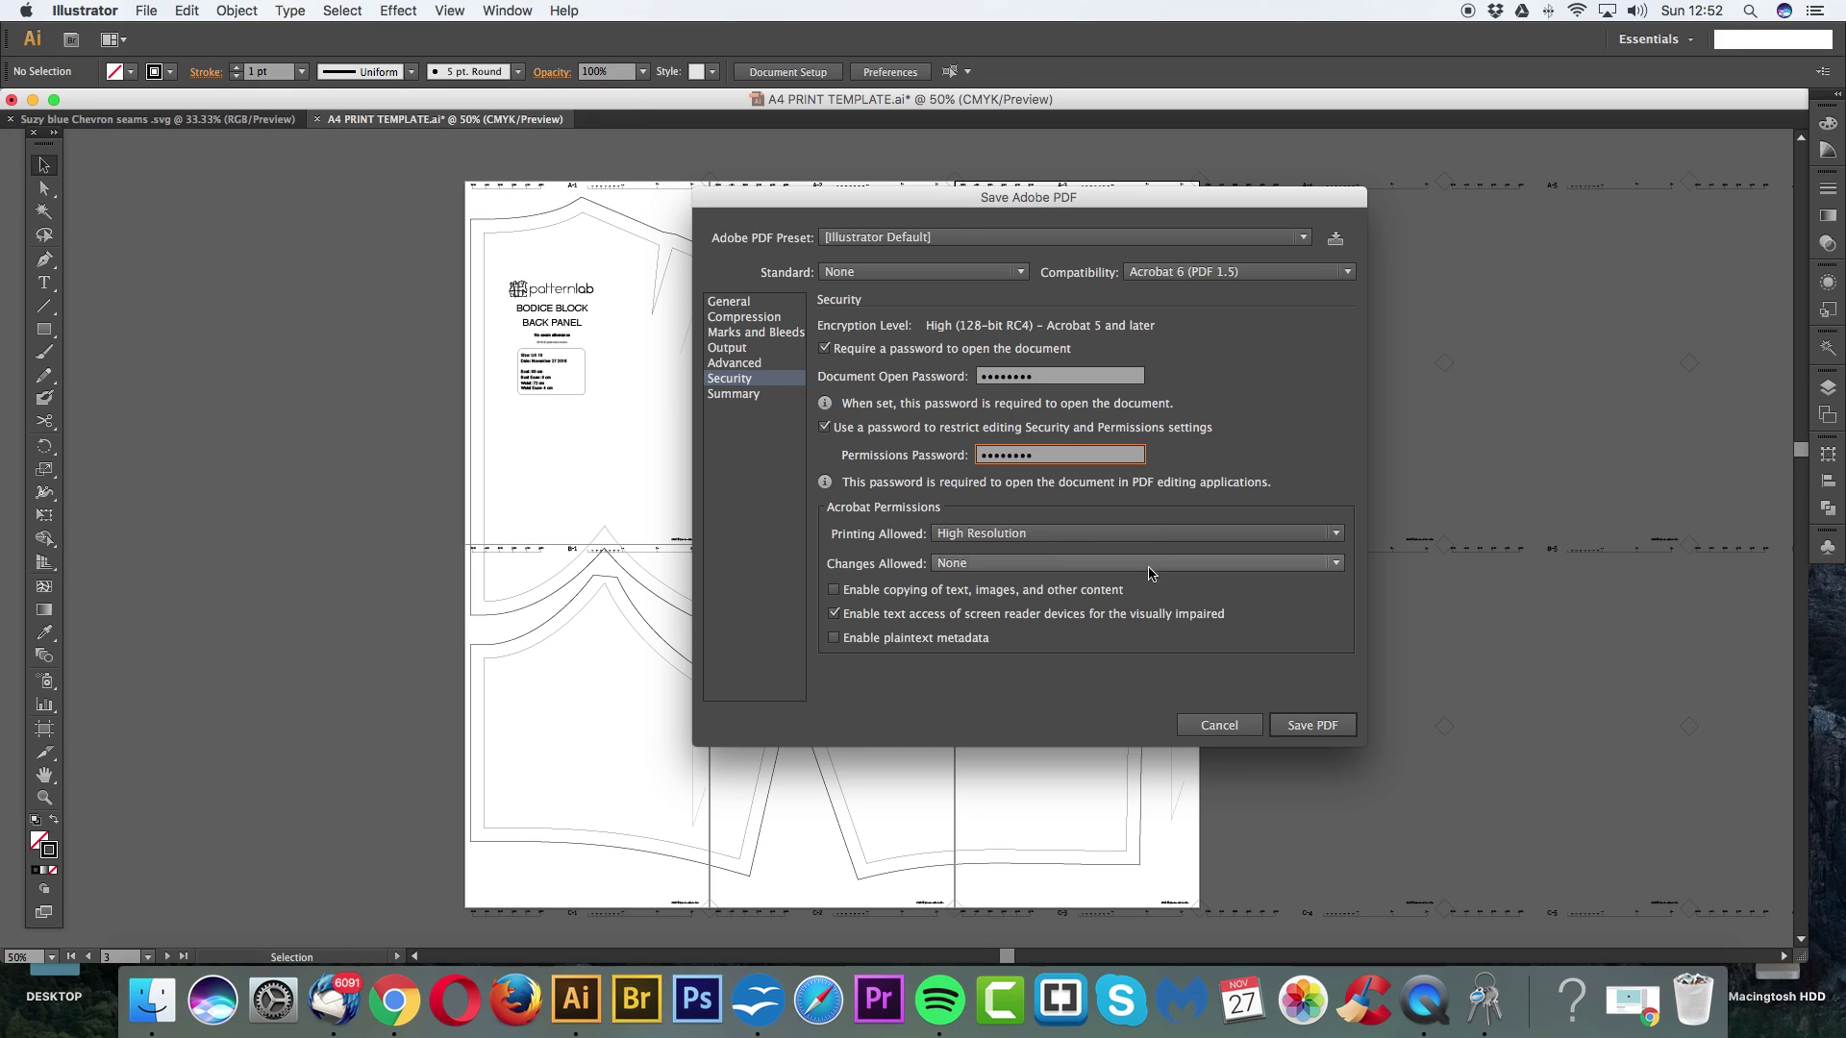
click(1304, 726)
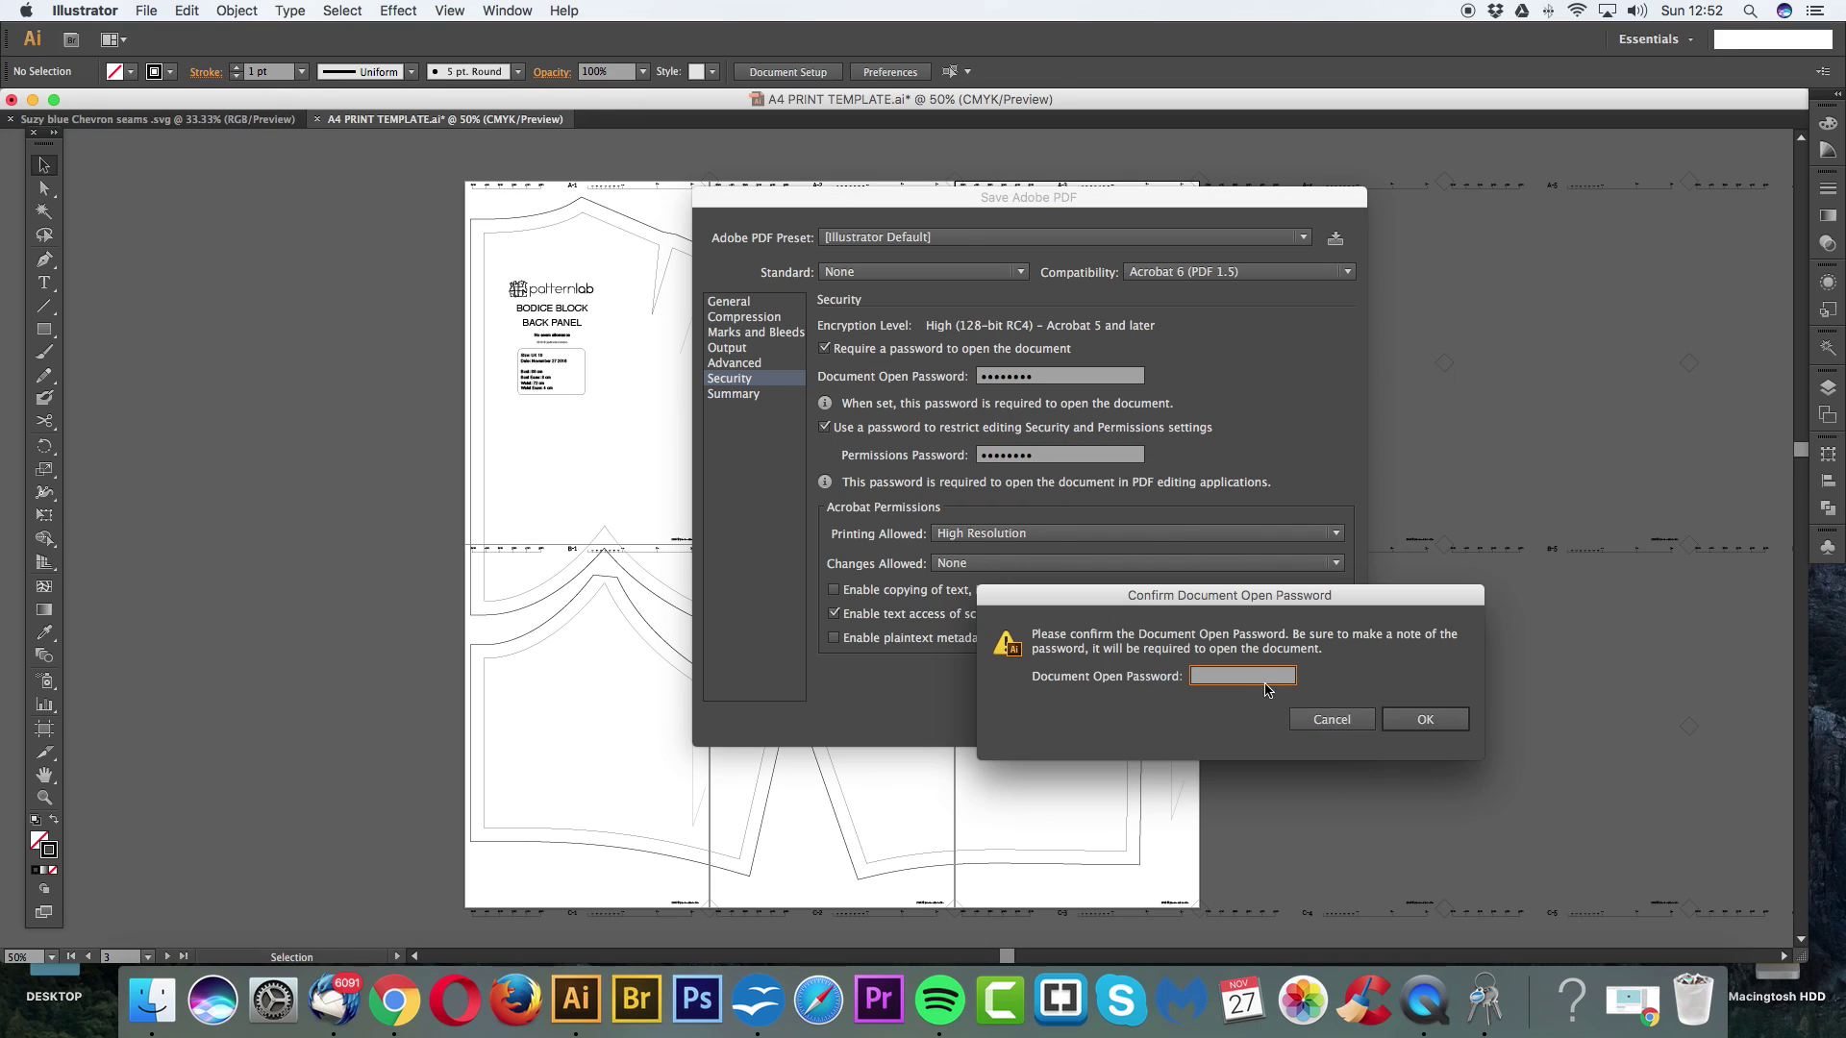
text(••••••••)
key(Return)
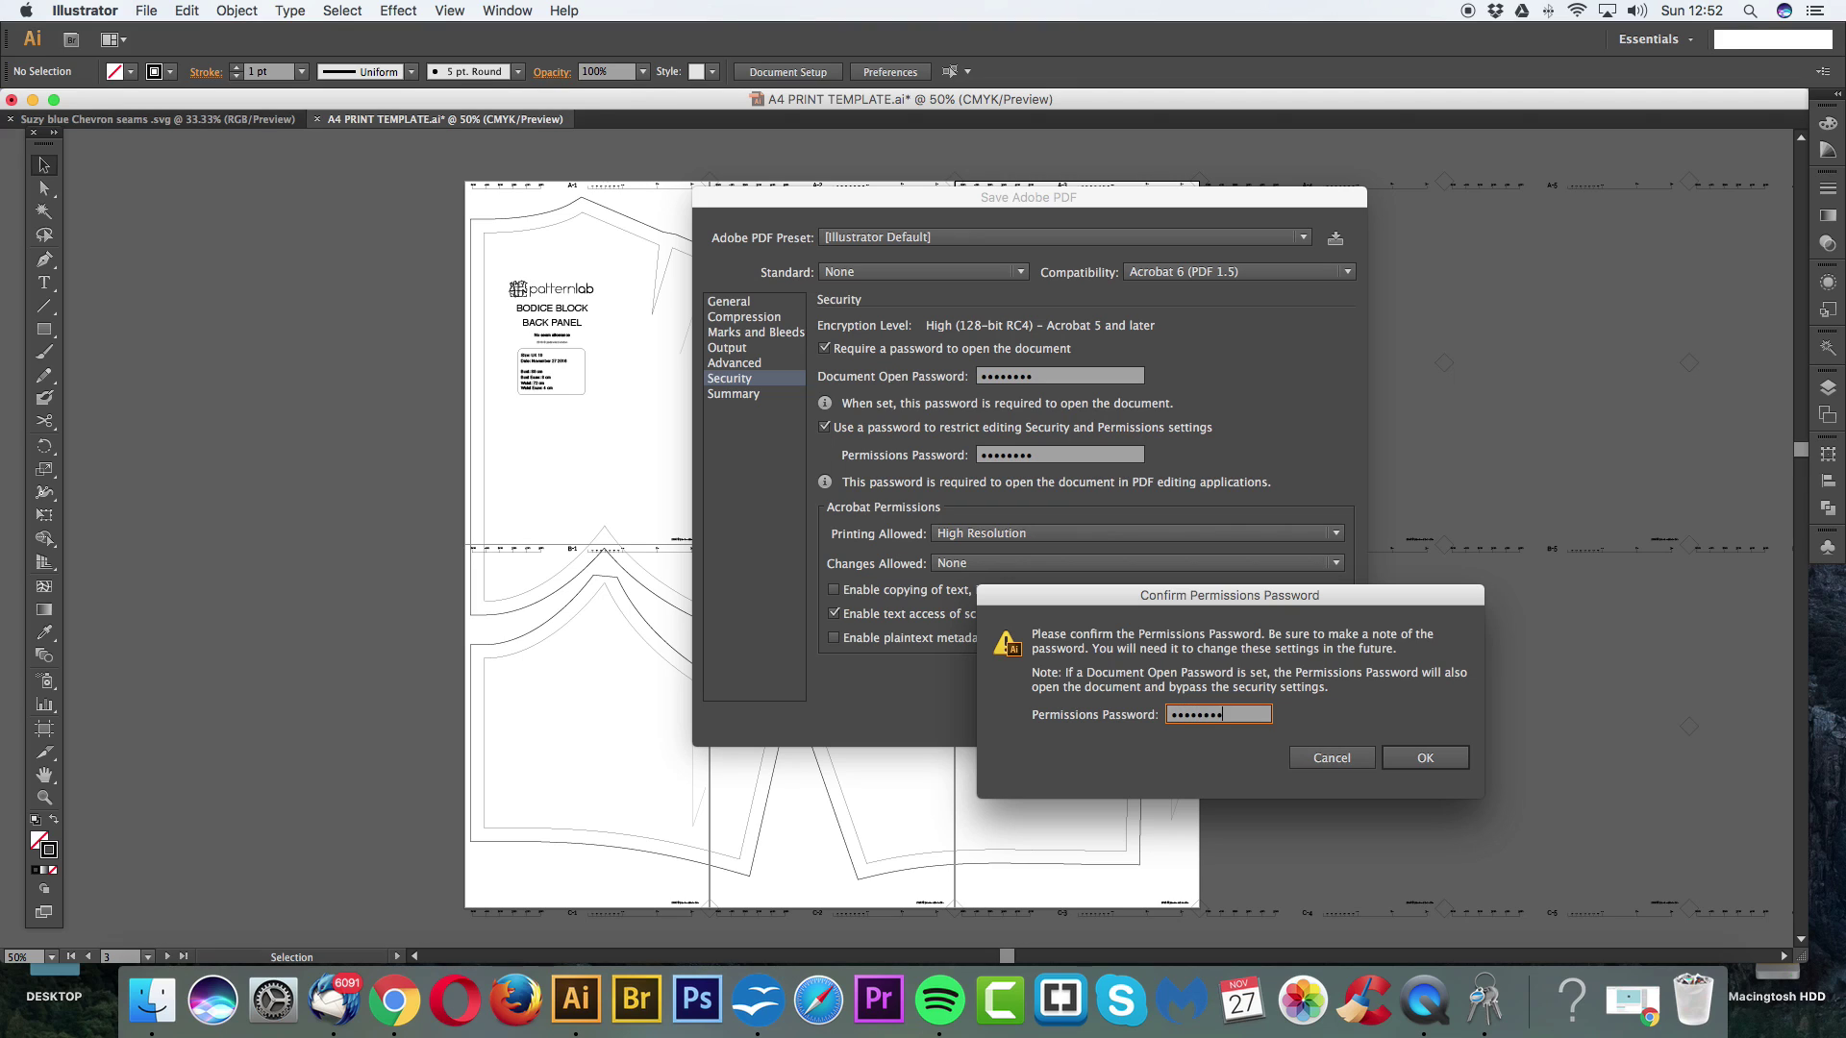
click(1424, 758)
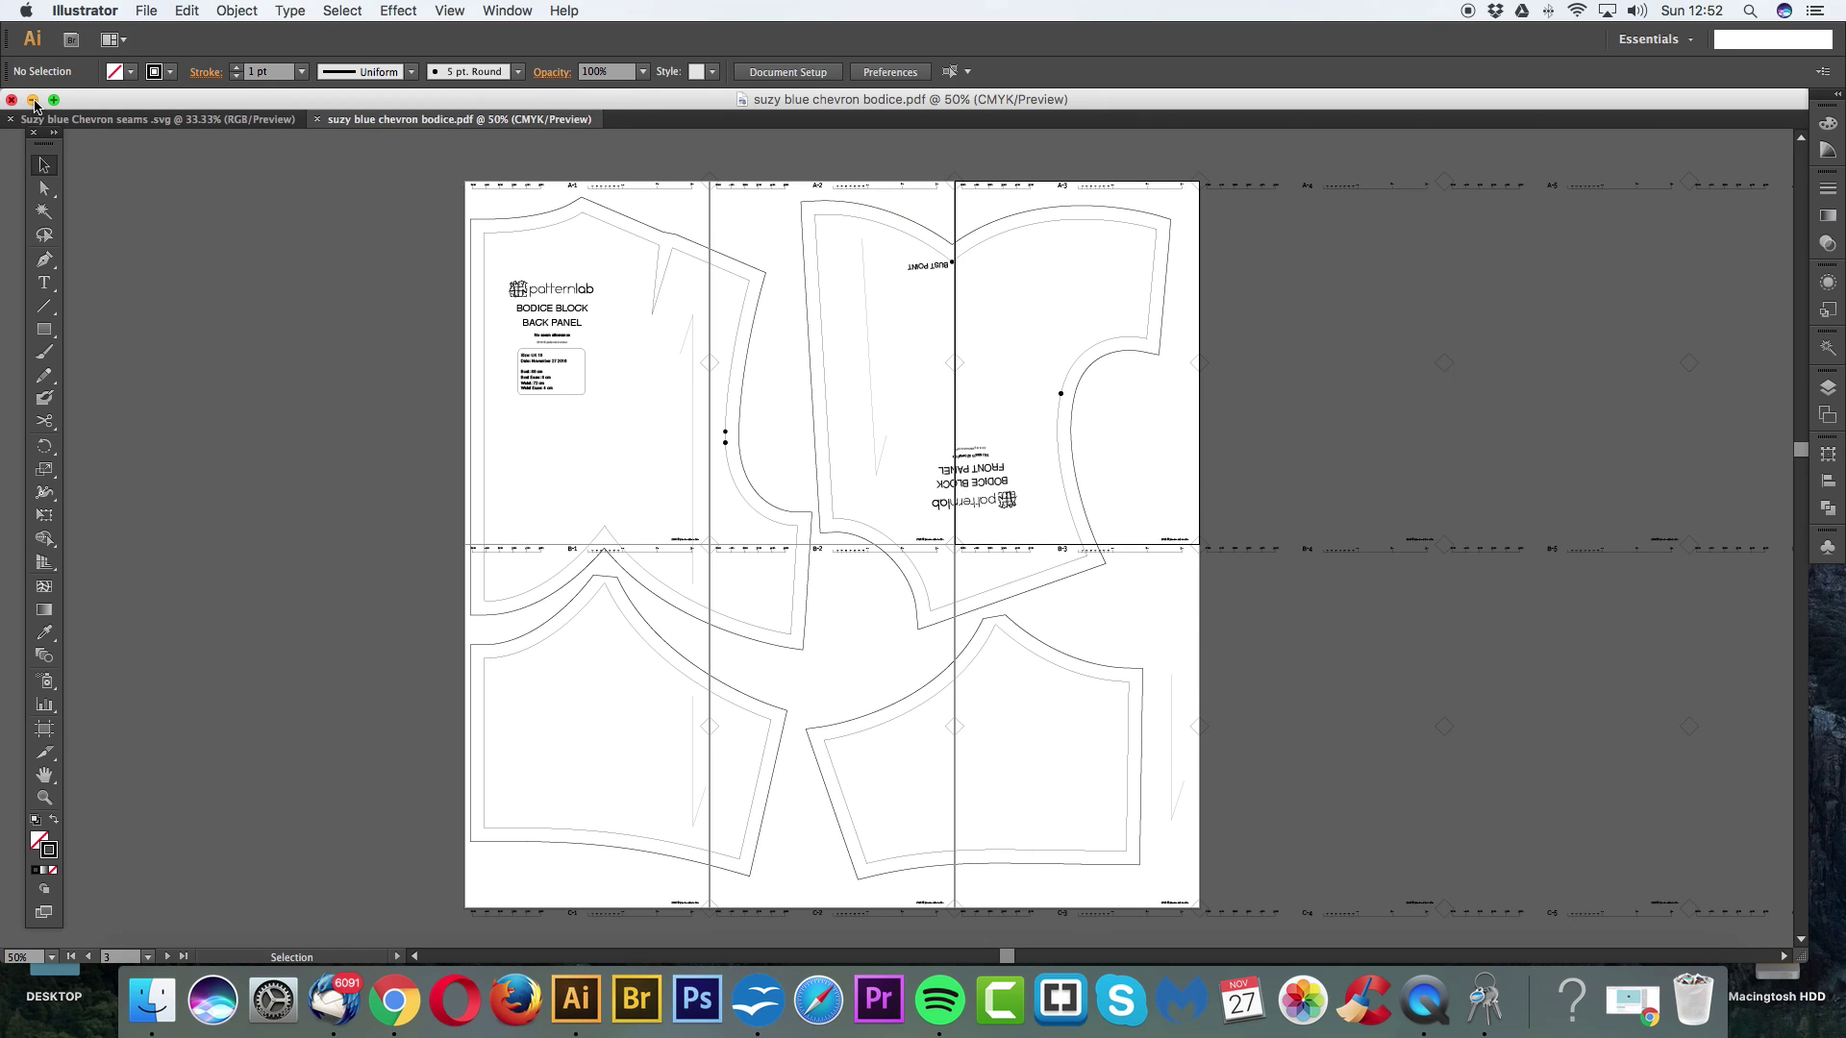
Step: Open suzy blue chevron bodice.pdf from the custom patterns folder in Preview with its password
key(super+w)
key(super+w)
key(super+h)
double_click(1774, 254)
double_click(744, 239)
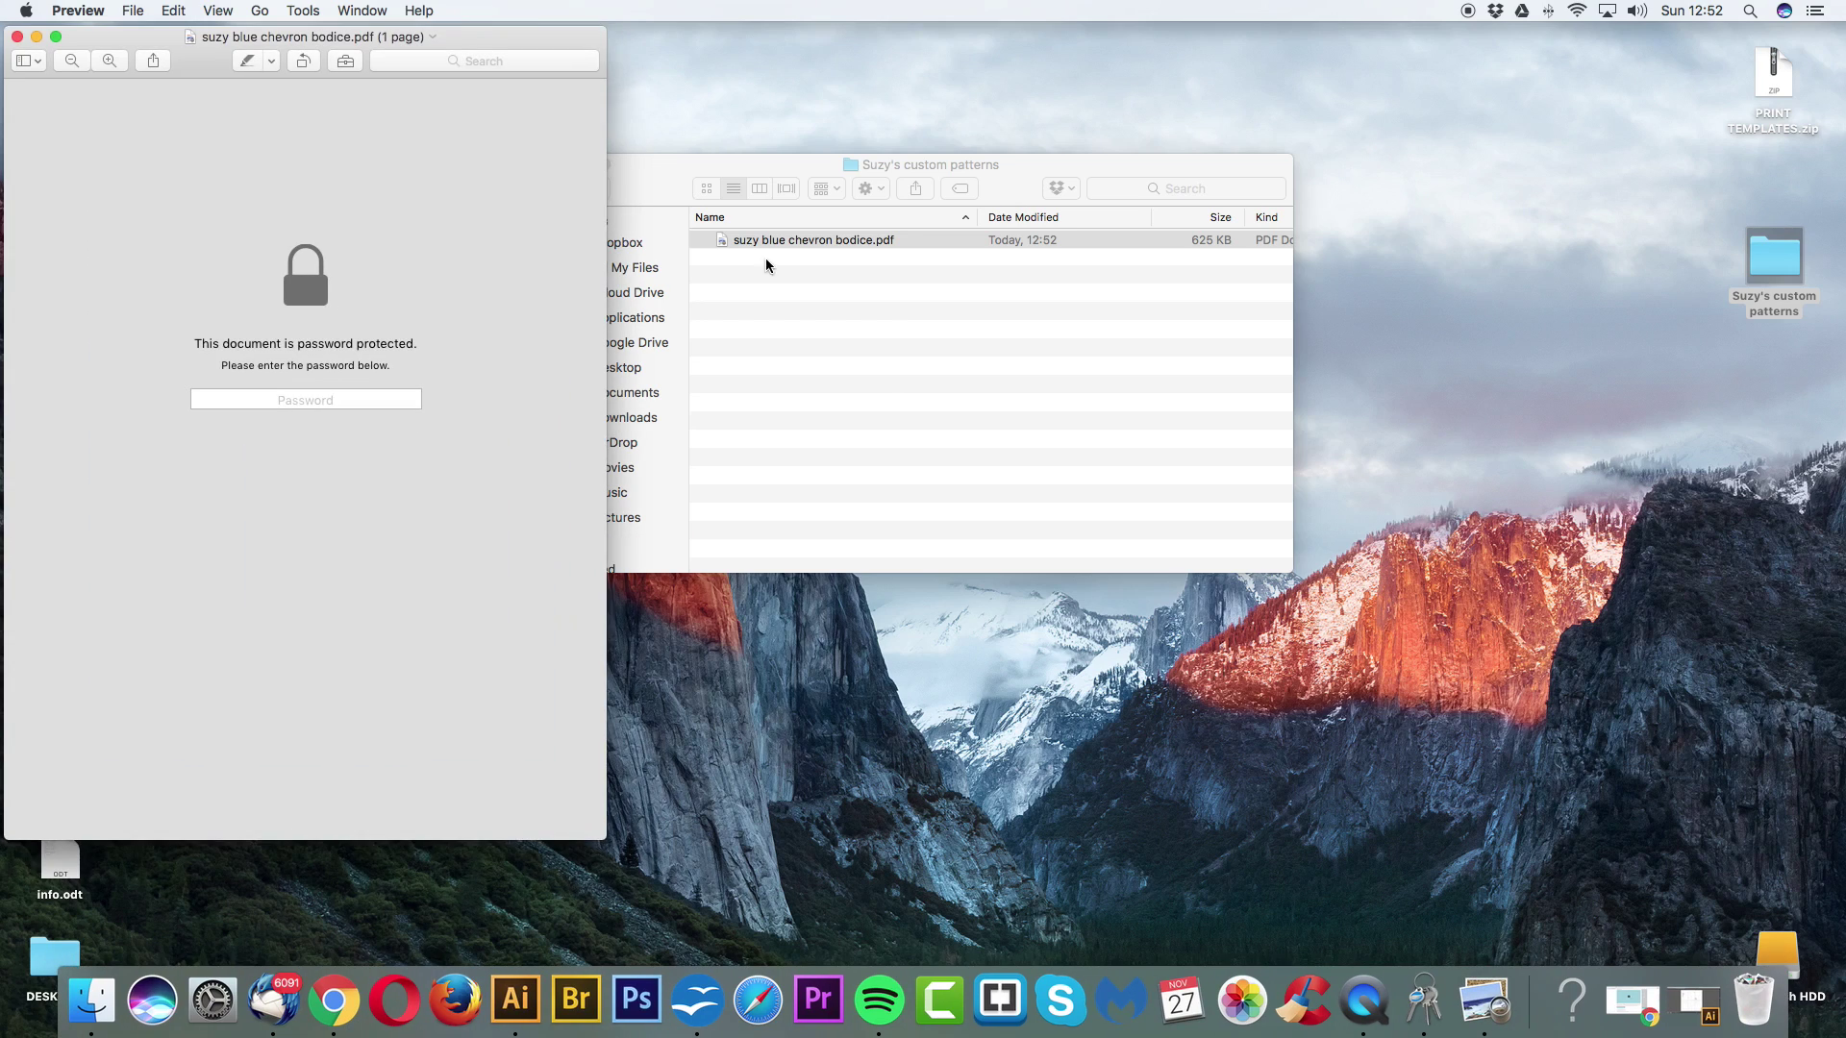
click(291, 400)
text(•••••••••)
key(Return)
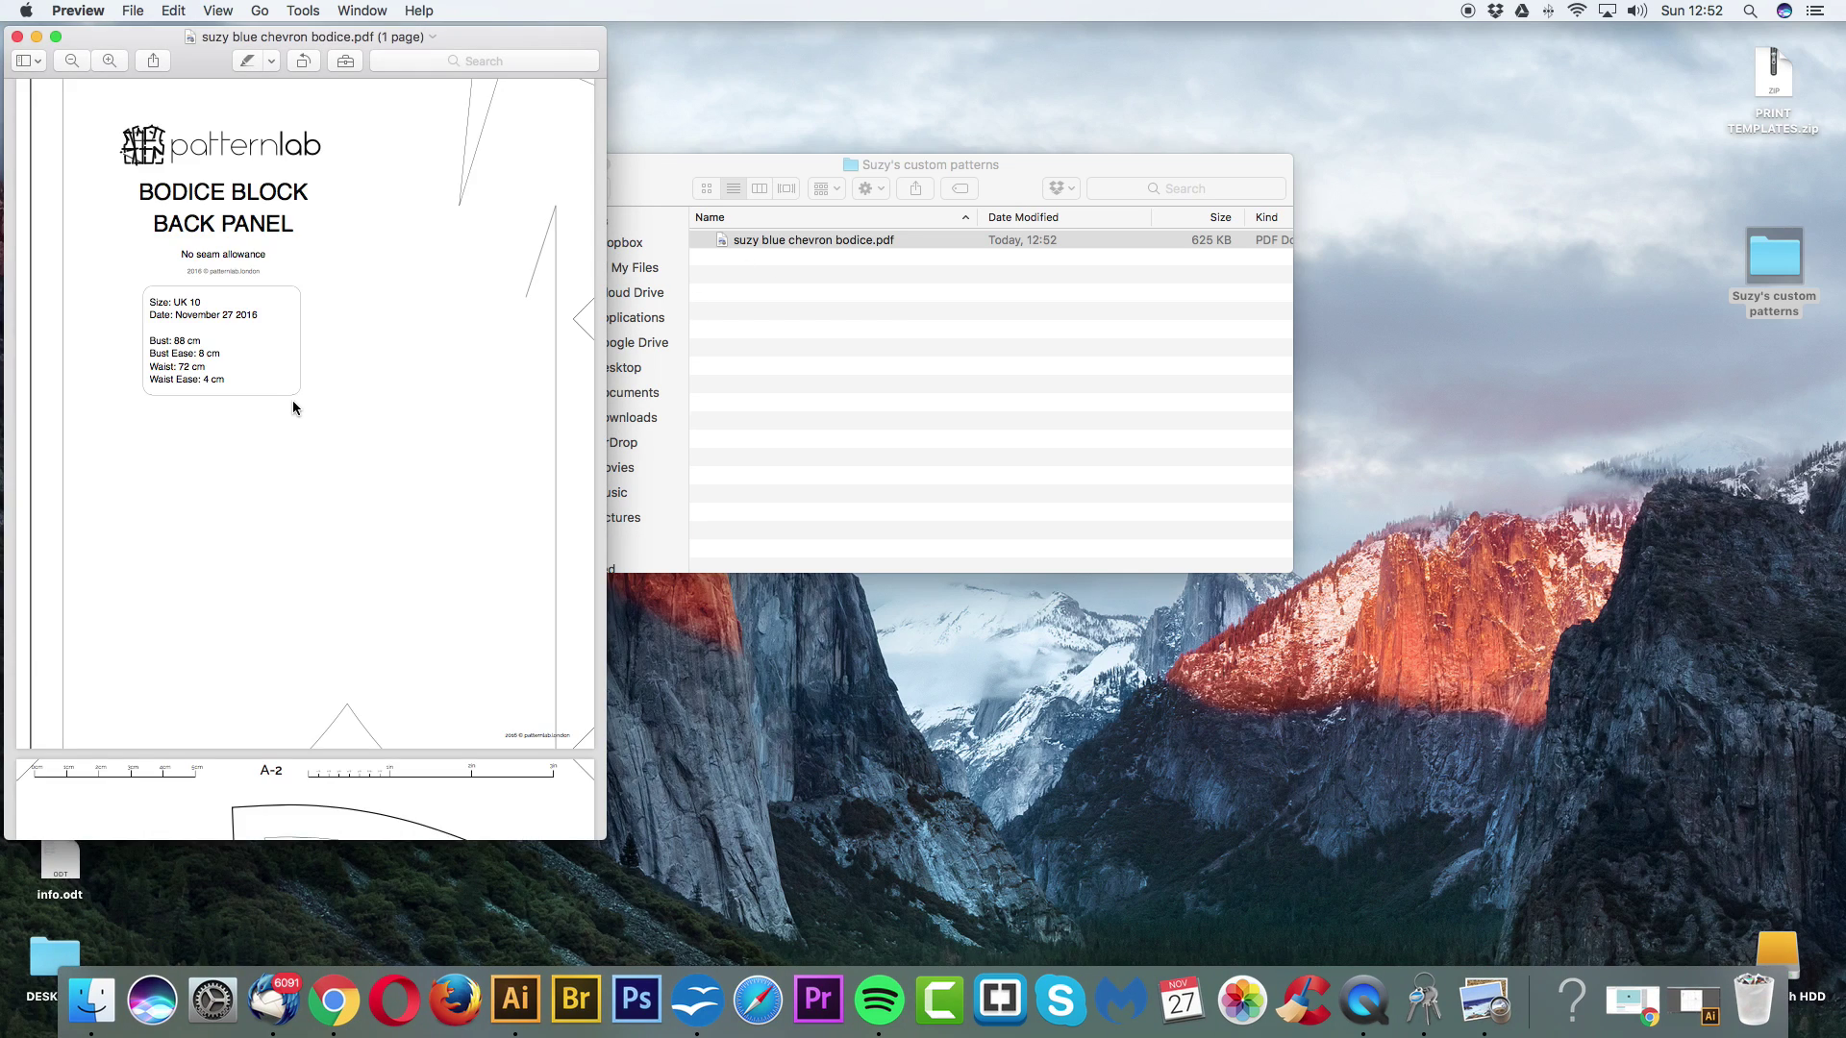
Step: Scroll through all six PDF pages, then close Preview
scroll(329, 385, down, 2)
scroll(329, 386, up, 3)
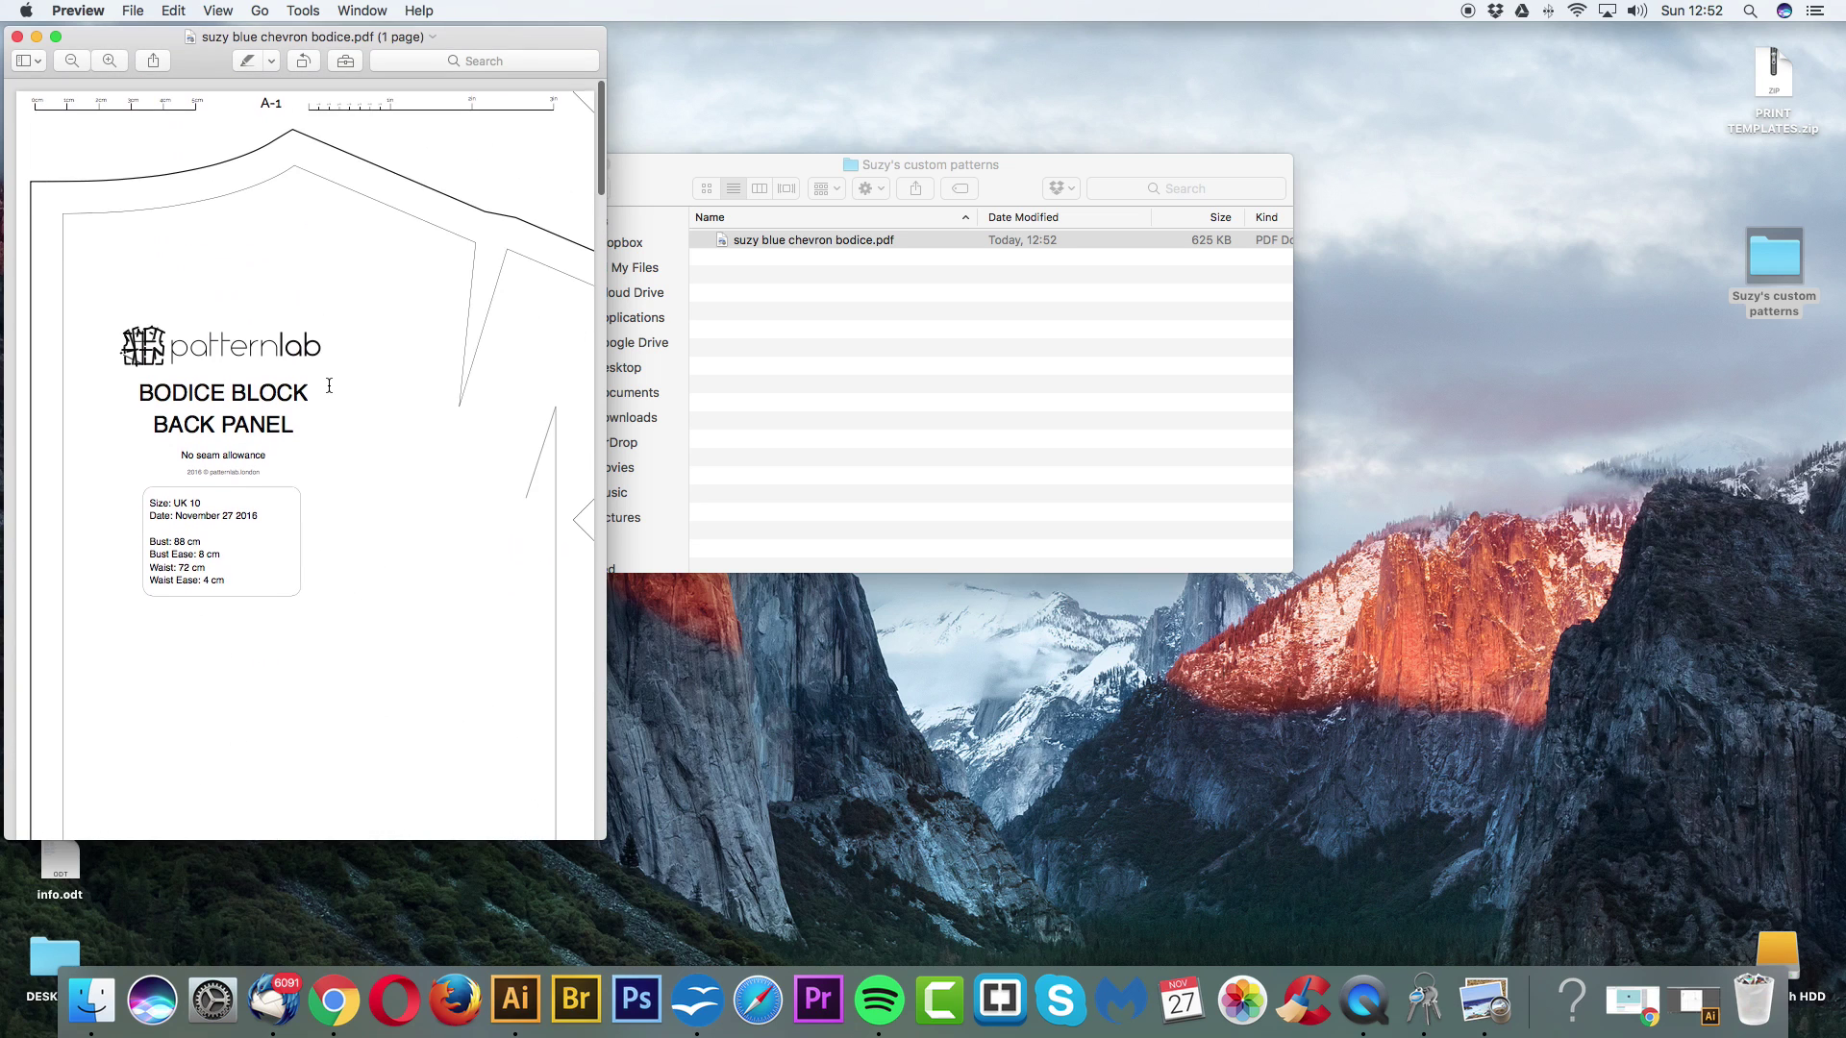
scroll(329, 385, down, 6)
scroll(329, 386, down, 10)
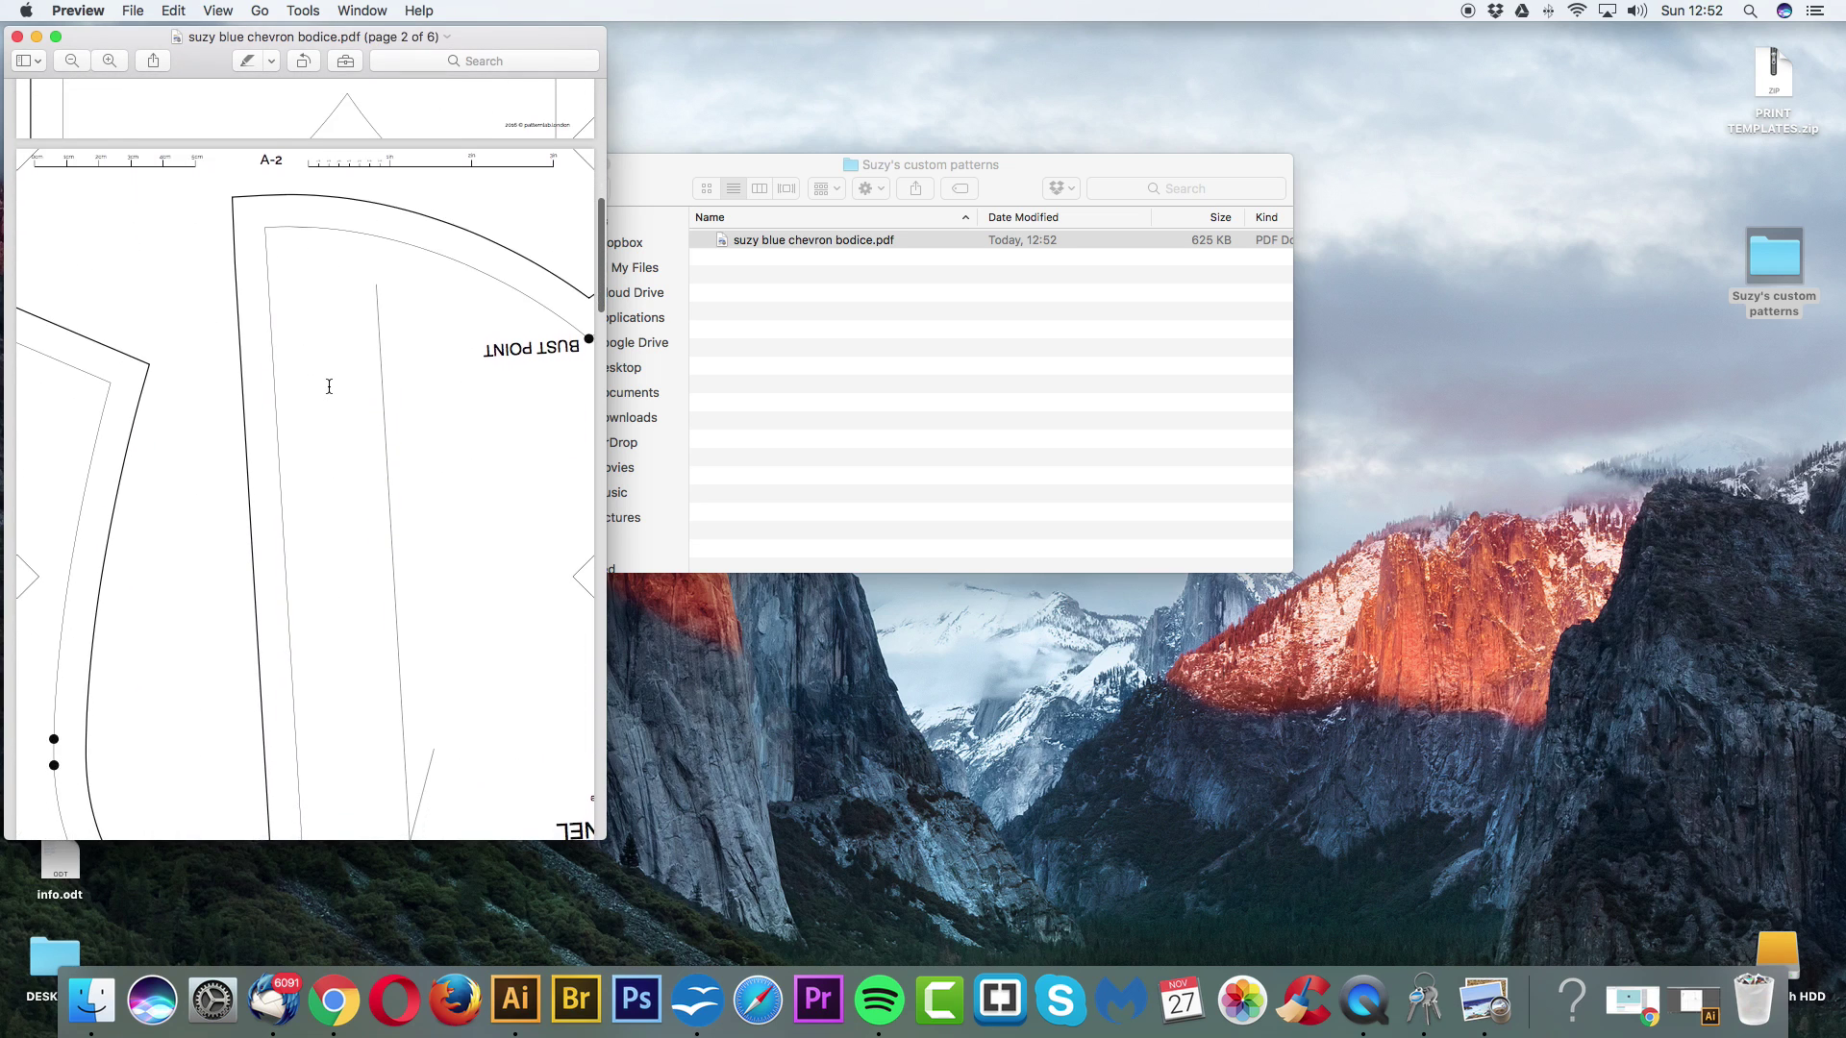
scroll(329, 386, down, 15)
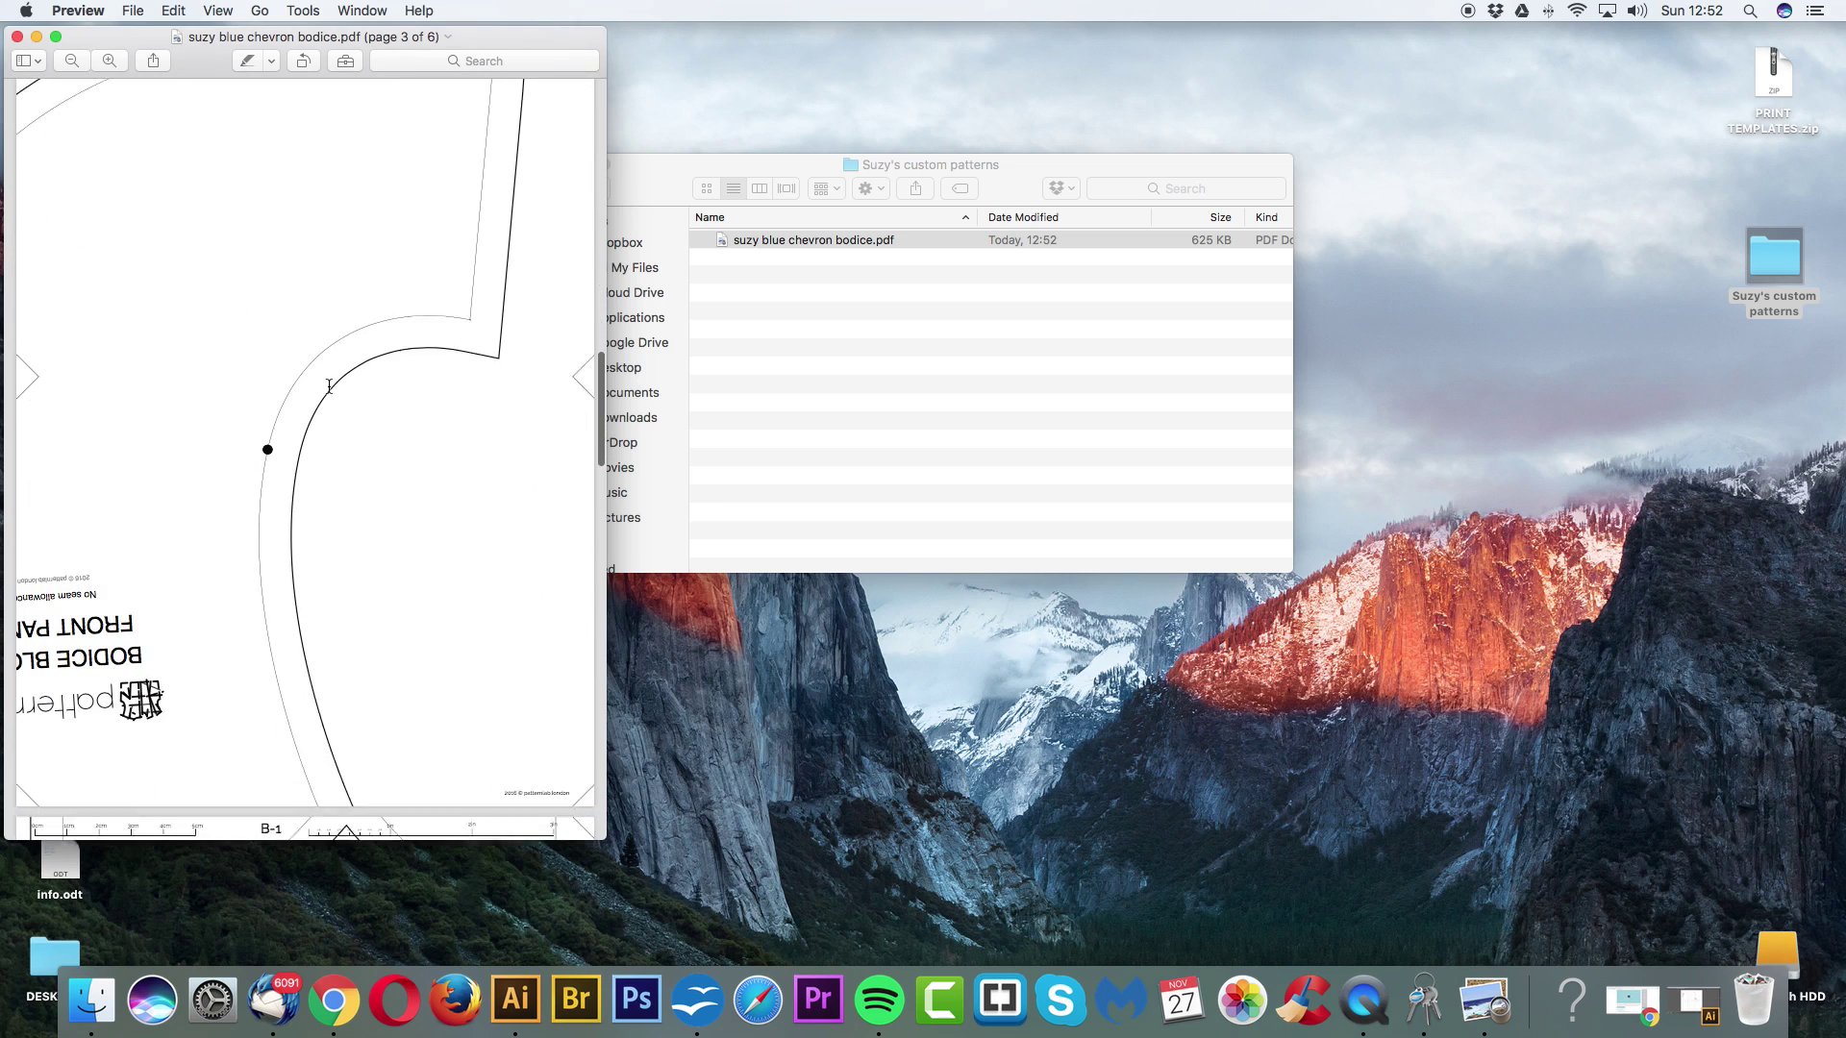
scroll(467, 447, down, 20)
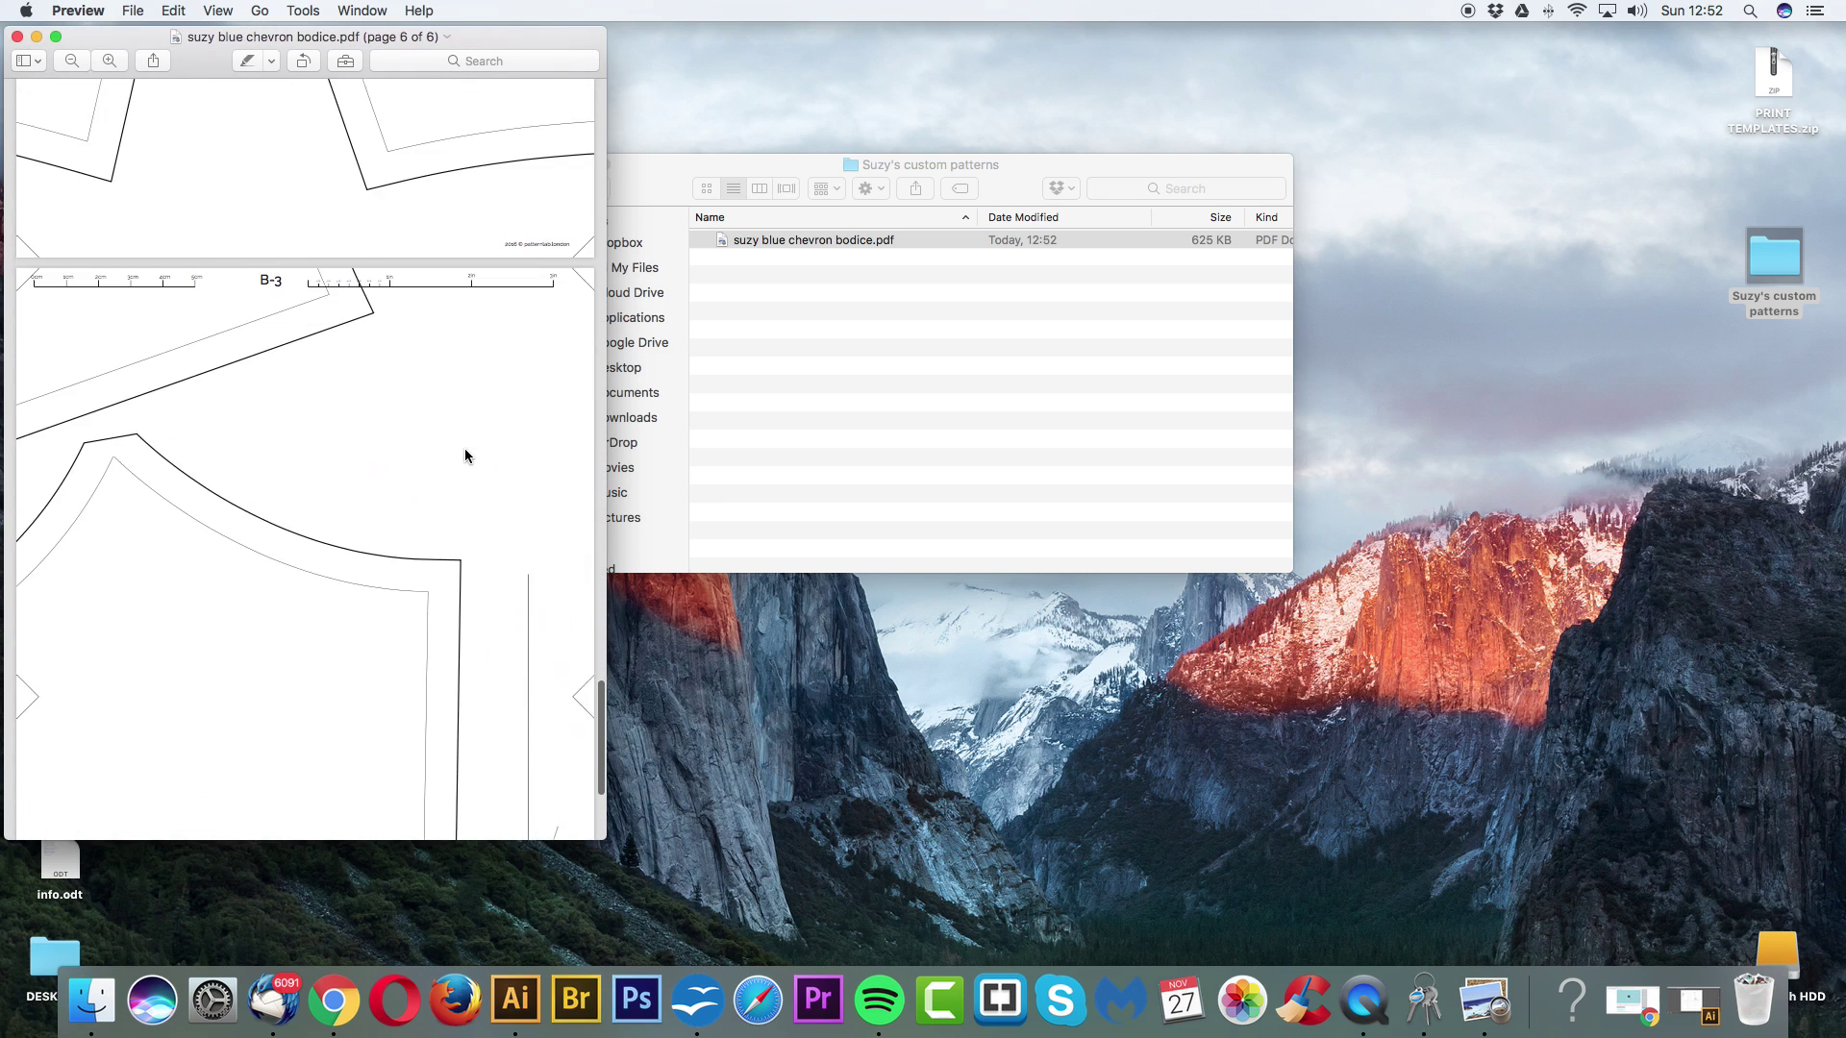
scroll(467, 439, up, 20)
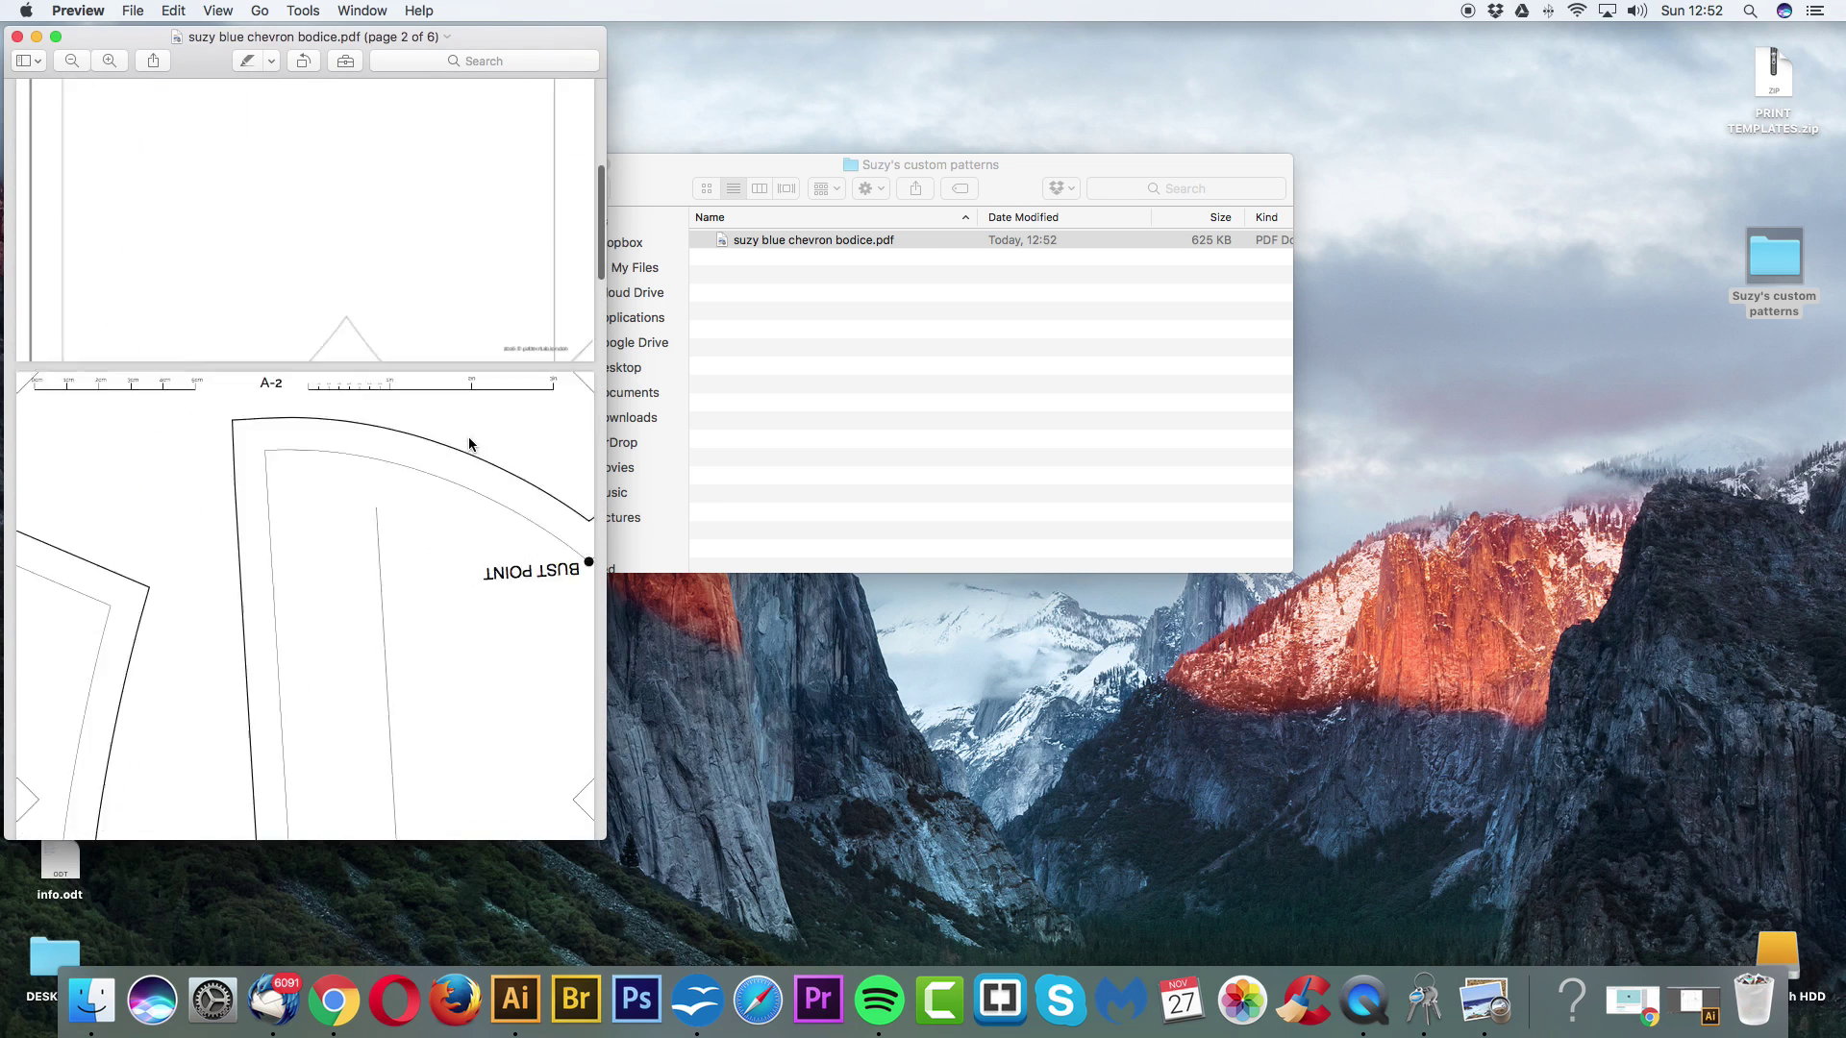
click(16, 38)
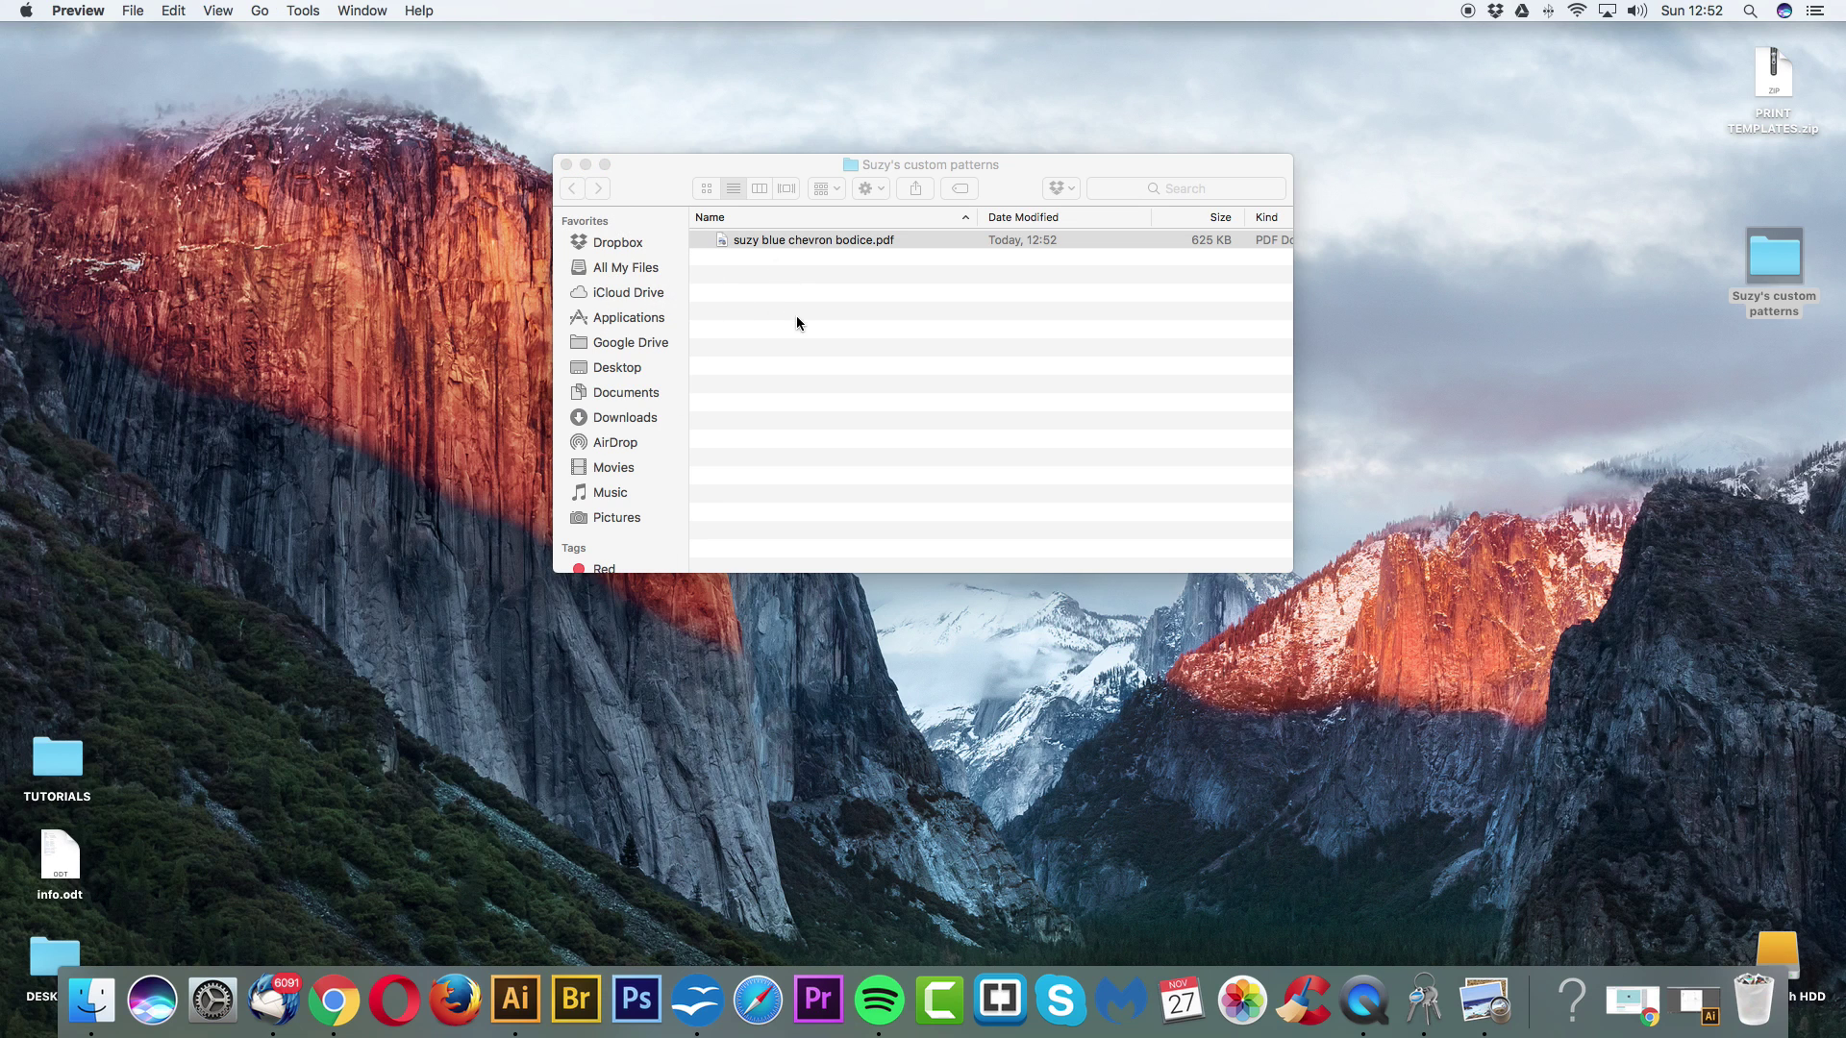
Step: Print all six bodice pages to the HP Officejet 6700 with Scaling set to Do Not Scale
click(512, 1000)
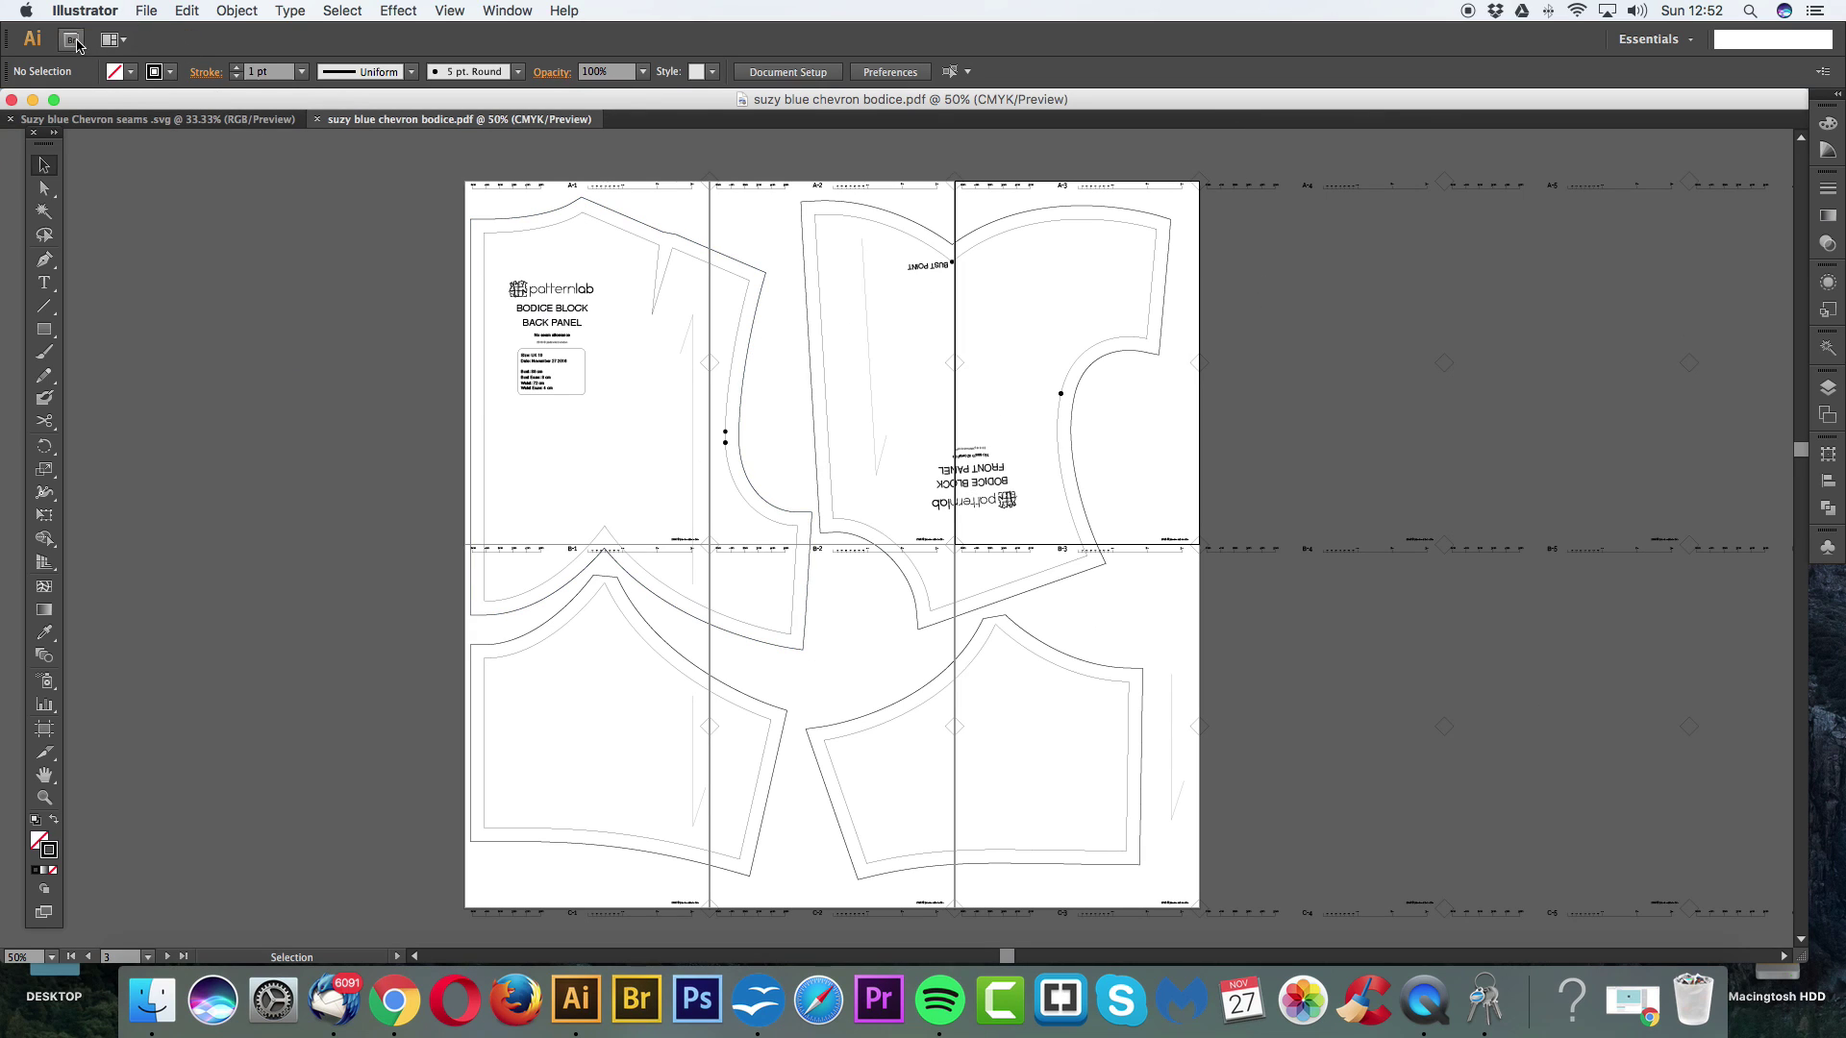
click(147, 12)
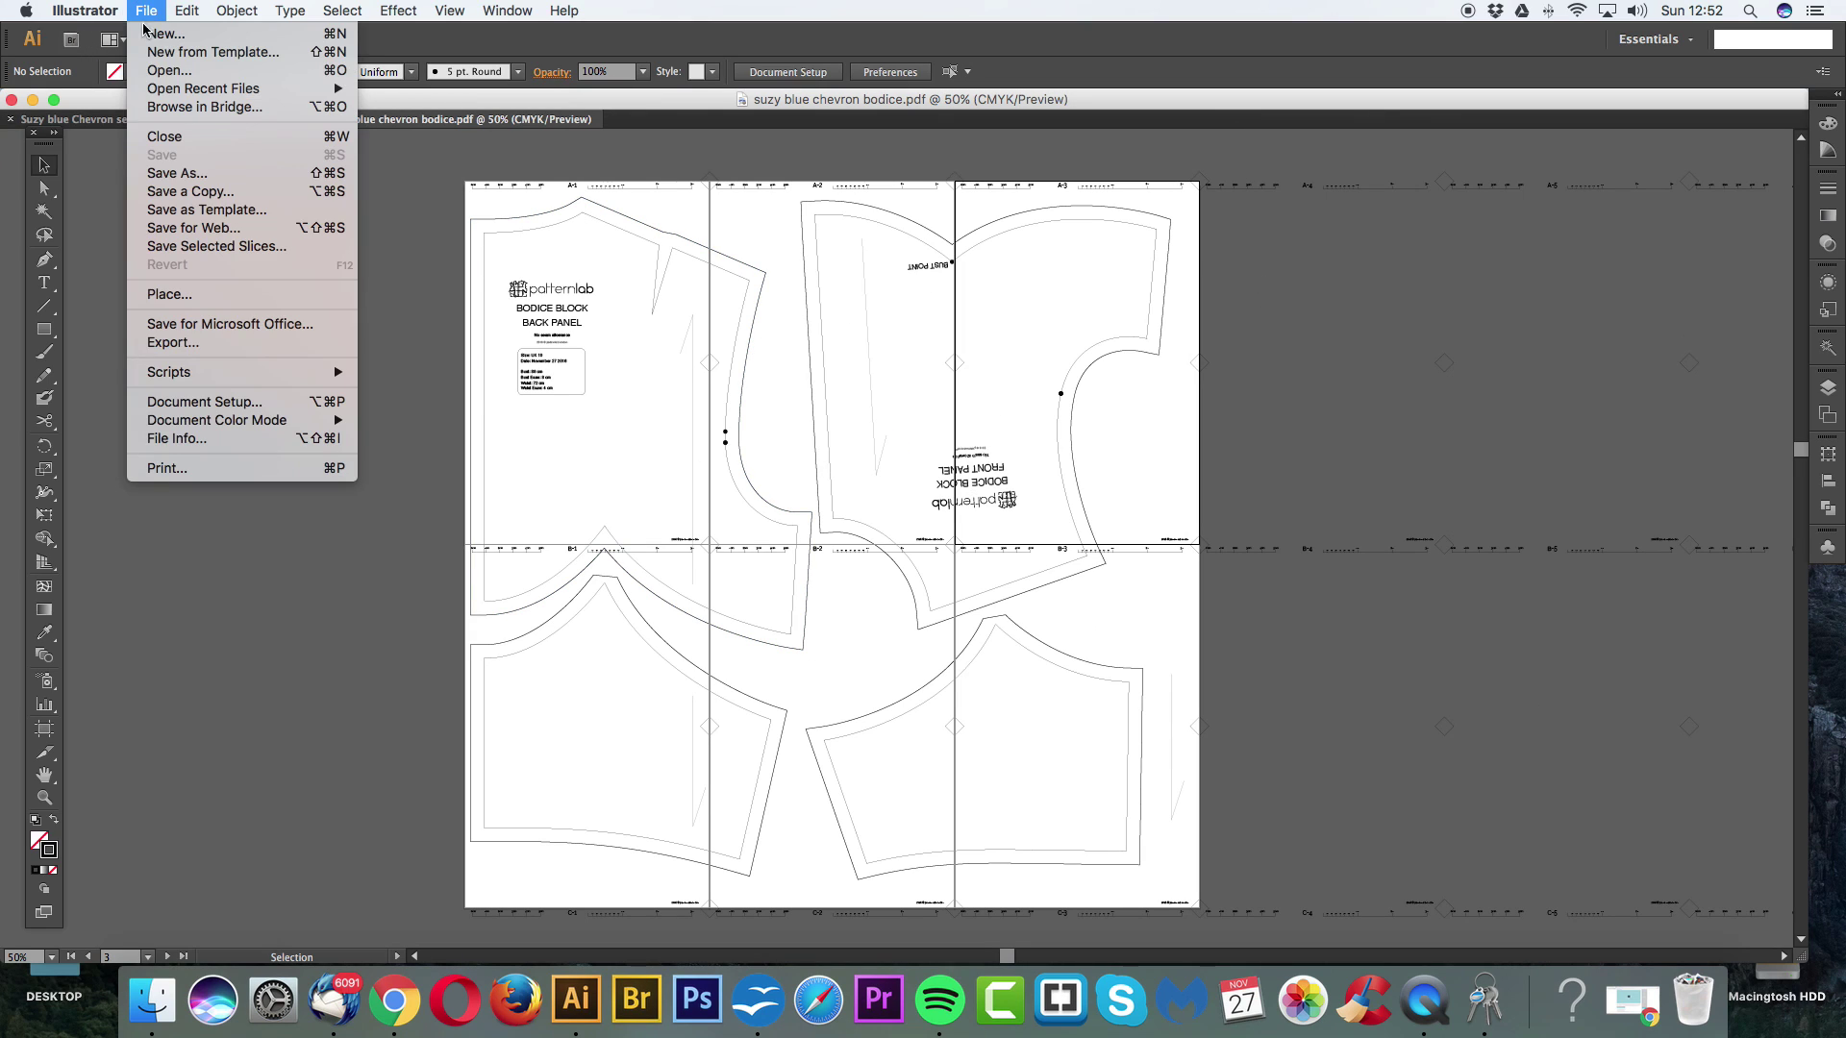
click(165, 469)
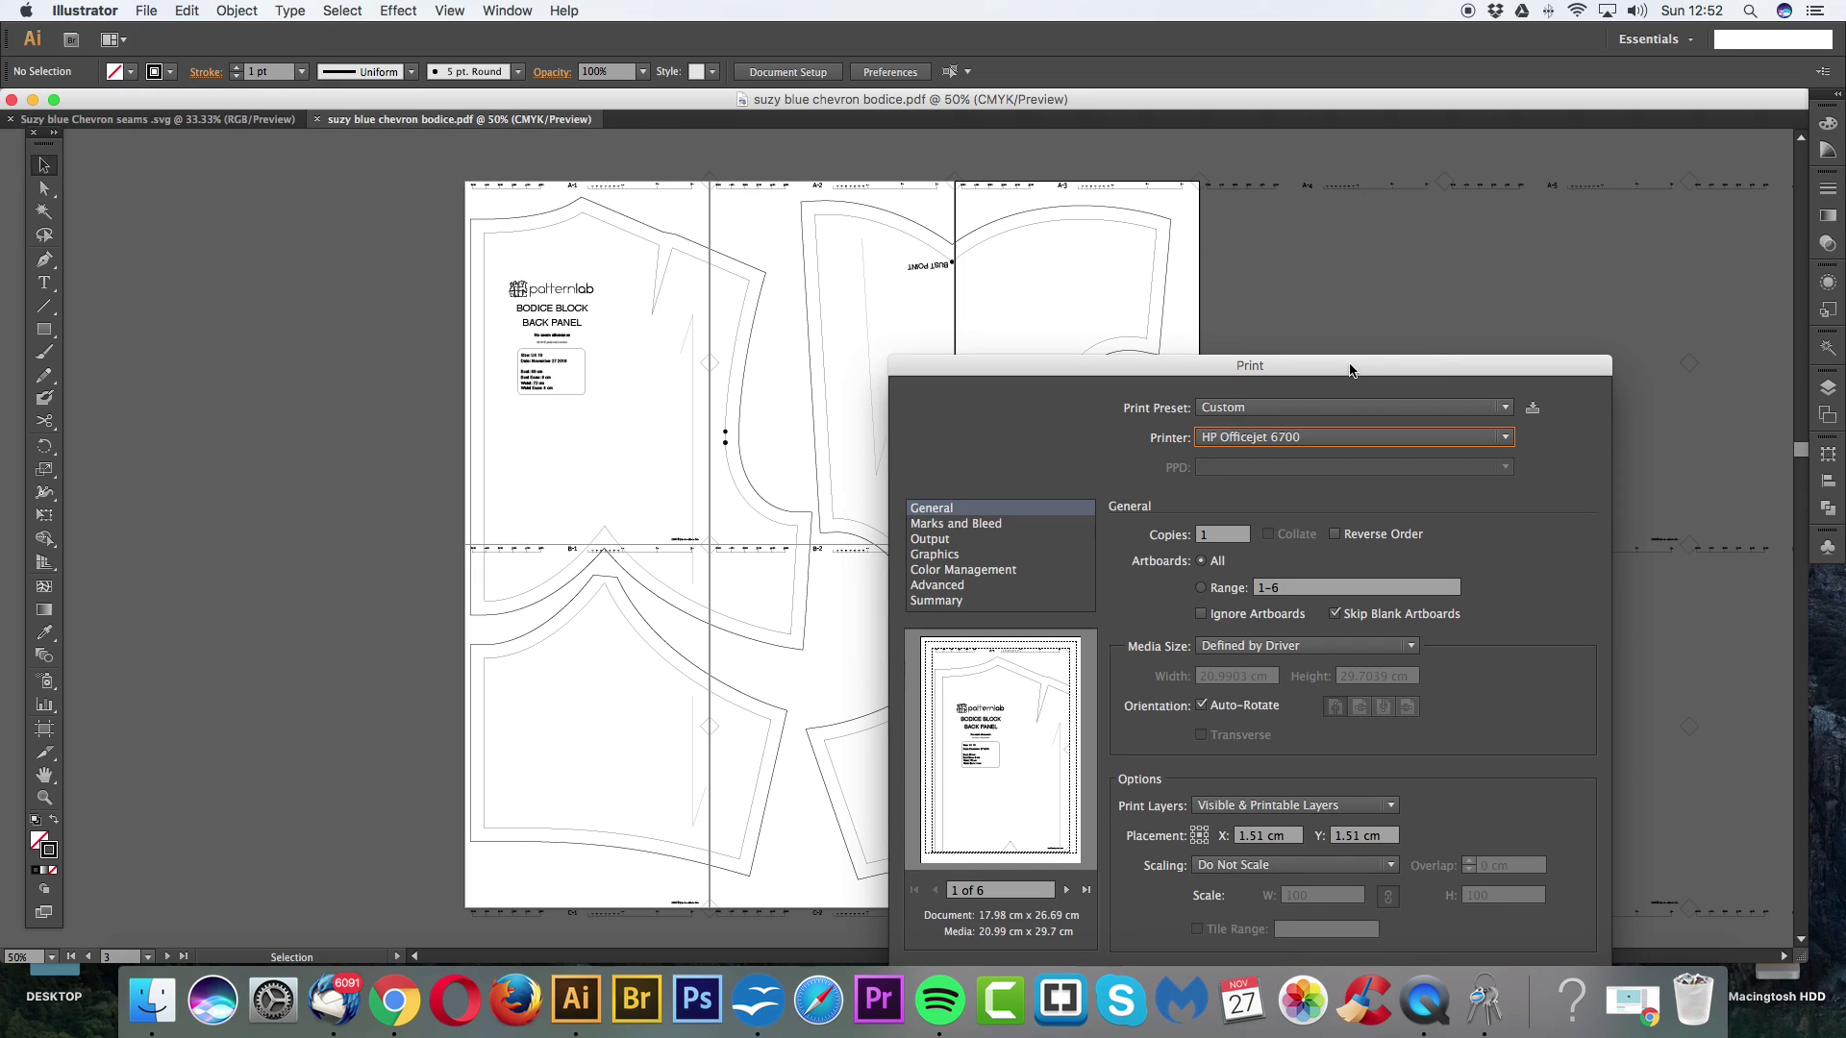
drag(1356, 367, 1172, 156)
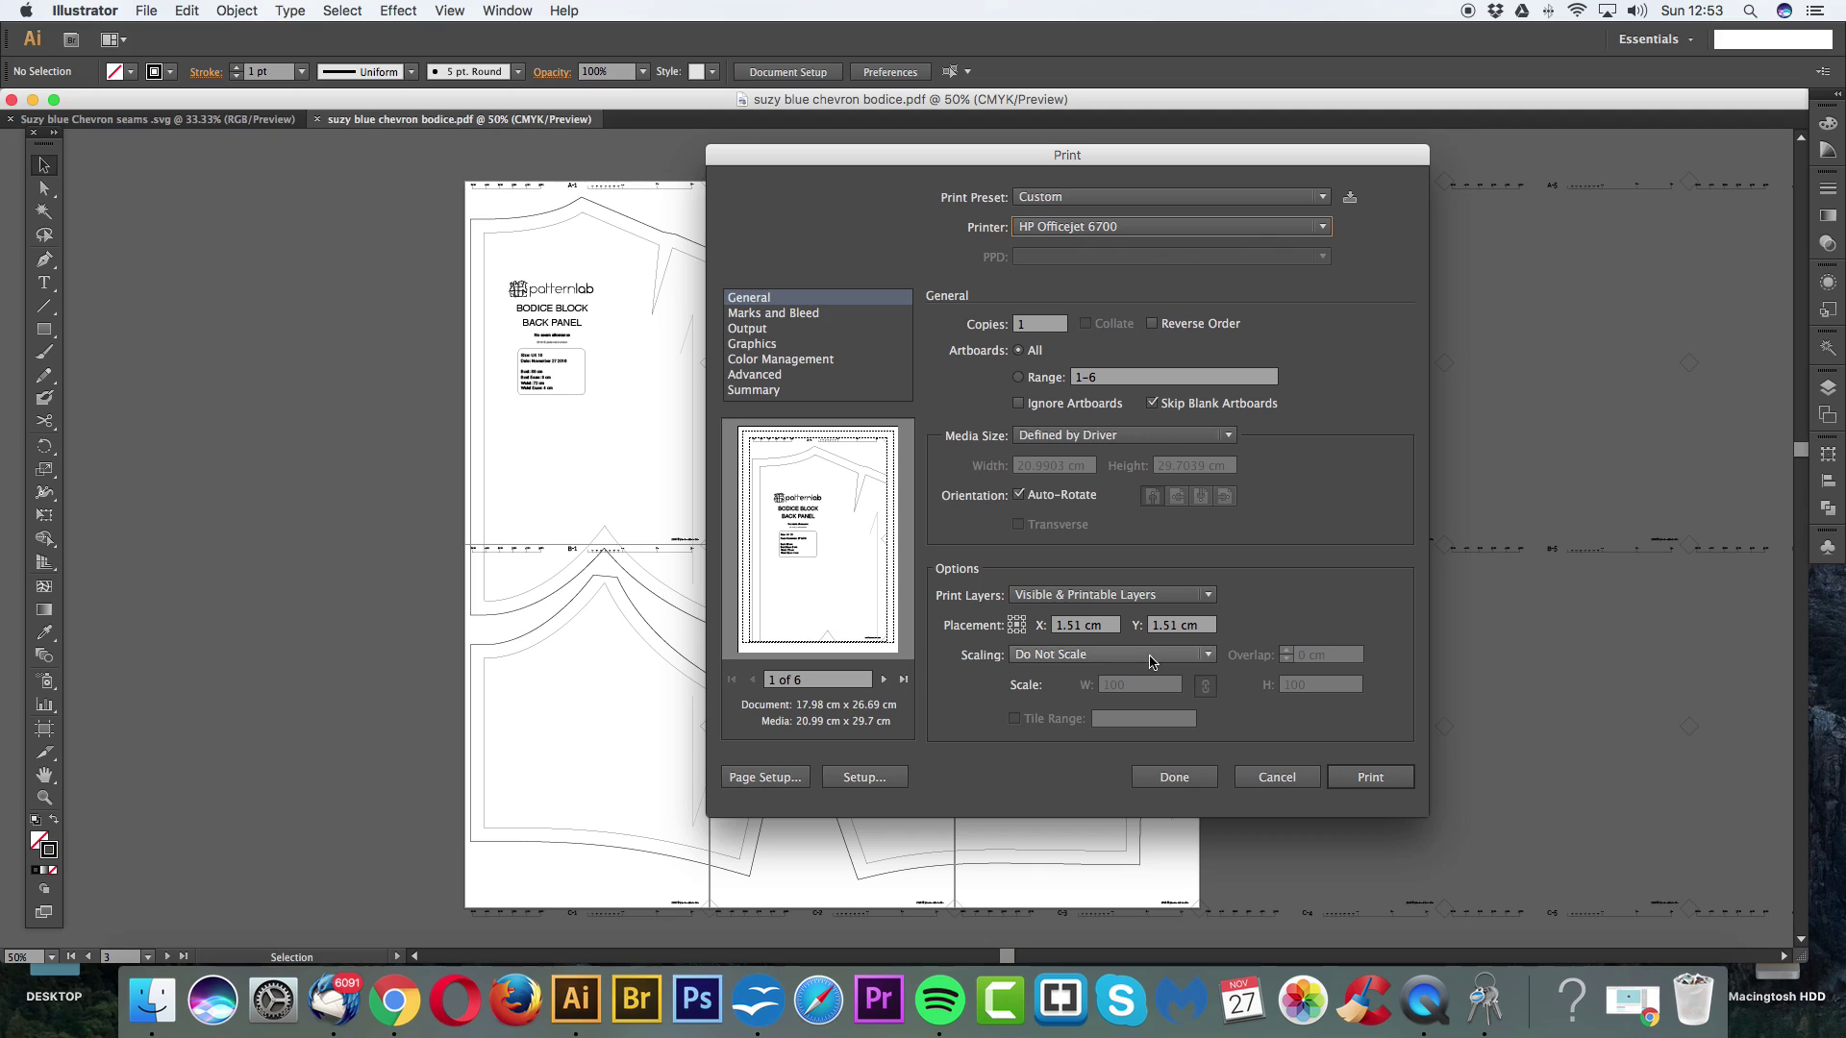
click(1208, 655)
click(1288, 613)
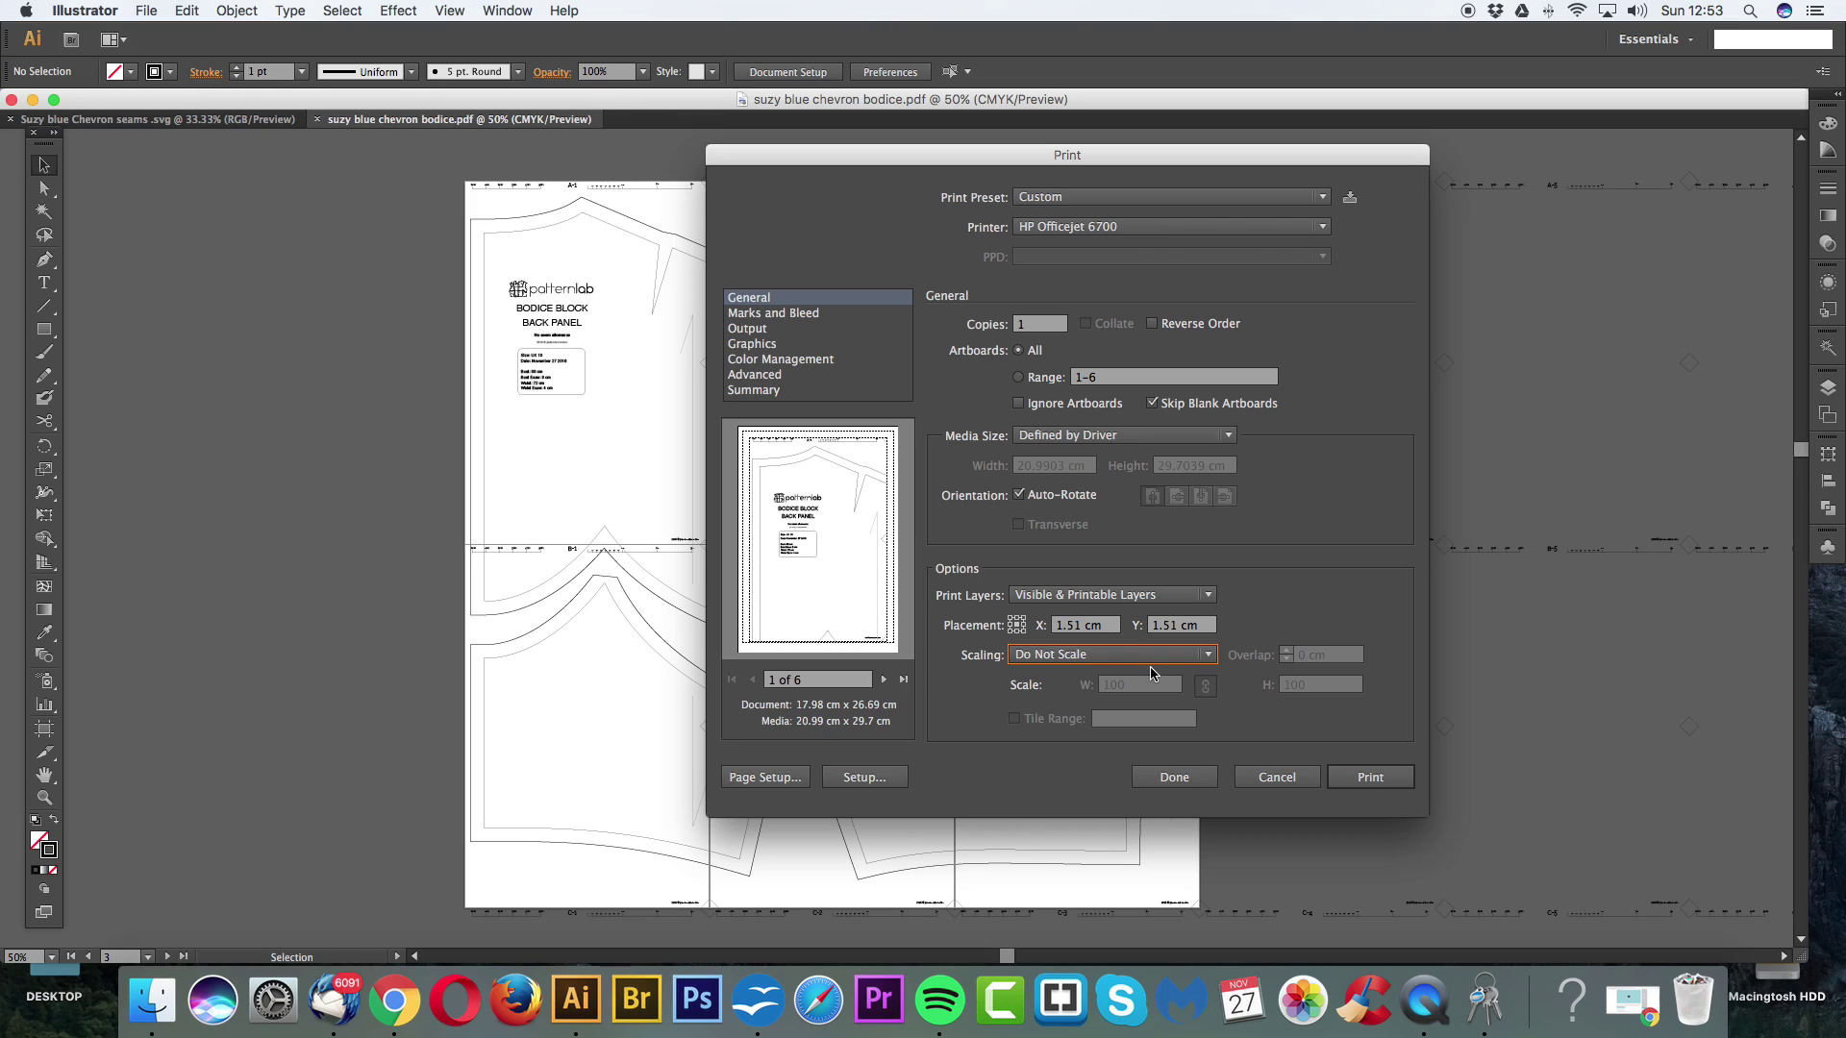
click(1371, 778)
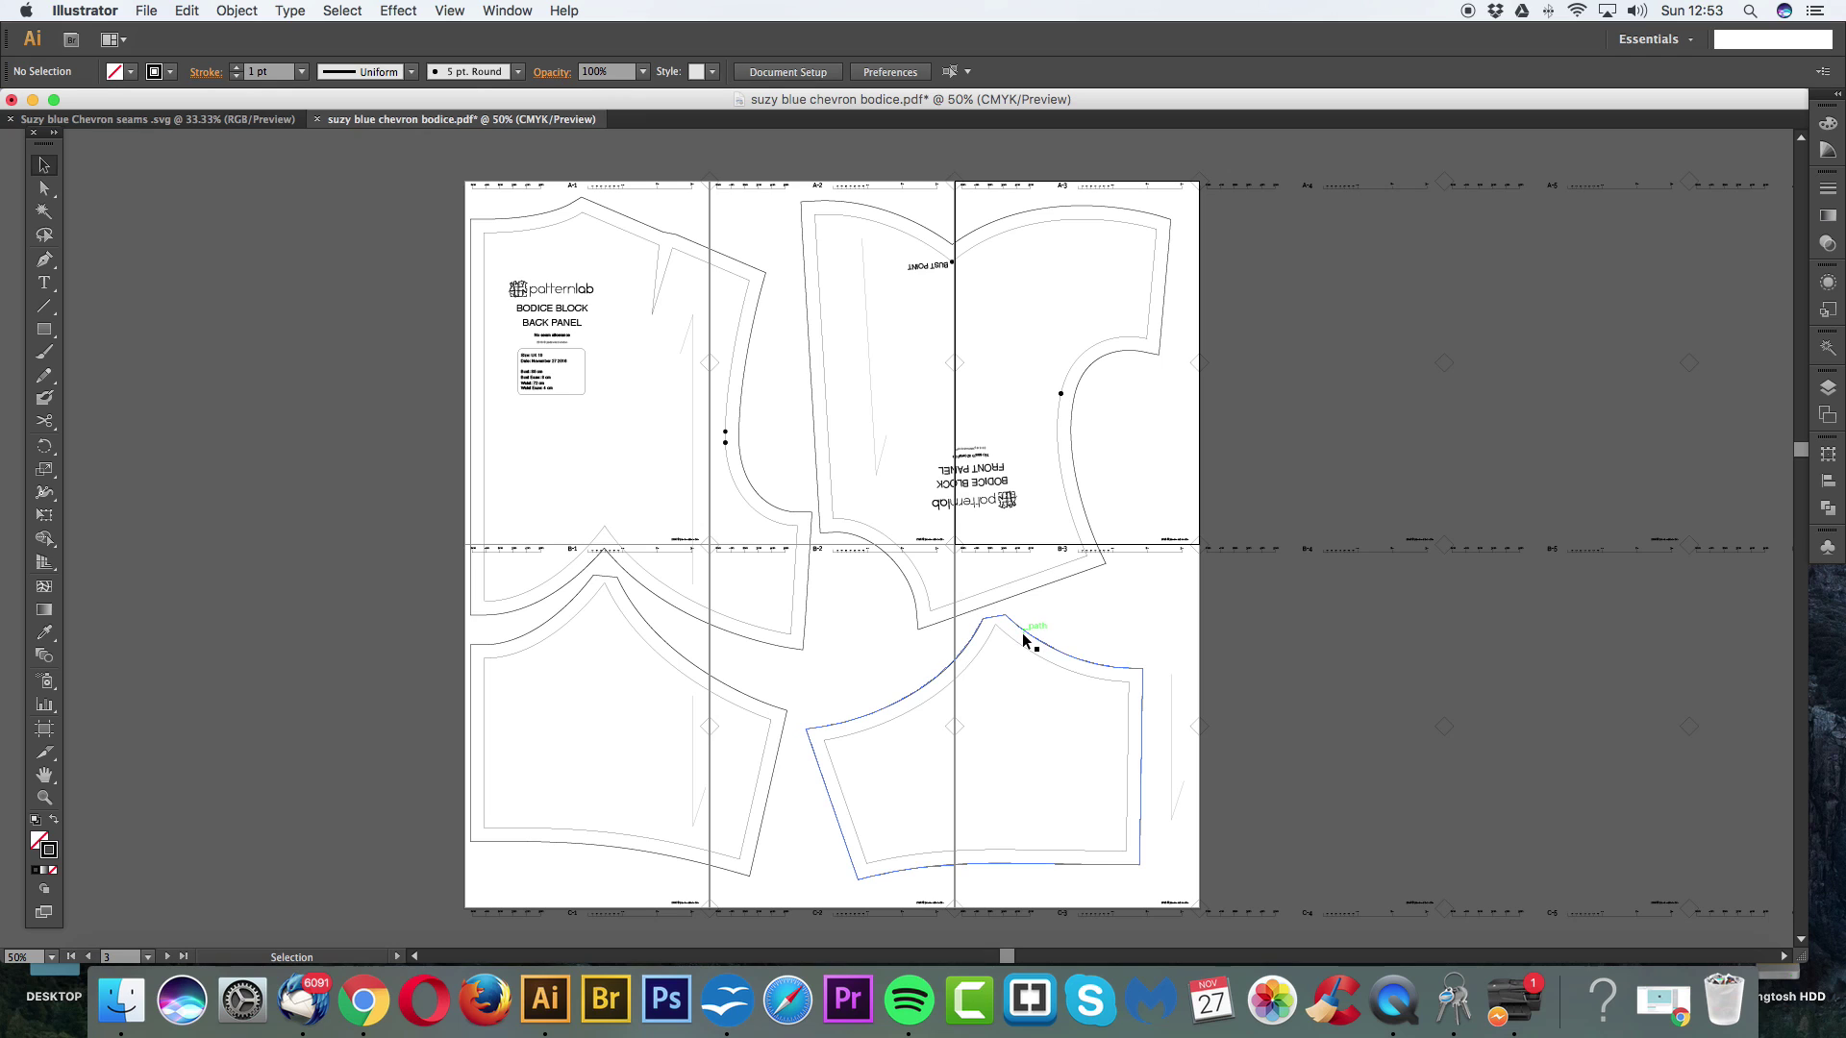
click(362, 1000)
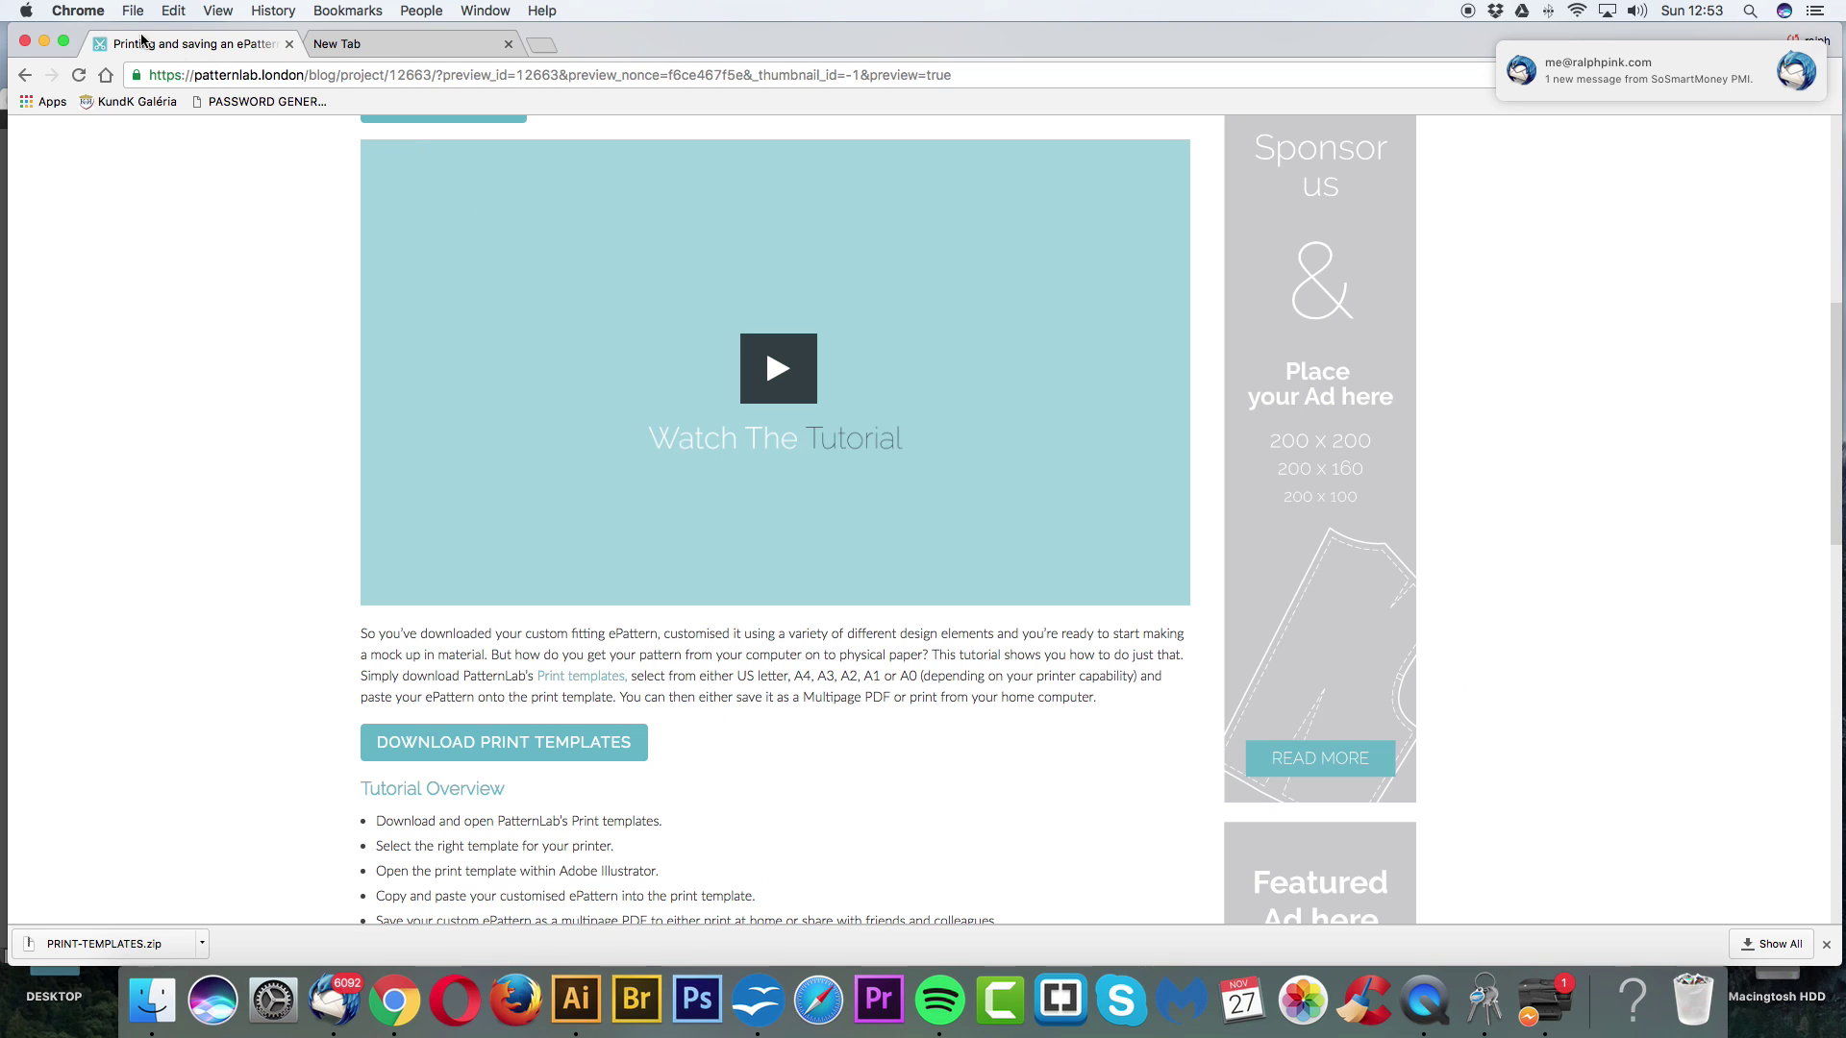
click(44, 41)
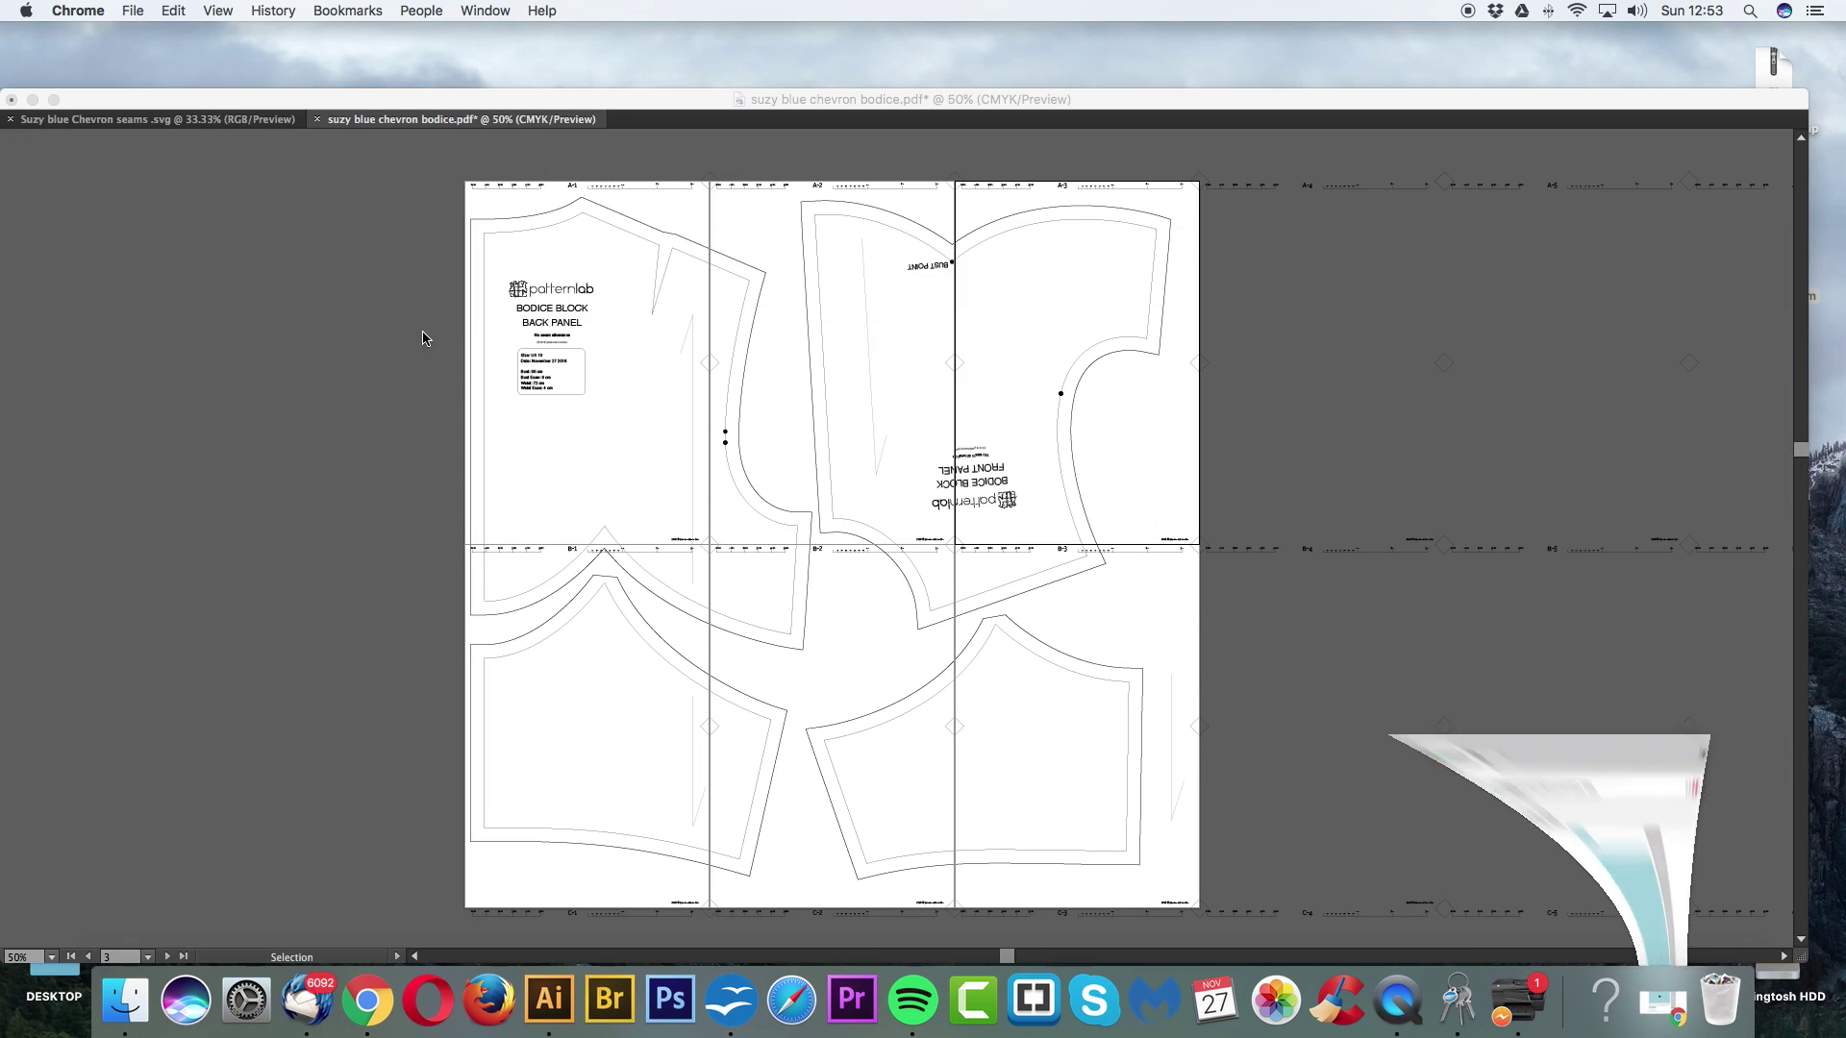
click(1324, 429)
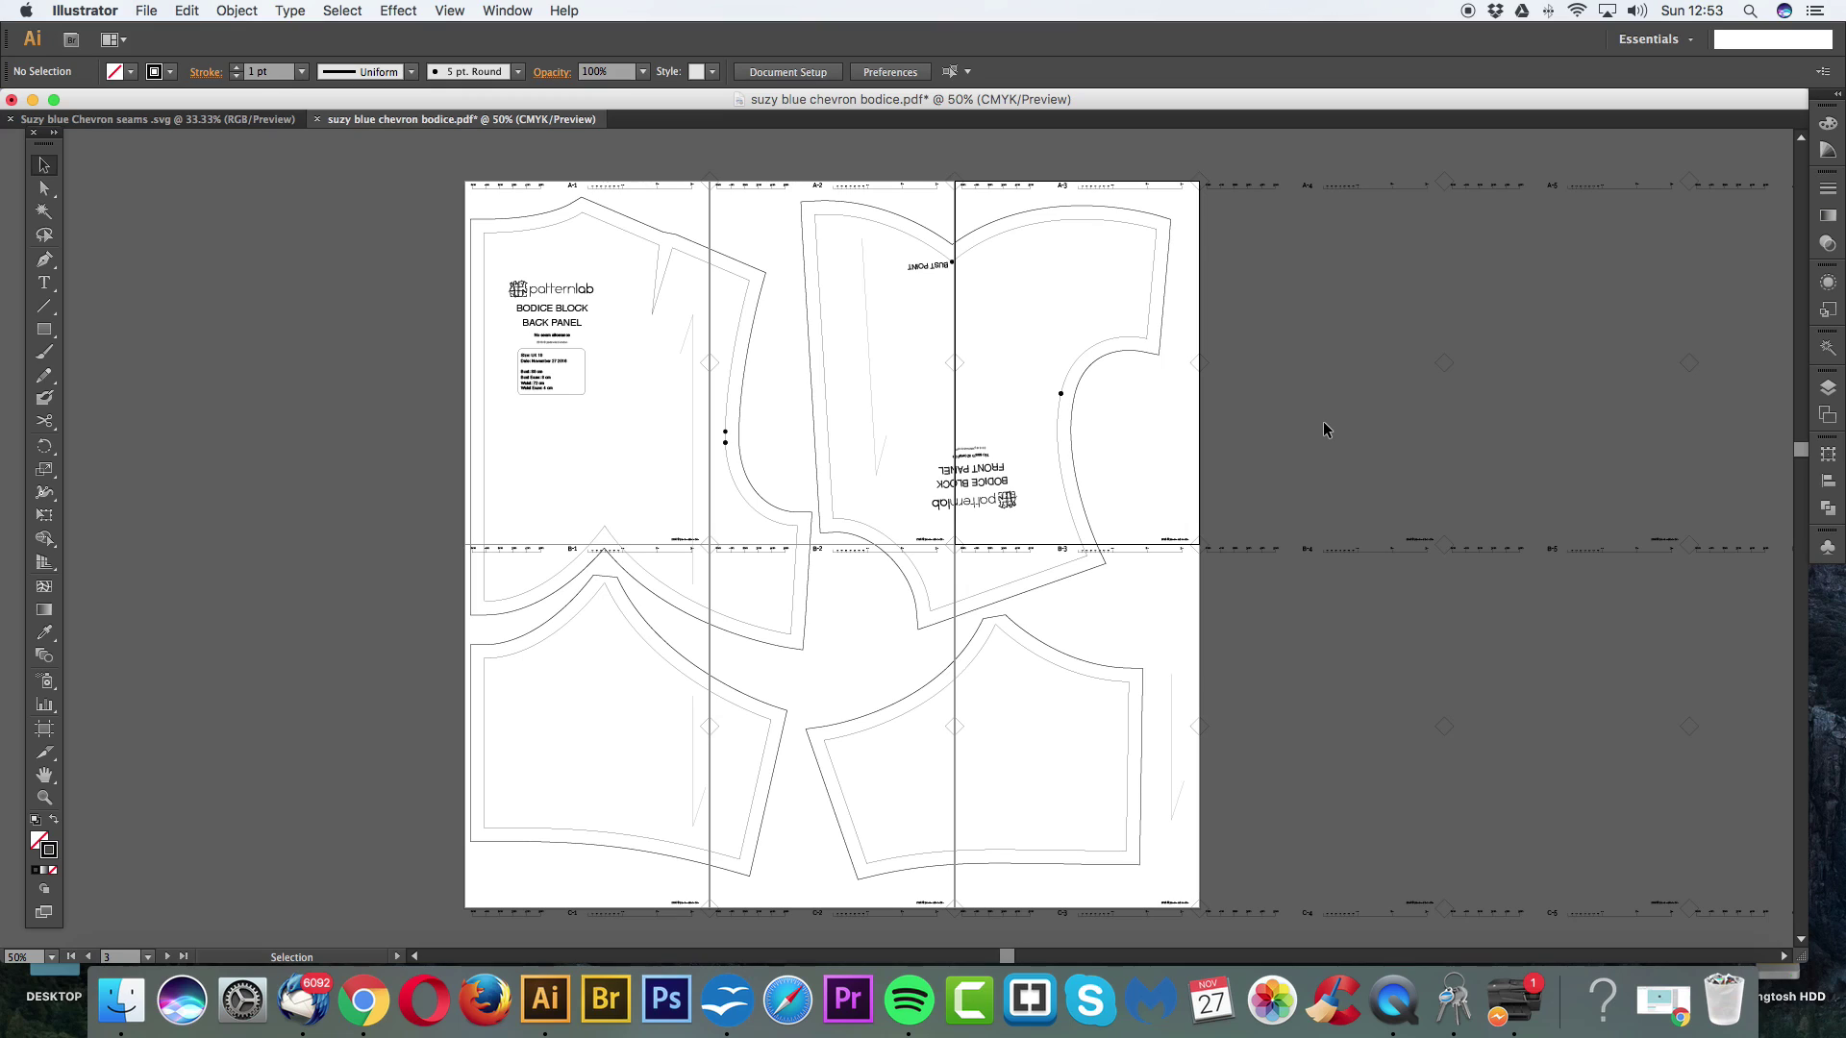